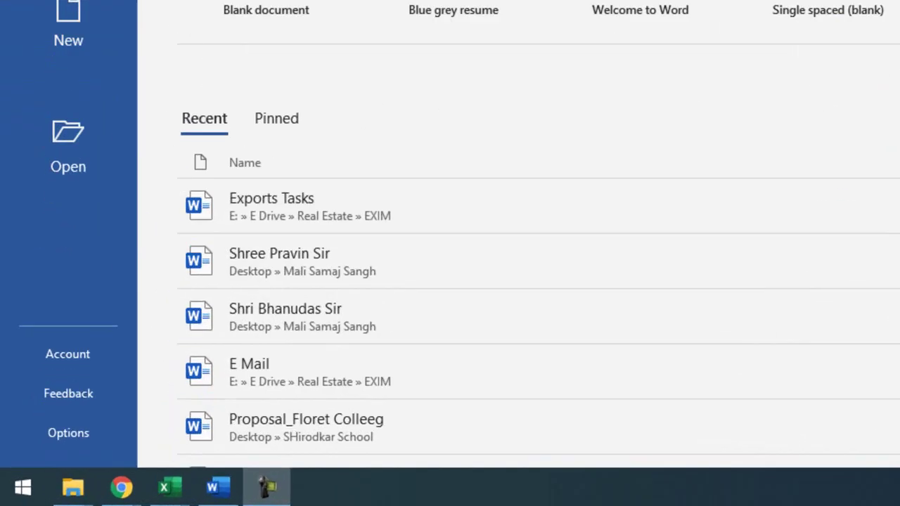
- Launch PowerPoint from the Run dialog with 'powerpnt', after trying 'excel' and 'winword'
{"action": "key", "text": "super+r"}
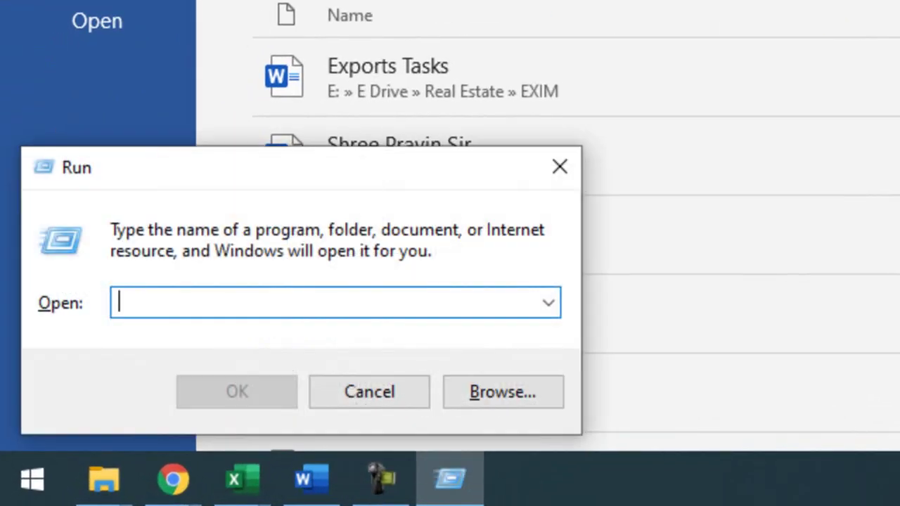
{"action": "type", "text": "excel"}
{"action": "key", "text": "BackSpace"}
{"action": "key", "text": "BackSpace"}
{"action": "key", "text": "BackSpace"}
{"action": "key", "text": "BackSpace"}
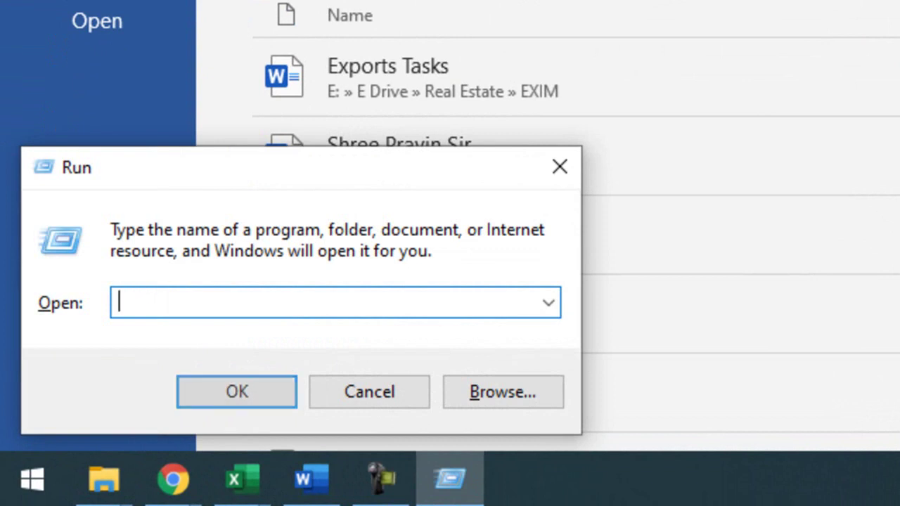
{"action": "type", "text": "winword"}
{"action": "key", "text": "BackSpace"}
{"action": "key", "text": "BackSpace"}
{"action": "key", "text": "BackSpace"}
{"action": "key", "text": "BackSpace"}
{"action": "type", "text": "powerpnt"}
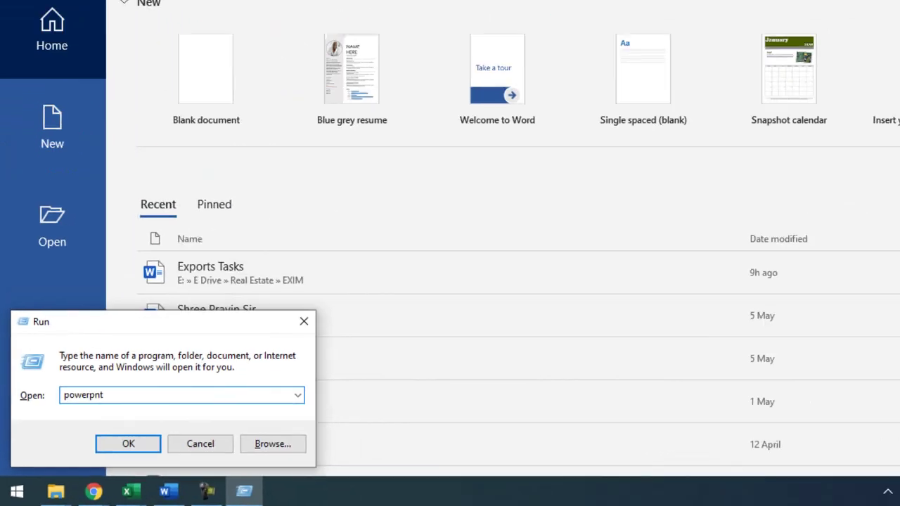
{"action": "key", "text": "Return"}
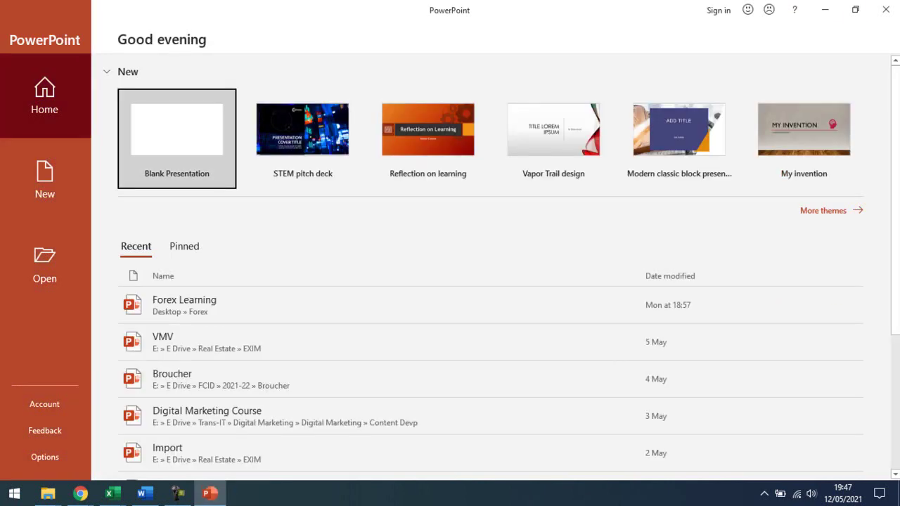
- Close PowerPoint and Word and dismiss the genuine Office warning banner
{"action": "left_click", "coordinate": [885, 10]}
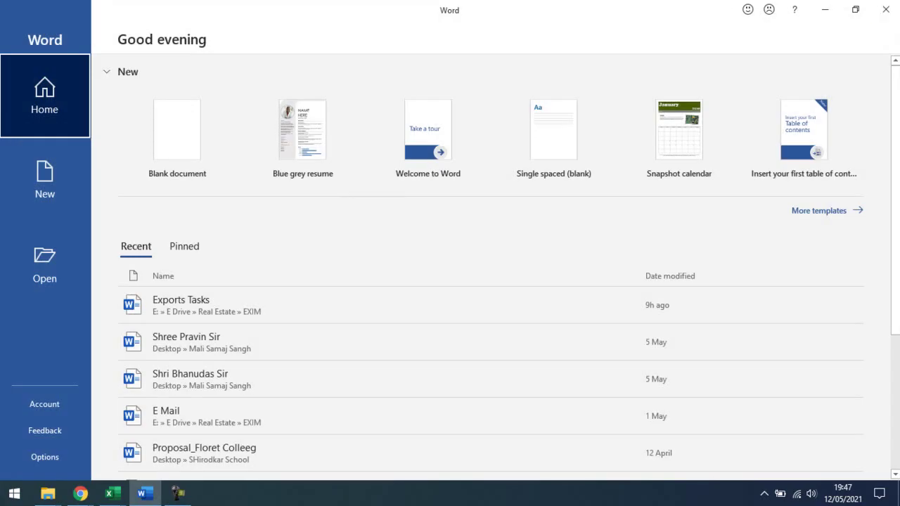
{"action": "left_click", "coordinate": [886, 10]}
{"action": "left_click", "coordinate": [892, 112]}
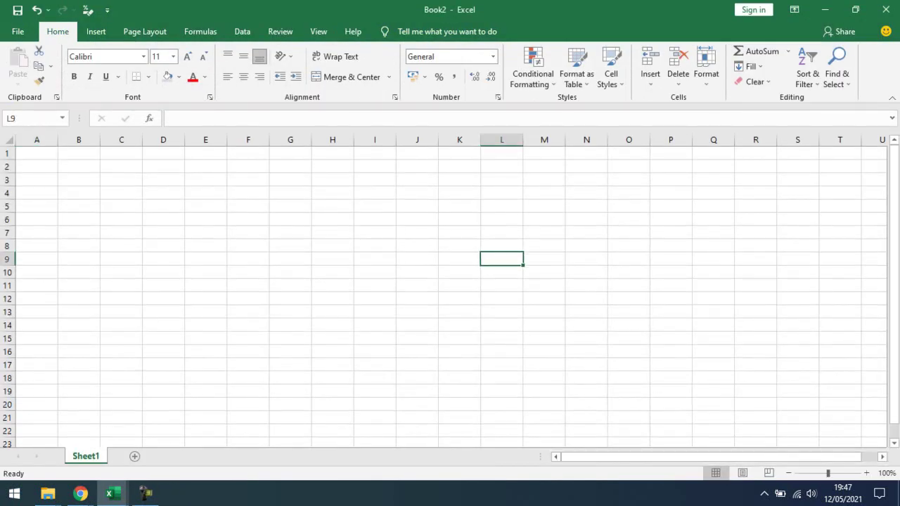
- Open the Temp folder by running '%temp%' from the Run dialog
{"action": "key", "text": "super+r"}
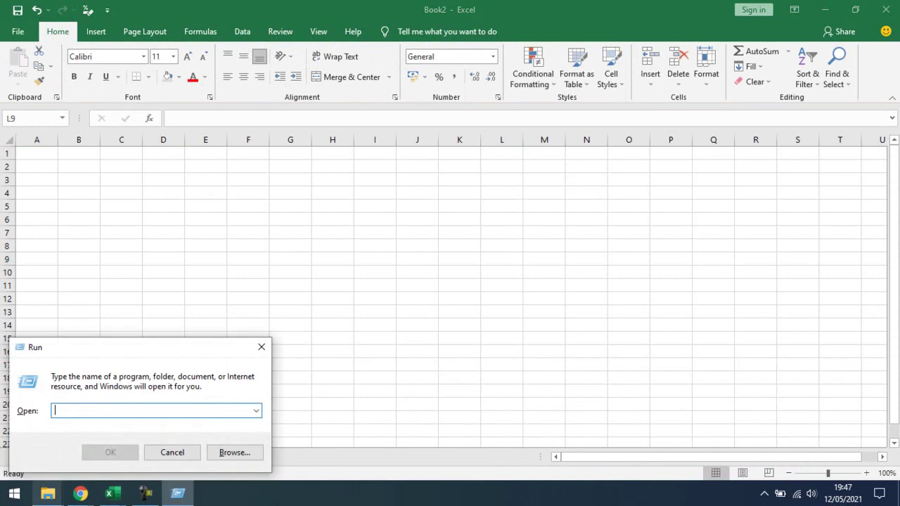
{"action": "type", "text": "%"}
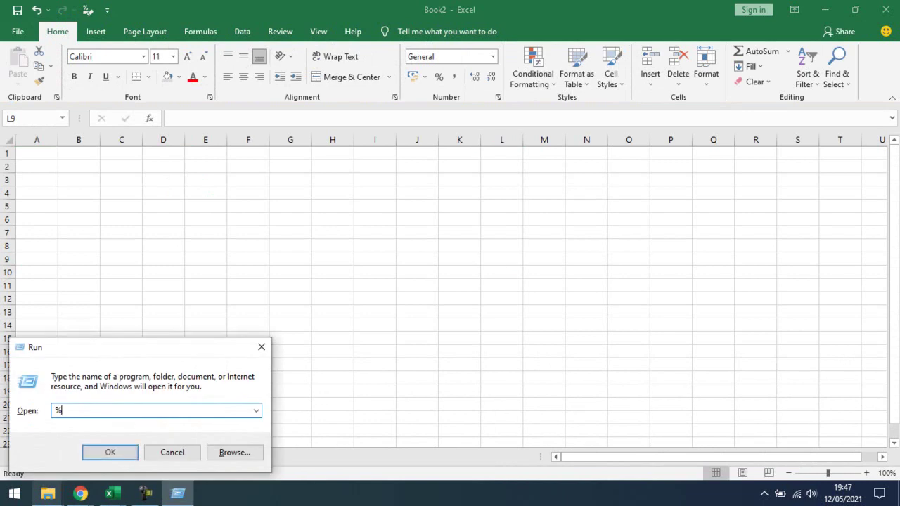
{"action": "type", "text": "temp%"}
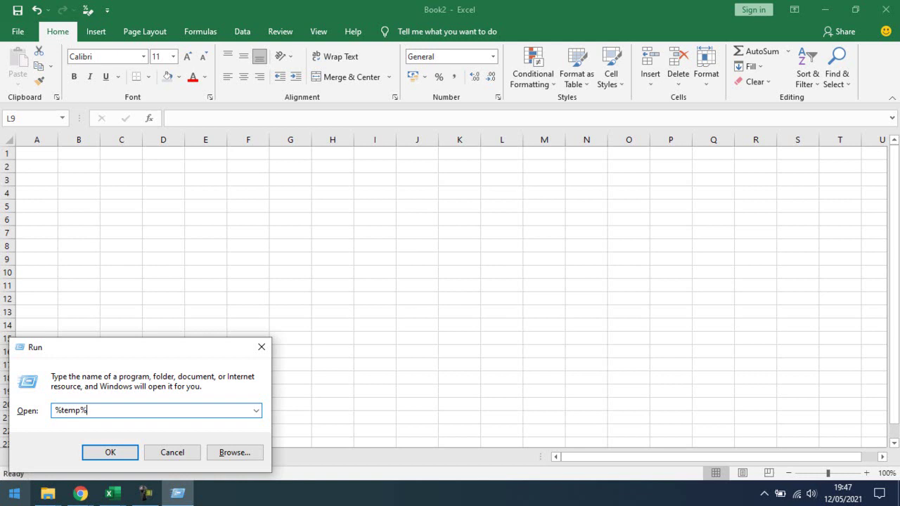
{"action": "key", "text": "Return"}
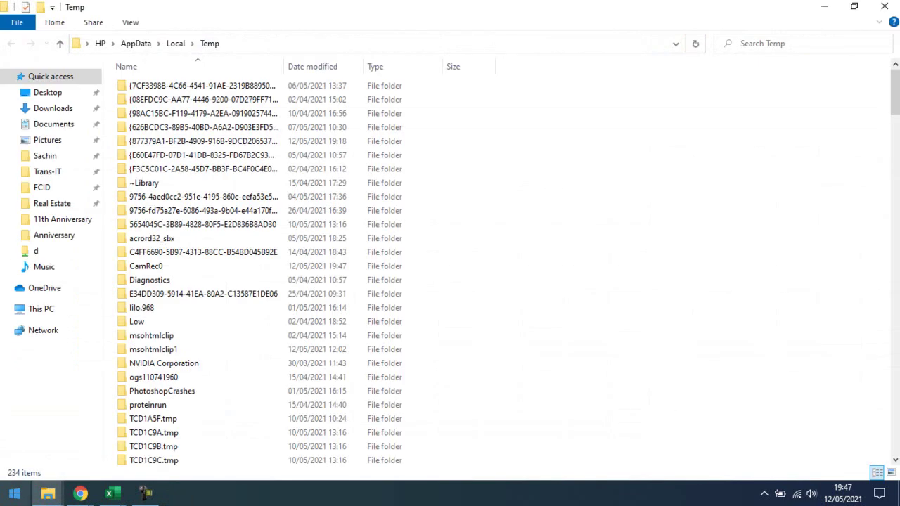
- Permanently delete all Temp folder items, skipping every file currently in use
{"action": "key", "text": "ctrl+a"}
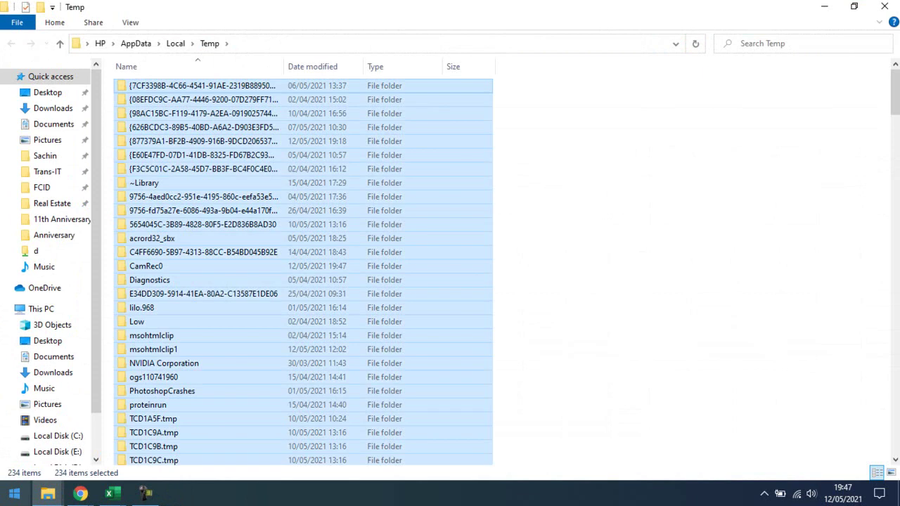
{"action": "key", "text": "shift+Delete"}
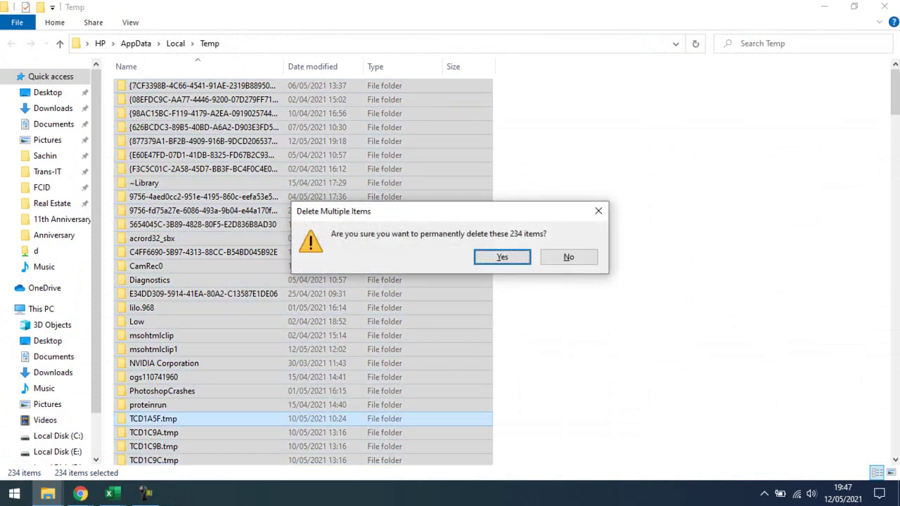
{"action": "key", "text": "Return"}
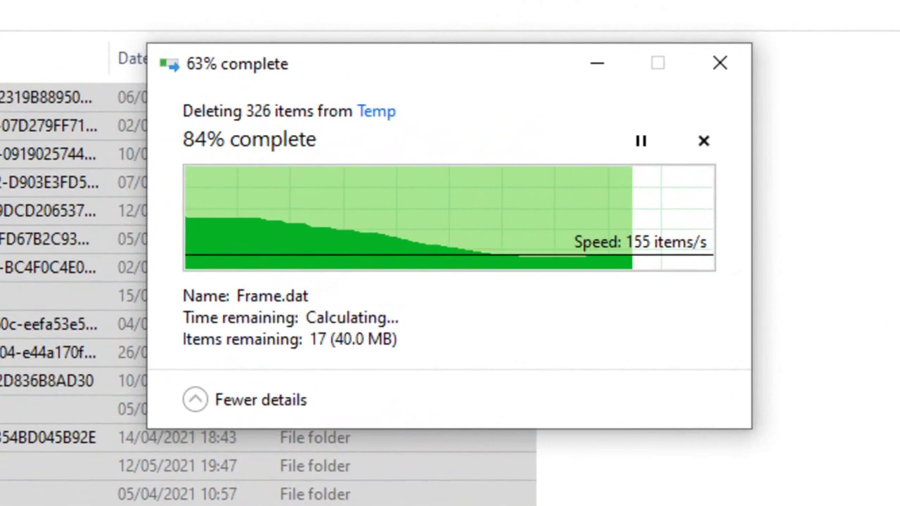
{"action": "left_click", "coordinate": [179, 304]}
{"action": "key", "text": "Return"}
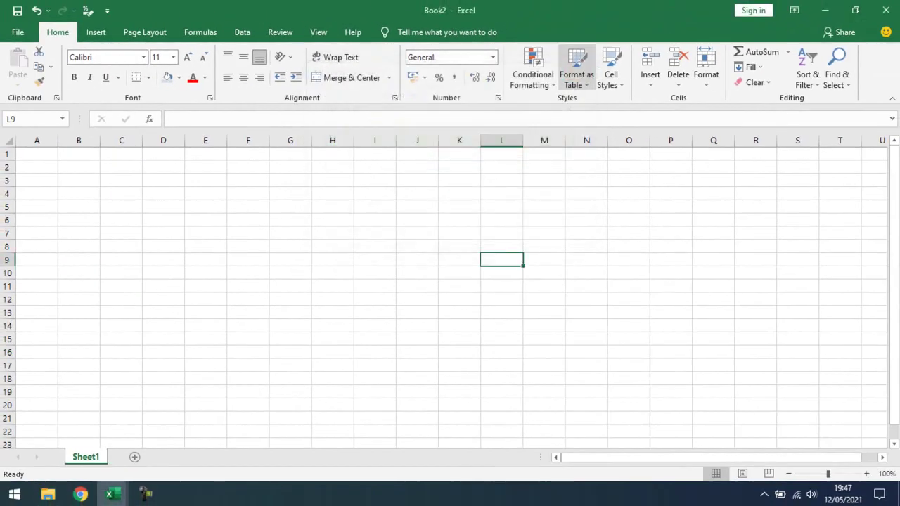
- Select cell I6, switch windows with Alt+Tab, and open the Clear options list
{"action": "left_click", "coordinate": [375, 219]}
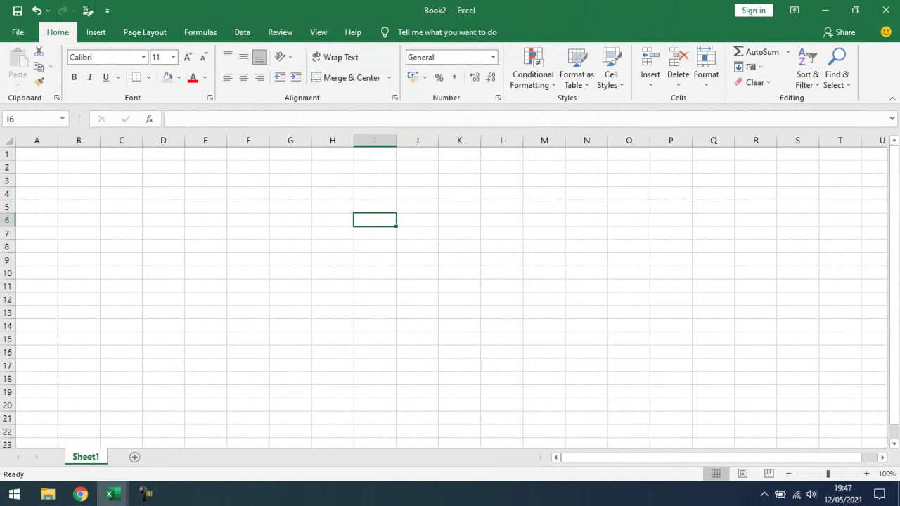
{"action": "key", "text": "alt+Tab"}
{"action": "key", "text": "alt+Tab"}
{"action": "key", "text": "alt+Tab"}
{"action": "key", "text": "alt+Tab"}
{"action": "key", "text": "alt+Tab"}
{"action": "key", "text": "alt+Tab"}
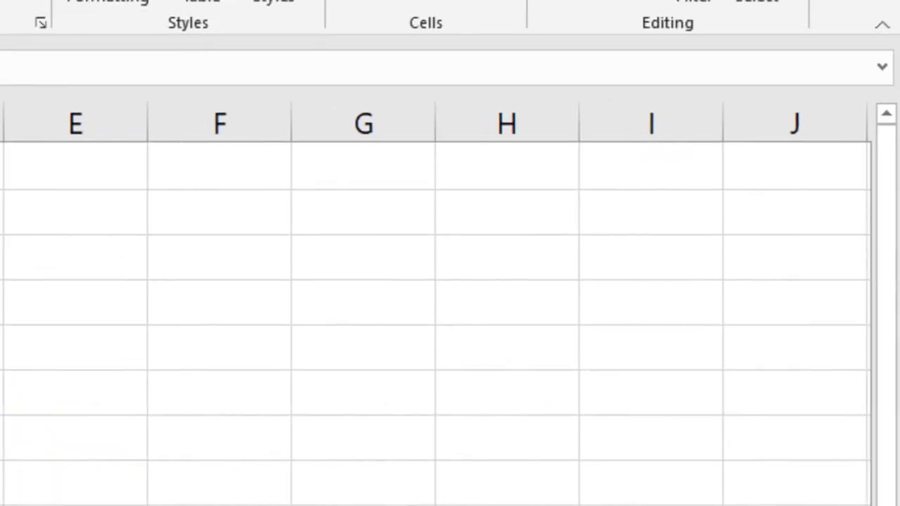
{"action": "left_click", "coordinate": [586, 2]}
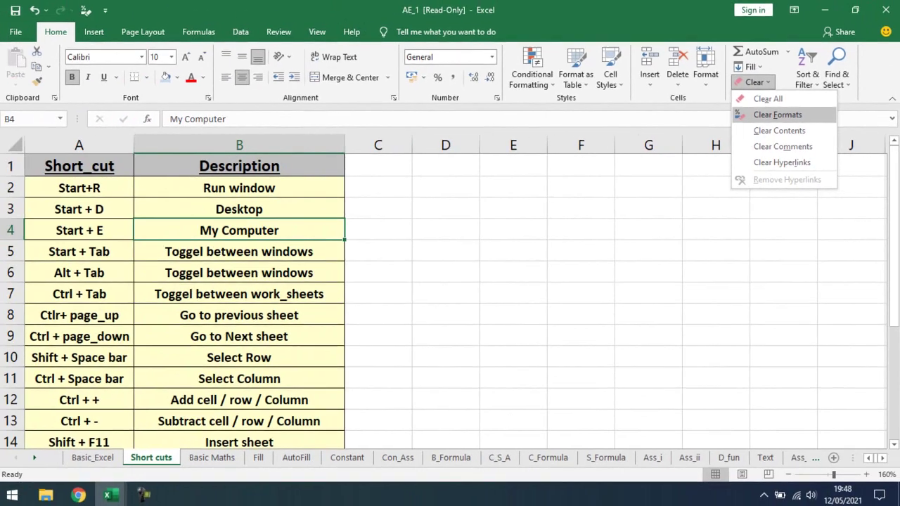
- Add the Clear command to the Quick Access Toolbar and test its dropdown
{"action": "right_click", "coordinate": [788, 116]}
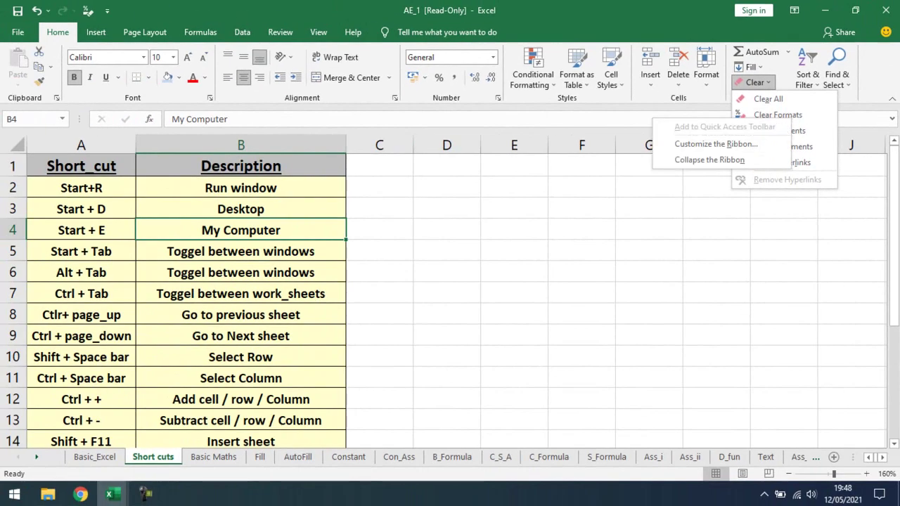
{"action": "right_click", "coordinate": [757, 83]}
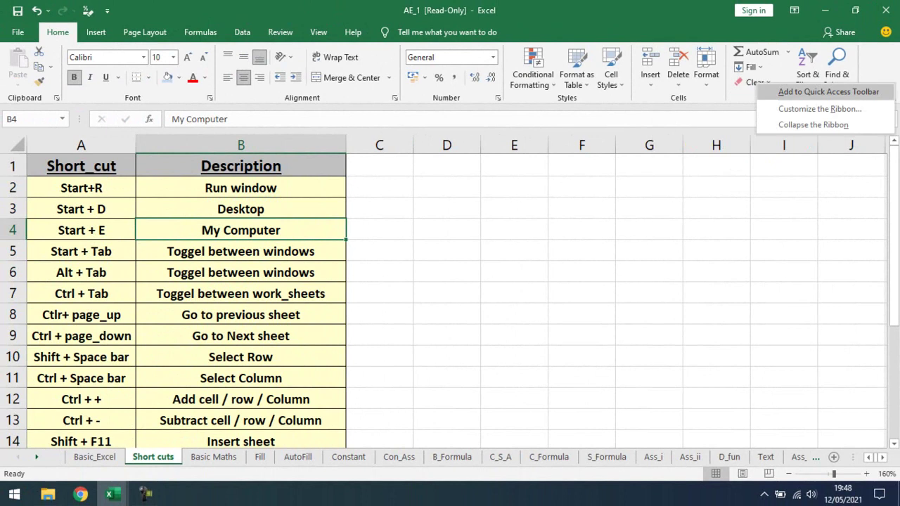
{"action": "left_click", "coordinate": [828, 91]}
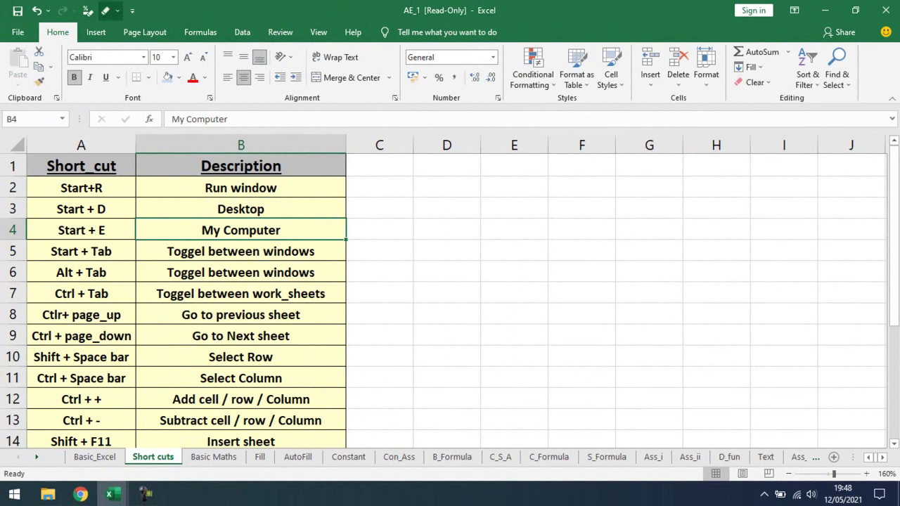
{"action": "left_click", "coordinate": [107, 11]}
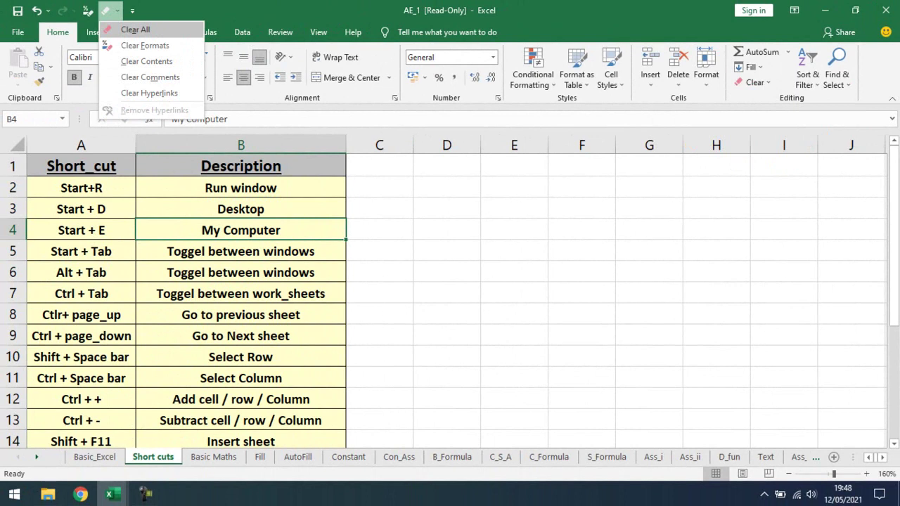
{"action": "key", "text": "Escape"}
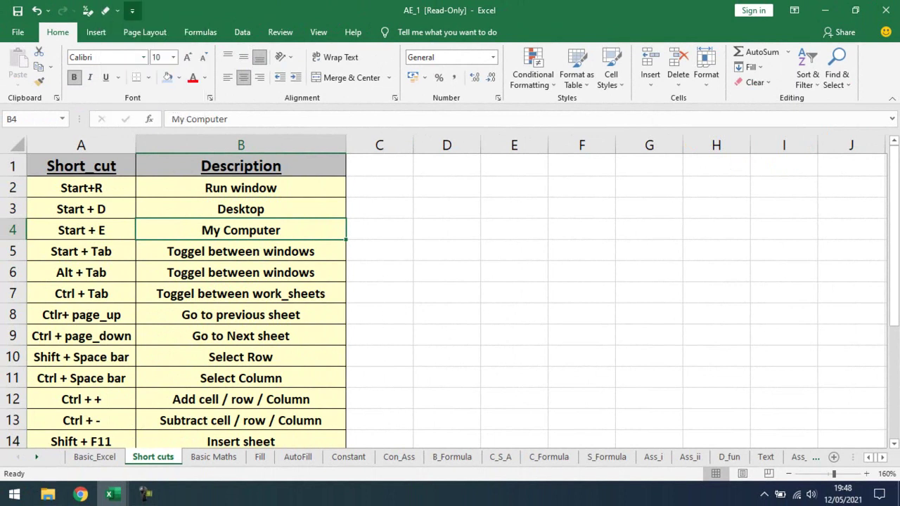
- Add Open to the Quick Access Toolbar and remove Save and New from it
{"action": "left_click", "coordinate": [133, 10]}
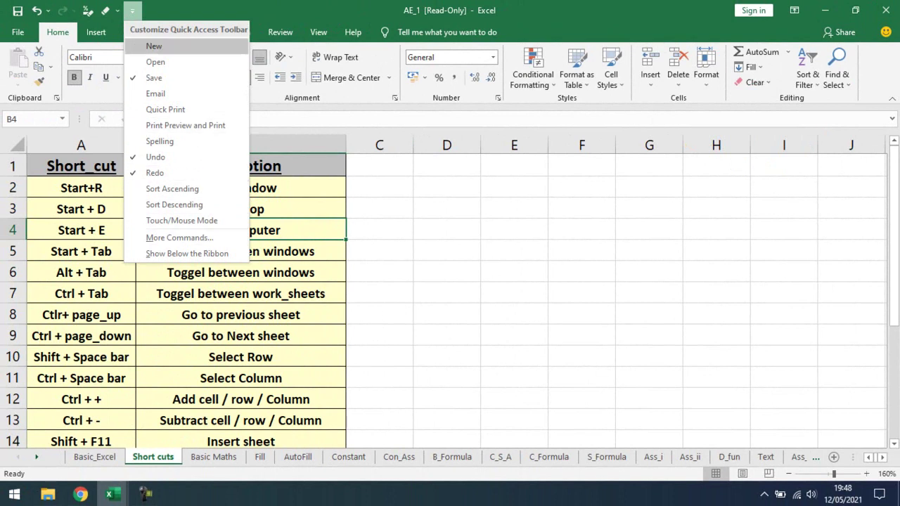
{"action": "left_click", "coordinate": [169, 47]}
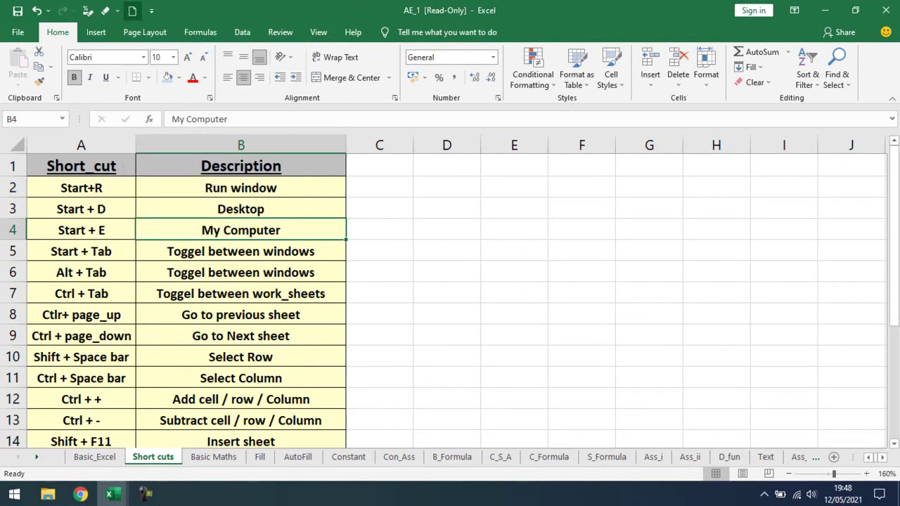
{"action": "left_click", "coordinate": [151, 10]}
{"action": "left_click", "coordinate": [174, 60]}
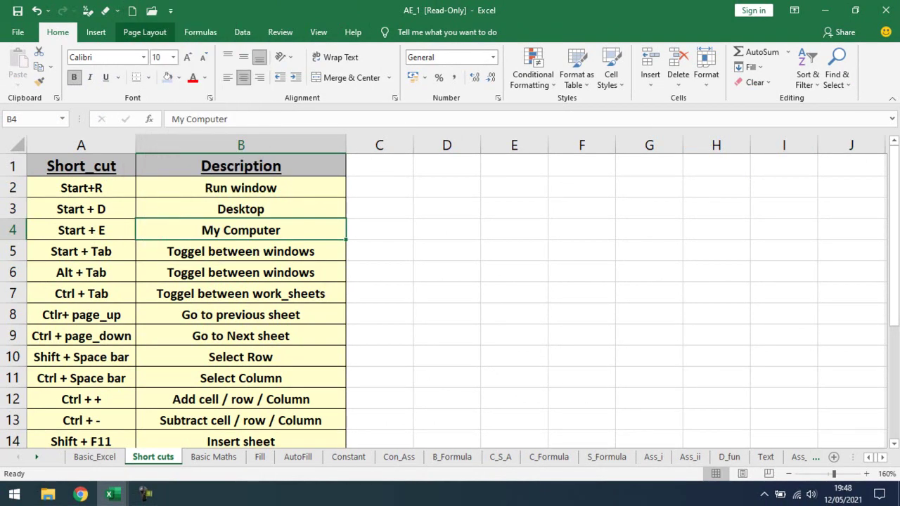
{"action": "left_click", "coordinate": [170, 11]}
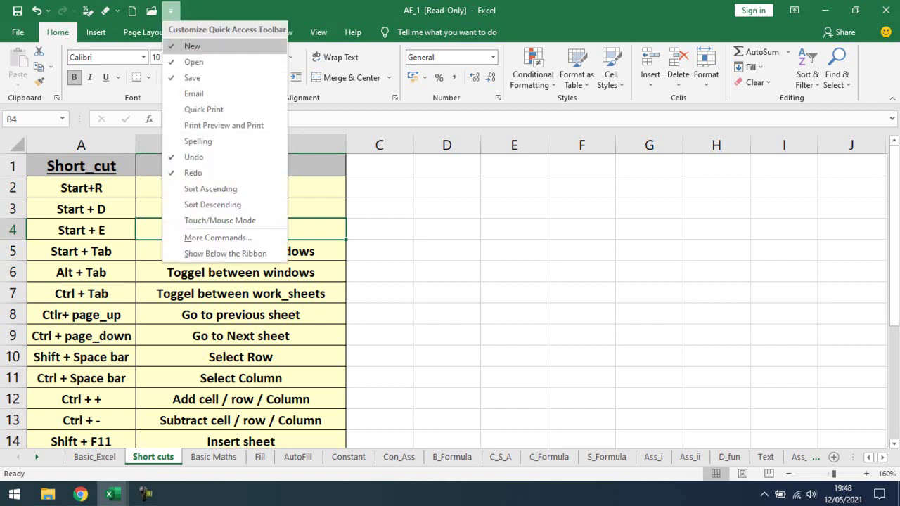
{"action": "left_click", "coordinate": [189, 77]}
{"action": "left_click", "coordinate": [151, 11]}
{"action": "left_click", "coordinate": [169, 47]}
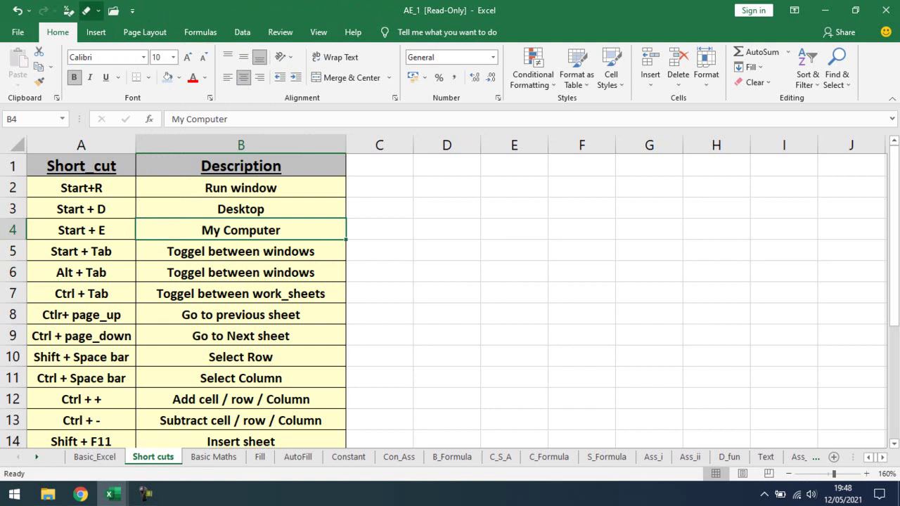
- Remove the pinned Clear command from the Quick Access Toolbar
{"action": "left_click", "coordinate": [132, 11]}
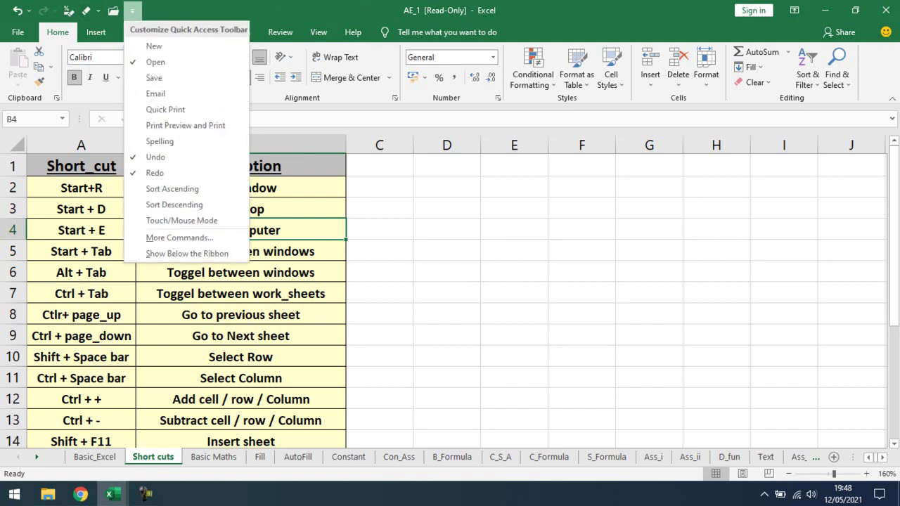
{"action": "left_click", "coordinate": [132, 11]}
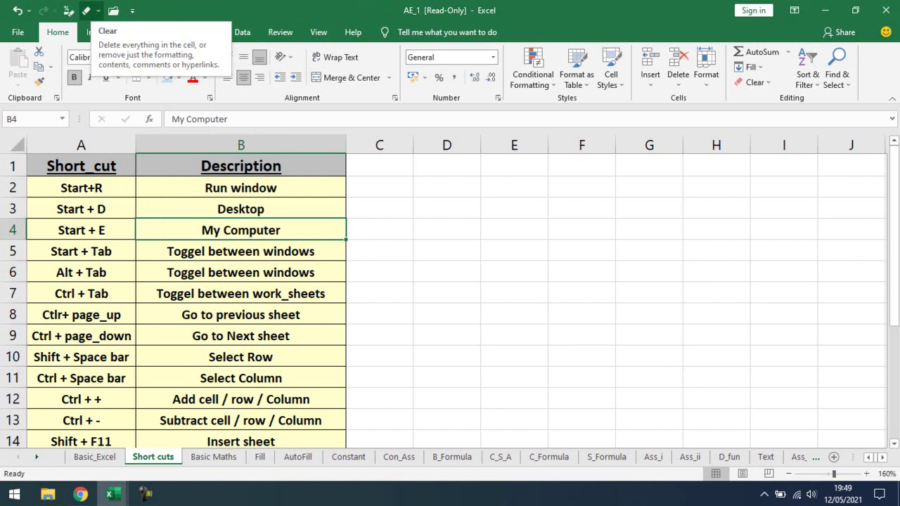
{"action": "right_click", "coordinate": [87, 12]}
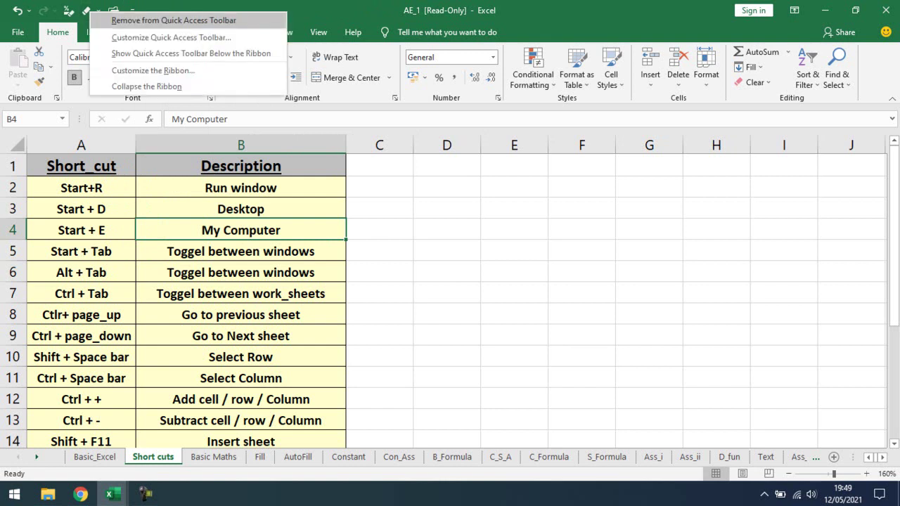
{"action": "left_click", "coordinate": [173, 20]}
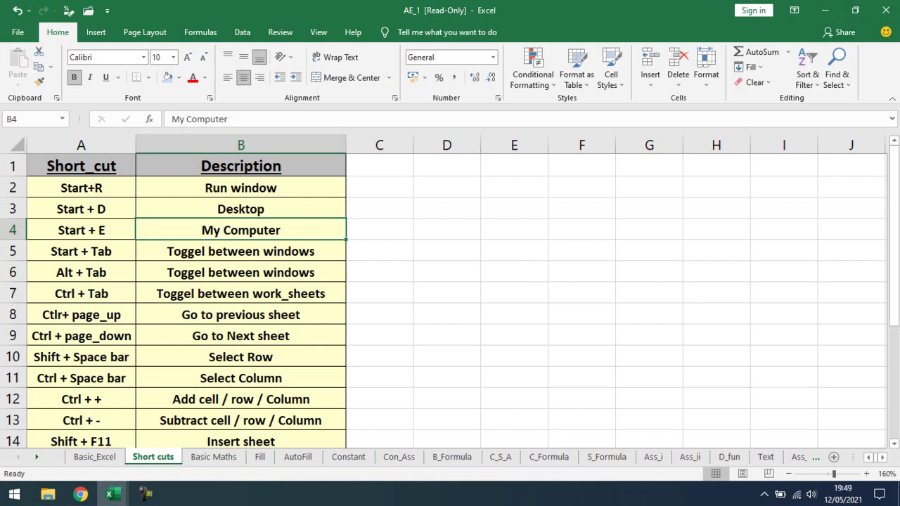
{"action": "left_click", "coordinate": [379, 272]}
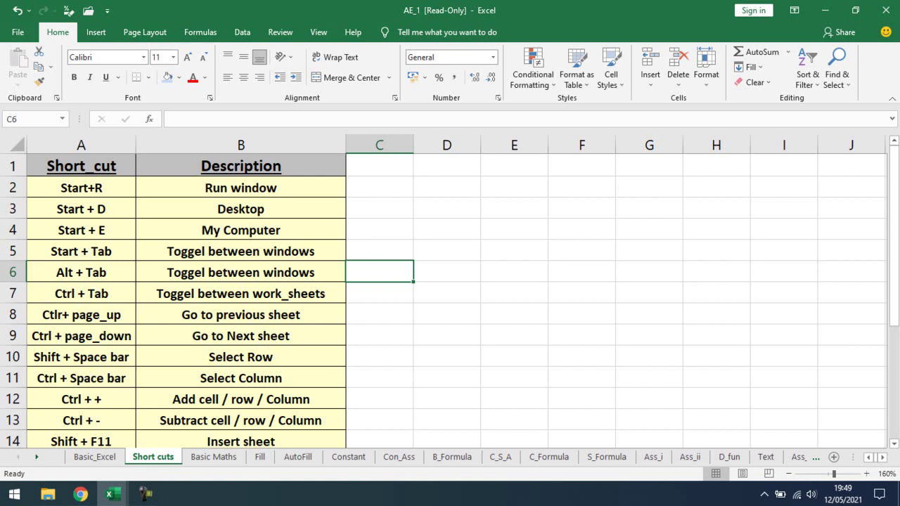
{"action": "key", "text": "Up"}
{"action": "key", "text": "Up"}
{"action": "key", "text": "Up"}
{"action": "key", "text": "Up"}
{"action": "key", "text": "Down"}
{"action": "key", "text": "Right"}
{"action": "key", "text": "Right"}
{"action": "key", "text": "Left"}
{"action": "key", "text": "Left"}
{"action": "key", "text": "Up"}
{"action": "key", "text": "Down"}
{"action": "key", "text": "Right"}
{"action": "key", "text": "Up"}
{"action": "key", "text": "Right"}
{"action": "key", "text": "Right"}
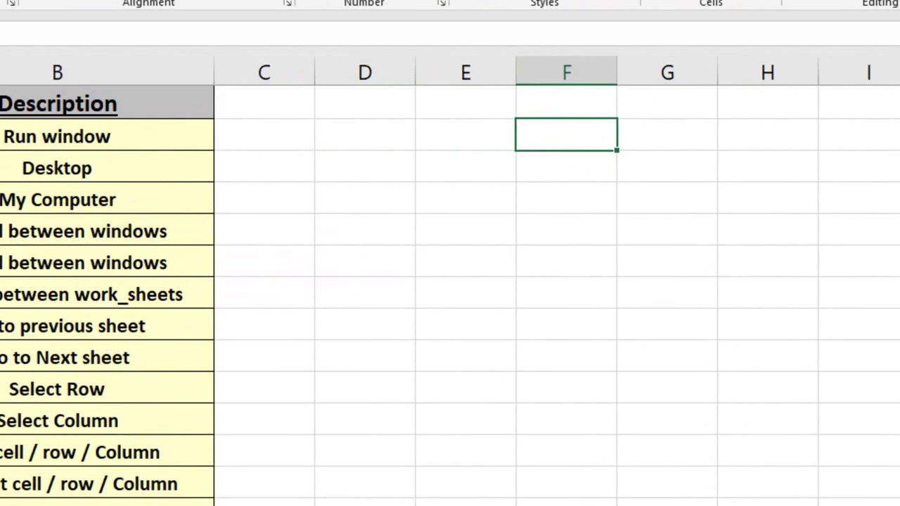
{"action": "key", "text": "Down"}
{"action": "key", "text": "Up"}
{"action": "key", "text": "Left"}
{"action": "key", "text": "Up"}
{"action": "key", "text": "Down"}
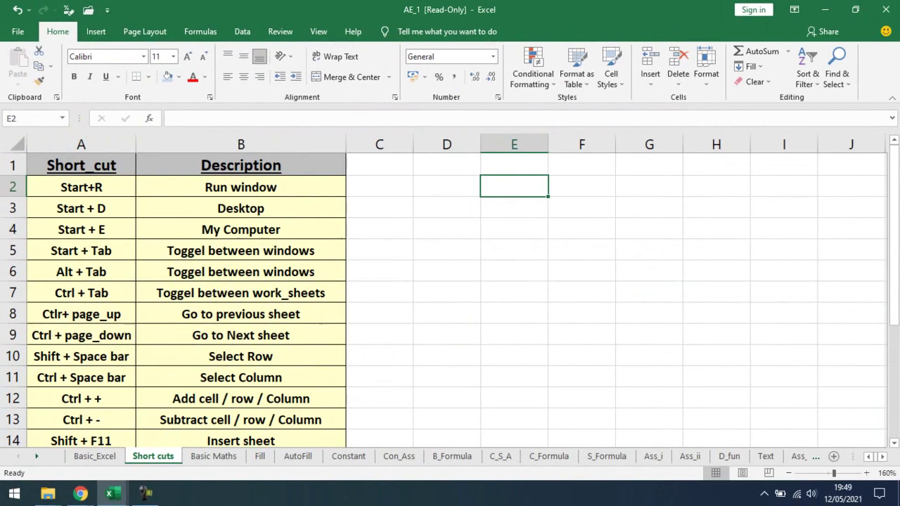
- Open File Explorer with Win+E, then minimize all windows to reveal the desktop
{"action": "key", "text": "super+e"}
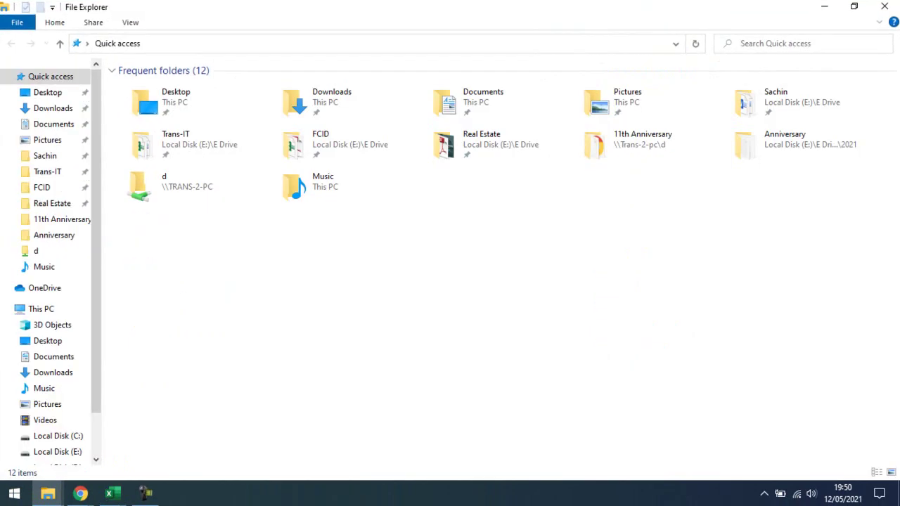
{"action": "key", "text": "super+Down"}
{"action": "key", "text": "alt+Tab"}
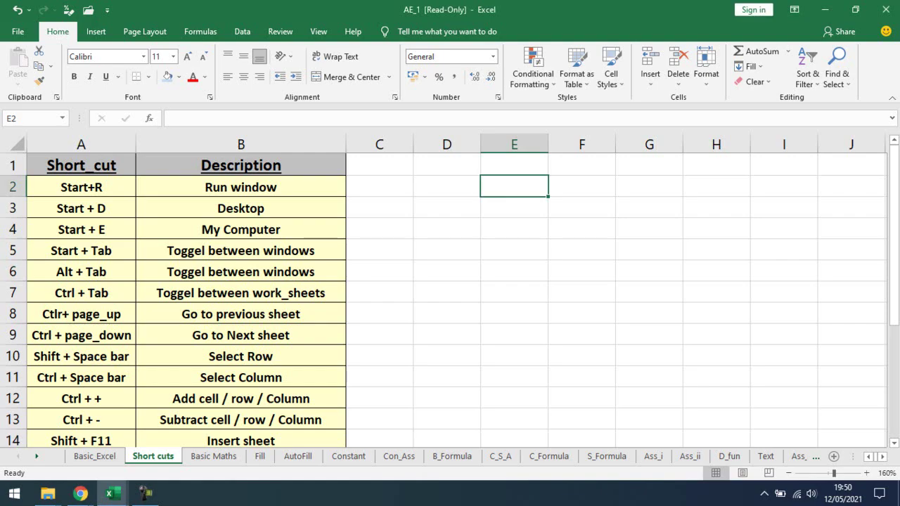
{"action": "key", "text": "super+Down"}
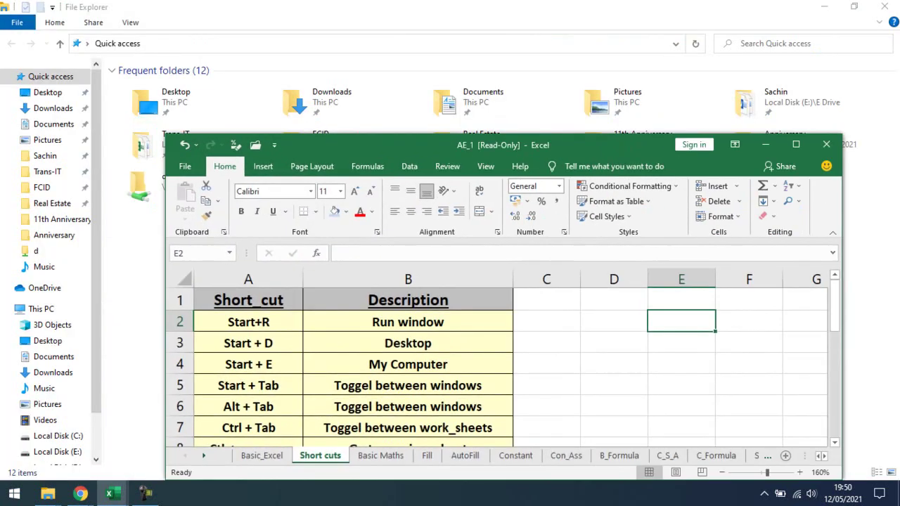
{"action": "key", "text": "super+Down"}
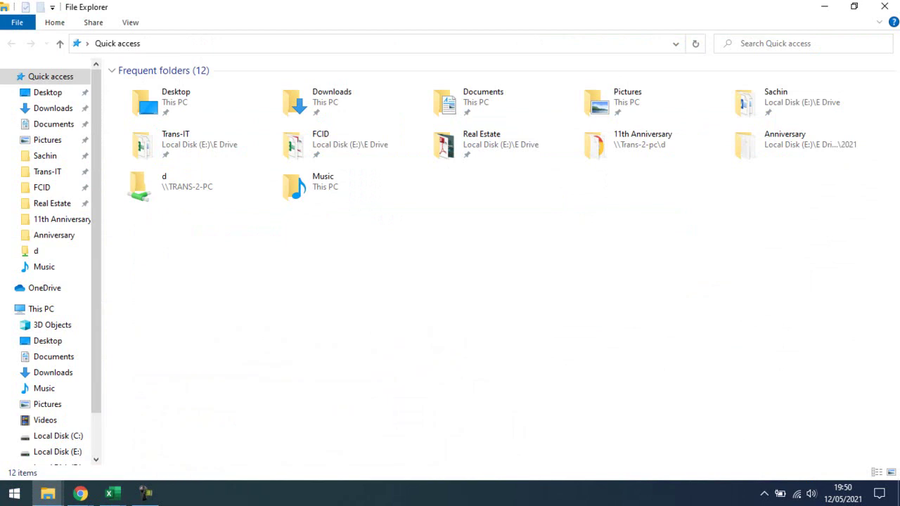
{"action": "key", "text": "super+Down"}
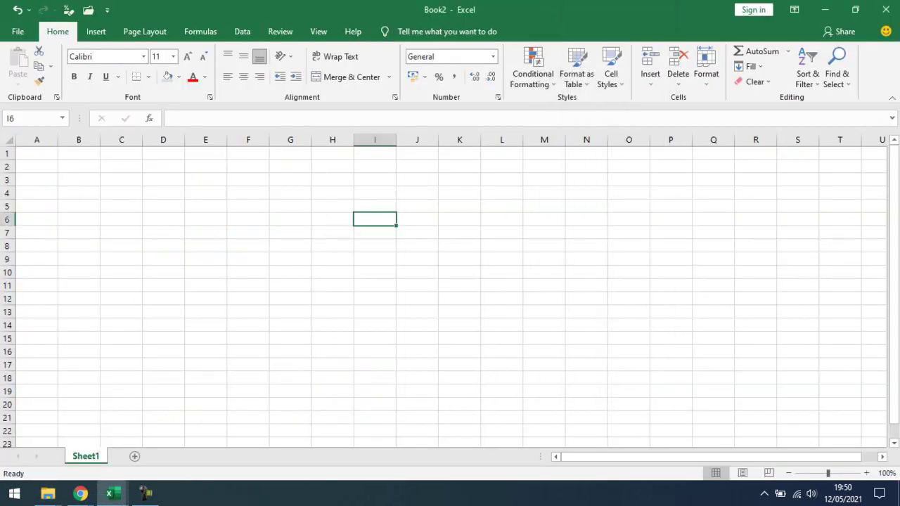
{"action": "key", "text": "super+Down"}
{"action": "key", "text": "super+Down"}
{"action": "key", "text": "super+Down"}
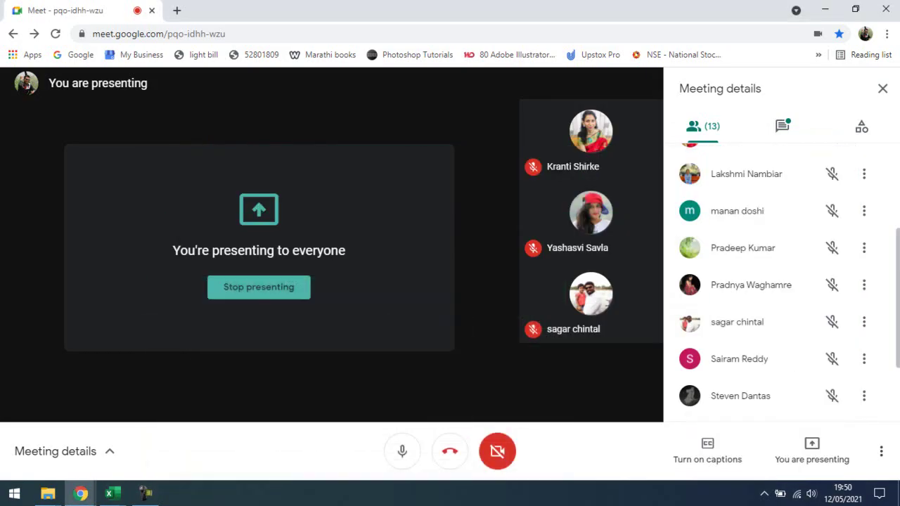
{"action": "key", "text": "super+Down"}
{"action": "key", "text": "super+Down"}
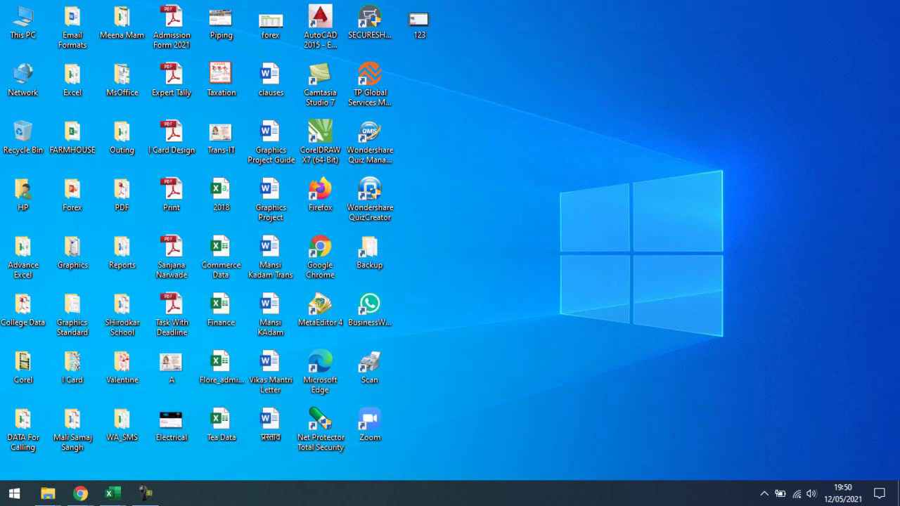
- Maximize Book1 and snap it between the left and right screen halves
{"action": "key", "text": "alt+Tab"}
{"action": "key", "text": "alt+Tab"}
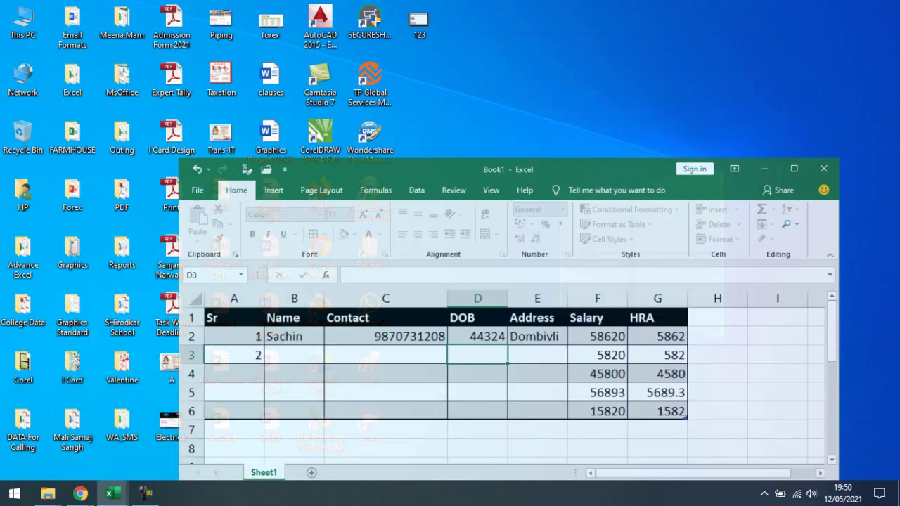
{"action": "key", "text": "super+Up"}
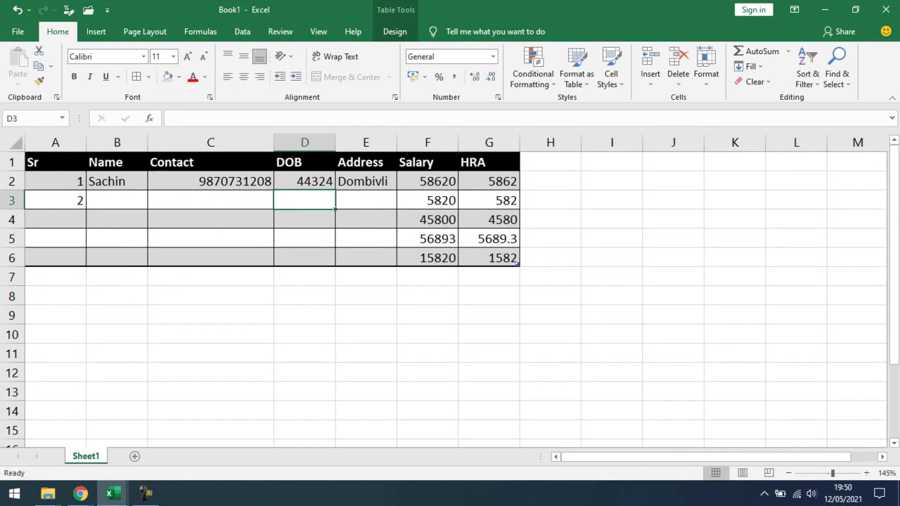
{"action": "key", "text": "super+Left"}
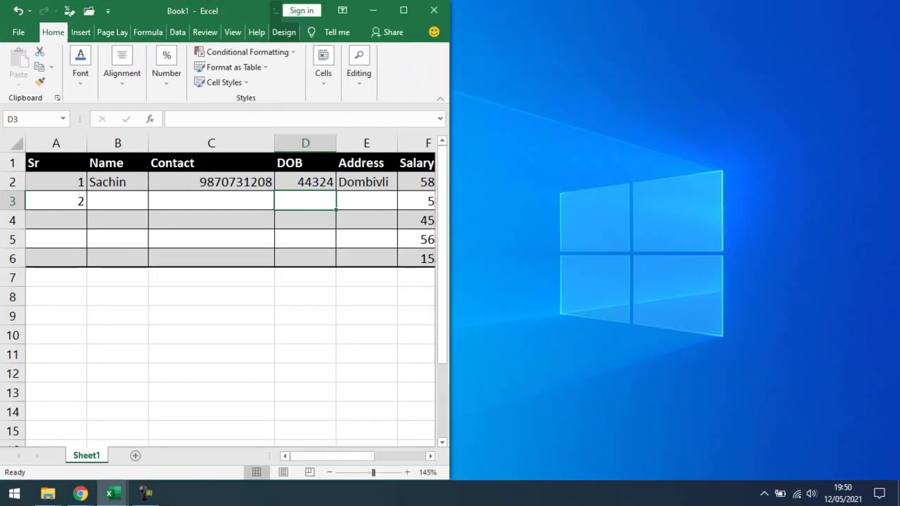
{"action": "key", "text": "super+Down"}
{"action": "key", "text": "super+Right"}
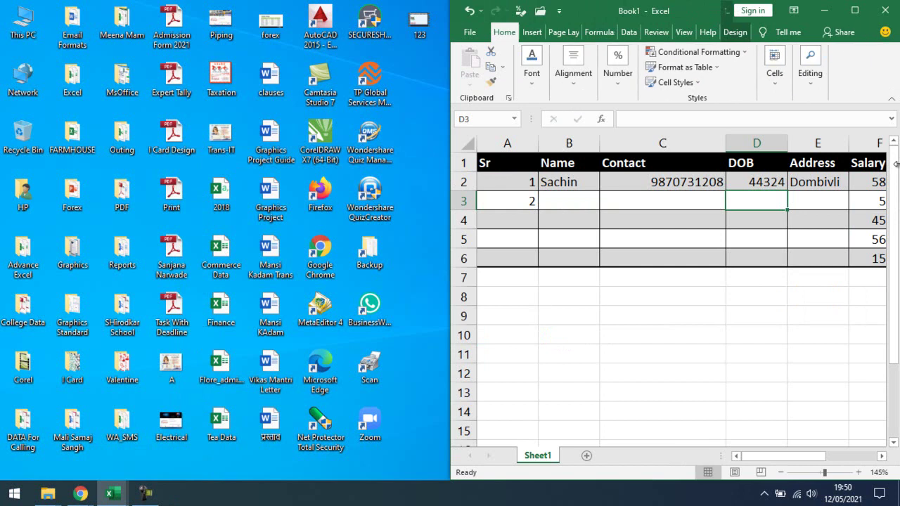
{"action": "key", "text": "super+Left"}
{"action": "key", "text": "super+Left"}
{"action": "key", "text": "super+Right"}
{"action": "key", "text": "super+Right"}
{"action": "key", "text": "super+Right"}
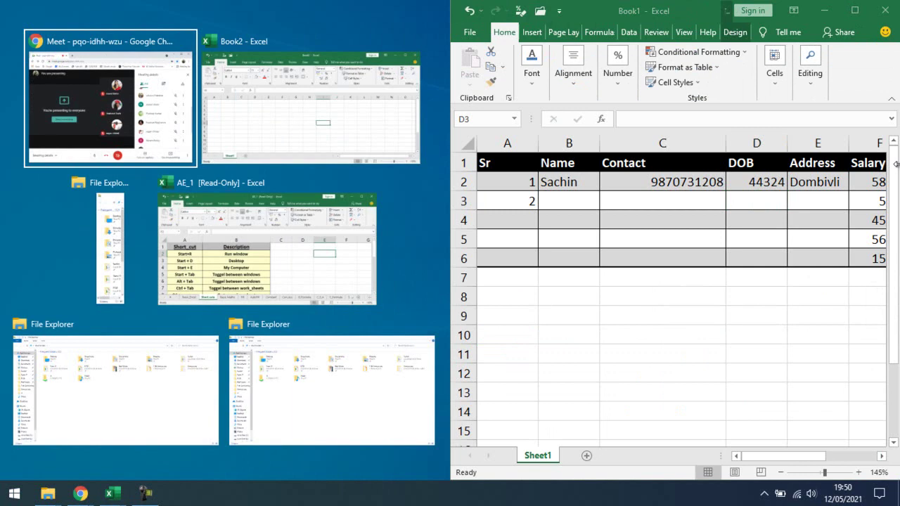
- Maximize Book1, then bring the AE_1 workbook to the front maximized
{"action": "key", "text": "alt+Tab"}
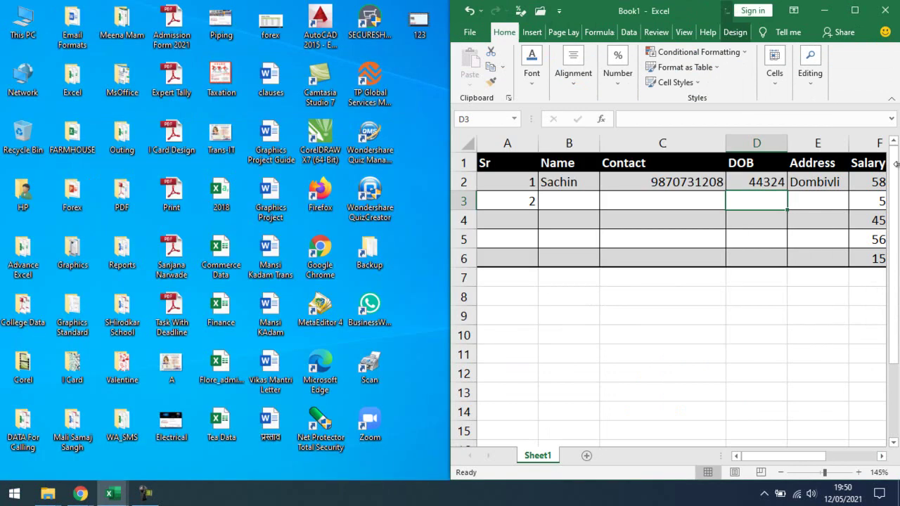
{"action": "key", "text": "super+Up"}
{"action": "key", "text": "super+Up"}
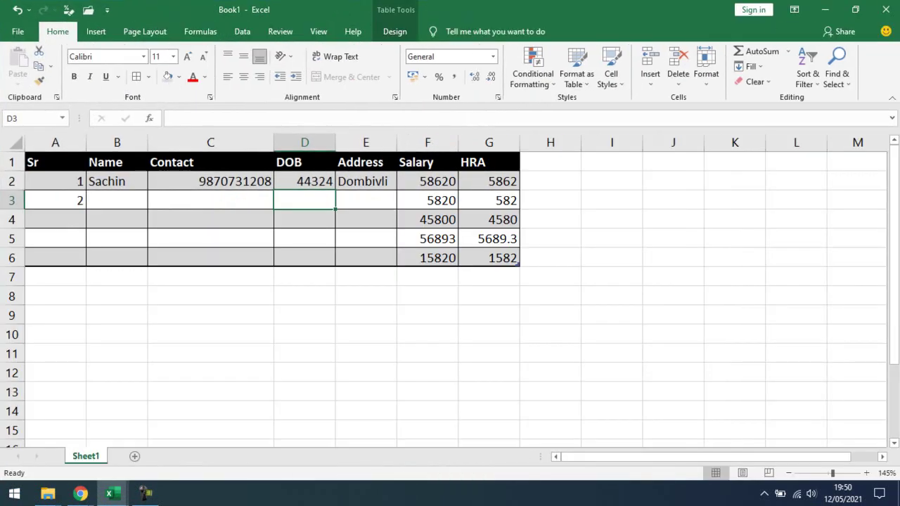
{"action": "key", "text": "alt+Tab"}
{"action": "key", "text": "alt+Tab"}
{"action": "key", "text": "alt+Tab"}
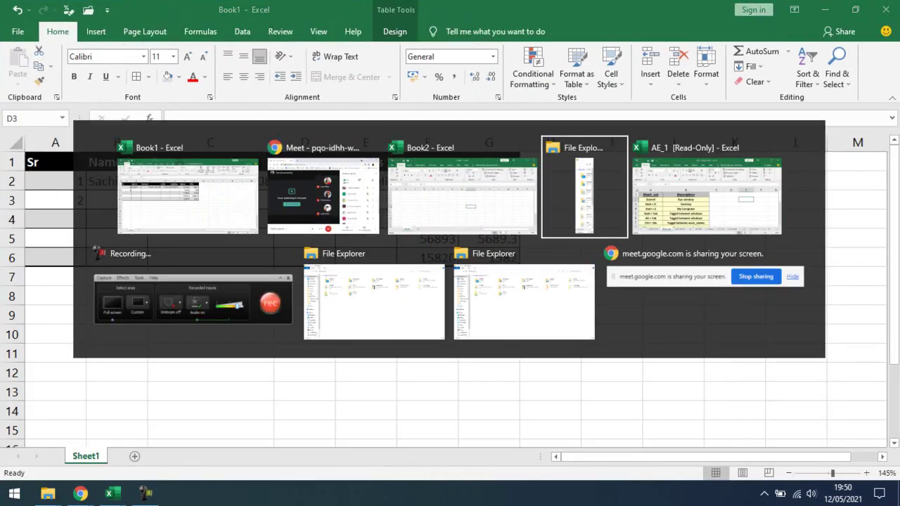
{"action": "key", "text": "alt+Tab"}
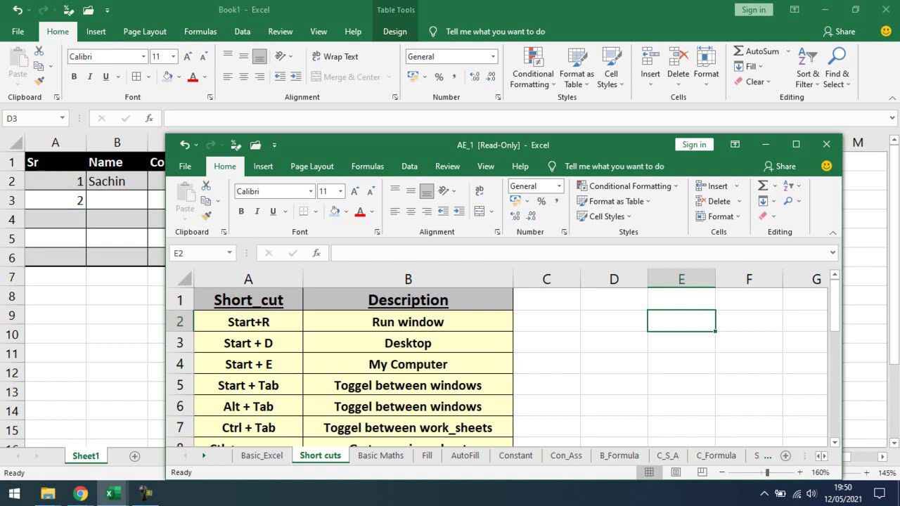
{"action": "key", "text": "super+Up"}
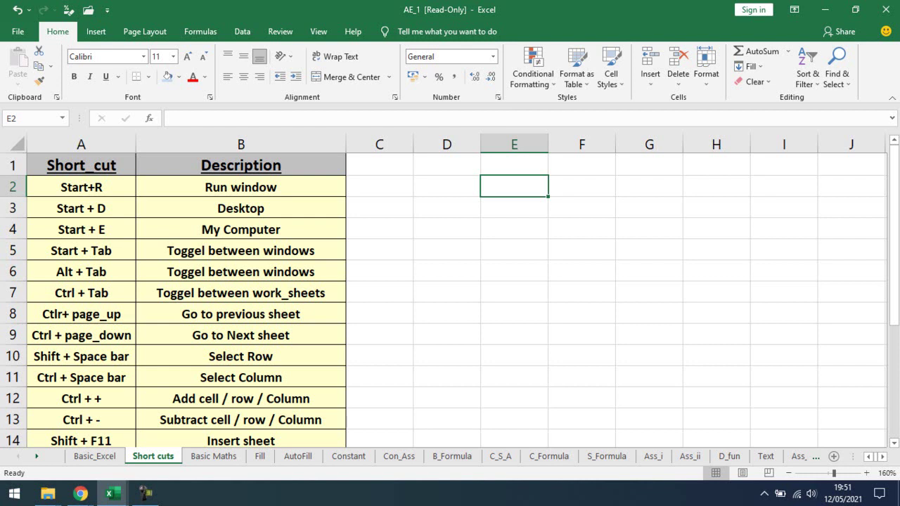
{"action": "key", "text": "alt+Tab"}
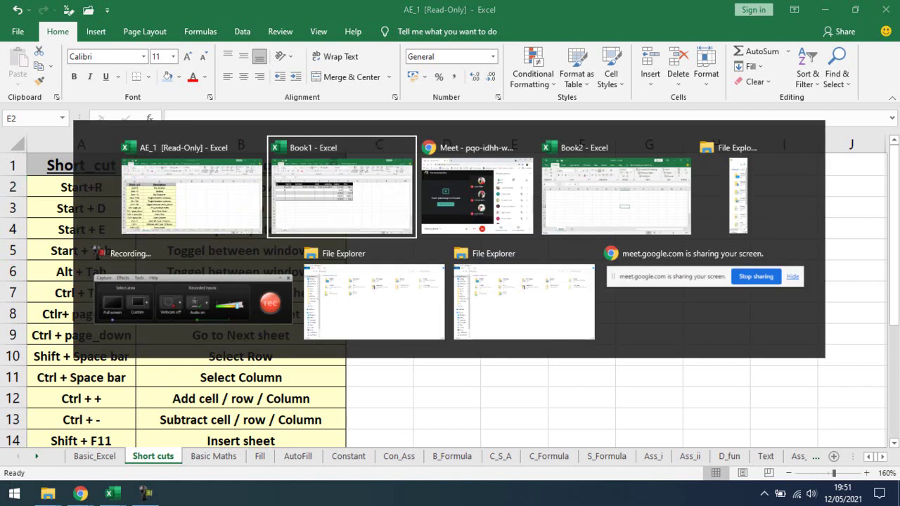
{"action": "key", "text": "alt+Tab"}
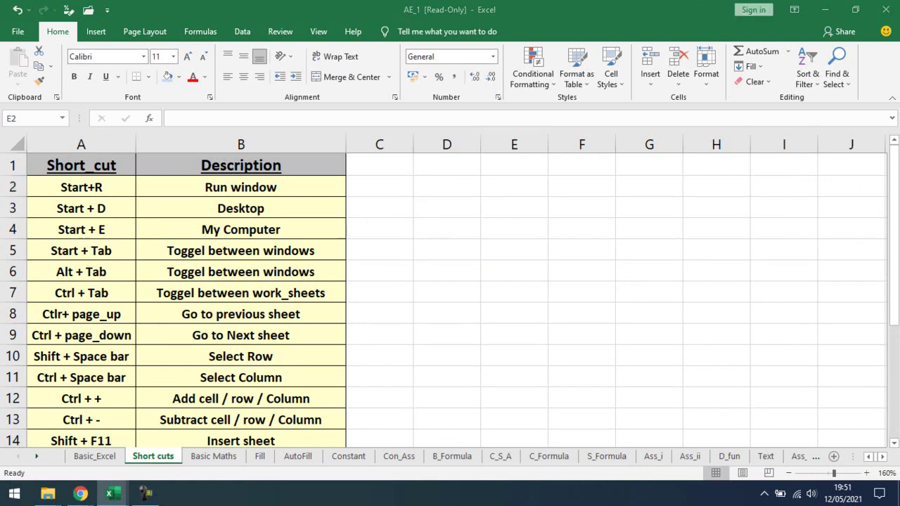
{"action": "key", "text": "super"}
{"action": "key", "text": "super"}
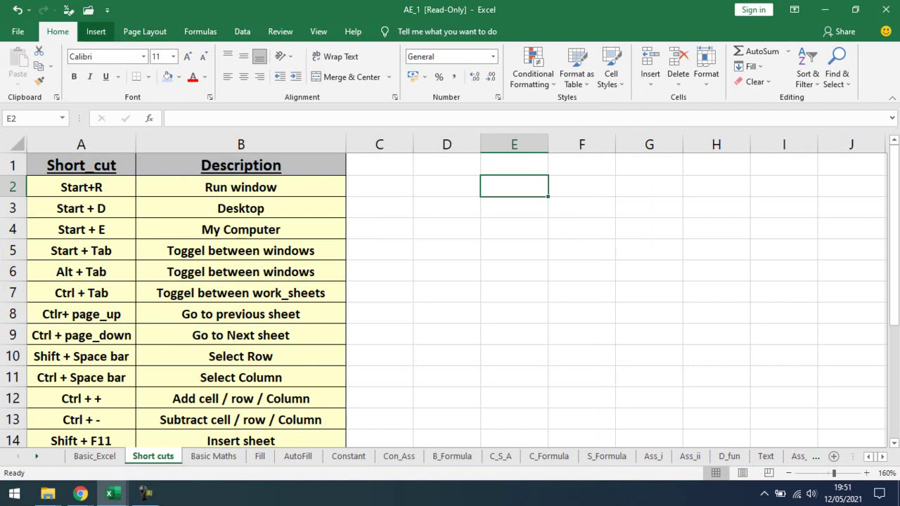
- Browse the Insert, Page Layout, Formulas, Data and Home ribbon tabs, then scroll the sheet
{"action": "left_click", "coordinate": [96, 31]}
{"action": "left_click", "coordinate": [58, 31]}
{"action": "left_click", "coordinate": [95, 31]}
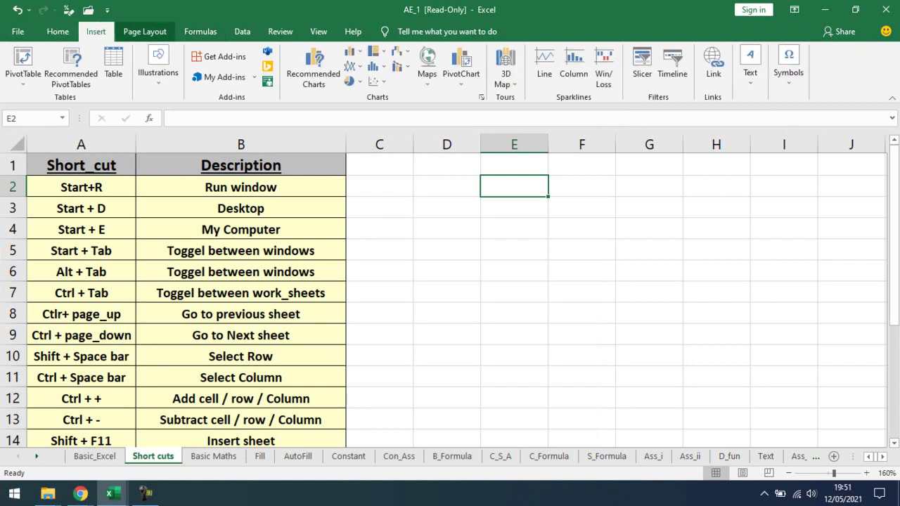
{"action": "left_click", "coordinate": [144, 31]}
{"action": "left_click", "coordinate": [201, 31]}
{"action": "left_click", "coordinate": [242, 31]}
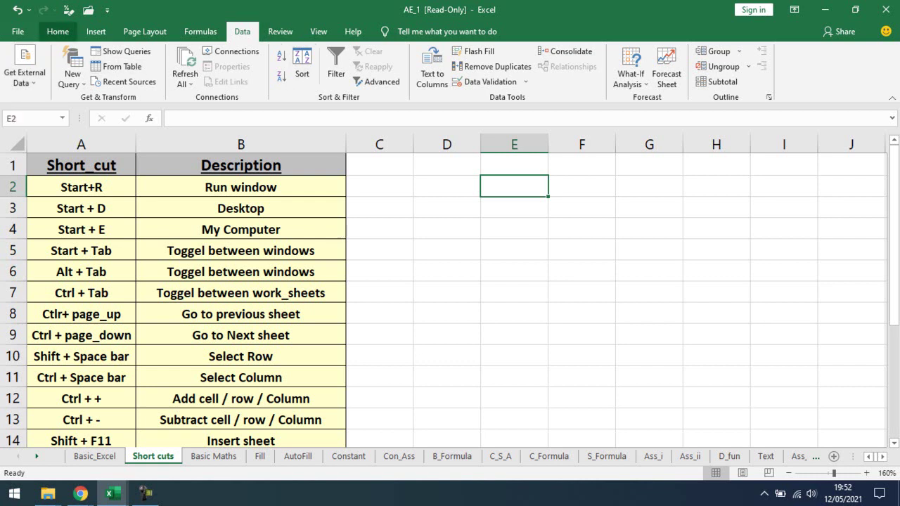
{"action": "left_click", "coordinate": [57, 31]}
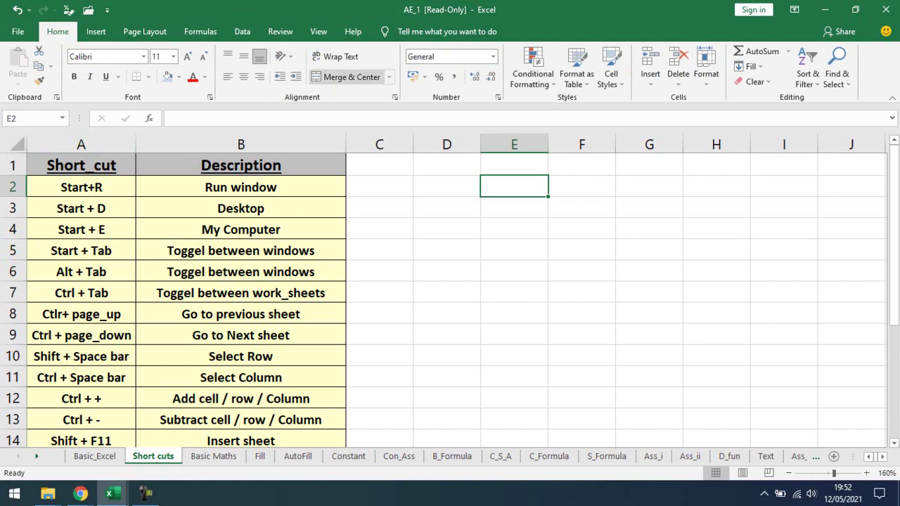
{"action": "scroll", "coordinate": [259, 56], "scroll_direction": "down", "scroll_amount": 1}
{"action": "scroll", "coordinate": [399, 59], "scroll_direction": "down", "scroll_amount": 1}
{"action": "scroll", "coordinate": [232, 70], "scroll_direction": "up", "scroll_amount": 1}
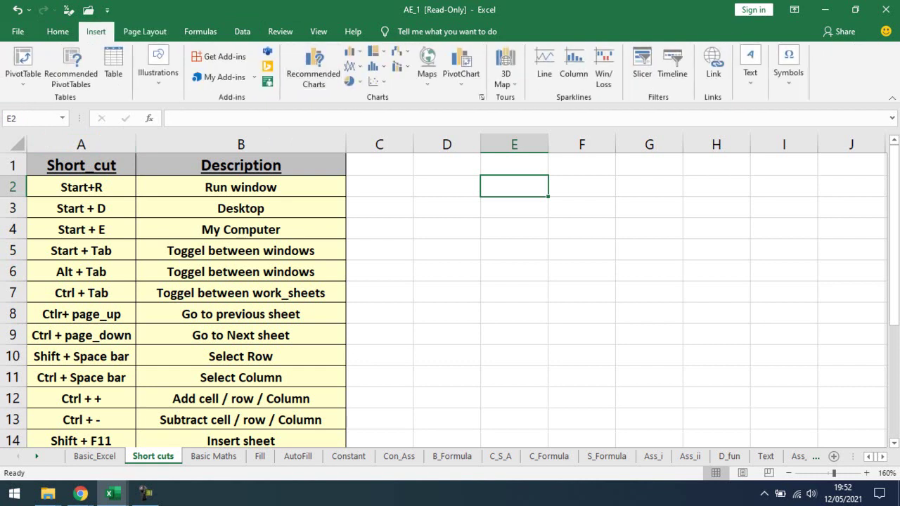
- Select cell B5, view Page Layout, then select row 2's first cell and columns B and C
{"action": "left_click", "coordinate": [241, 251]}
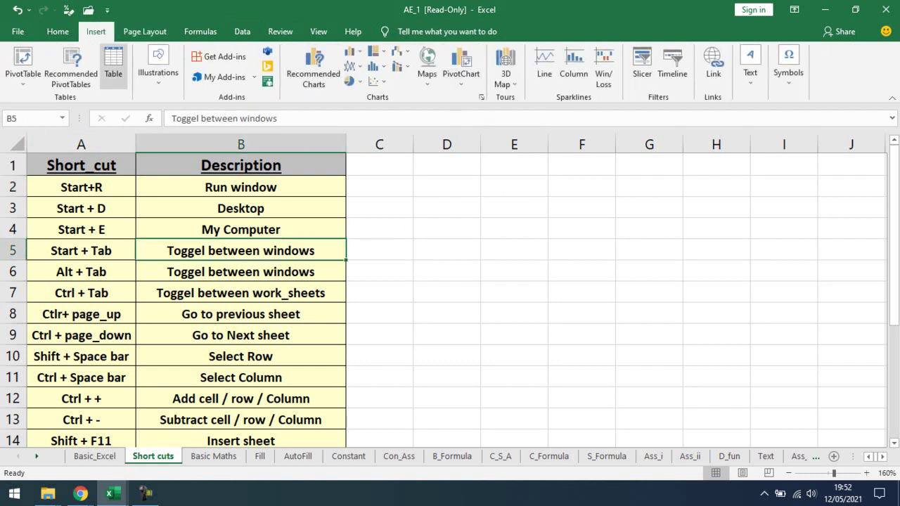
{"action": "left_click", "coordinate": [145, 32]}
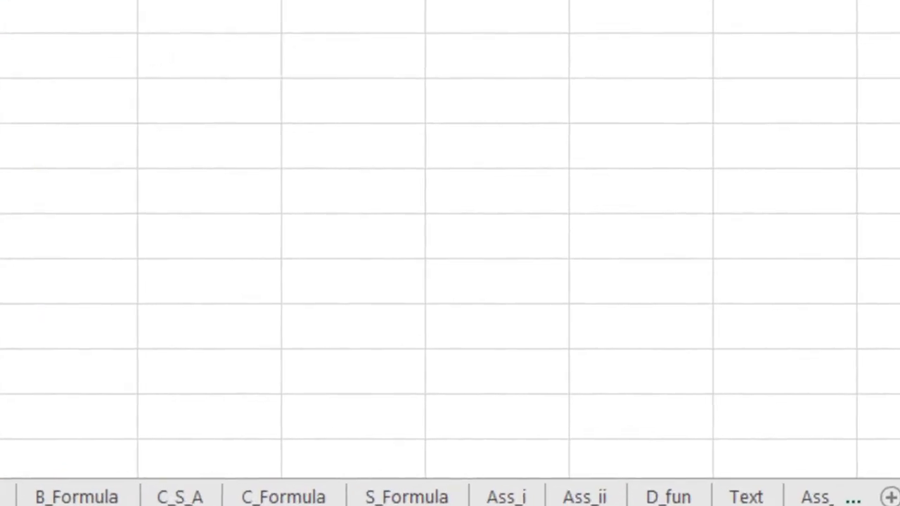
{"action": "left_click", "coordinate": [69, 101]}
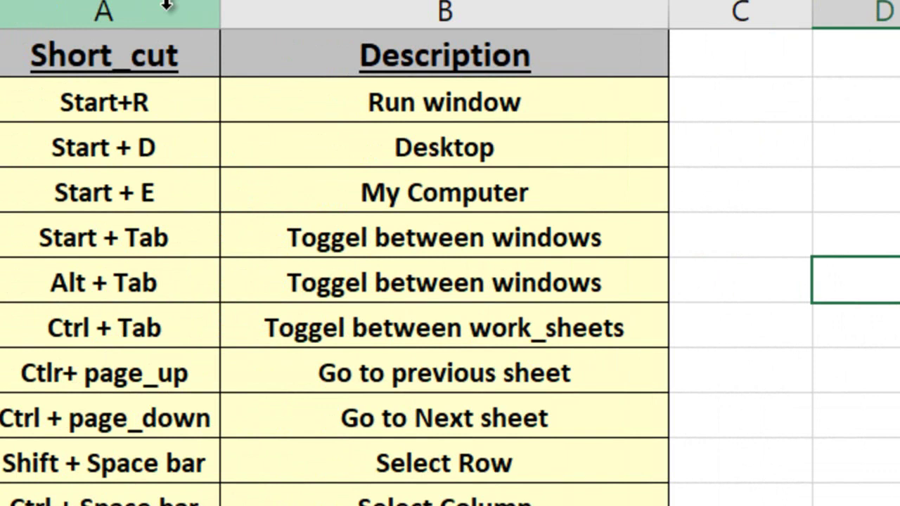
{"action": "left_click", "coordinate": [398, 26]}
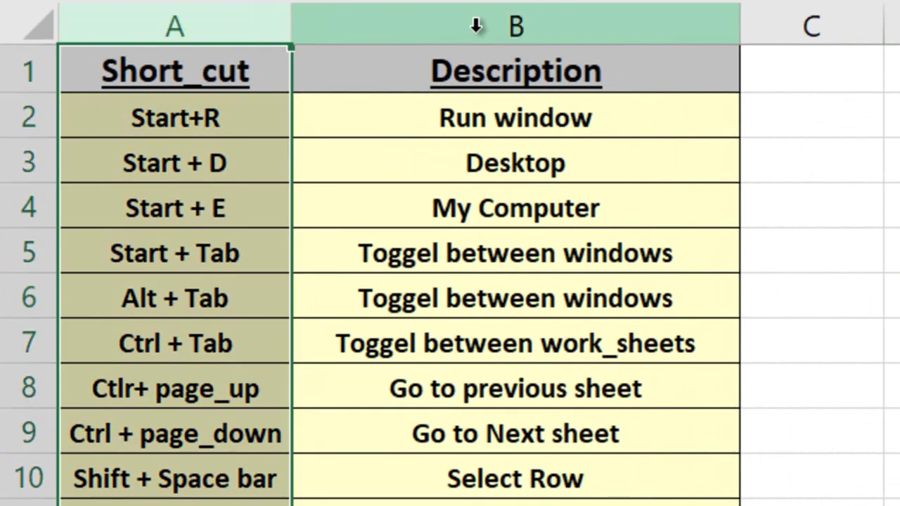
{"action": "left_click", "coordinate": [859, 16]}
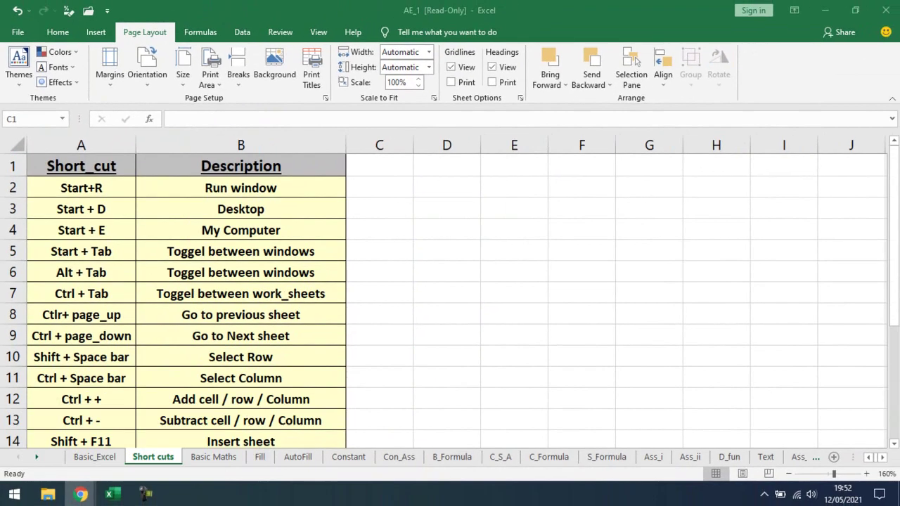
- Admit the waiting participant to the Google Meet call and minimize the meeting window
{"action": "left_click", "coordinate": [81, 495]}
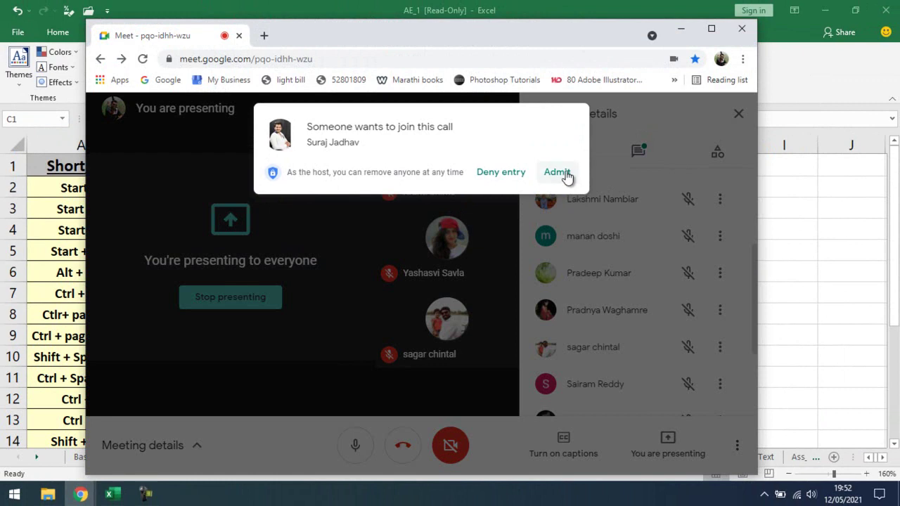
{"action": "left_click", "coordinate": [559, 175]}
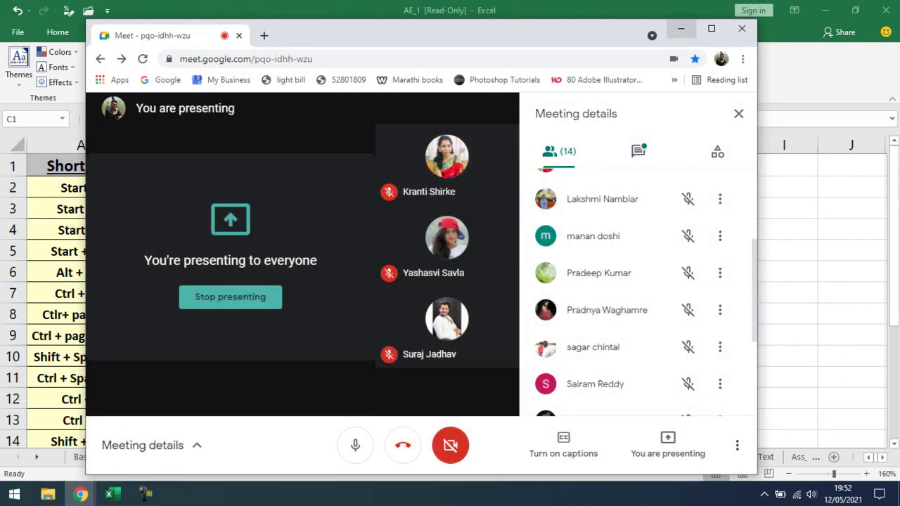
{"action": "left_click", "coordinate": [681, 29]}
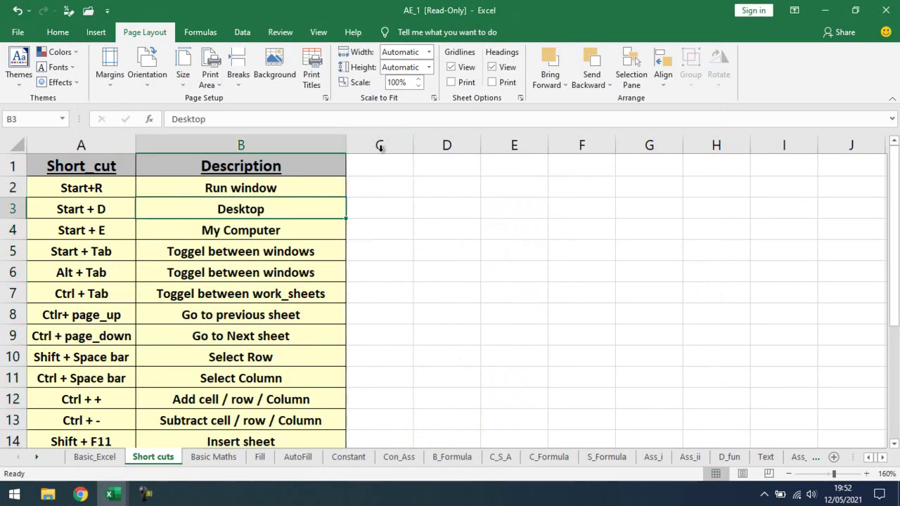
{"action": "left_click", "coordinate": [450, 144]}
{"action": "left_click", "coordinate": [517, 143]}
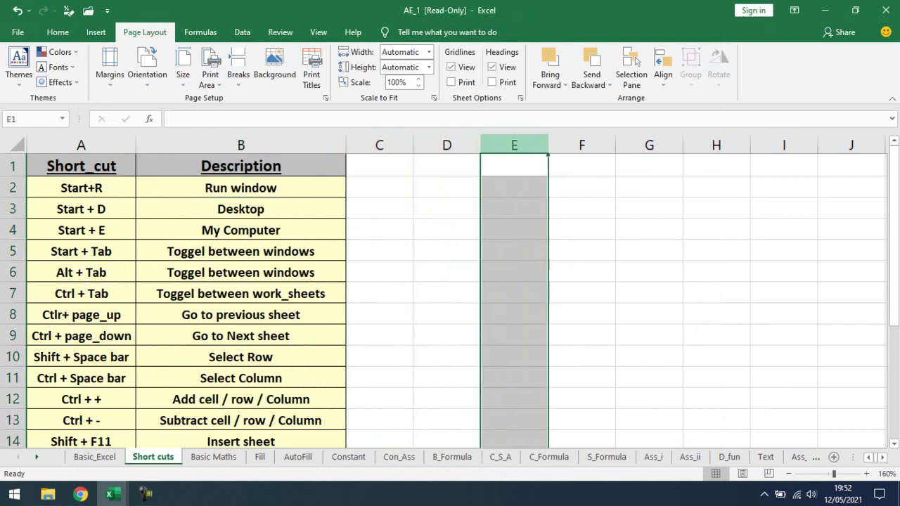
{"action": "left_click", "coordinate": [12, 230]}
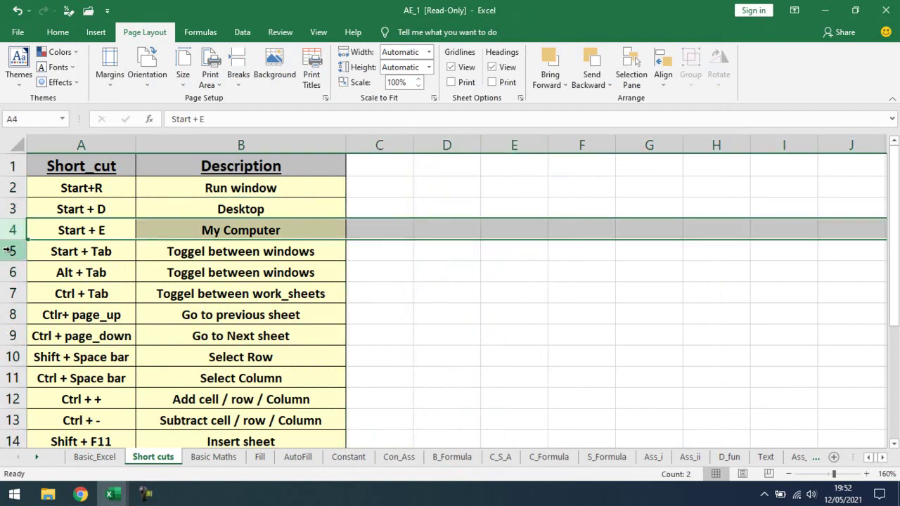
{"action": "left_click", "coordinate": [11, 251]}
{"action": "left_click", "coordinate": [9, 274]}
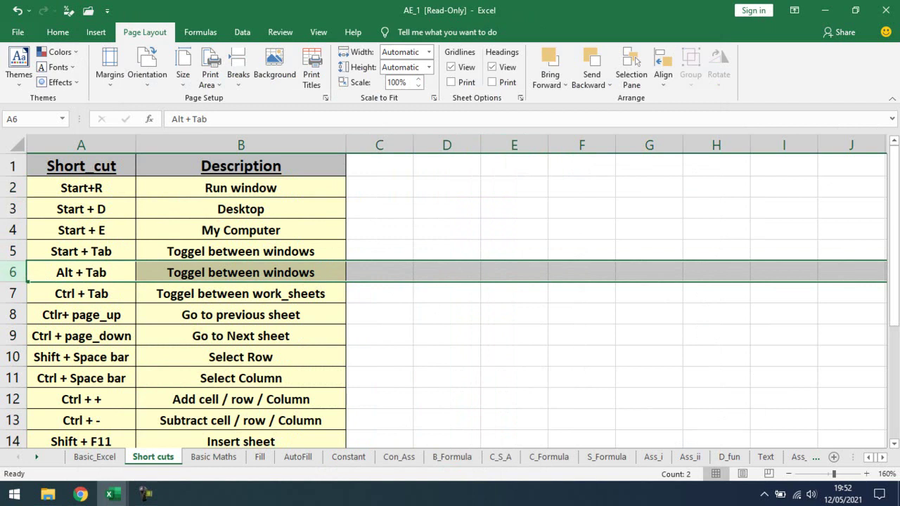
{"action": "left_click", "coordinate": [446, 144]}
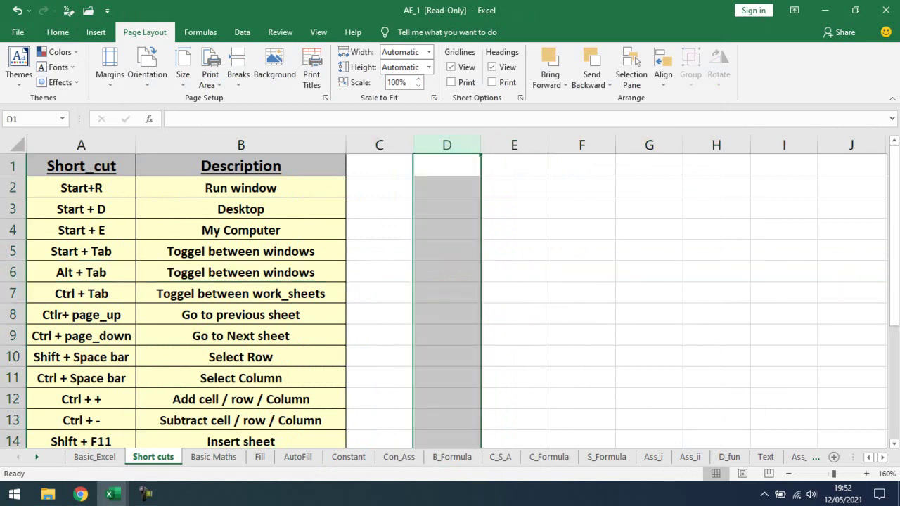
{"action": "left_click", "coordinate": [10, 251], "text": "ctrl"}
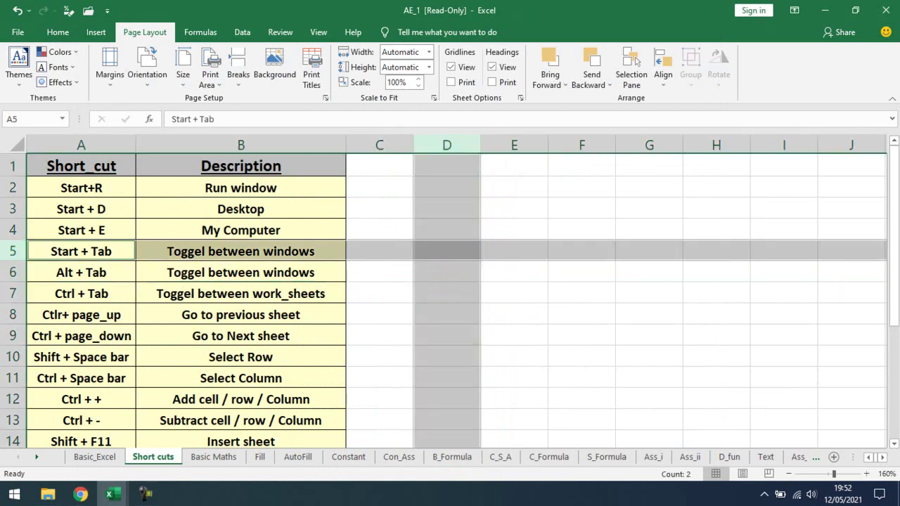
{"action": "key", "text": "Tab"}
{"action": "key", "text": "Tab"}
{"action": "key", "text": "Tab"}
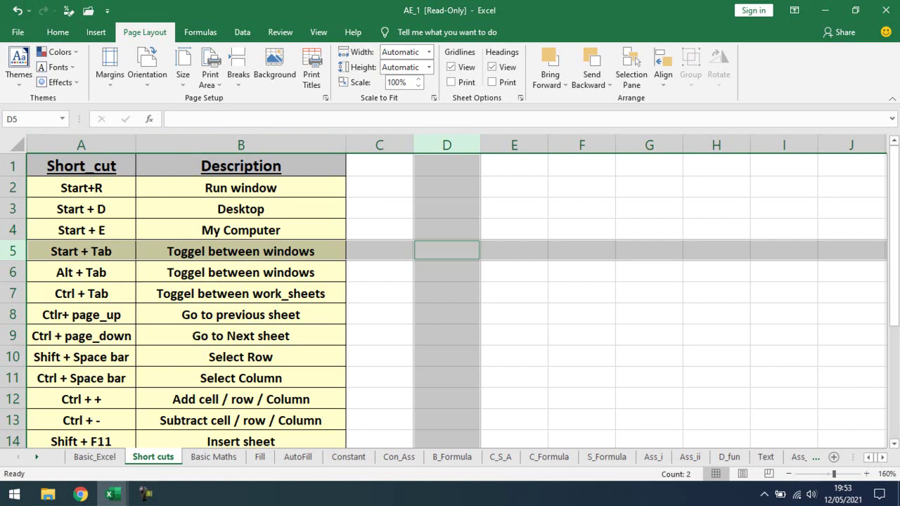
{"action": "left_click", "coordinate": [241, 251]}
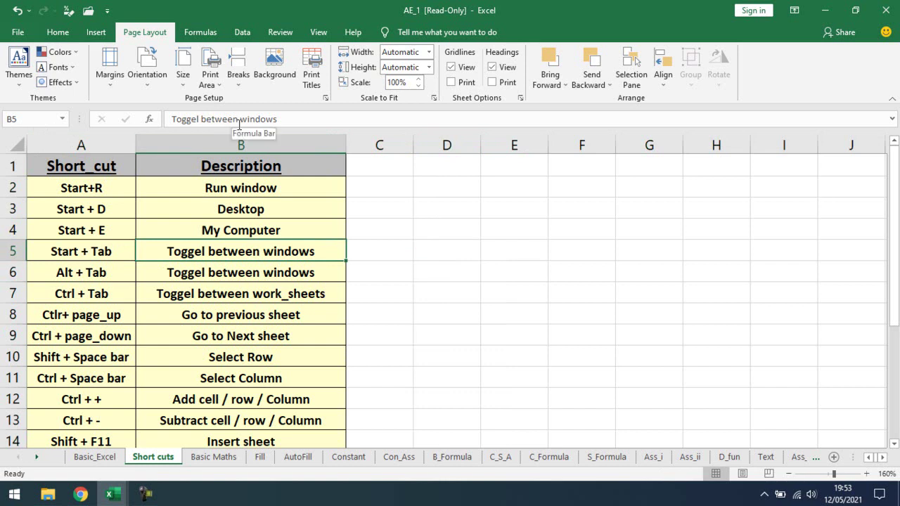
{"action": "key", "text": "alt+Tab"}
{"action": "key", "text": "Tab"}
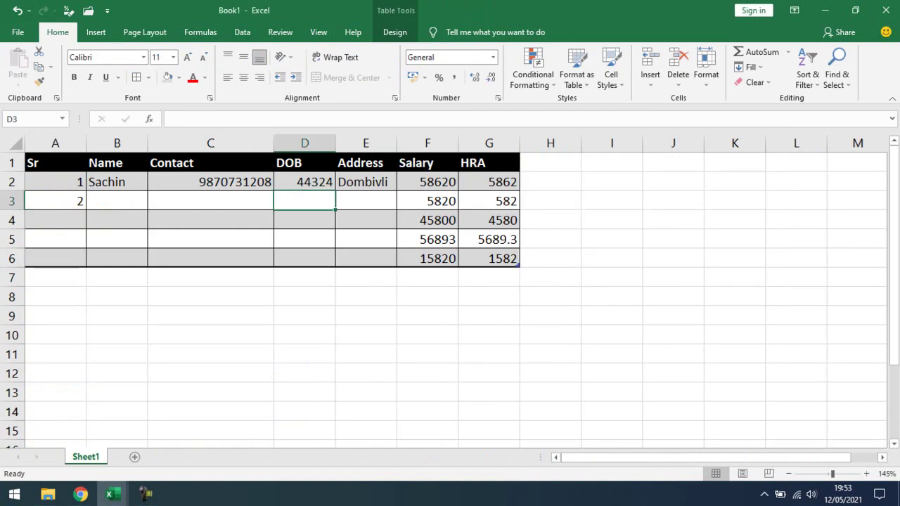
{"action": "left_click", "coordinate": [426, 183]}
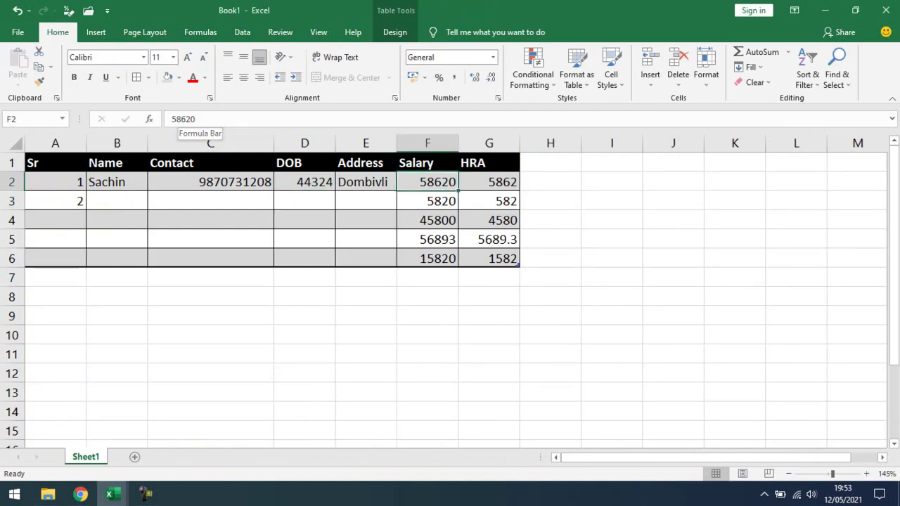
{"action": "key", "text": "Right"}
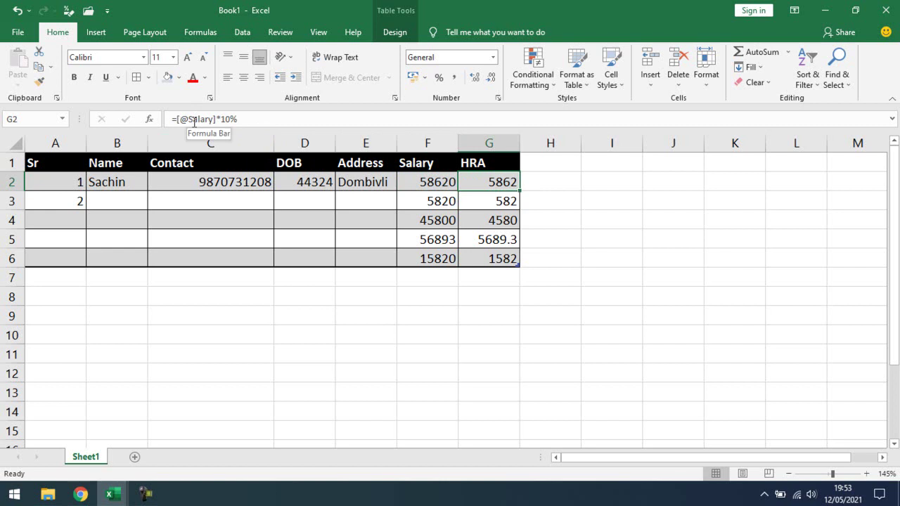
{"action": "left_click", "coordinate": [319, 32]}
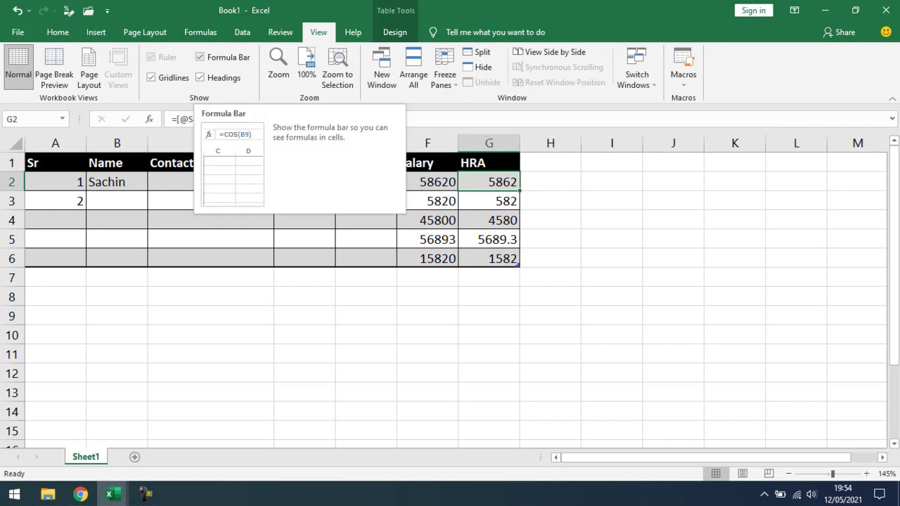
{"action": "left_click", "coordinate": [201, 57]}
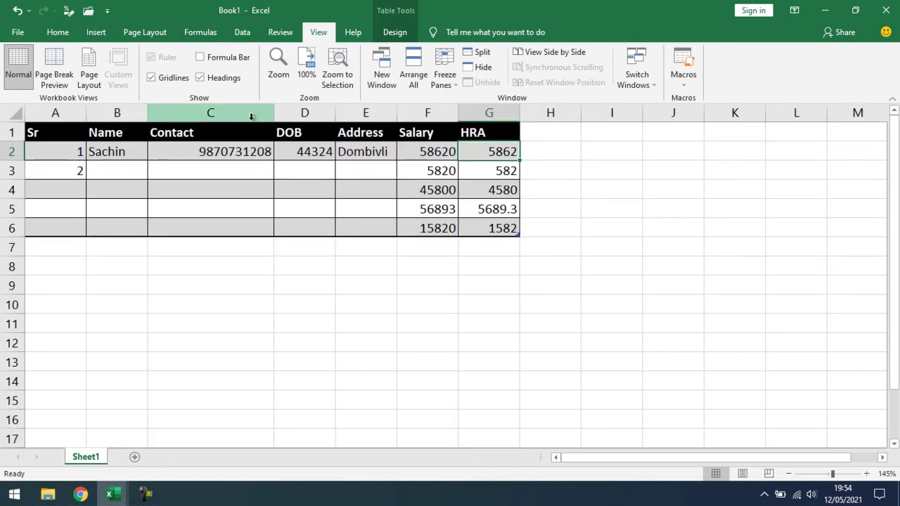
{"action": "left_click", "coordinate": [210, 190]}
{"action": "left_click", "coordinate": [58, 32]}
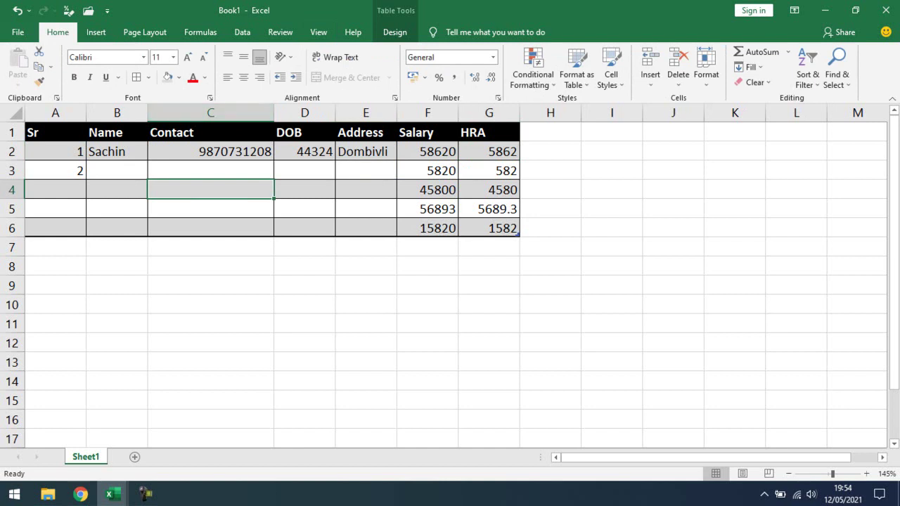
{"action": "left_click", "coordinate": [318, 32]}
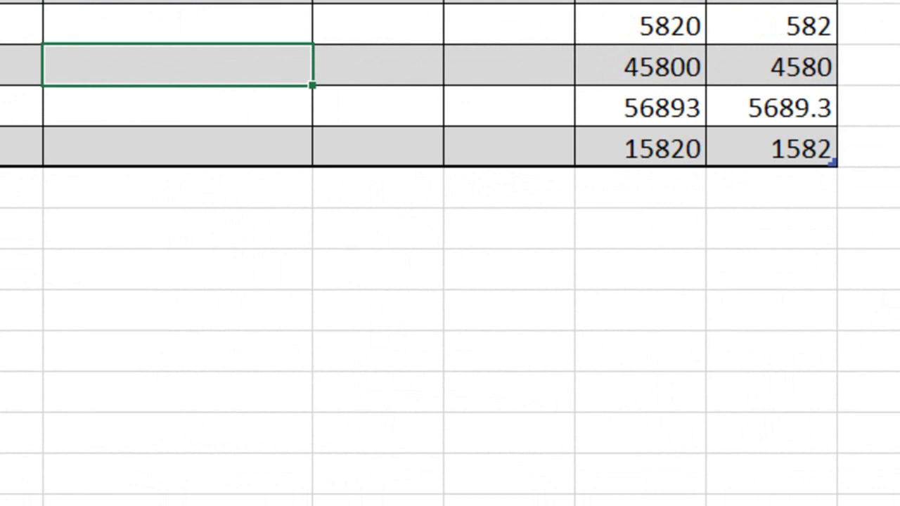
{"action": "left_click", "coordinate": [177, 146]}
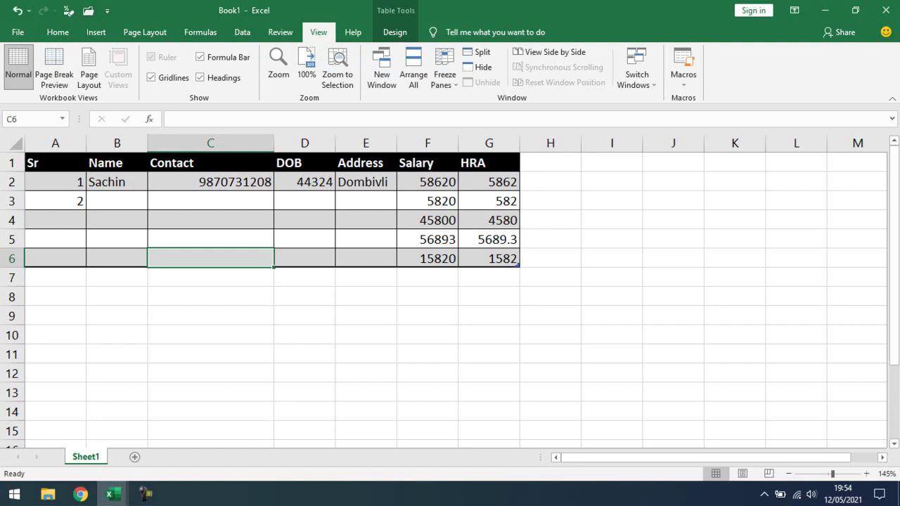
{"action": "left_click", "coordinate": [366, 297]}
{"action": "key", "text": "alt+Tab"}
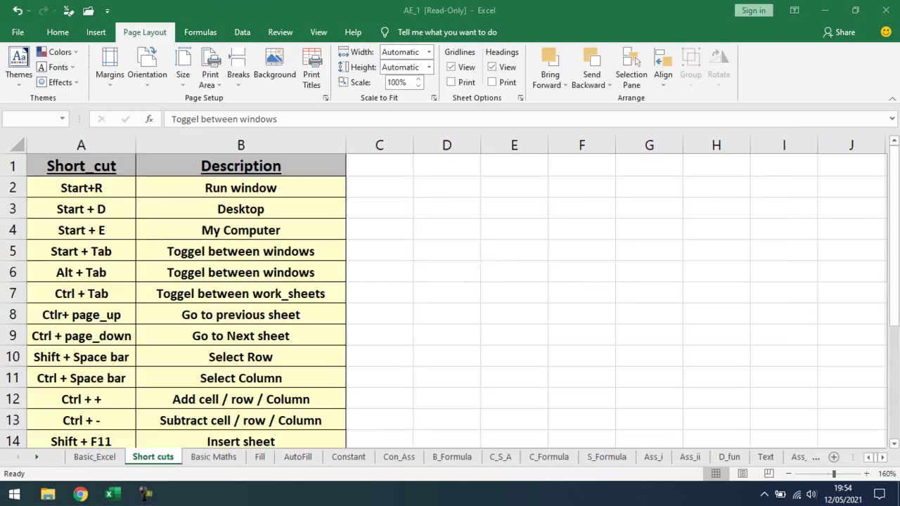
{"action": "left_click", "coordinate": [366, 294]}
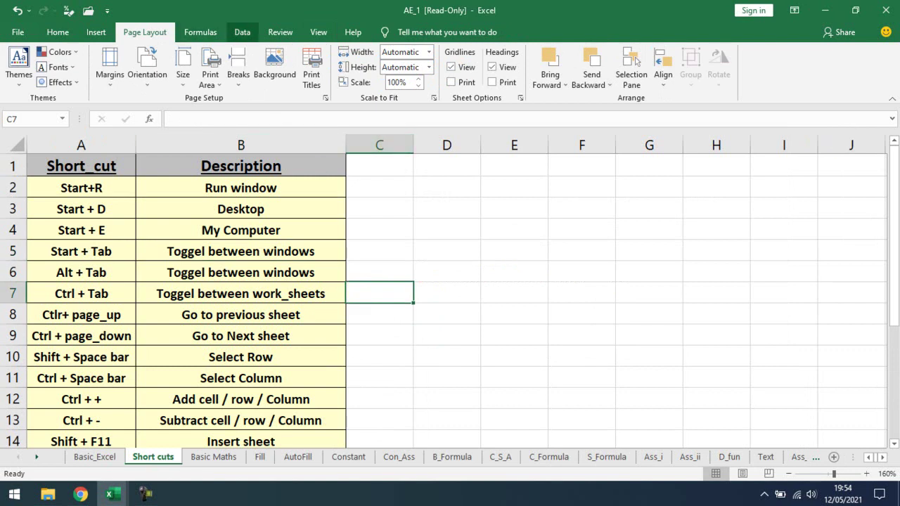
{"action": "left_click", "coordinate": [242, 32]}
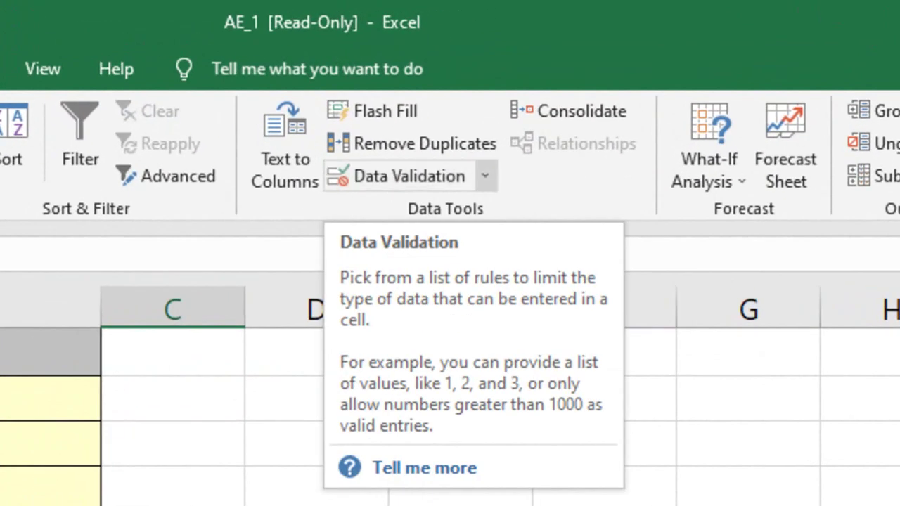
{"action": "left_click", "coordinate": [484, 176]}
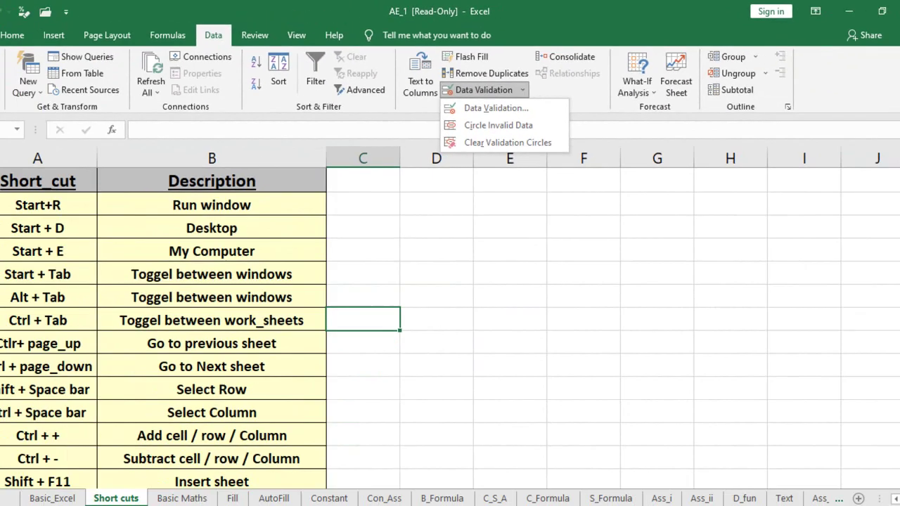
{"action": "key", "text": "Escape"}
{"action": "left_click", "coordinate": [515, 293]}
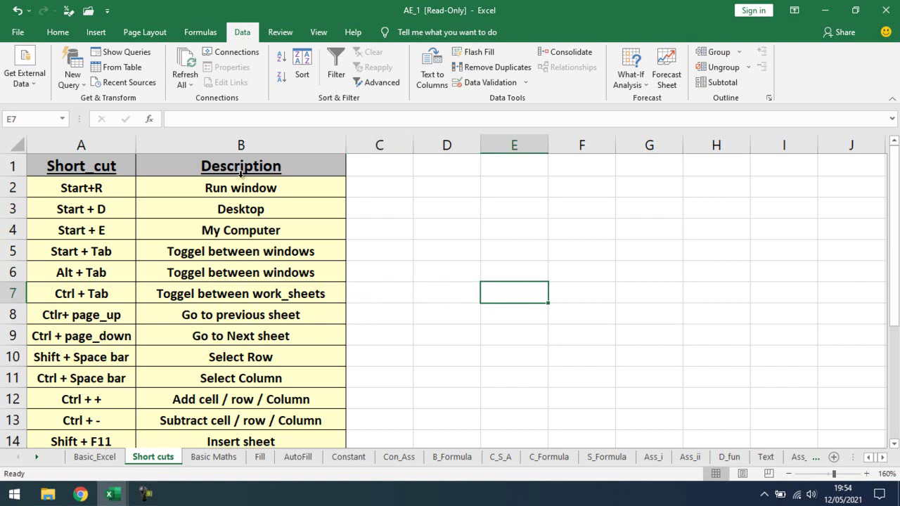
{"action": "left_click", "coordinate": [58, 31]}
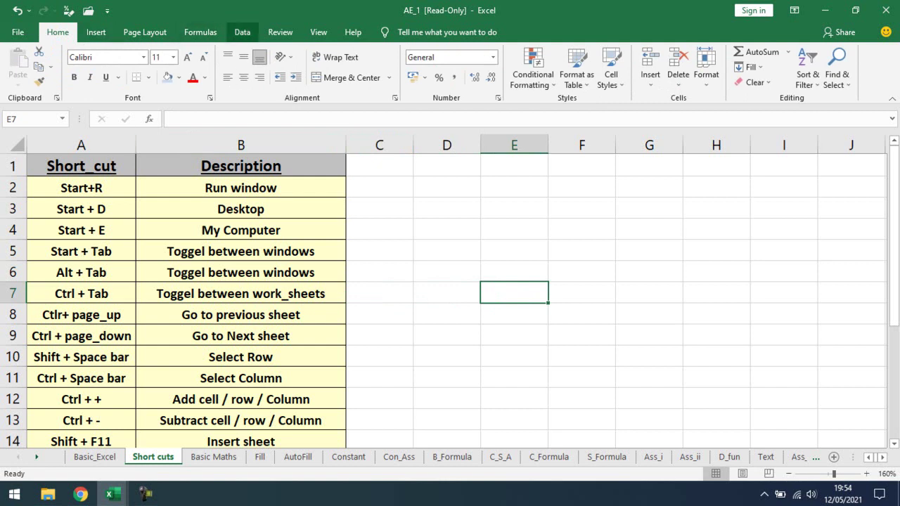
{"action": "left_click", "coordinate": [242, 32]}
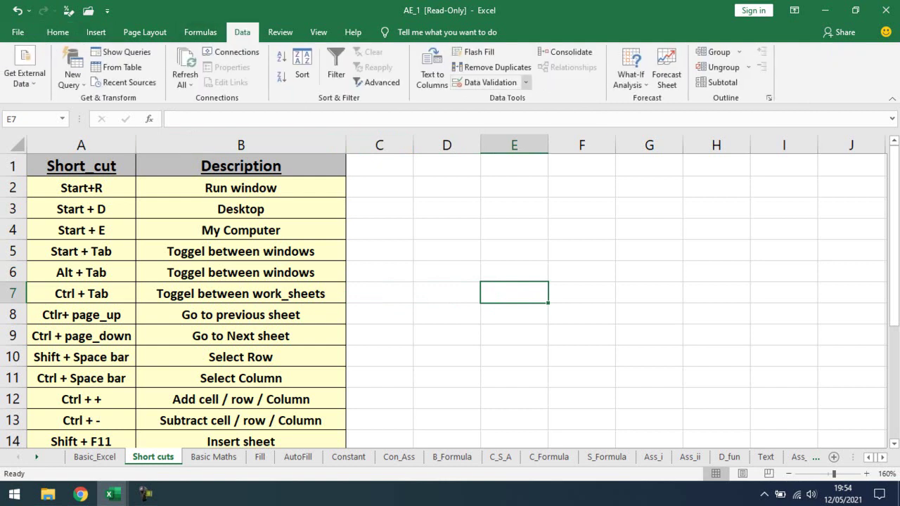
{"action": "left_click", "coordinate": [525, 82]}
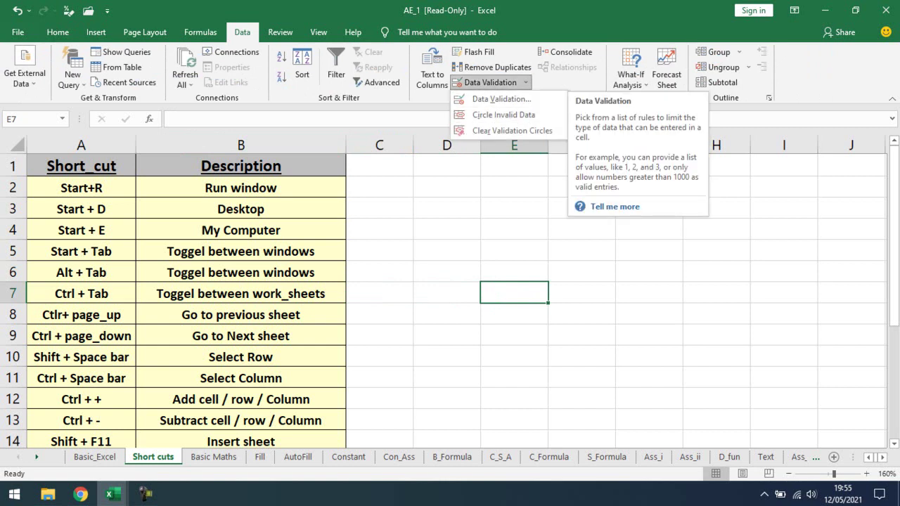
{"action": "left_click", "coordinate": [58, 32]}
{"action": "left_click", "coordinate": [58, 31]}
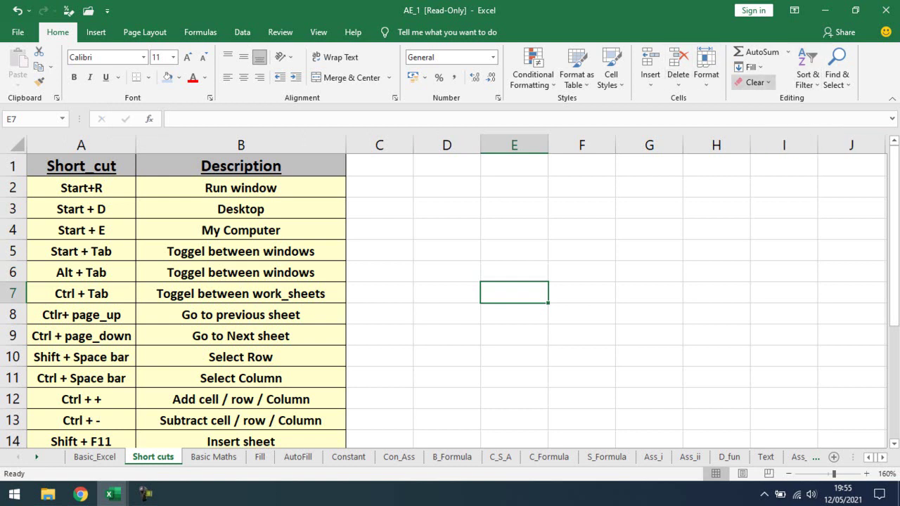
{"action": "left_click", "coordinate": [754, 82]}
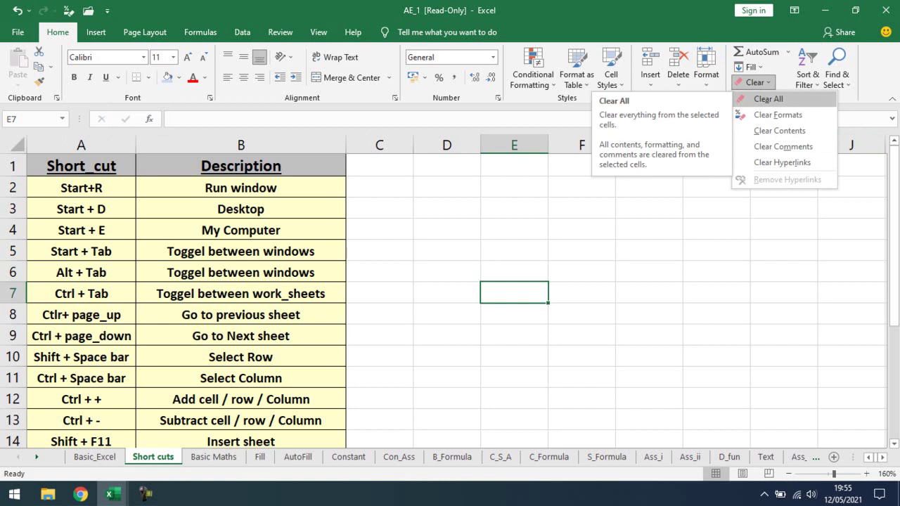
{"action": "left_click", "coordinate": [768, 98]}
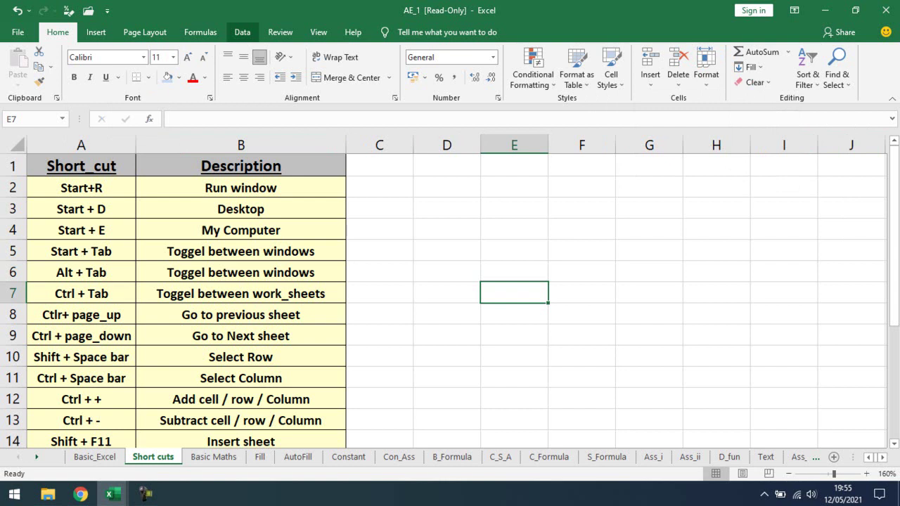
{"action": "left_click", "coordinate": [242, 32]}
{"action": "left_click", "coordinate": [524, 83]}
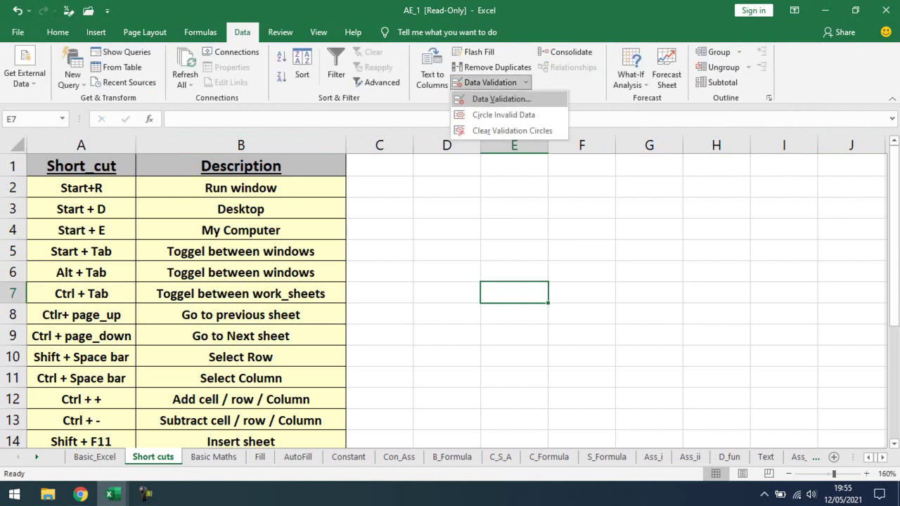
{"action": "key", "text": "Escape"}
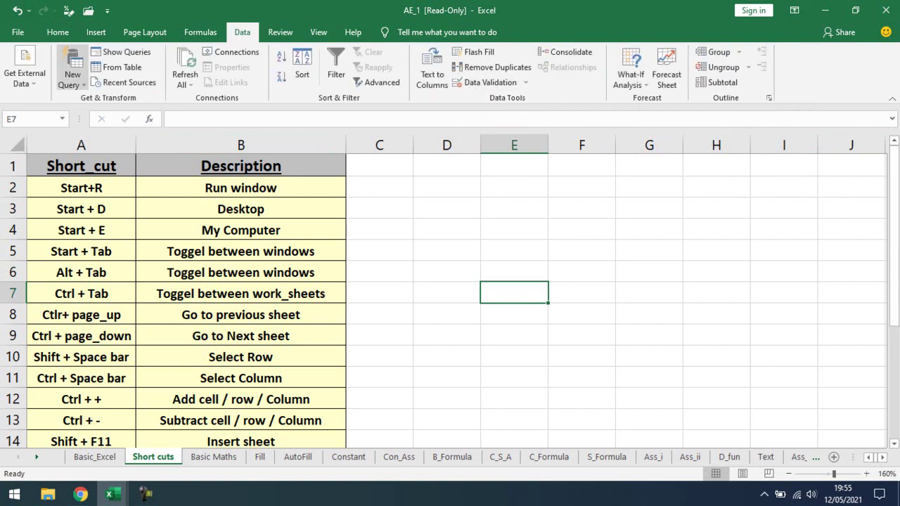
{"action": "left_click", "coordinate": [57, 32]}
{"action": "left_click", "coordinate": [514, 230]}
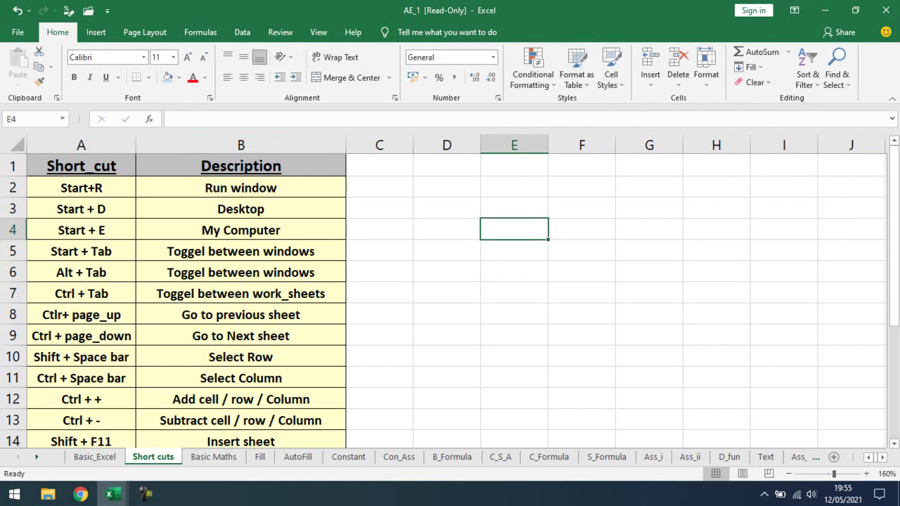
{"action": "left_click", "coordinate": [242, 32]}
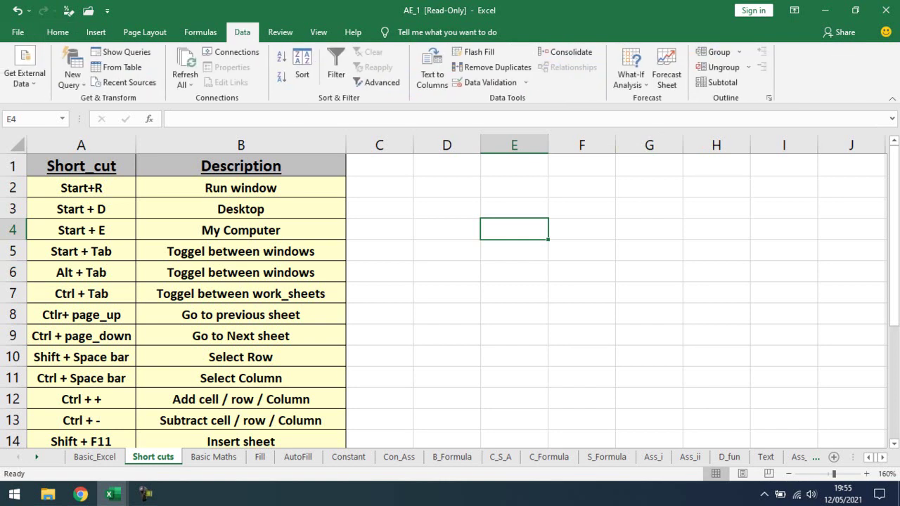
{"action": "left_click", "coordinate": [58, 31]}
{"action": "left_click", "coordinate": [446, 230]}
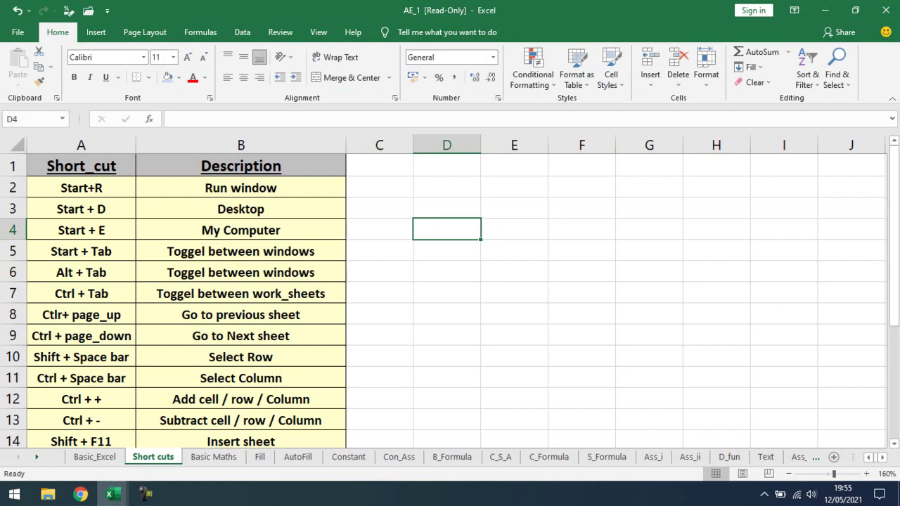
{"action": "key", "text": "alt"}
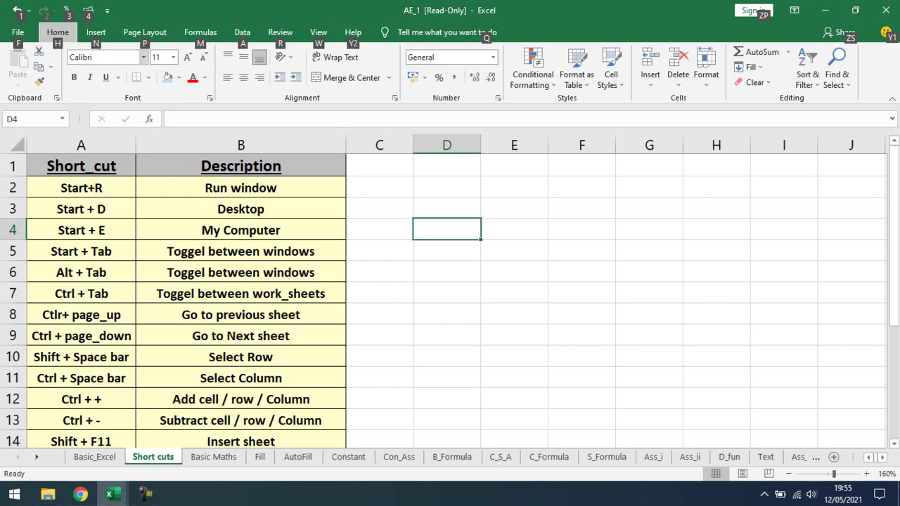
- Open the Data Validation dialog with Alt, A, V, V and close it unchanged
{"action": "key", "text": "a"}
{"action": "key", "text": "a"}
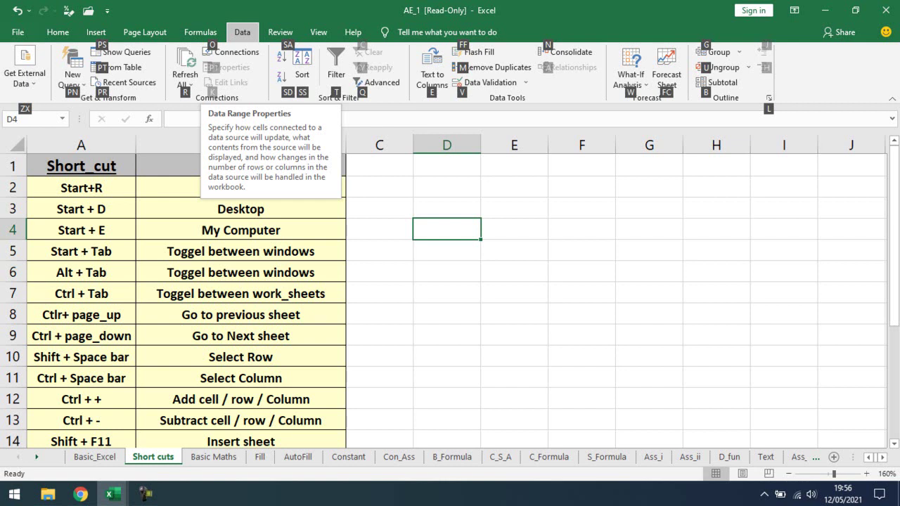
{"action": "key", "text": "v"}
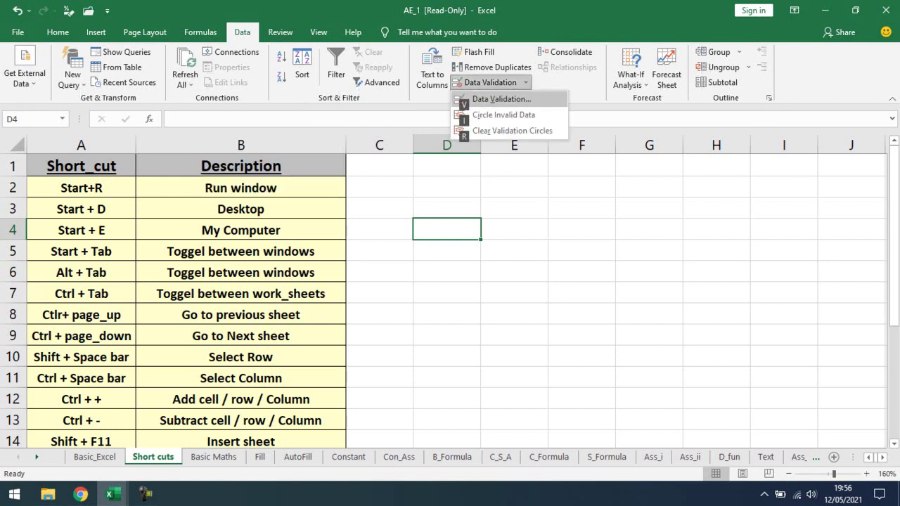
{"action": "key", "text": "v"}
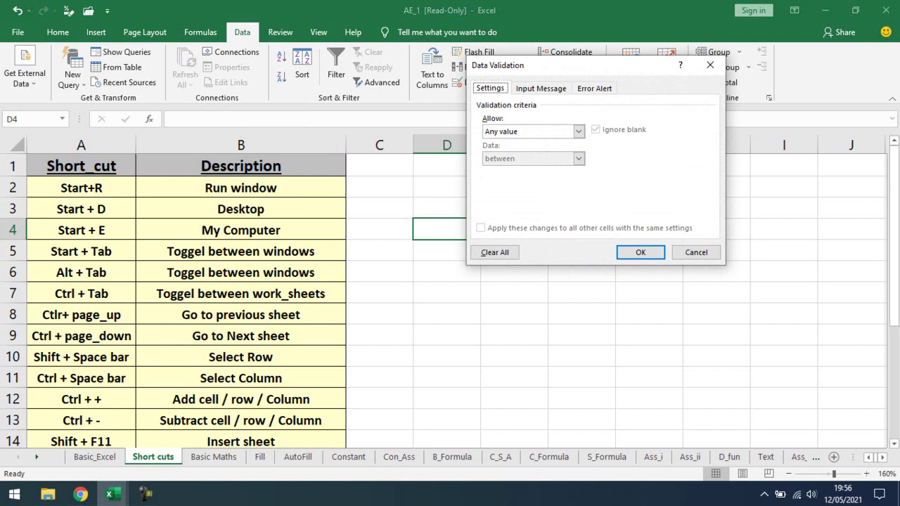
{"action": "key", "text": "Escape"}
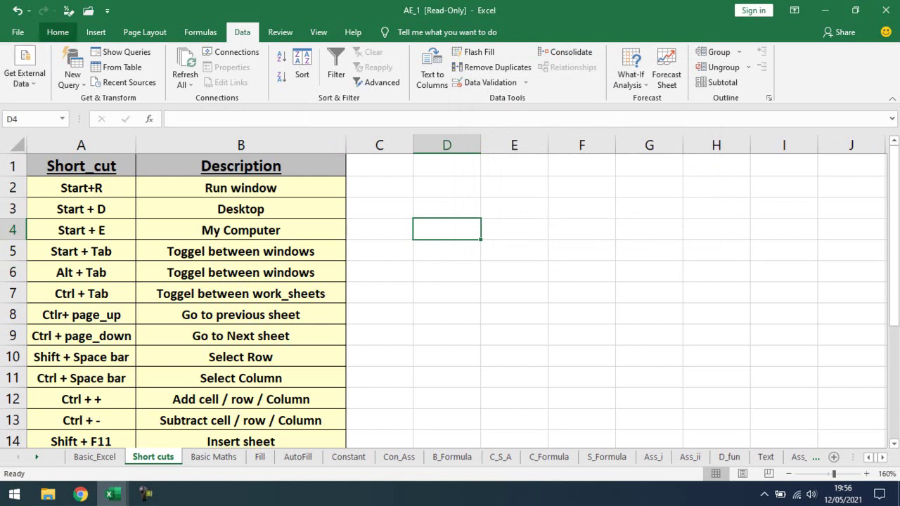
- Select cell E3, then open and dismiss Data Validation twice more via the Alt, A, V shortcut
{"action": "left_click", "coordinate": [58, 31]}
{"action": "left_click", "coordinate": [514, 208]}
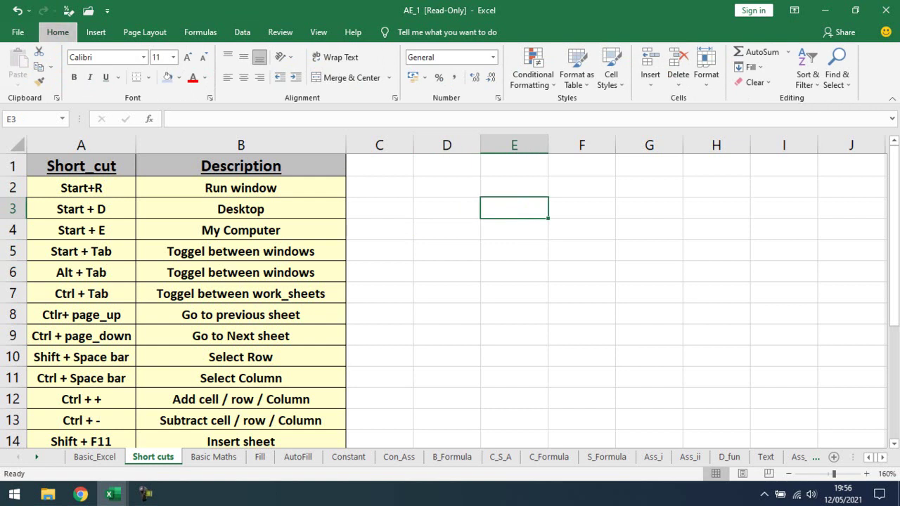
{"action": "key", "text": "alt"}
{"action": "key", "text": "a"}
{"action": "key", "text": "v"}
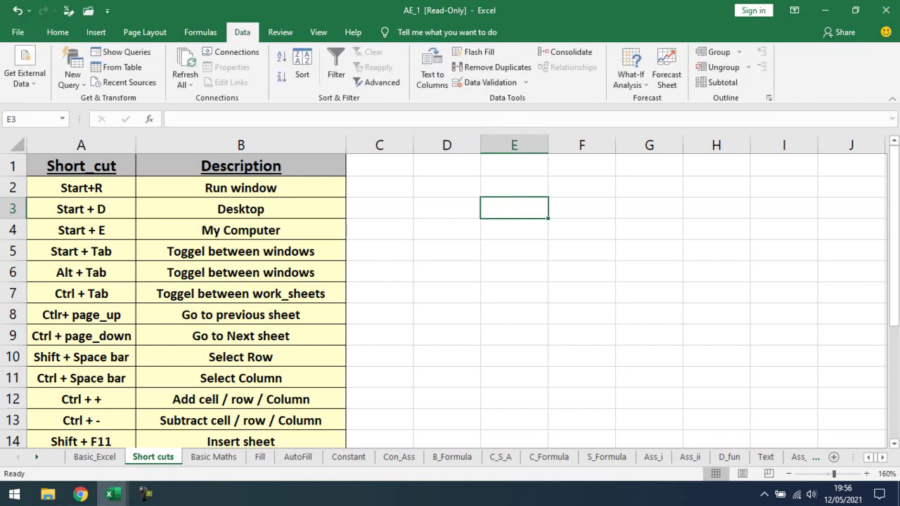
{"action": "key", "text": "v"}
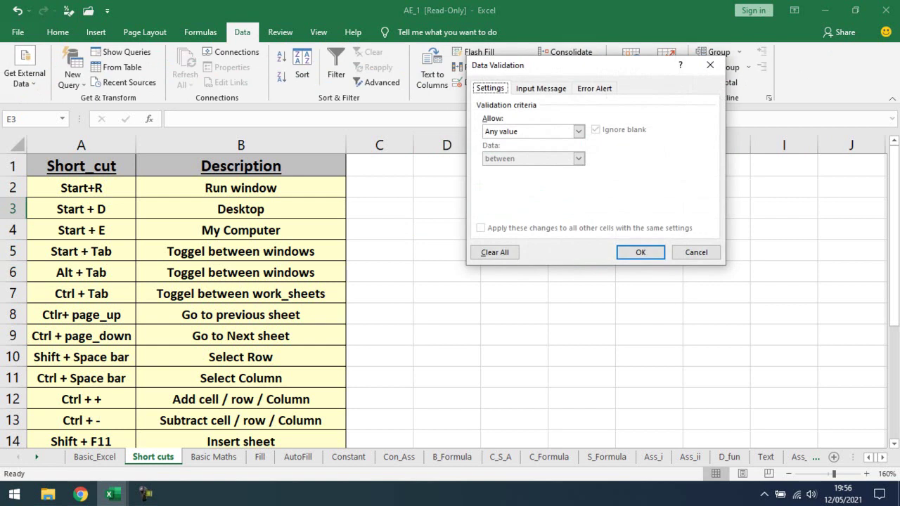
{"action": "key", "text": "Escape"}
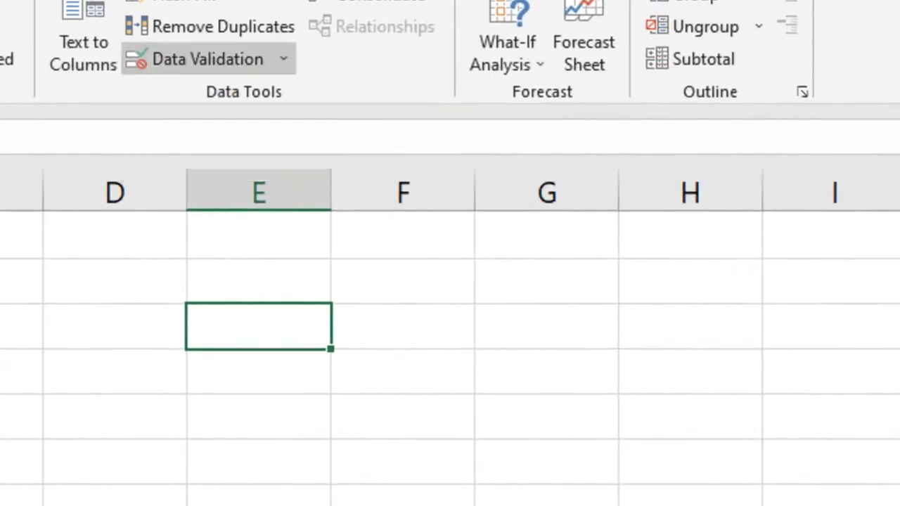
{"action": "key", "text": "alt+a"}
{"action": "key", "text": "v"}
{"action": "key", "text": "v"}
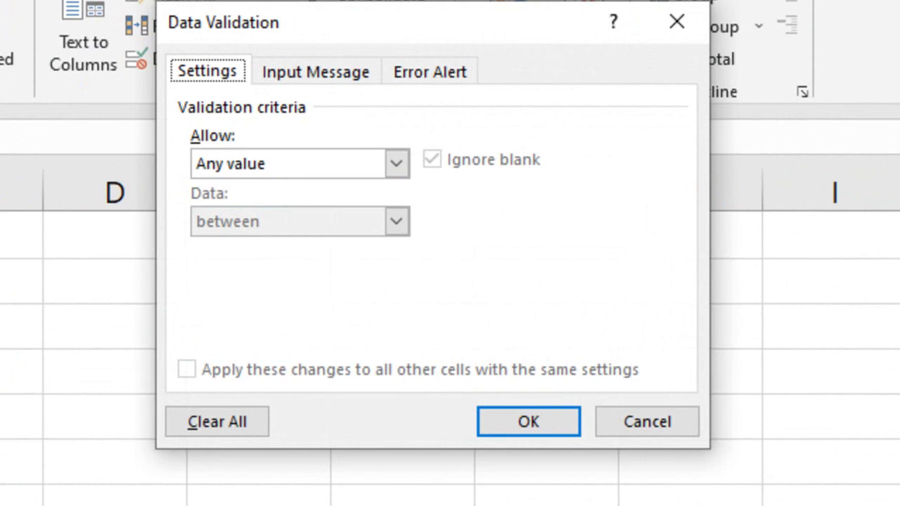
{"action": "key", "text": "Escape"}
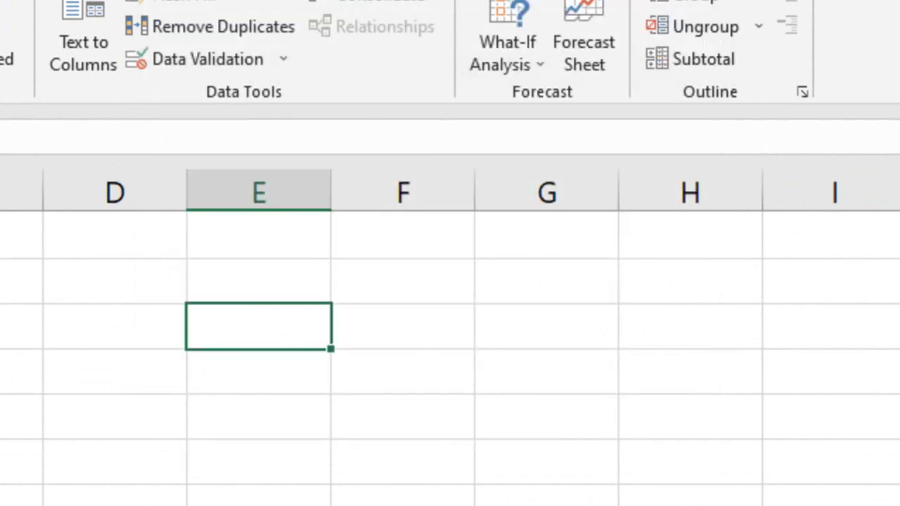
- Select cell D3 and view the Home and Insert ribbon tabs
{"action": "left_click", "coordinate": [115, 326]}
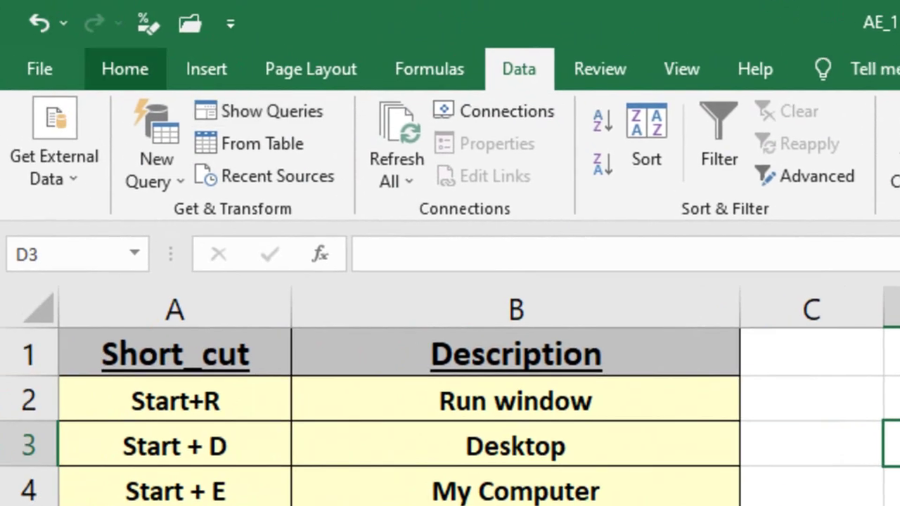
{"action": "left_click", "coordinate": [124, 69]}
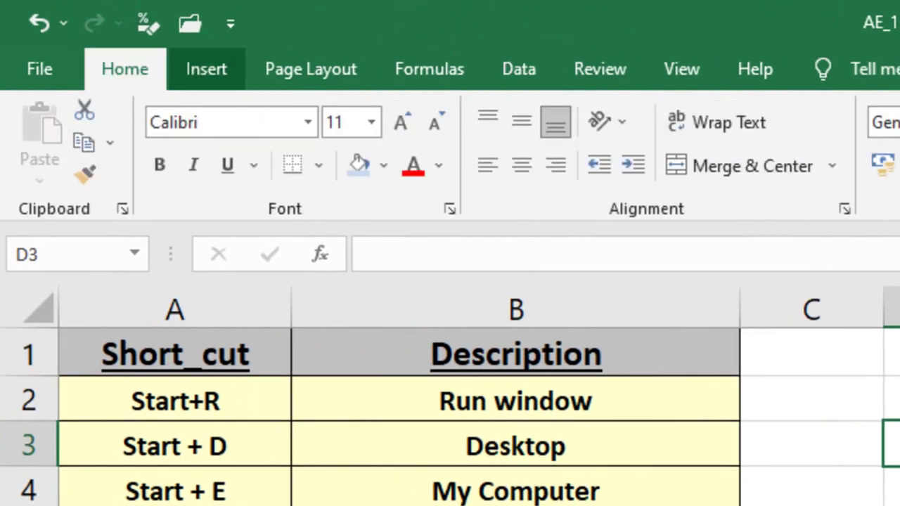
{"action": "left_click", "coordinate": [206, 69]}
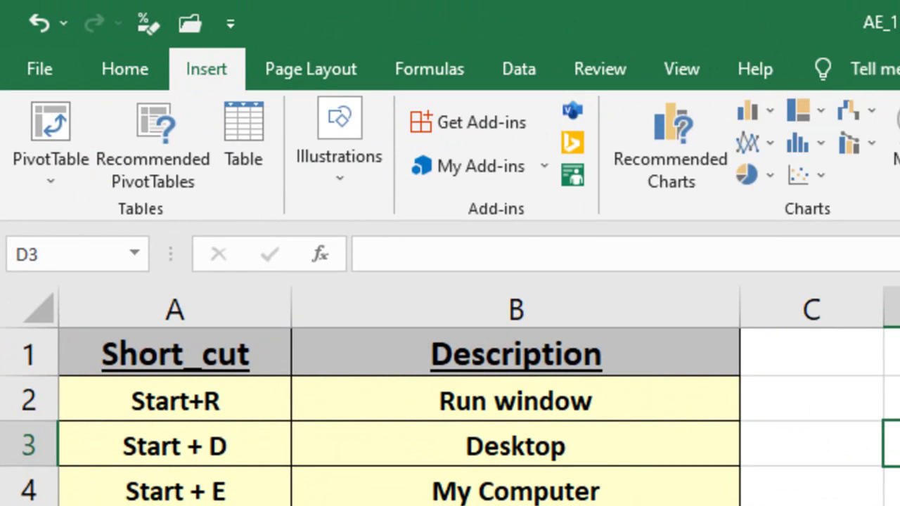
- Show Page Layout with Alt, P, then open the Windows Run box with Win+R
{"action": "key", "text": "alt"}
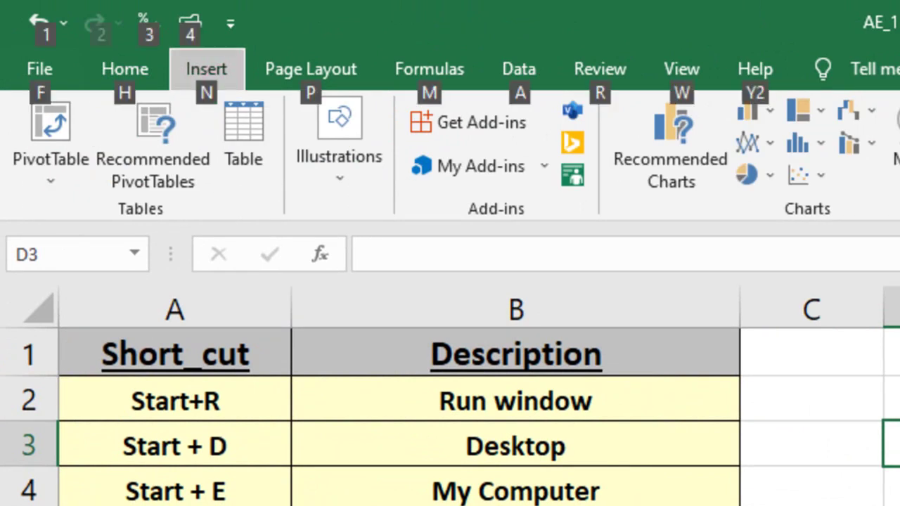
{"action": "key", "text": "p"}
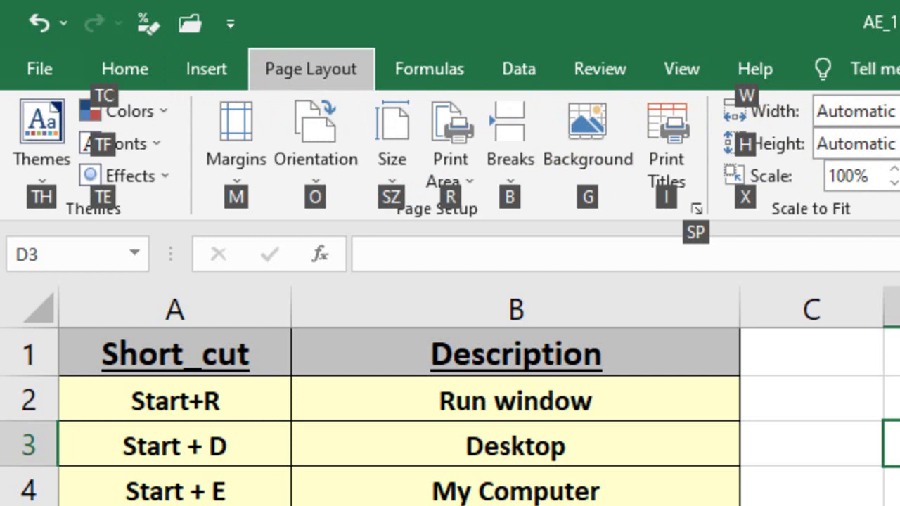
{"action": "key", "text": "alt"}
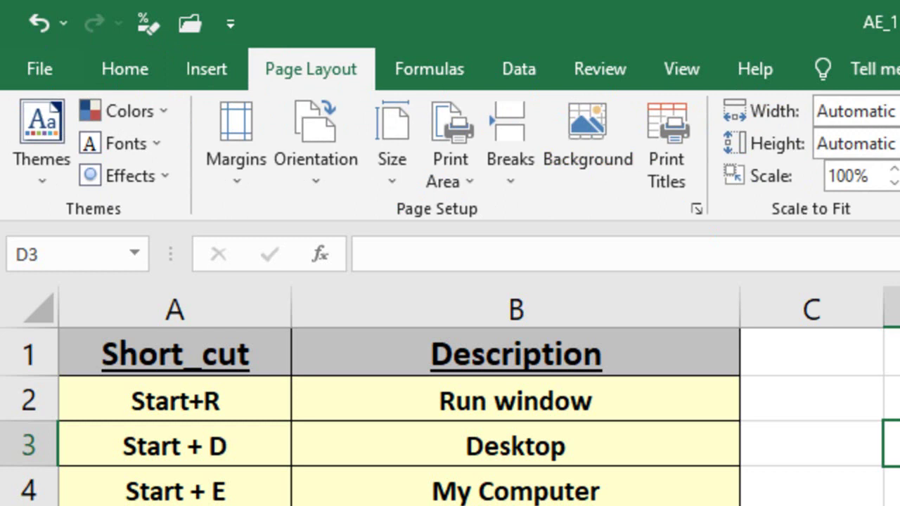
{"action": "key", "text": "alt"}
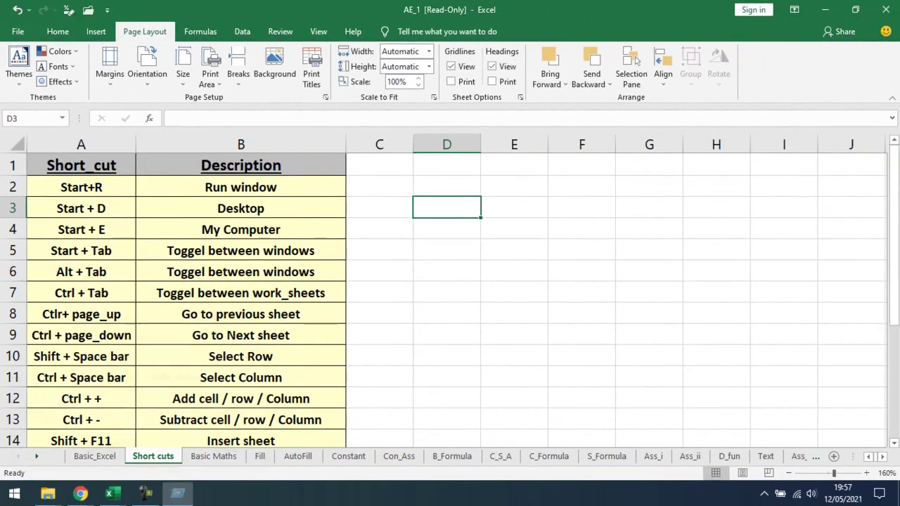
{"action": "key", "text": "super+r"}
- Run 'notepad', create a blank Word document, dismiss the licence warning, and show Mailings via Alt, M
{"action": "type", "text": "notepad"}
{"action": "key", "text": "Return"}
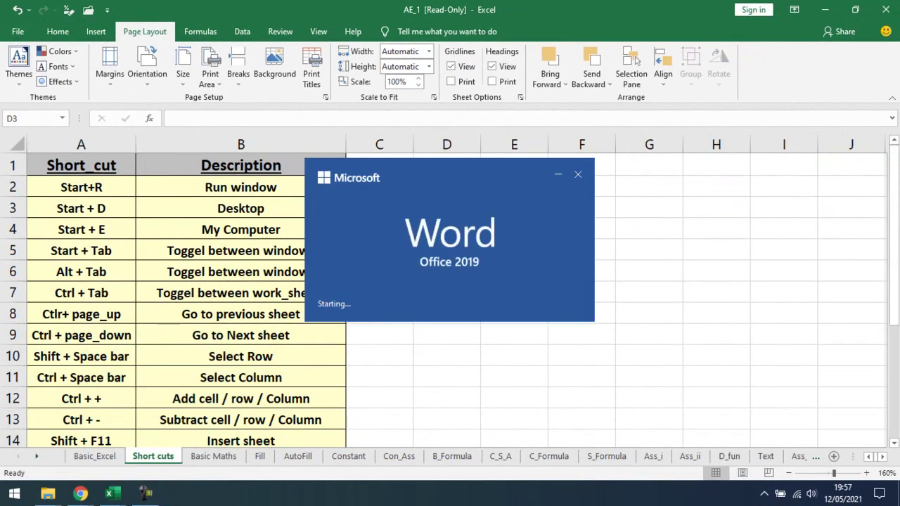
{"action": "key", "text": "Return"}
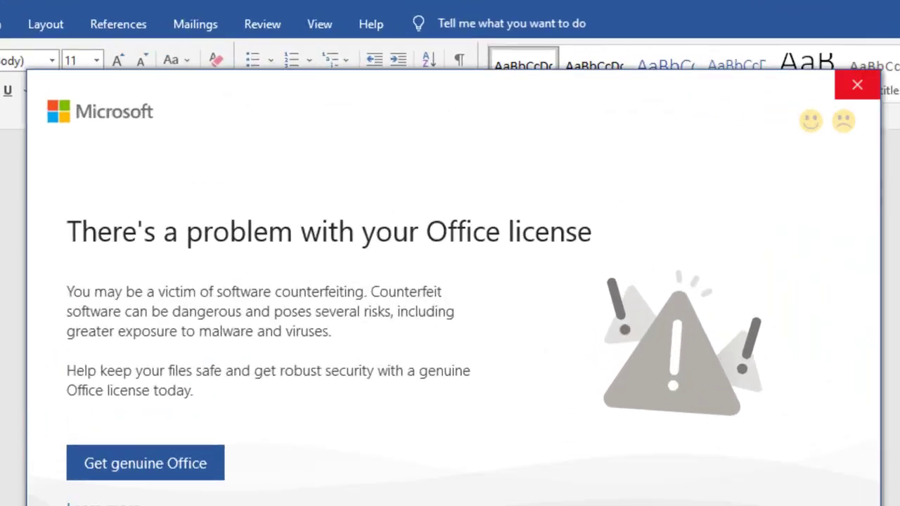
{"action": "left_click", "coordinate": [720, 73]}
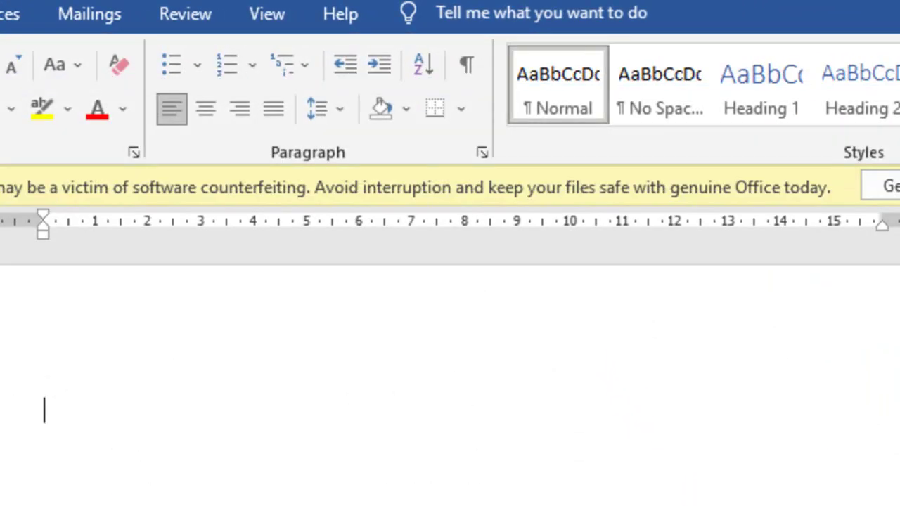
{"action": "key", "text": "alt"}
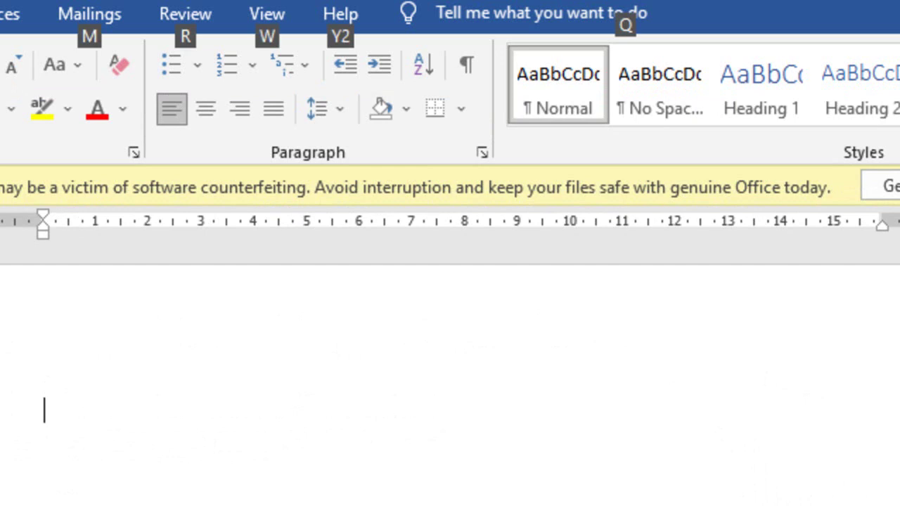
{"action": "key", "text": "m"}
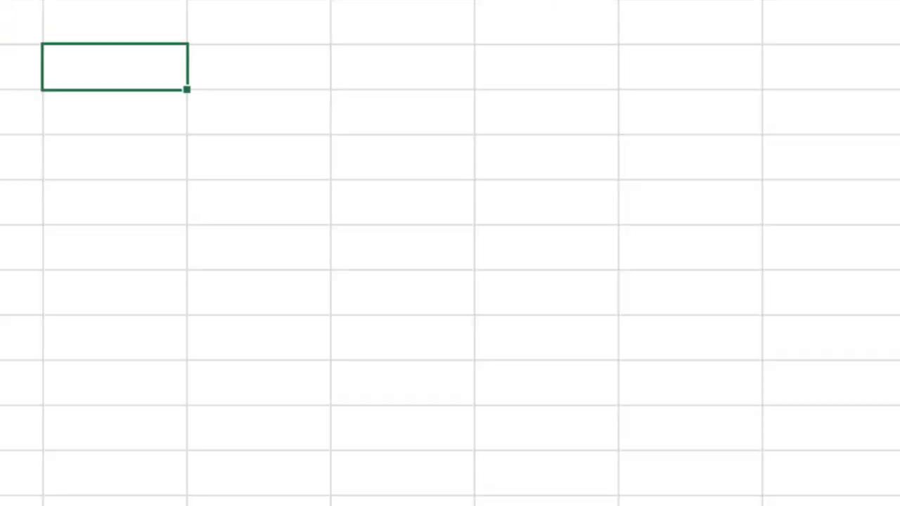
- Back in Excel's Short cuts sheet, select column D and row 5 from C5, then switch to Google Meet
{"action": "key", "text": "alt+Tab"}
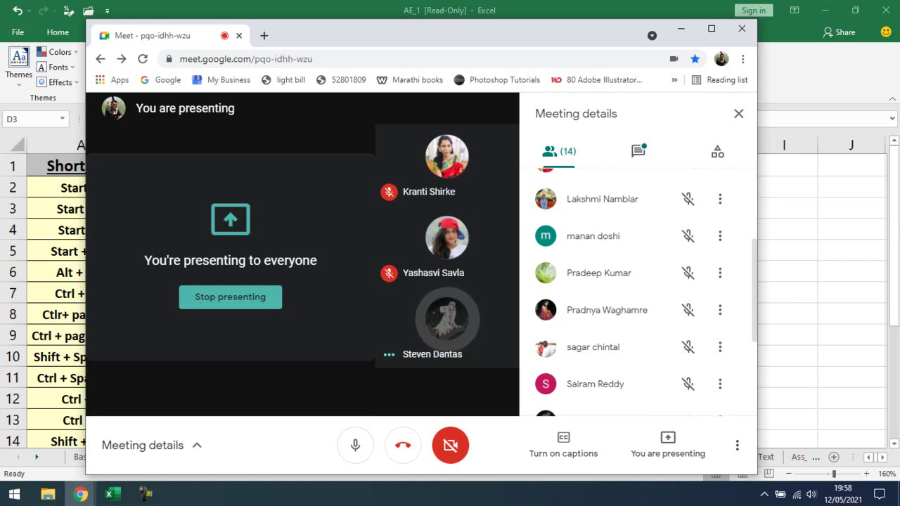
{"action": "left_click", "coordinate": [681, 29]}
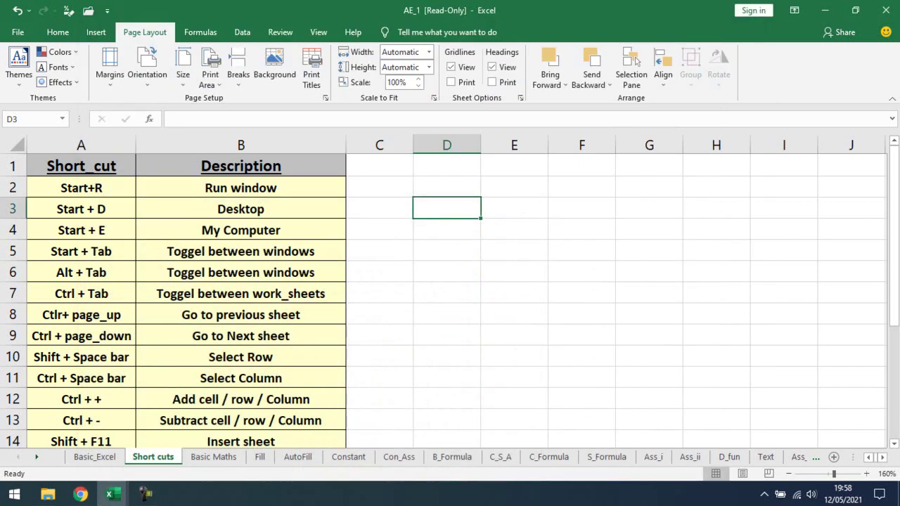
{"action": "left_click", "coordinate": [379, 251]}
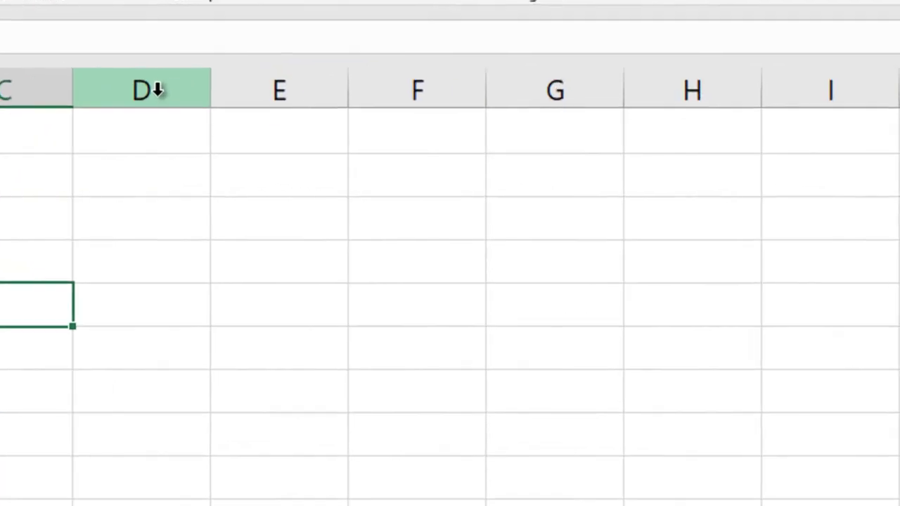
{"action": "left_click", "coordinate": [156, 90]}
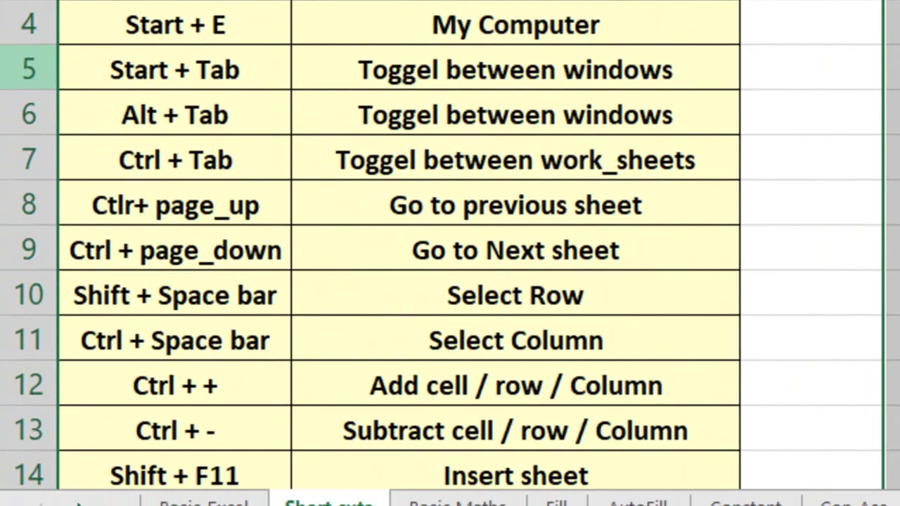
{"action": "left_click", "coordinate": [32, 68]}
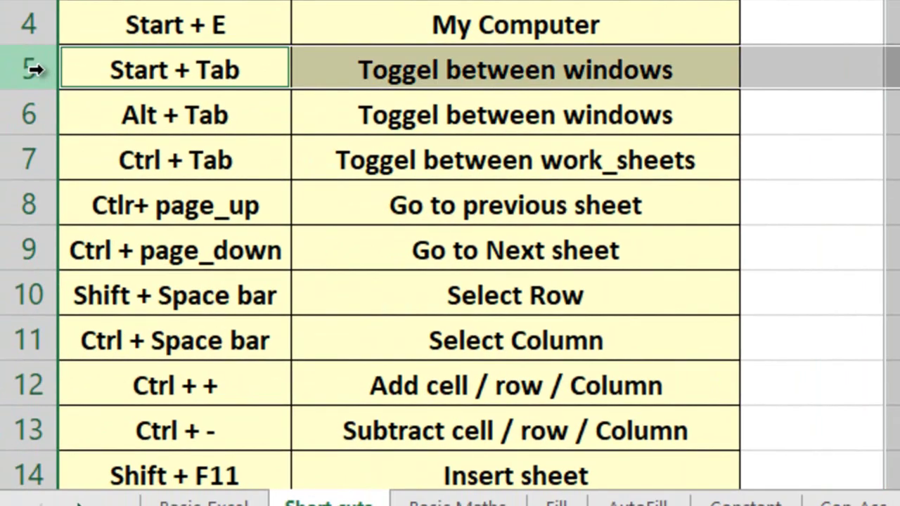
{"action": "key", "text": "Tab"}
{"action": "key", "text": "Tab"}
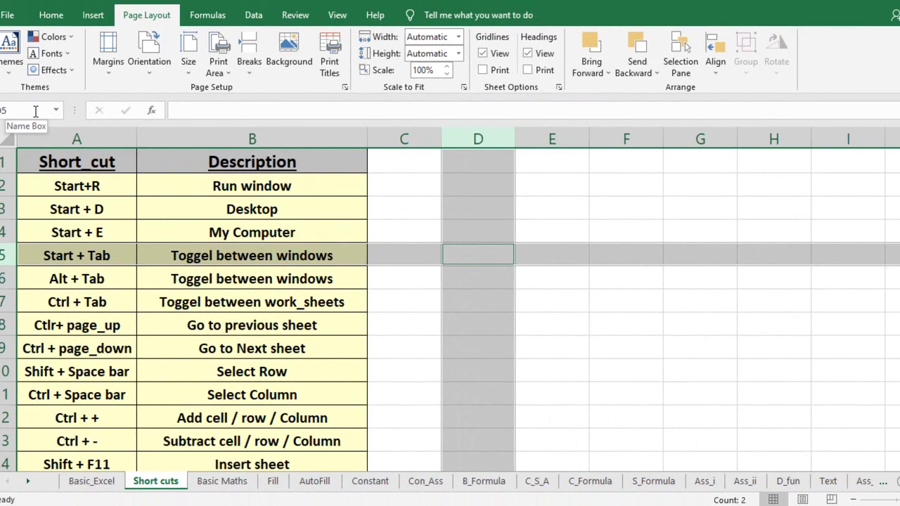
{"action": "key", "text": "alt+Tab"}
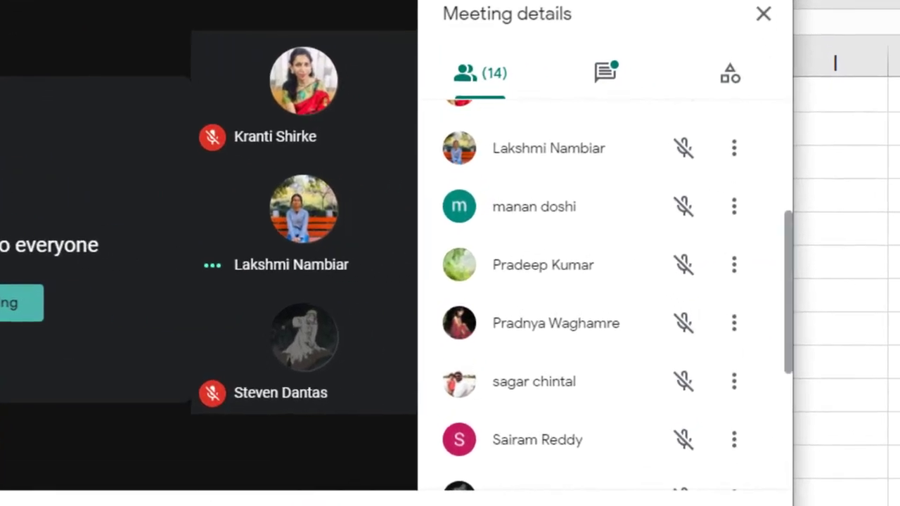
- Scroll the Meet participant list, maximize the Chrome window, then return to the AE_1 workbook
{"action": "scroll", "coordinate": [769, 261], "scroll_direction": "down", "scroll_amount": 3}
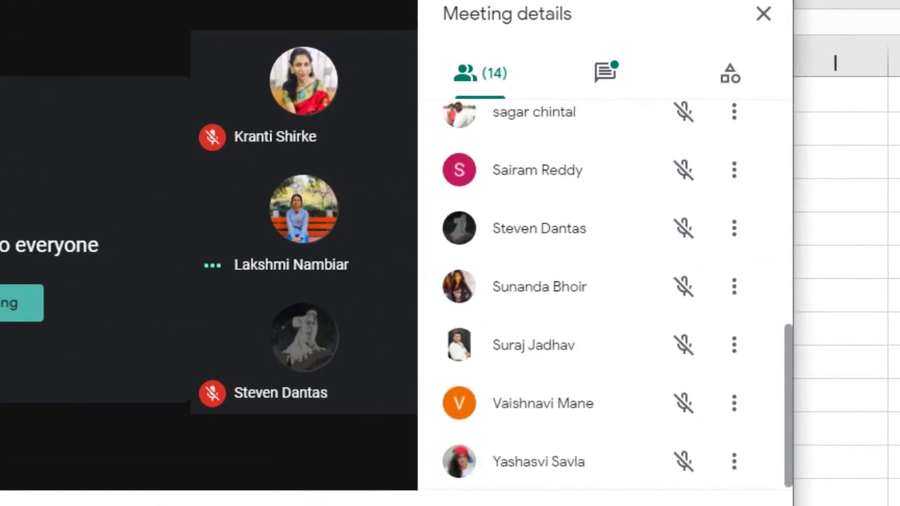
{"action": "scroll", "coordinate": [605, 295], "scroll_direction": "up", "scroll_amount": 4}
{"action": "scroll", "coordinate": [605, 295], "scroll_direction": "up", "scroll_amount": 3}
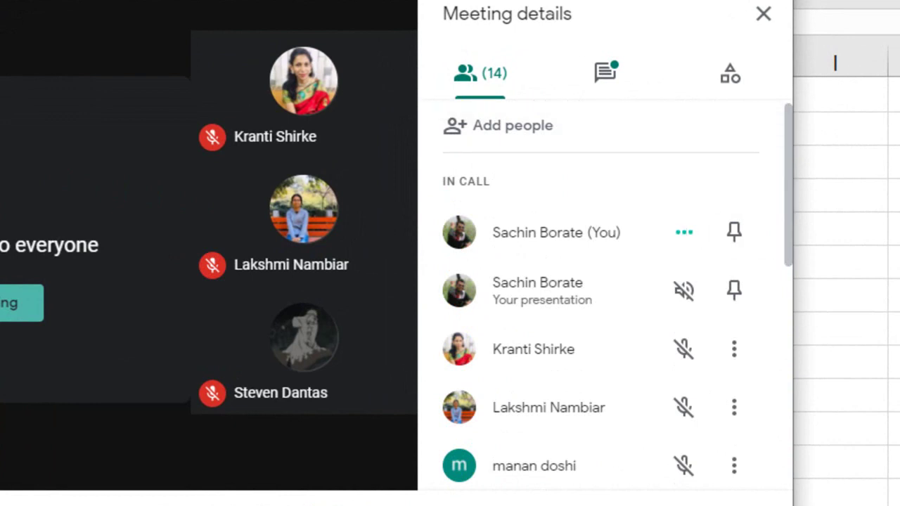
{"action": "scroll", "coordinate": [605, 295], "scroll_direction": "down", "scroll_amount": 4}
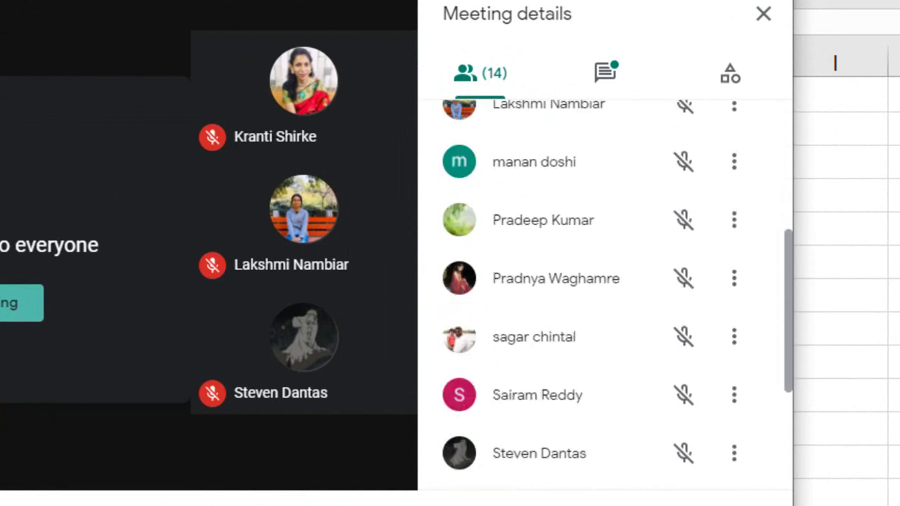
{"action": "scroll", "coordinate": [605, 295], "scroll_direction": "down", "scroll_amount": 3}
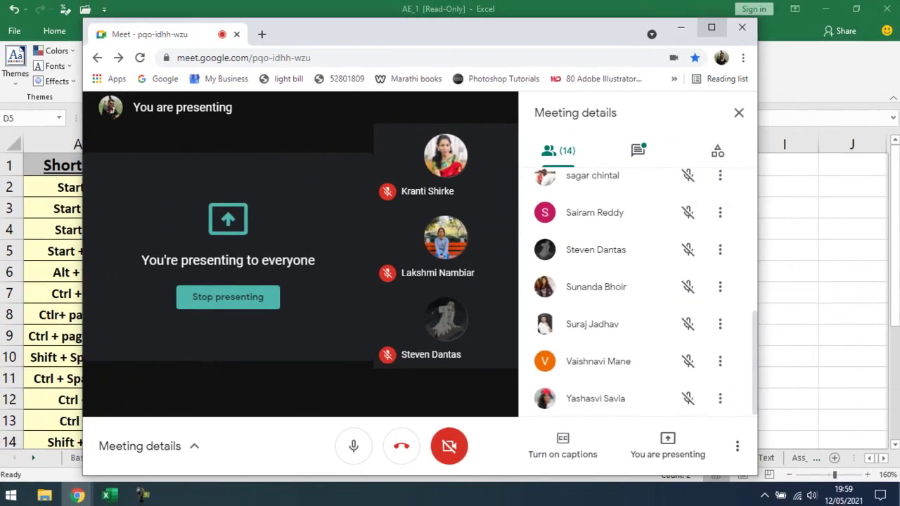
{"action": "left_click", "coordinate": [712, 27]}
{"action": "mouse_move", "coordinate": [617, 233]}
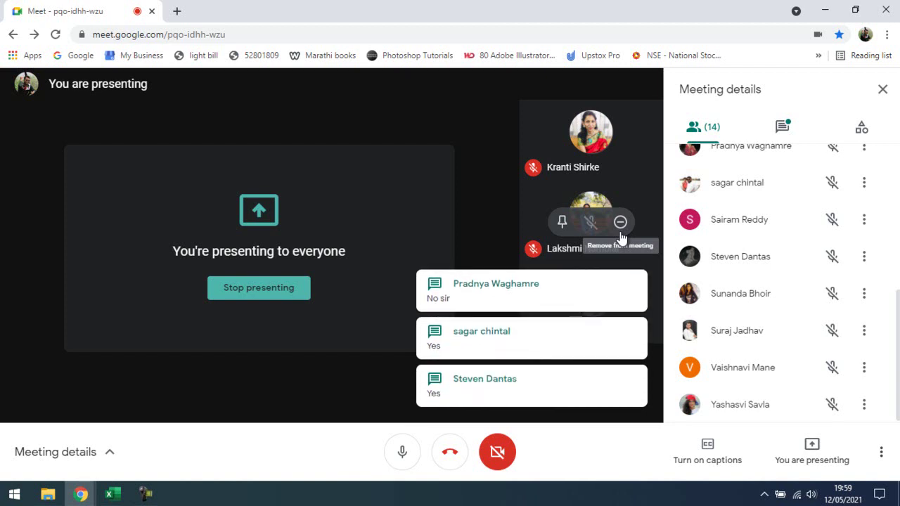
{"action": "key", "text": "alt+Tab"}
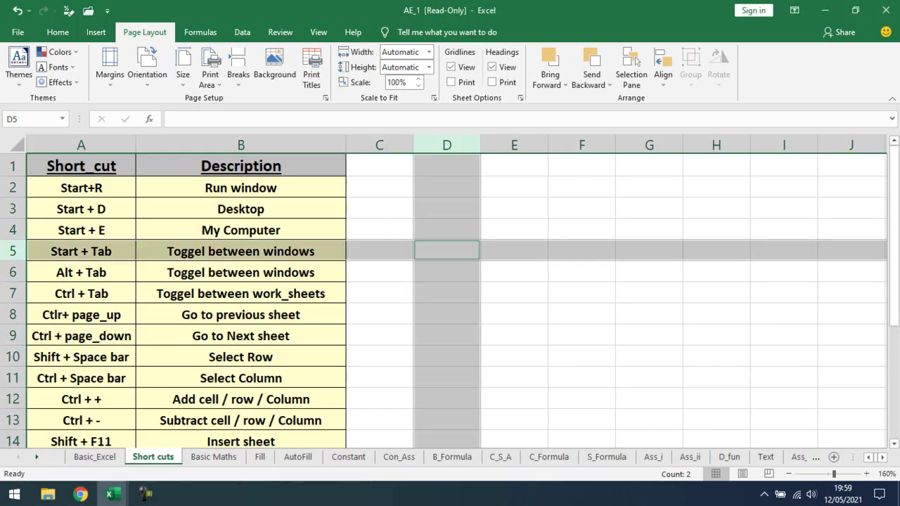
- Make C5 active, then page back and forth through the sheets between Fill and AutoFill
{"action": "left_click", "coordinate": [81, 251]}
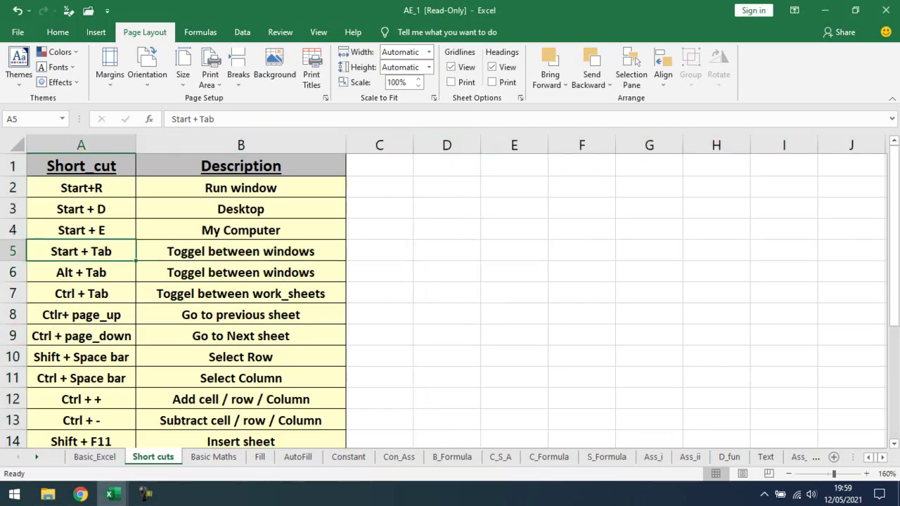
{"action": "key", "text": "Right"}
{"action": "key", "text": "Right"}
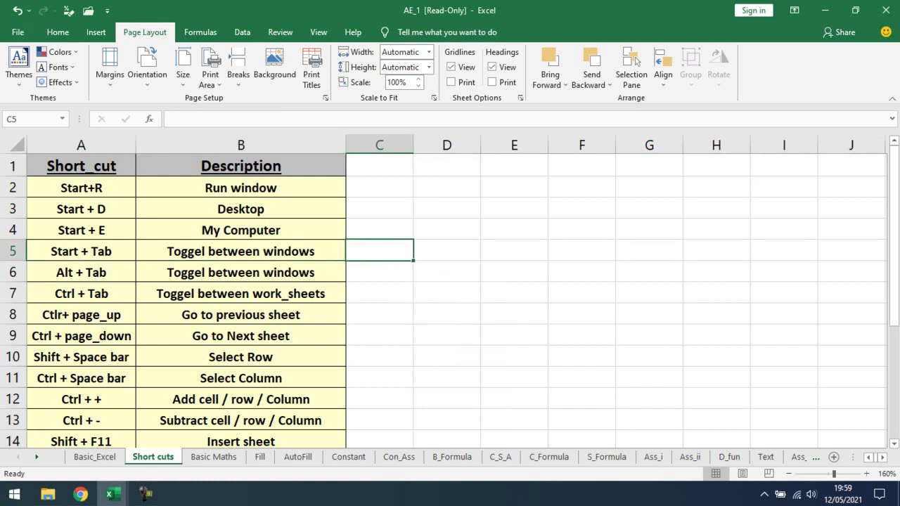
{"action": "key", "text": "ctrl+Page_Up"}
{"action": "key", "text": "ctrl+Page_Down"}
{"action": "key", "text": "ctrl+Page_Down"}
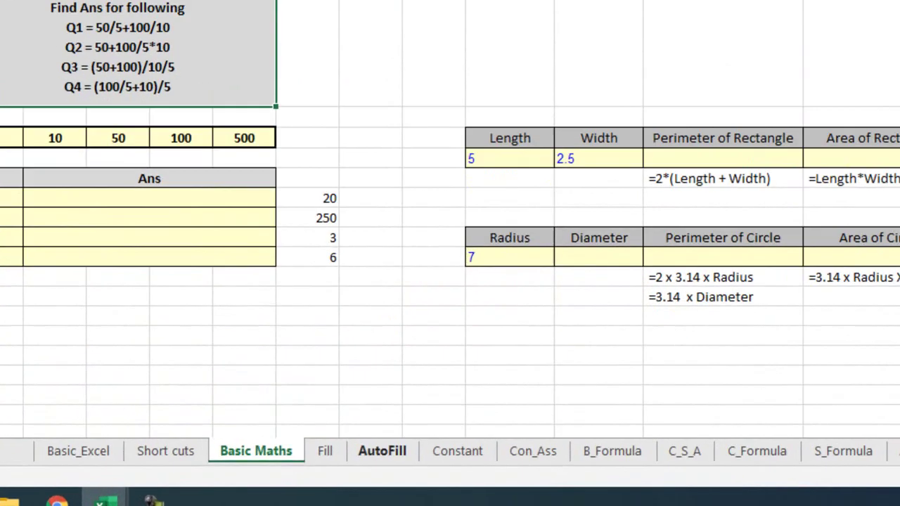
{"action": "key", "text": "ctrl+Page_Down"}
{"action": "key", "text": "ctrl+Page_Down"}
{"action": "key", "text": "ctrl+Page_Down"}
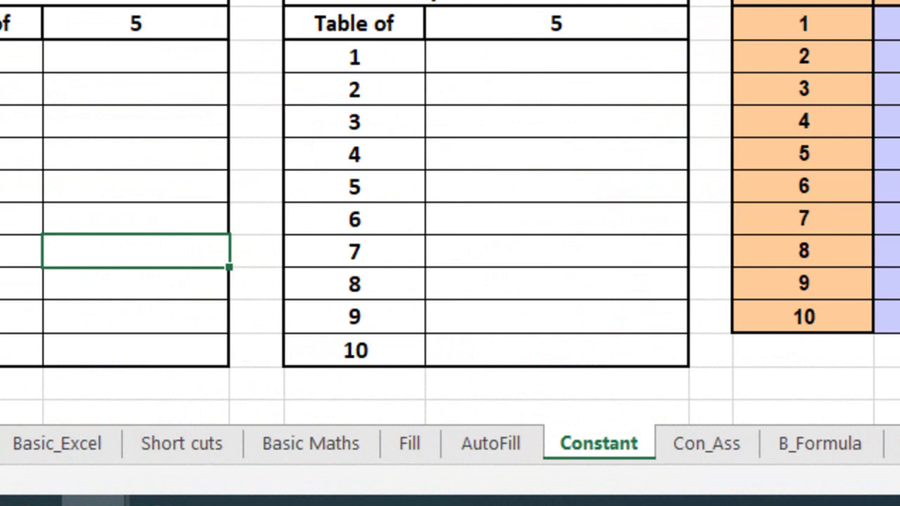
{"action": "key", "text": "ctrl+Page_Up"}
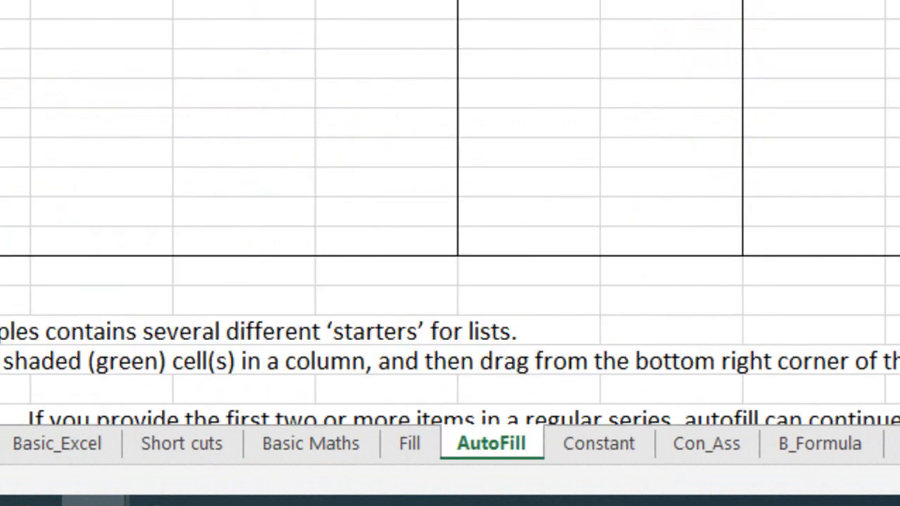
{"action": "key", "text": "ctrl+Page_Down"}
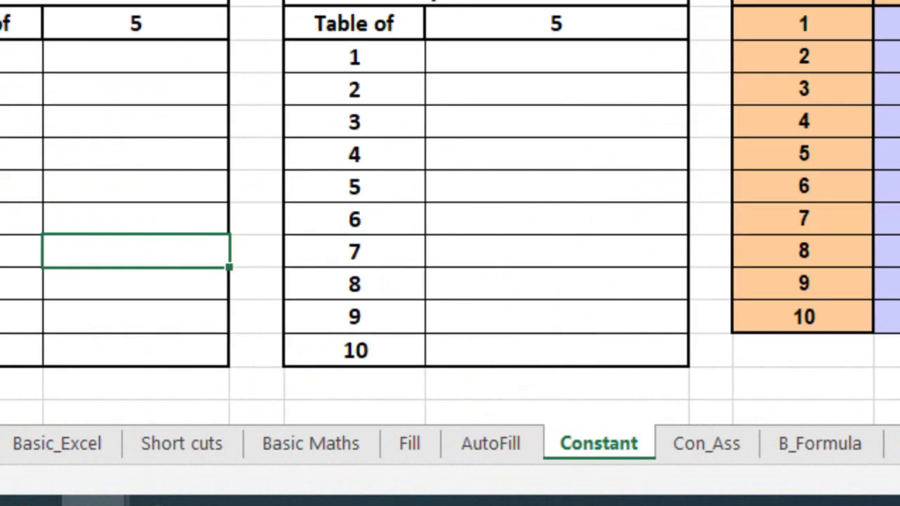
{"action": "key", "text": "ctrl+Page_Up"}
{"action": "key", "text": "ctrl+Page_Up"}
{"action": "key", "text": "ctrl+Page_Up"}
{"action": "key", "text": "ctrl+Page_Up"}
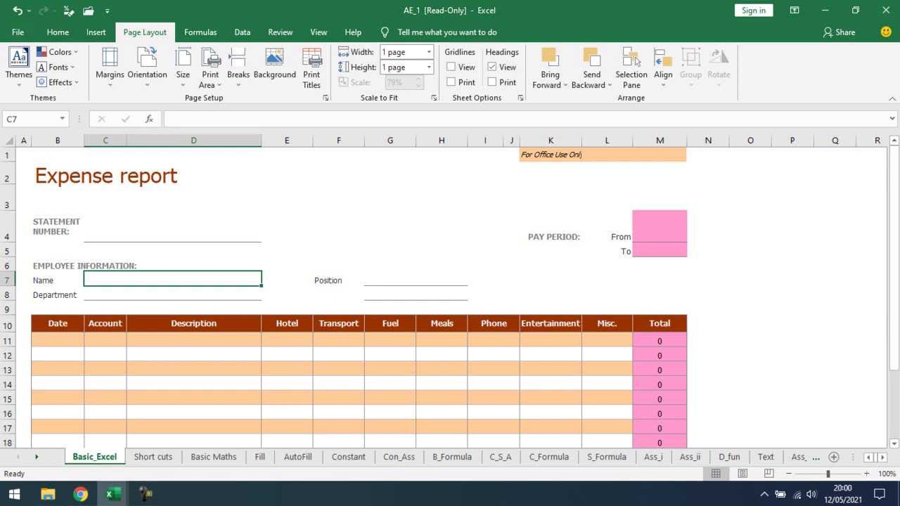
{"action": "key", "text": "ctrl+Page_Down"}
{"action": "key", "text": "ctrl+Page_Down"}
{"action": "key", "text": "ctrl+Page_Down"}
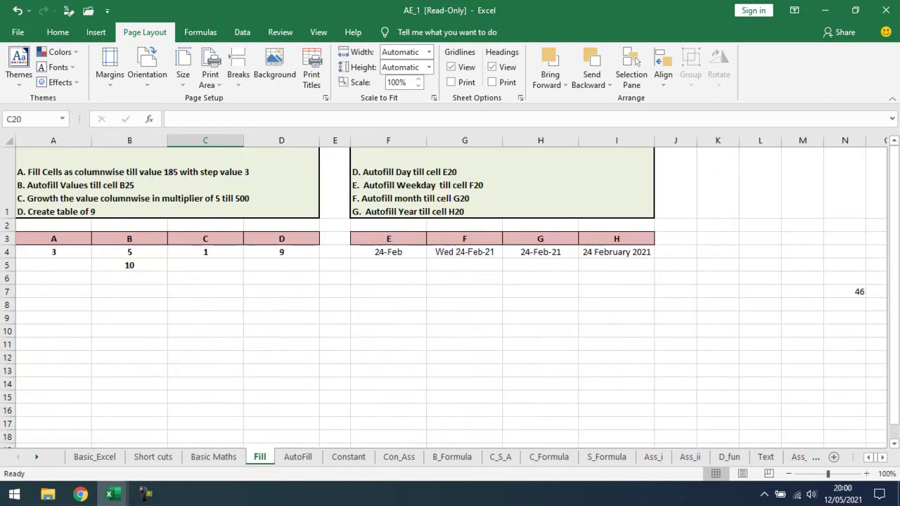
{"action": "key", "text": "ctrl+Page_Down"}
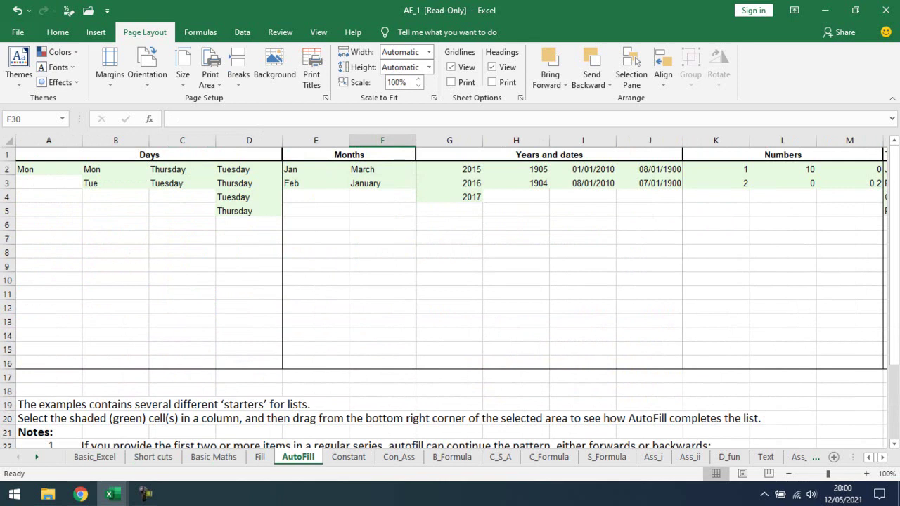
- Keep paging through Constant, Con_Ass, Basic_Excel and Short cuts, ending on AutoFill
{"action": "key", "text": "ctrl+Page_Down"}
{"action": "key", "text": "ctrl+Page_Down"}
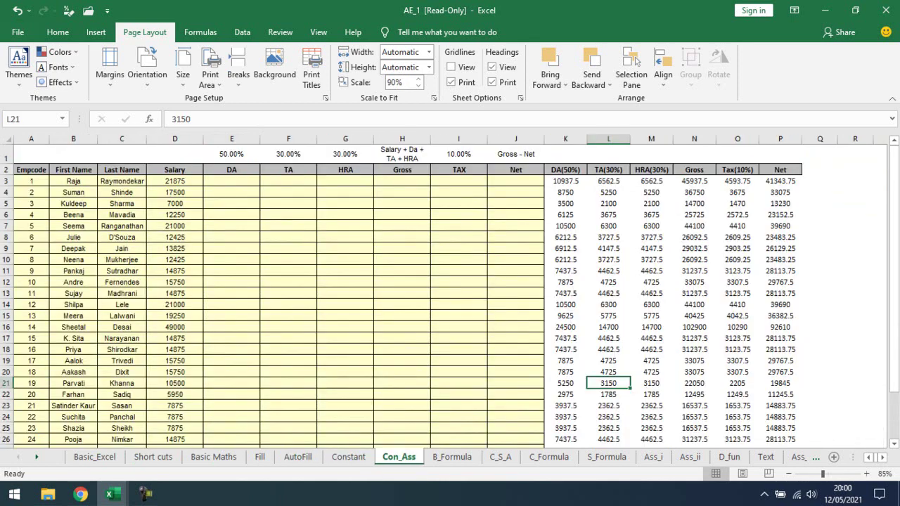
{"action": "key", "text": "ctrl+Page_Down"}
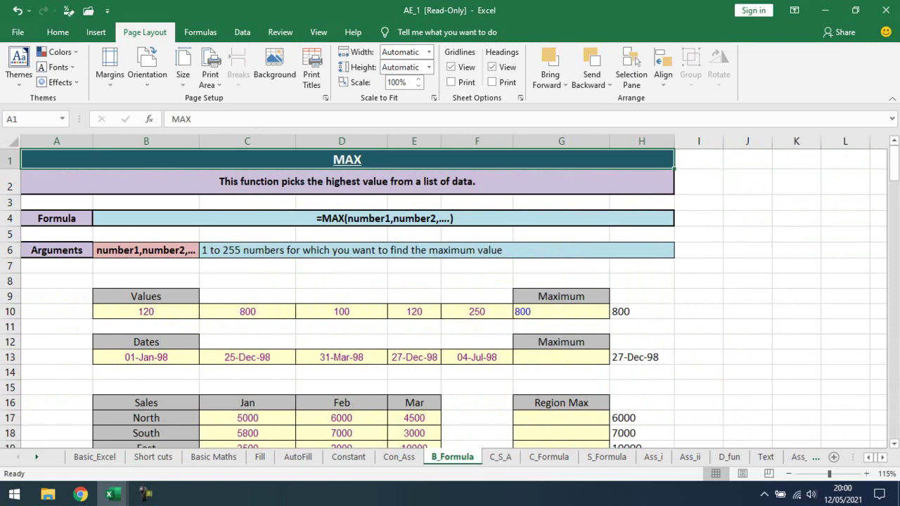
{"action": "key", "text": "ctrl+Page_Up"}
{"action": "key", "text": "ctrl+Page_Up"}
{"action": "key", "text": "ctrl+Page_Up"}
{"action": "key", "text": "ctrl+Page_Up"}
{"action": "key", "text": "ctrl+Page_Up"}
{"action": "key", "text": "ctrl+Page_Up"}
{"action": "key", "text": "ctrl+Page_Up"}
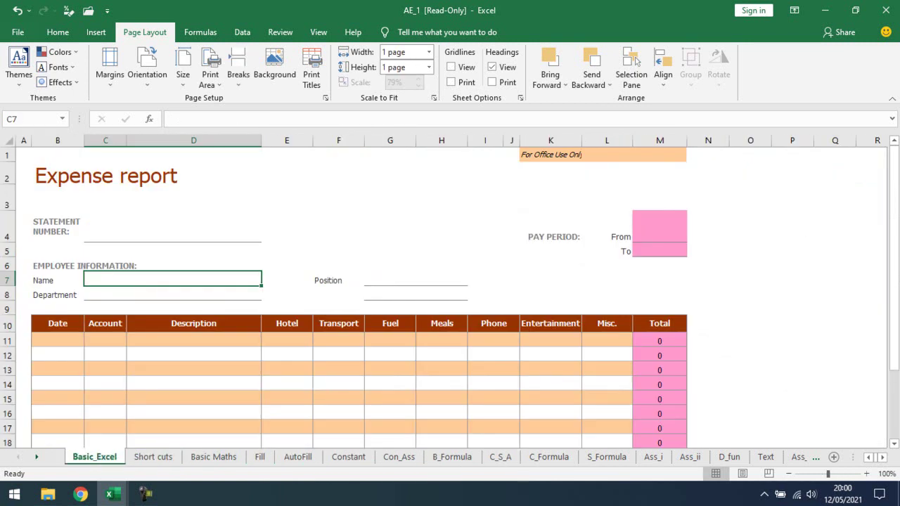
{"action": "key", "text": "ctrl+Page_Down"}
{"action": "key", "text": "ctrl+Page_Down"}
{"action": "key", "text": "ctrl+Page_Down"}
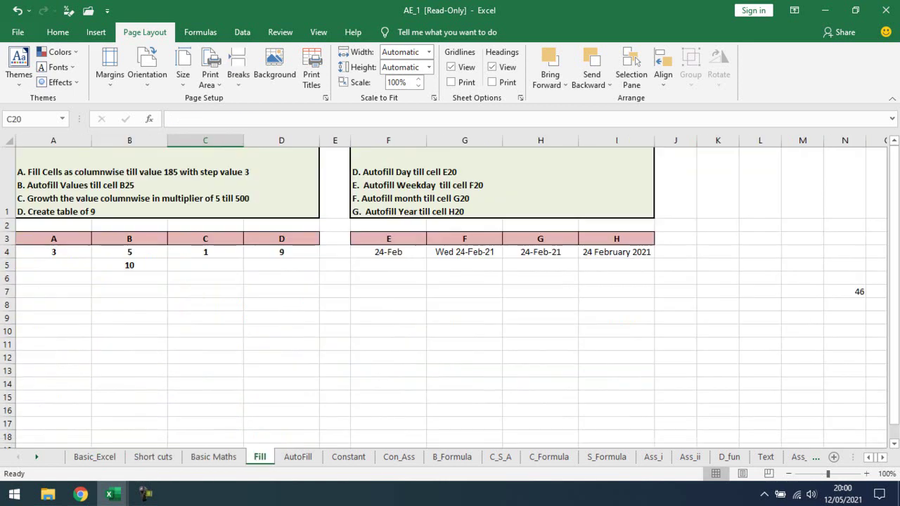
{"action": "key", "text": "ctrl+Page_Down"}
{"action": "key", "text": "ctrl+Page_Down"}
{"action": "key", "text": "ctrl+Page_Down"}
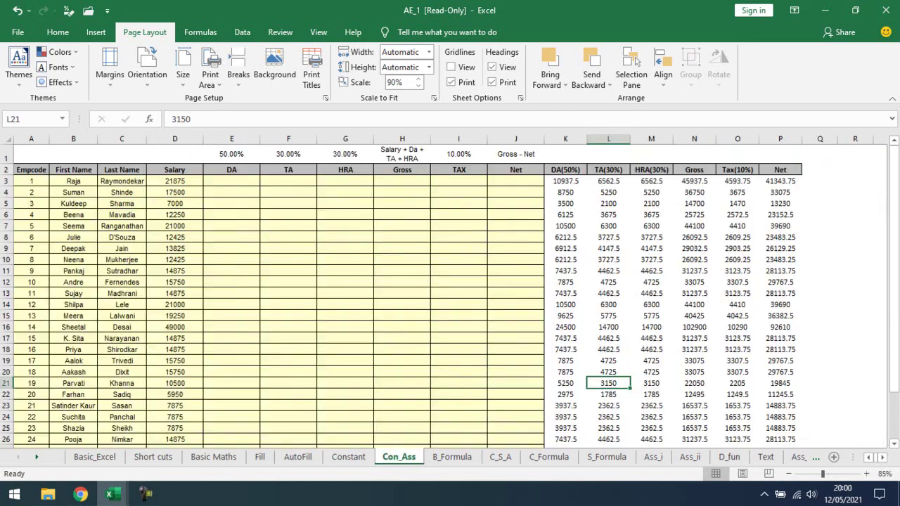
{"action": "key", "text": "ctrl+Page_Down"}
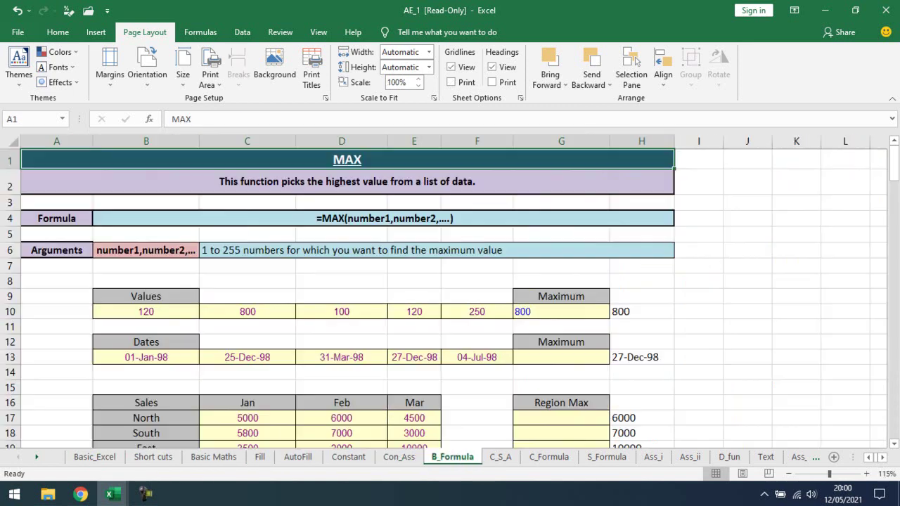
{"action": "key", "text": "ctrl+Page_Up"}
{"action": "key", "text": "ctrl+Page_Up"}
{"action": "key", "text": "ctrl+Page_Up"}
{"action": "key", "text": "ctrl+Page_Up"}
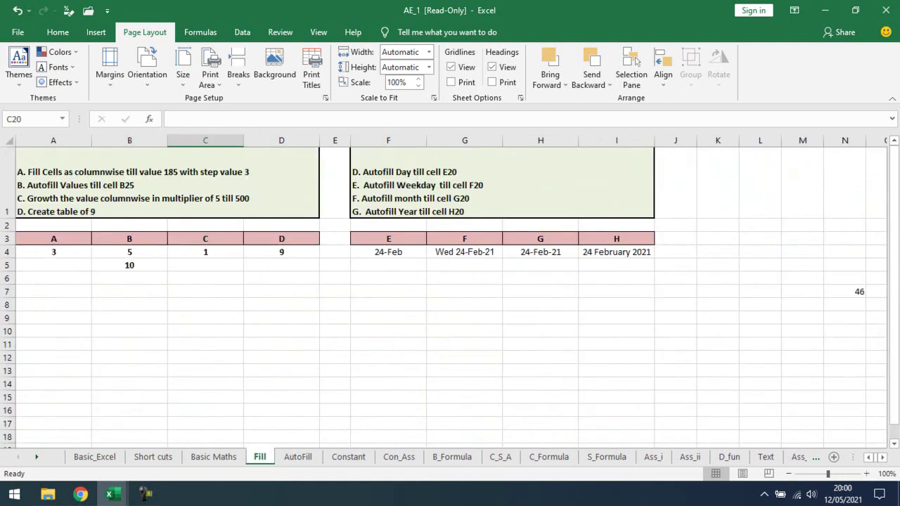
{"action": "key", "text": "ctrl+Page_Up"}
{"action": "key", "text": "ctrl+Page_Up"}
{"action": "key", "text": "ctrl+Page_Up"}
{"action": "key", "text": "ctrl+Page_Down"}
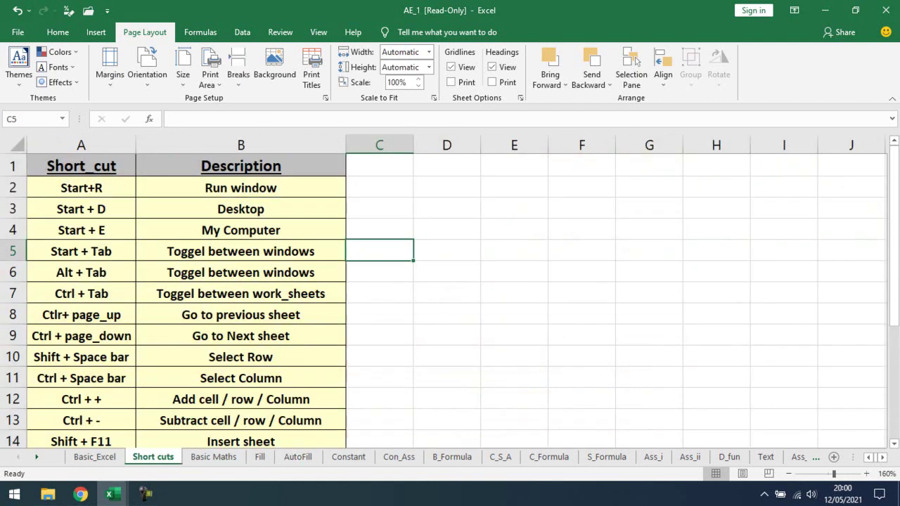
{"action": "key", "text": "ctrl+Page_Down"}
{"action": "key", "text": "ctrl+Page_Down"}
{"action": "key", "text": "ctrl+Page_Down"}
{"action": "key", "text": "ctrl+Page_Down"}
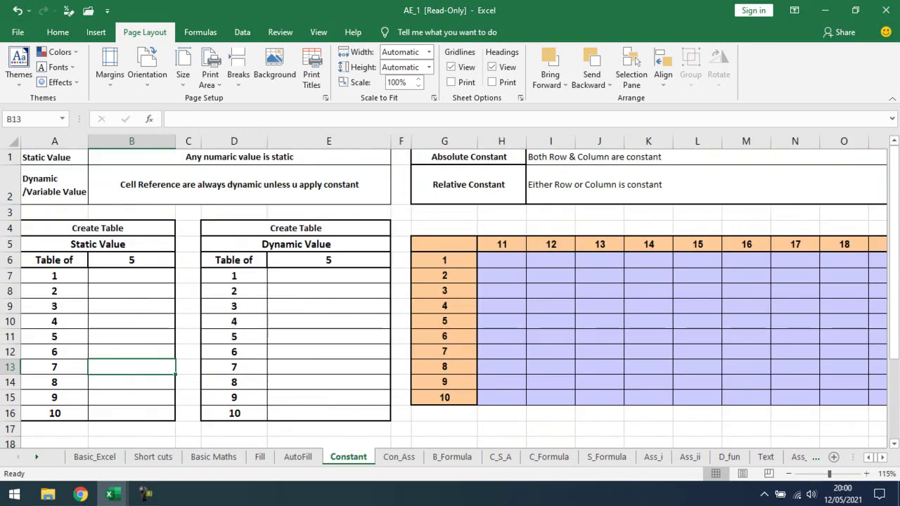
{"action": "key", "text": "ctrl+Page_Down"}
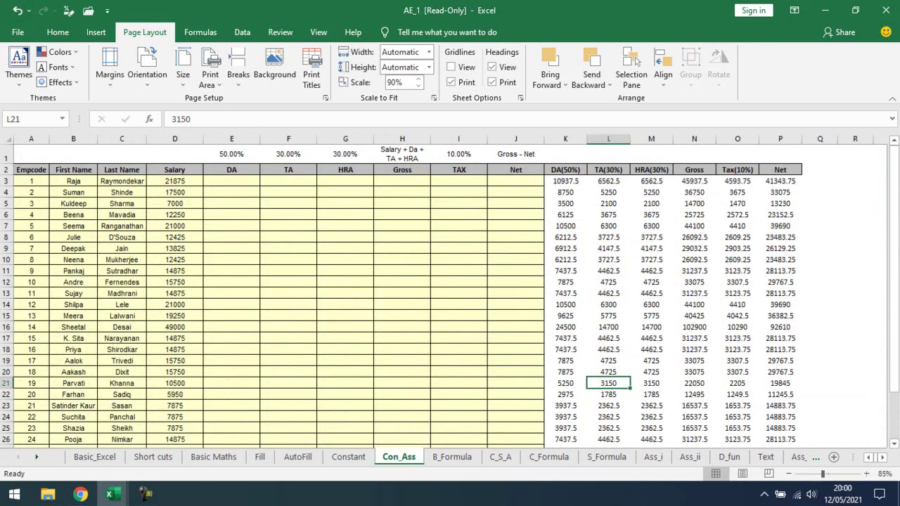
- Jump around the AutoFill salary table's header row, then page on through B_Formula to C_S_A
{"action": "key", "text": "Down"}
{"action": "key", "text": "Down"}
{"action": "key", "text": "Down"}
{"action": "key", "text": "Down"}
{"action": "key", "text": "Up"}
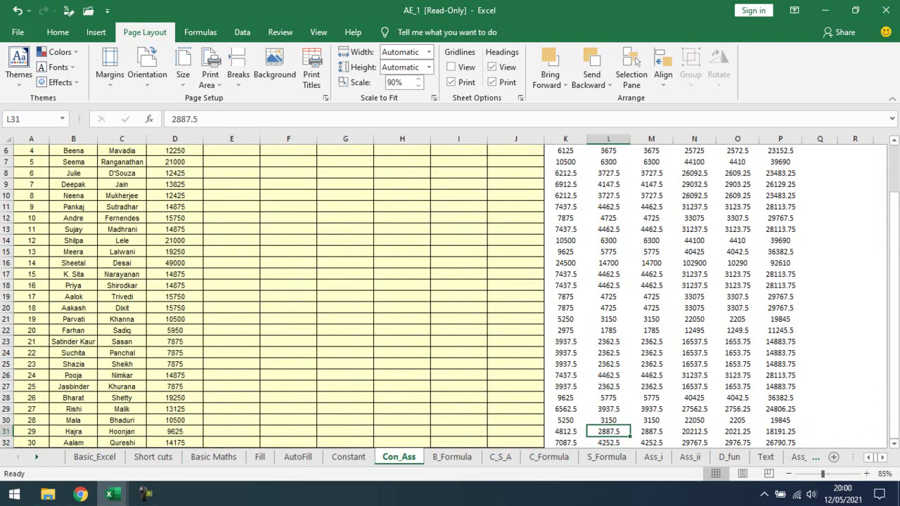
{"action": "key", "text": "ctrl+Up"}
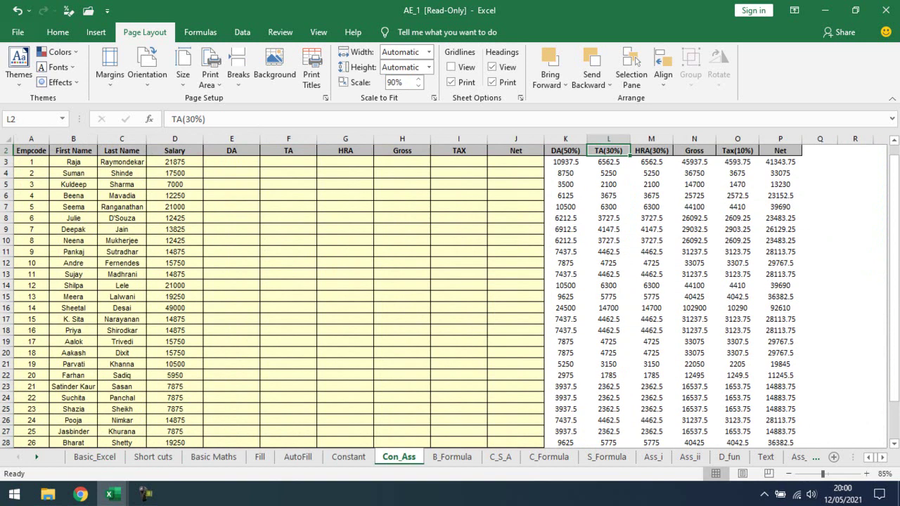
{"action": "key", "text": "ctrl+Left"}
{"action": "key", "text": "Up"}
{"action": "key", "text": "Down"}
{"action": "key", "text": "Down"}
{"action": "key", "text": "ctrl+Page_Down"}
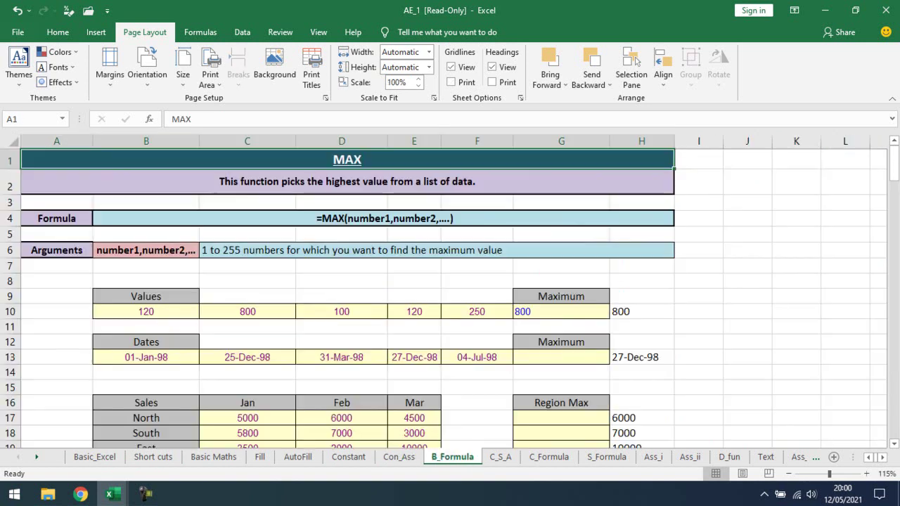
{"action": "key", "text": "ctrl+Page_Down"}
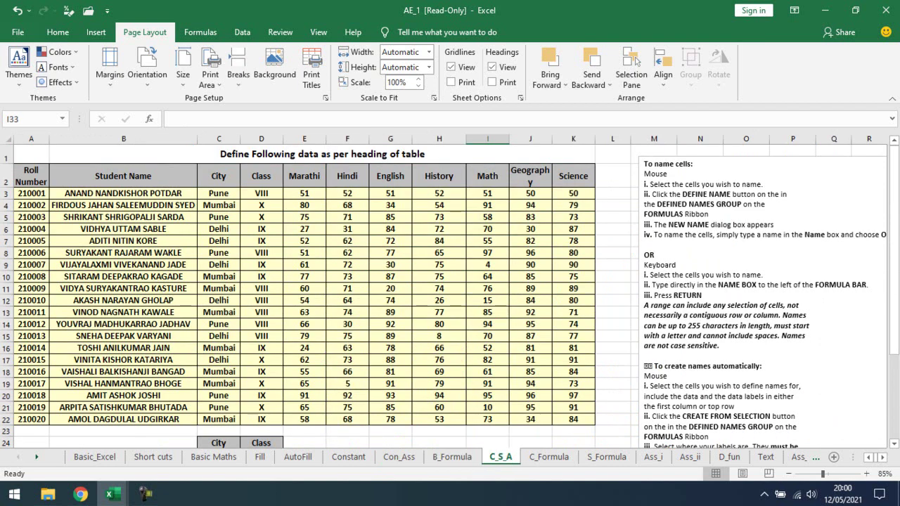
- From the Math header, select and copy the whole C_S_A marks table, rows 1–22
{"action": "key", "text": "Up"}
{"action": "key", "text": "Up"}
{"action": "key", "text": "Up"}
{"action": "key", "text": "Up"}
{"action": "key", "text": "Up"}
{"action": "key", "text": "Up"}
{"action": "key", "text": "Up"}
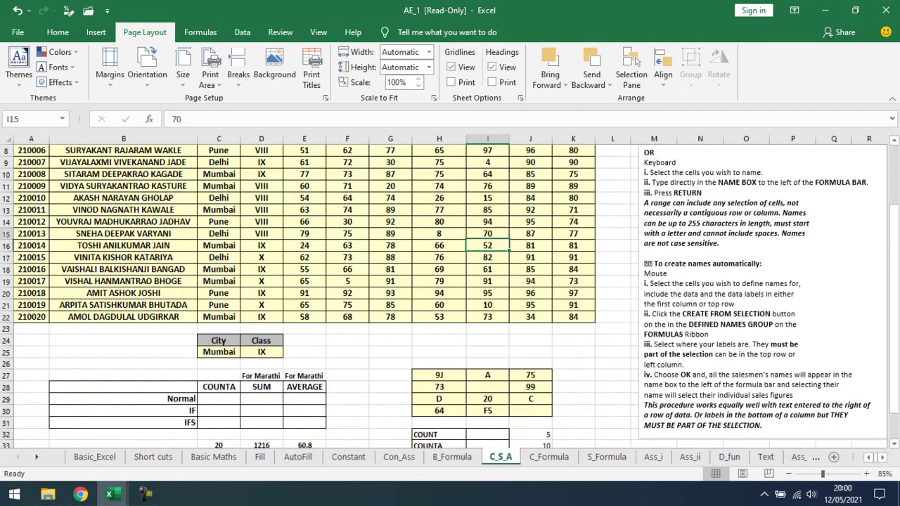
{"action": "key", "text": "Up"}
{"action": "key", "text": "Up"}
{"action": "key", "text": "Up"}
{"action": "key", "text": "Up"}
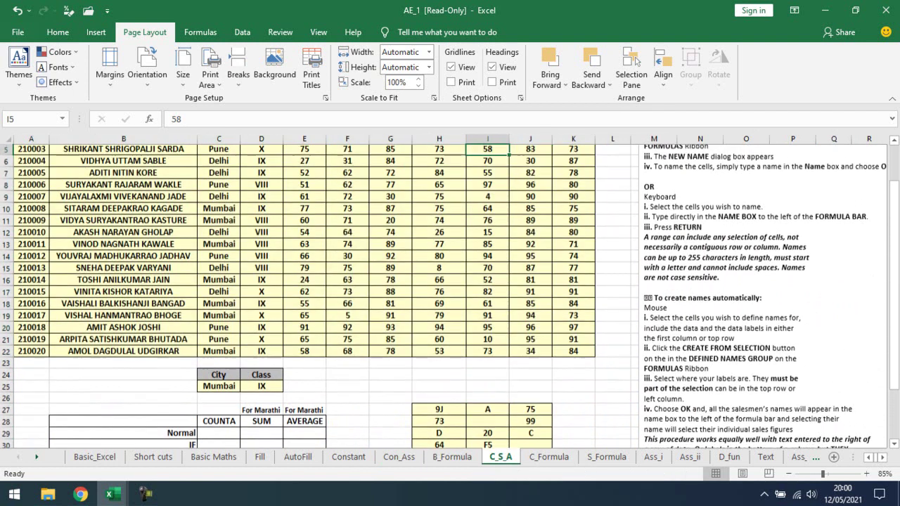
{"action": "key", "text": "Up"}
{"action": "key", "text": "Up"}
{"action": "key", "text": "Up"}
{"action": "key", "text": "shift+Right"}
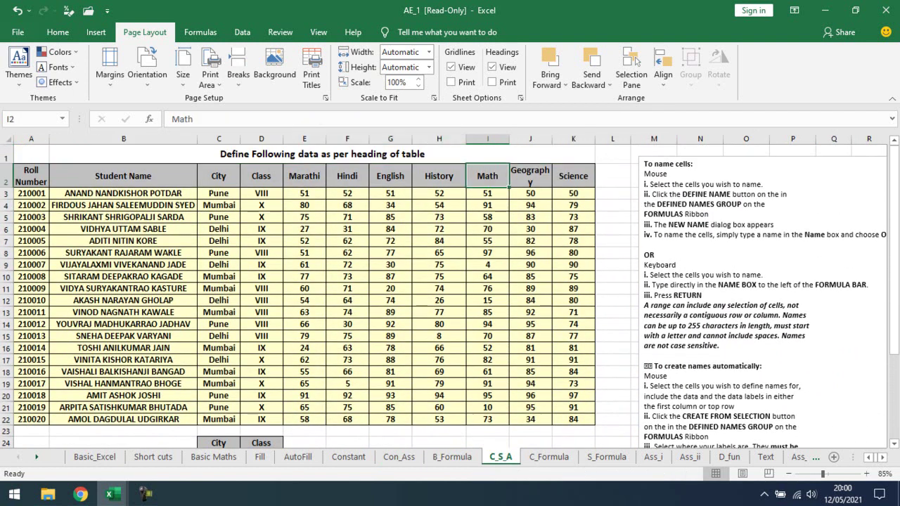
{"action": "key", "text": "ctrl+a"}
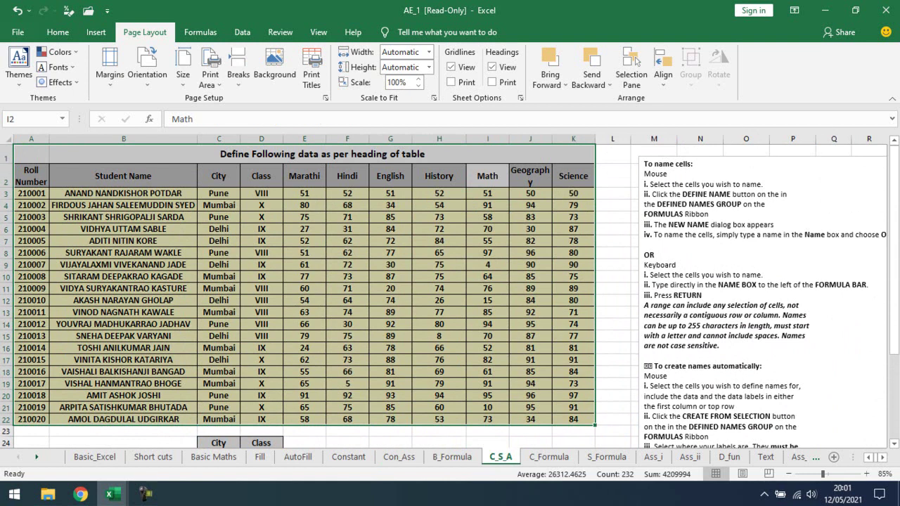
{"action": "key", "text": "ctrl+c"}
{"action": "key", "text": "alt+Tab"}
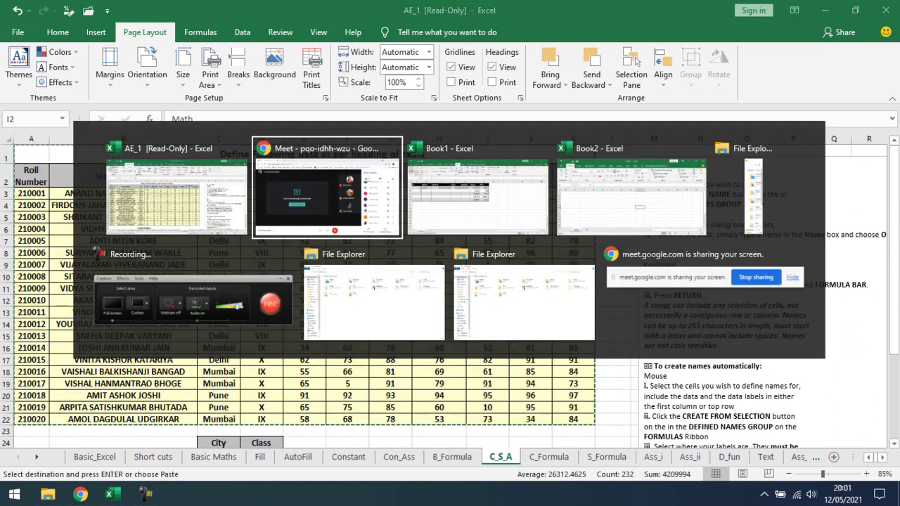
- Paste the copied marks table into Book3 at A1 and dismiss the genuine Office warning
{"action": "key", "text": "alt+Tab"}
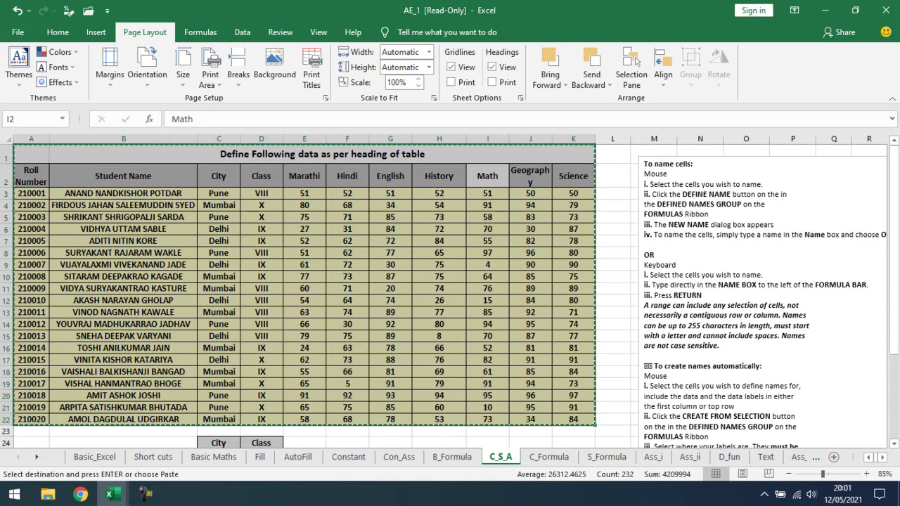
{"action": "key", "text": "ctrl+n"}
{"action": "key", "text": "ctrl+v"}
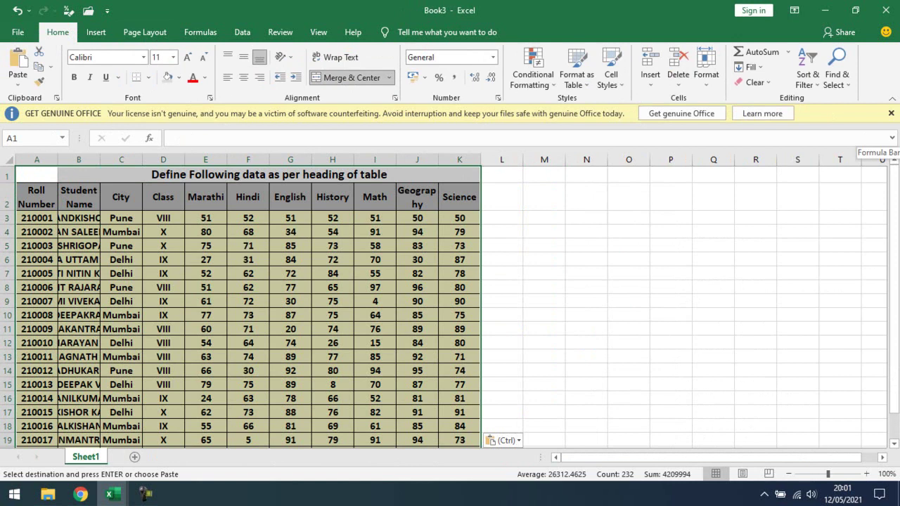
{"action": "left_click", "coordinate": [891, 114]}
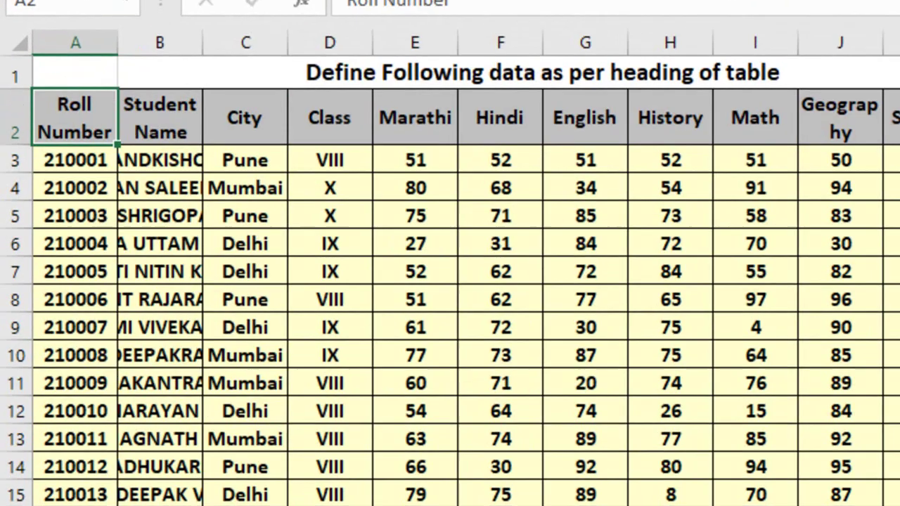
- From A1, move down to select row 5, then select the whole table from C6
{"action": "left_click", "coordinate": [36, 156]}
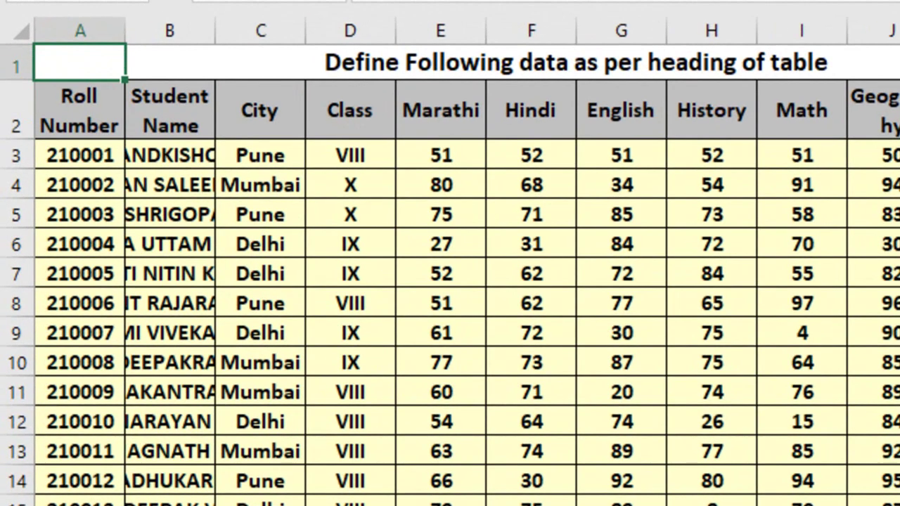
{"action": "key", "text": "Down"}
{"action": "key", "text": "Down"}
{"action": "key", "text": "Down"}
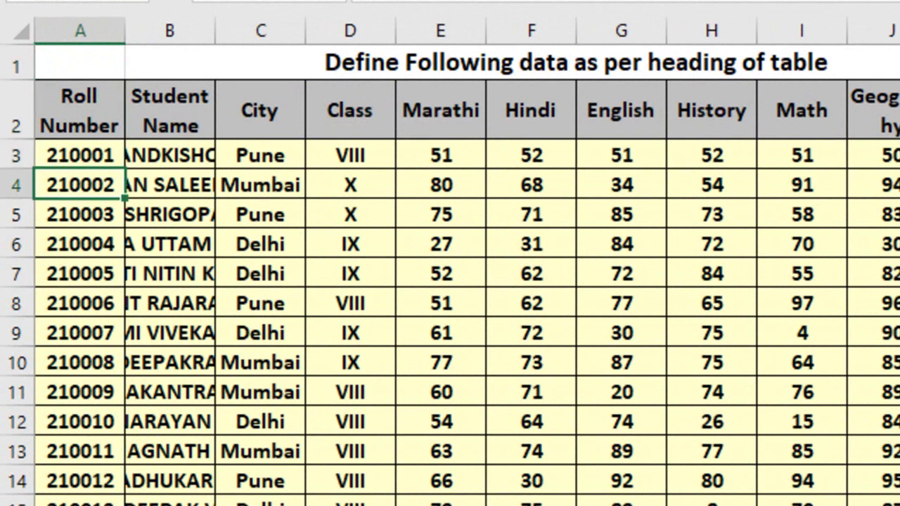
{"action": "key", "text": "Up"}
{"action": "key", "text": "Up"}
{"action": "key", "text": "Down"}
{"action": "key", "text": "Down"}
{"action": "key", "text": "Down"}
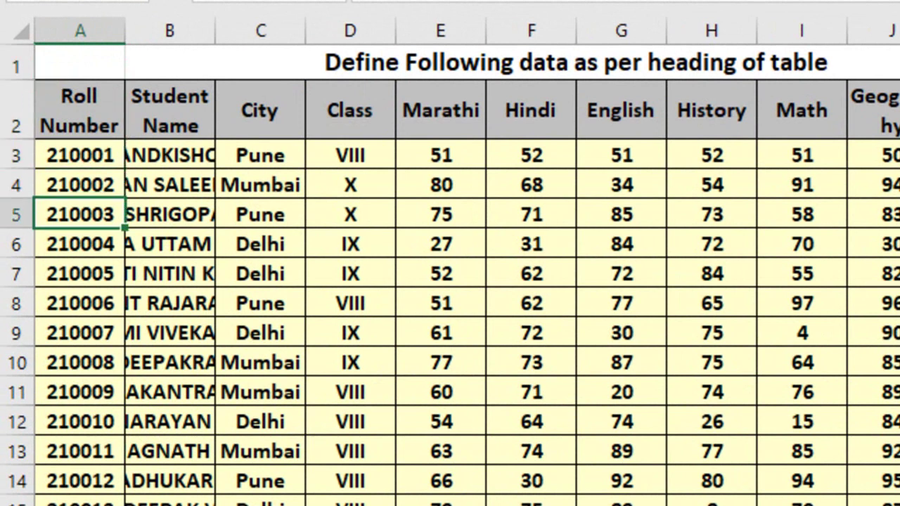
{"action": "key", "text": "shift+space"}
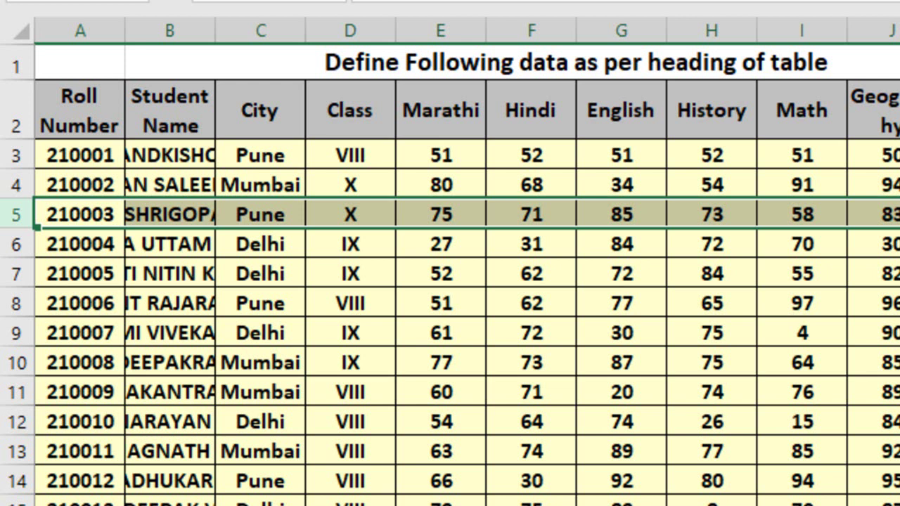
{"action": "key", "text": "Down"}
{"action": "key", "text": "Right"}
{"action": "key", "text": "Right"}
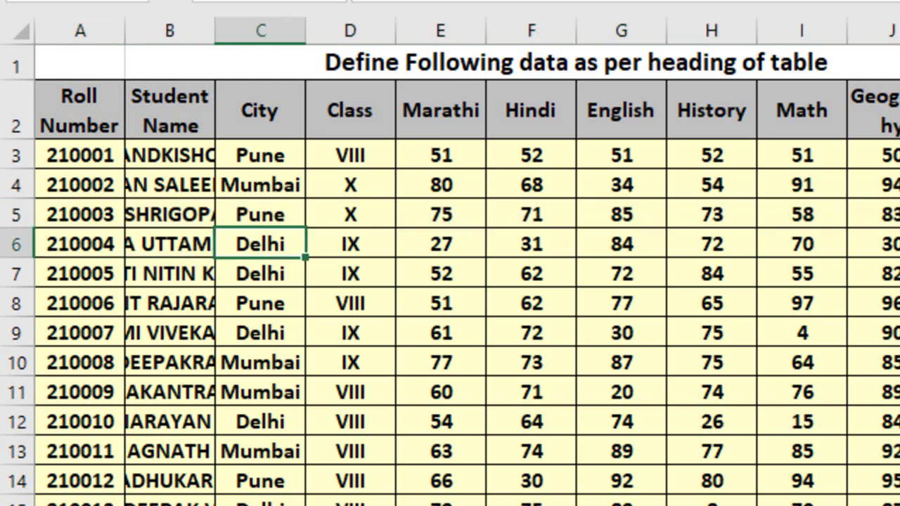
{"action": "key", "text": "ctrl+a"}
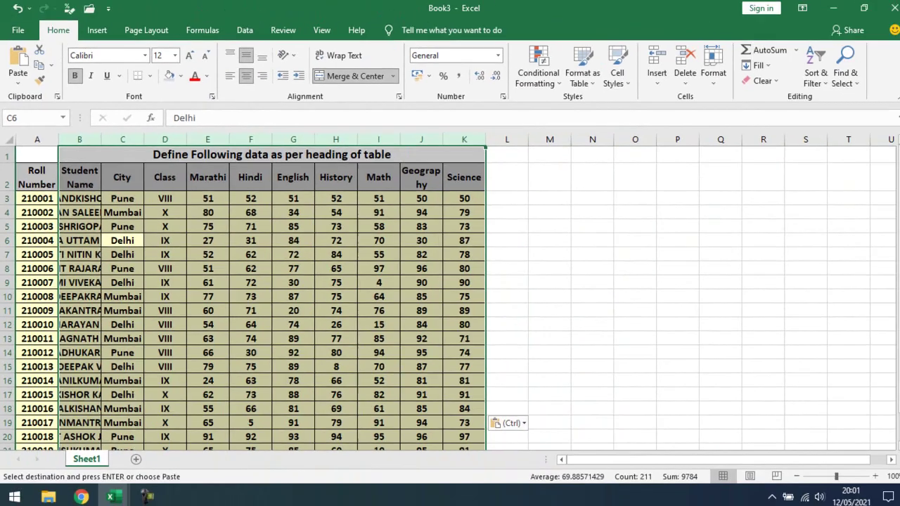
{"action": "key", "text": "Up"}
{"action": "key", "text": "Up"}
{"action": "key", "text": "Up"}
{"action": "key", "text": "Up"}
{"action": "key", "text": "Up"}
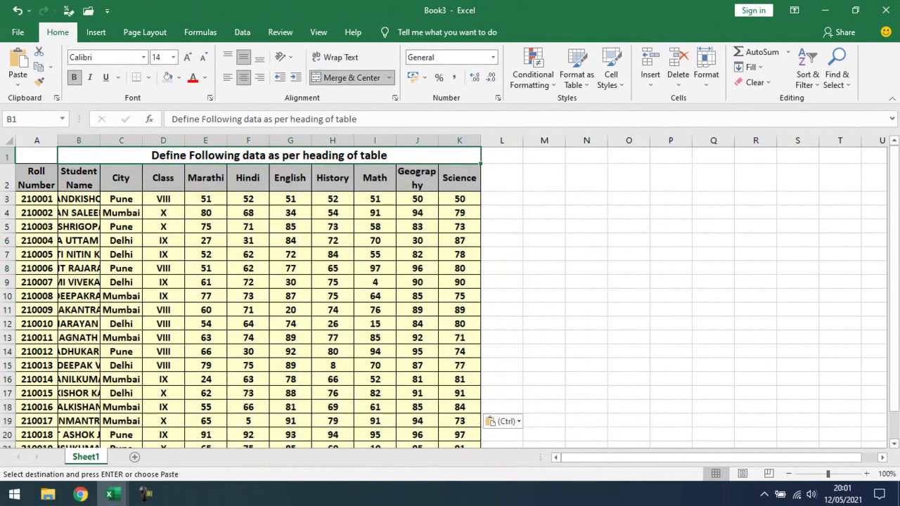
- Unmerge the row 1 title and select the History column H from H6
{"action": "left_click", "coordinate": [349, 77]}
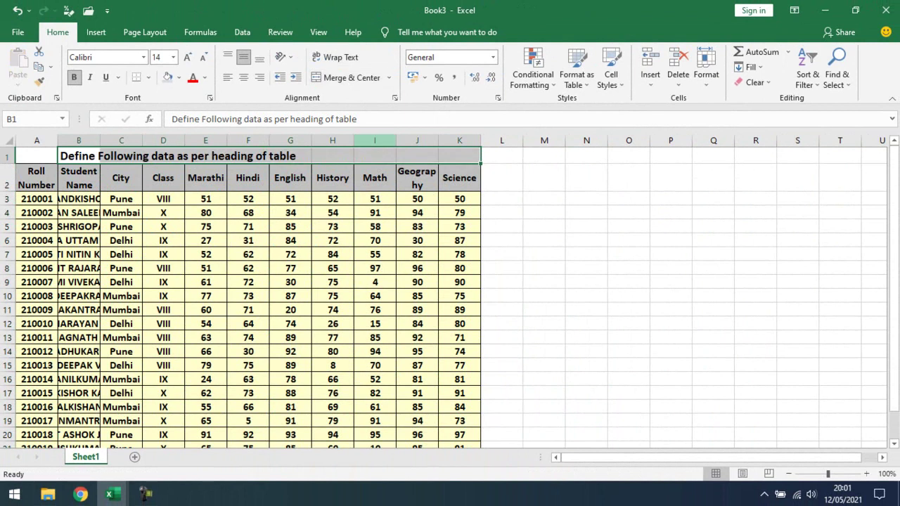
{"action": "left_click", "coordinate": [333, 241]}
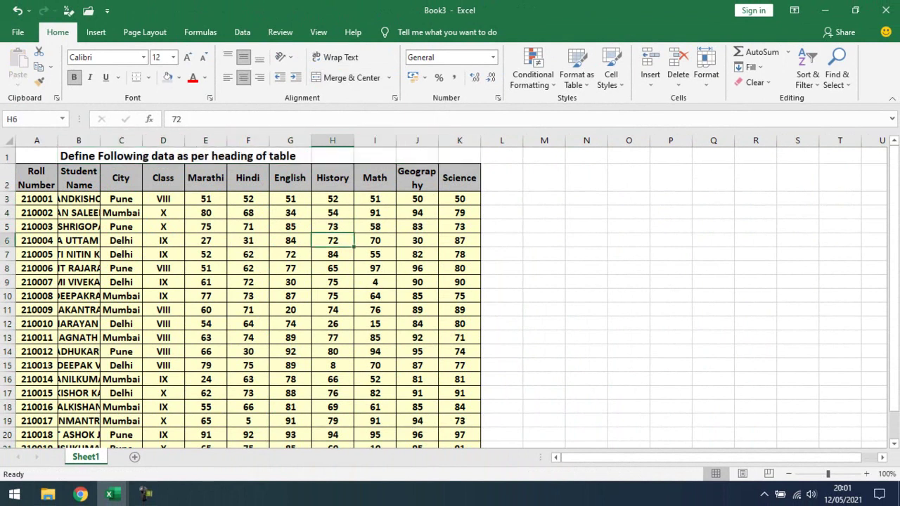
{"action": "key", "text": "ctrl+space"}
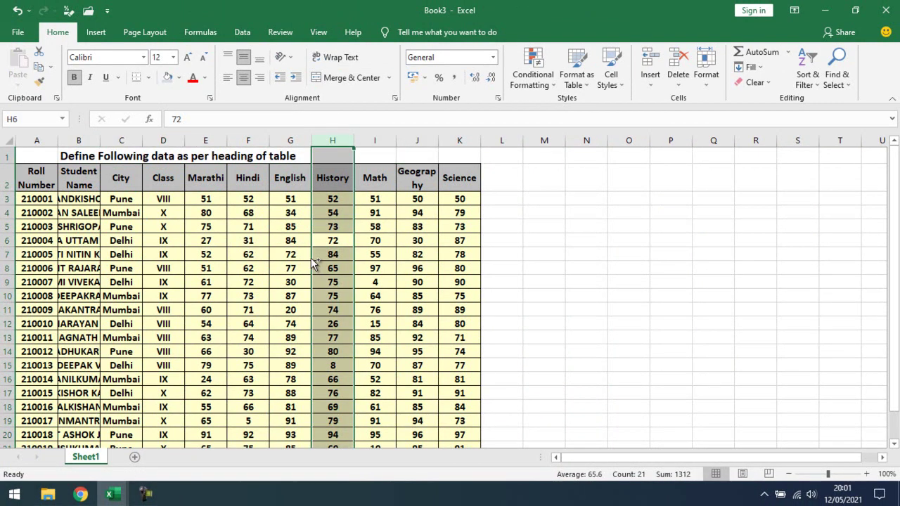
- Select row 7 from G7, then move up to G1 and select row 1
{"action": "left_click", "coordinate": [308, 258]}
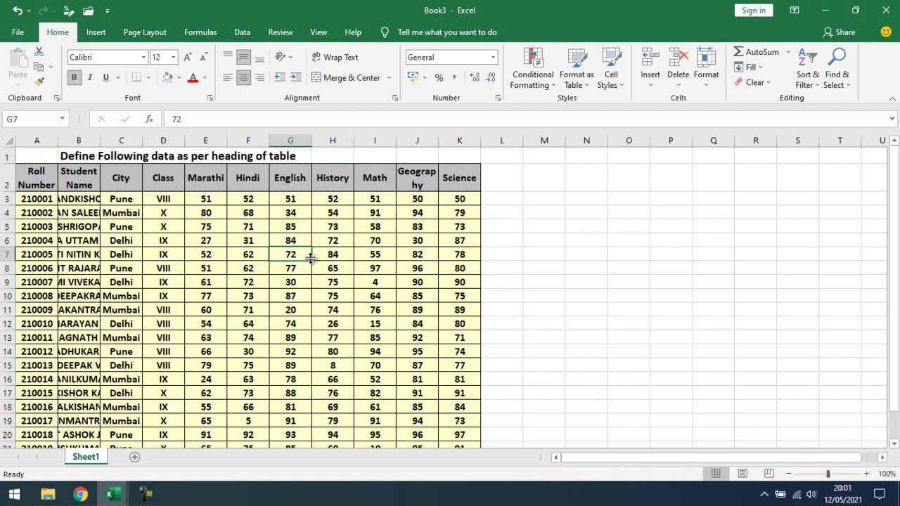
{"action": "key", "text": "shift+space"}
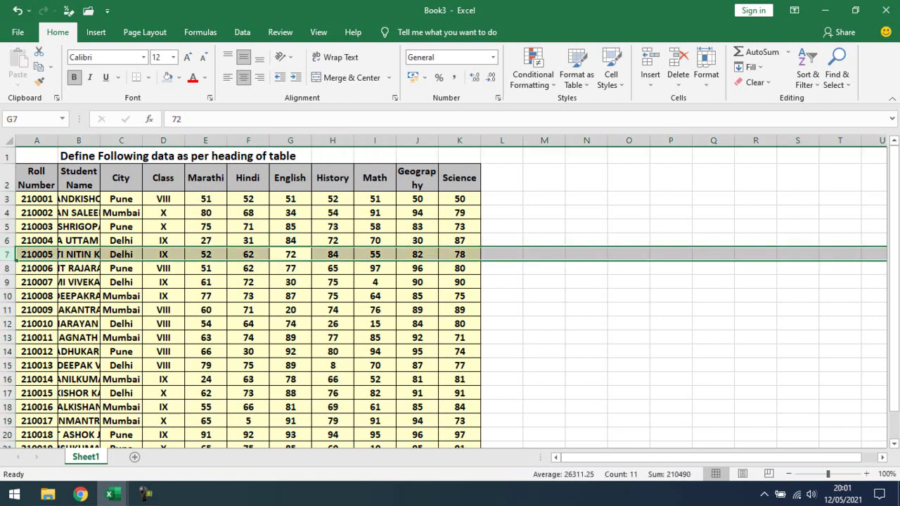
{"action": "key", "text": "ctrl+Up"}
{"action": "key", "text": "Up"}
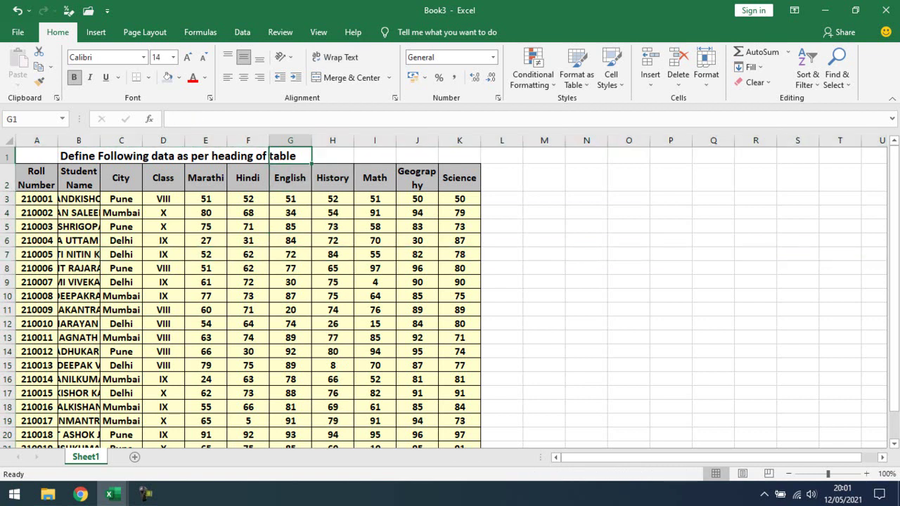
{"action": "key", "text": "shift+space"}
{"action": "key", "text": "Down"}
{"action": "key", "text": "Up"}
{"action": "key", "text": "shift+space"}
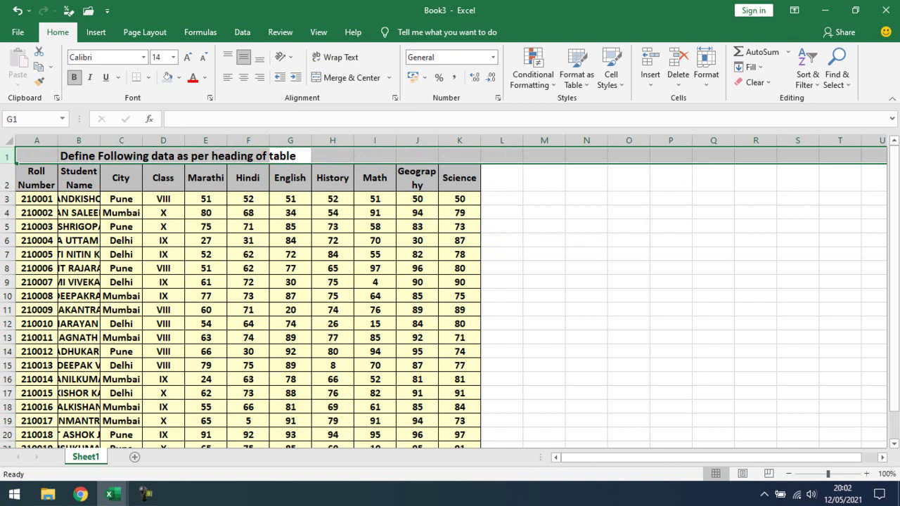
- Select row 1 from G1 and delete the title row with Ctrl+-
{"action": "key", "text": "Down"}
{"action": "key", "text": "Up"}
{"action": "key", "text": "shift+space"}
{"action": "left_click", "coordinate": [291, 156]}
{"action": "key", "text": "shift+space"}
{"action": "key", "text": "ctrl+minus"}
- Briefly select row 5, then delete the Class column D and undo the deletion
{"action": "key", "text": "Down"}
{"action": "key", "text": "Down"}
{"action": "key", "text": "Down"}
{"action": "key", "text": "Down"}
{"action": "key", "text": "shift+space"}
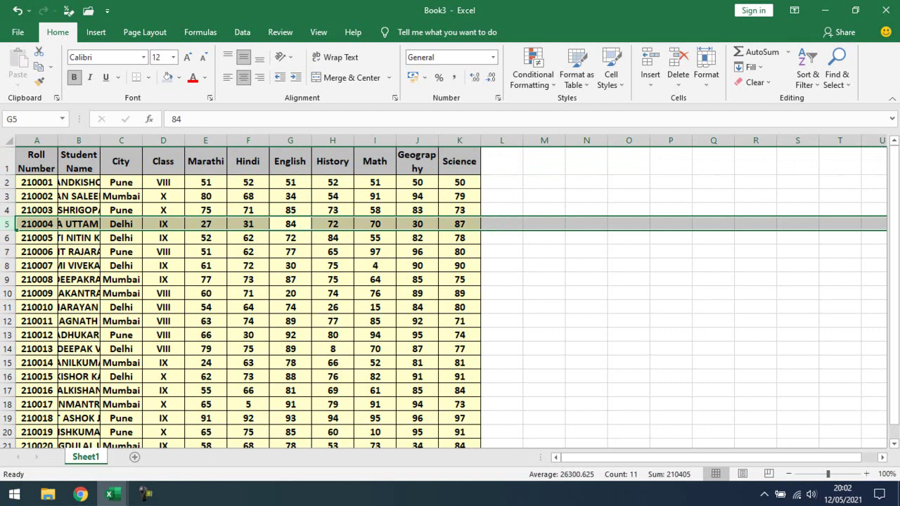
{"action": "left_click", "coordinate": [290, 223]}
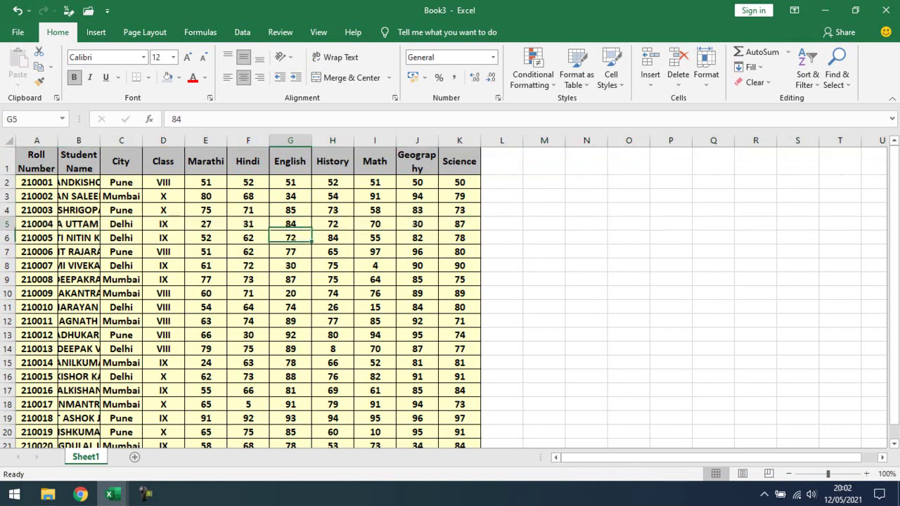
{"action": "key", "text": "Left"}
{"action": "key", "text": "Left"}
{"action": "key", "text": "Left"}
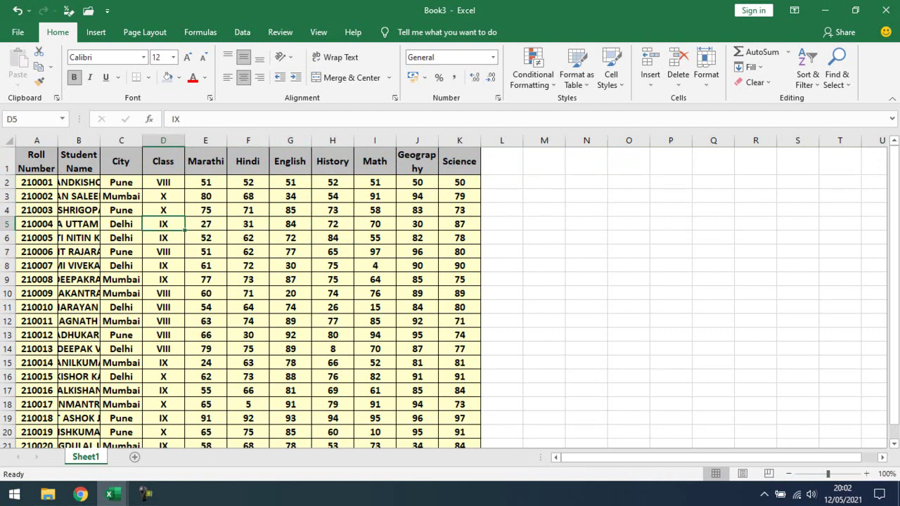
{"action": "key", "text": "ctrl+space"}
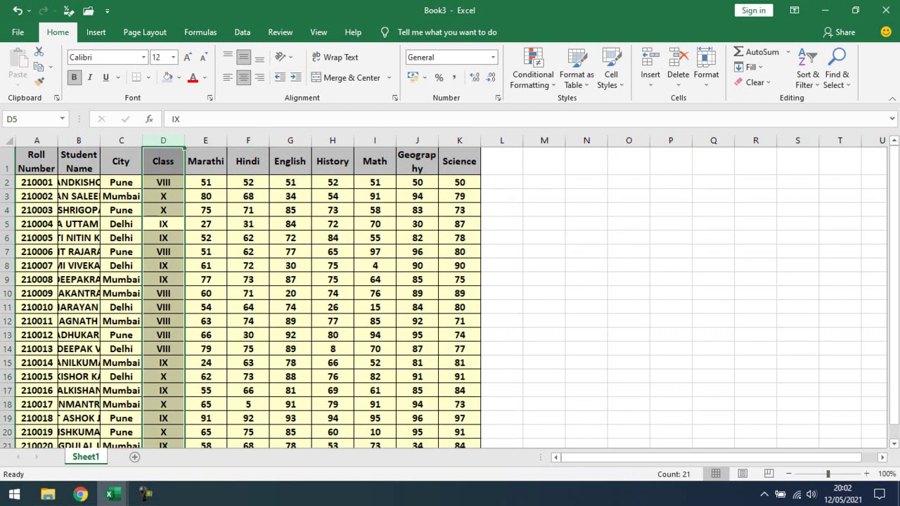
{"action": "key", "text": "ctrl+minus"}
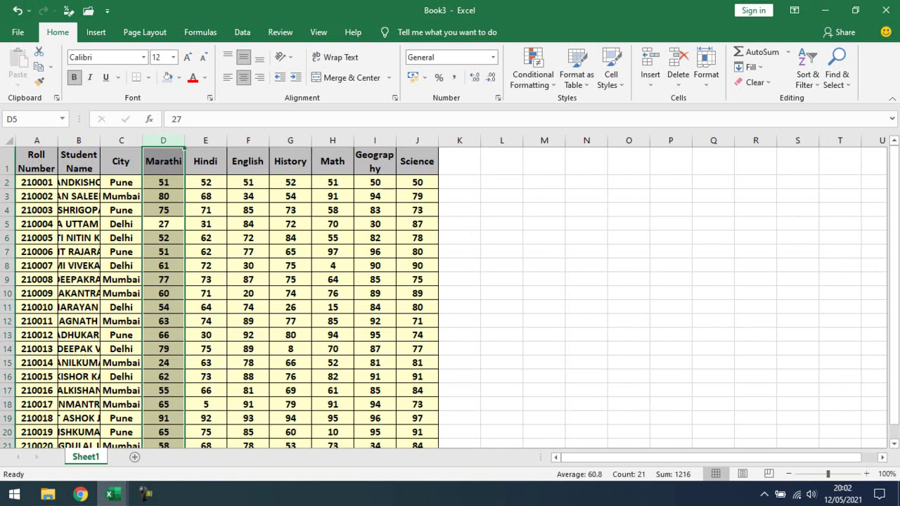
{"action": "key", "text": "ctrl+z"}
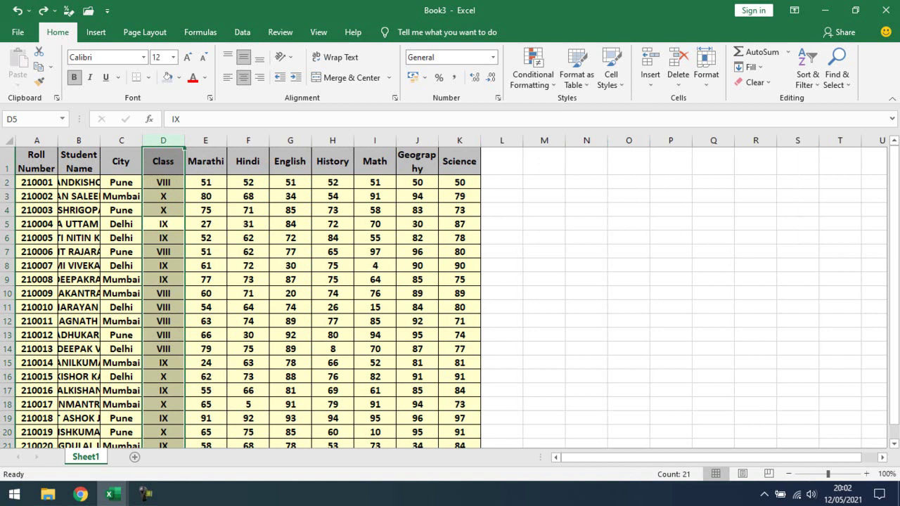
- Insert two blank columns before Class, then delete both again
{"action": "key", "text": "ctrl+shift+plus"}
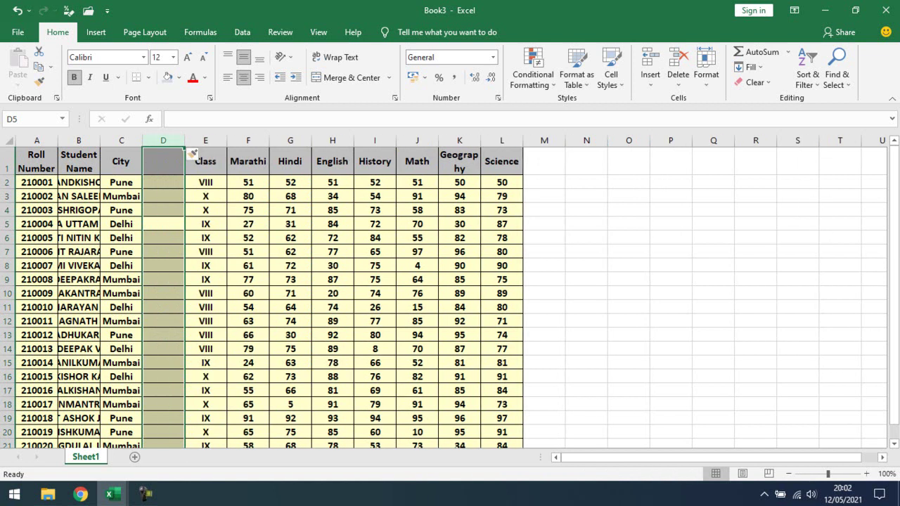
{"action": "key", "text": "ctrl+shift+plus"}
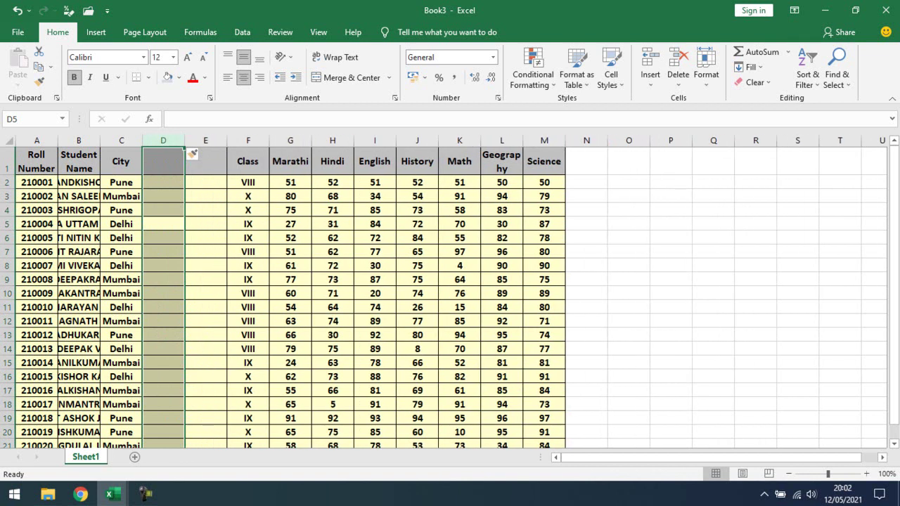
{"action": "key", "text": "ctrl+minus"}
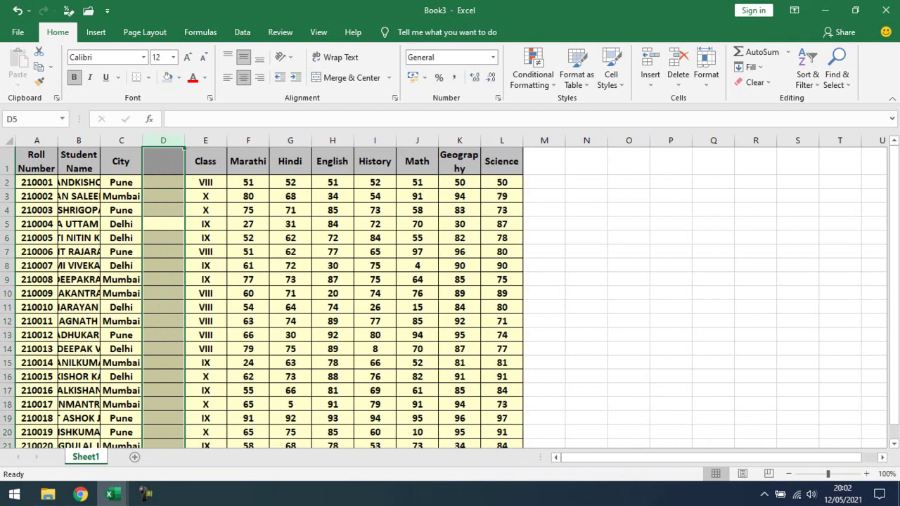
{"action": "key", "text": "ctrl+minus"}
- Insert two blank rows above row 6, delete them, and land on the Marathi mark in E6
{"action": "key", "text": "Down"}
{"action": "key", "text": "shift+space"}
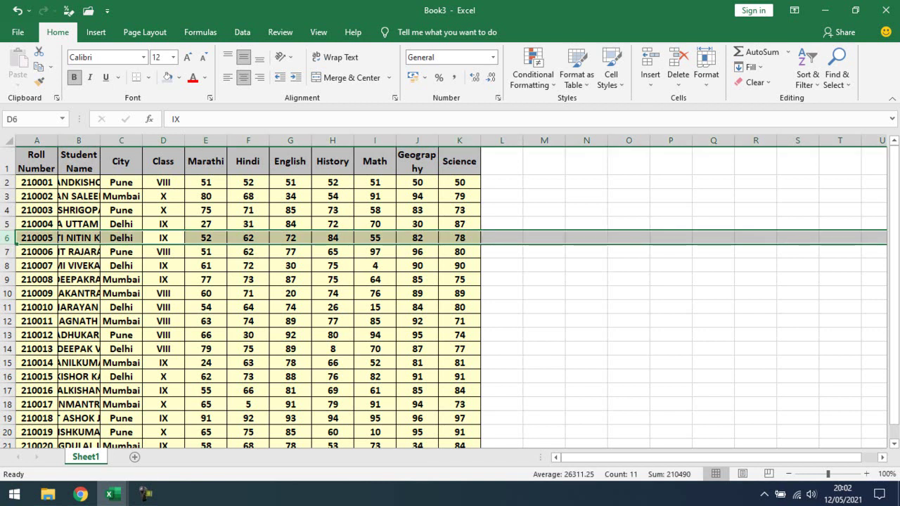
{"action": "key", "text": "ctrl+plus"}
{"action": "key", "text": "ctrl+plus"}
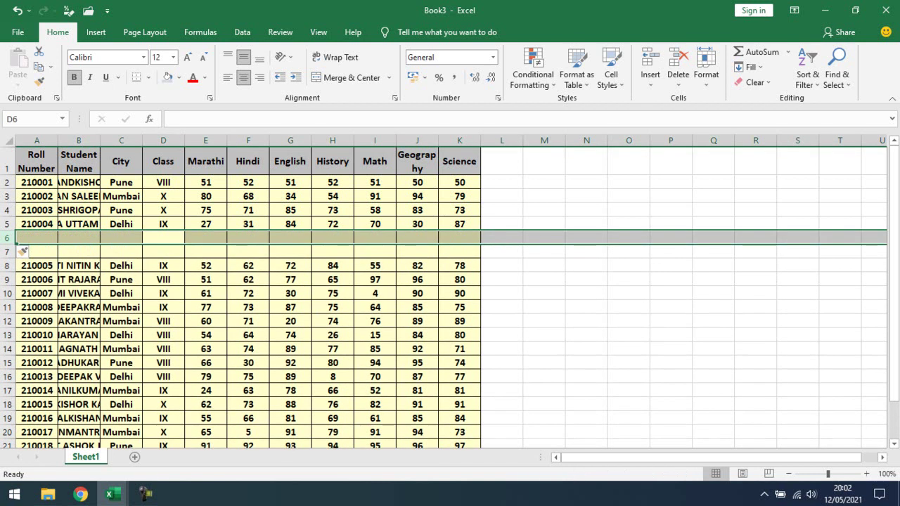
{"action": "key", "text": "ctrl+minus"}
{"action": "key", "text": "ctrl+minus"}
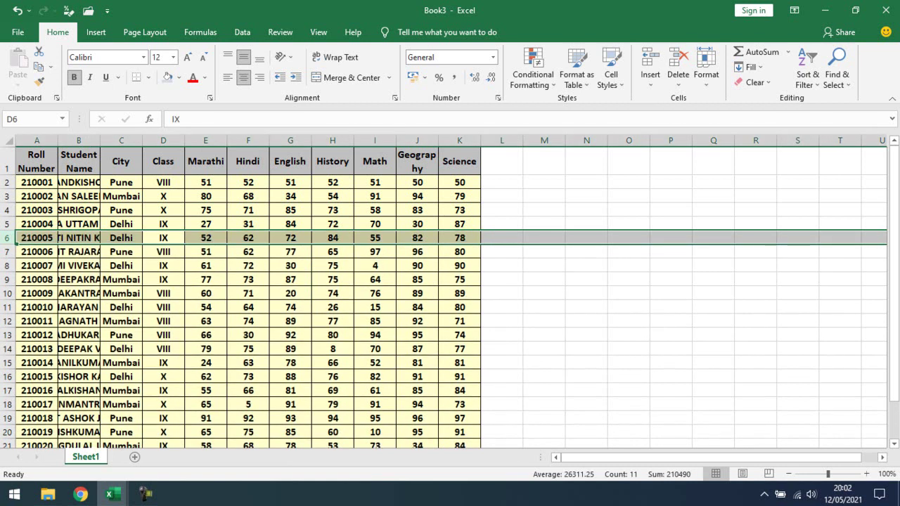
{"action": "left_click", "coordinate": [163, 237]}
{"action": "left_click", "coordinate": [206, 238]}
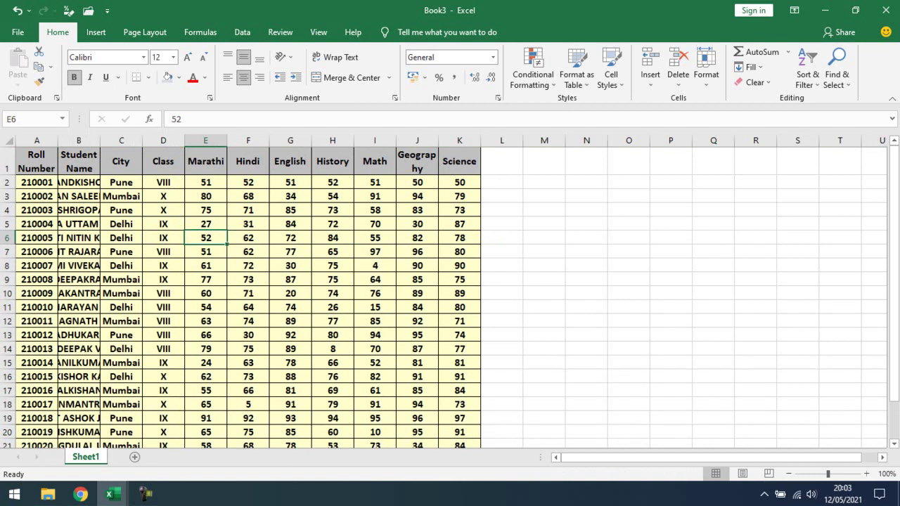
- Select the Marathi column and row 5, then return from E6 to cell A1
{"action": "key", "text": "ctrl+space"}
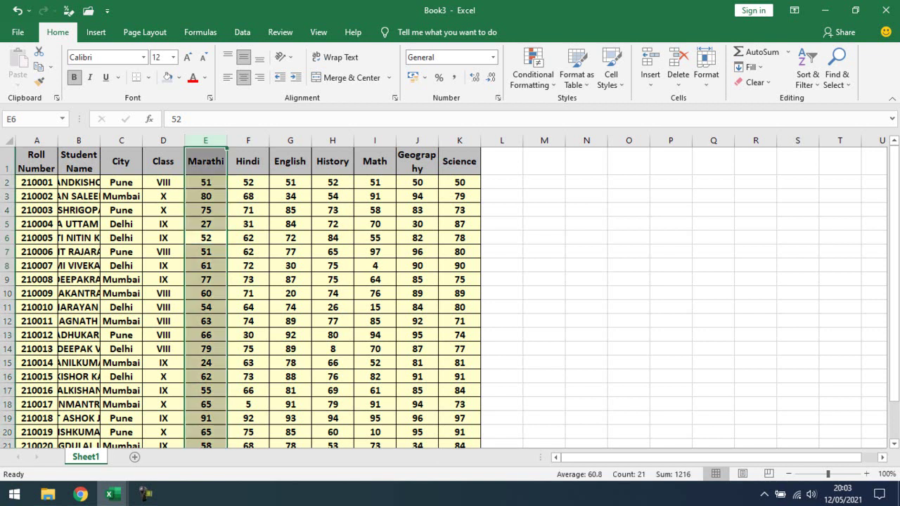
{"action": "left_click", "coordinate": [205, 224]}
{"action": "key", "text": "shift+space"}
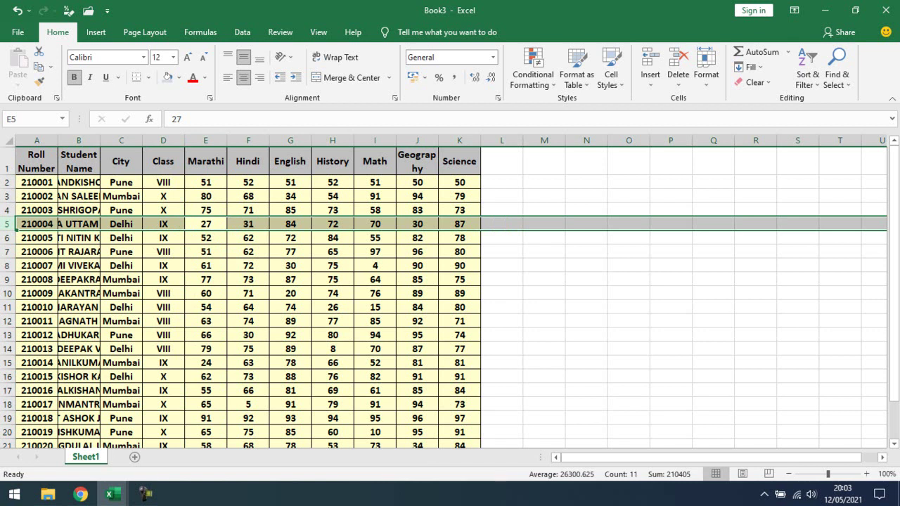
{"action": "left_click", "coordinate": [205, 238]}
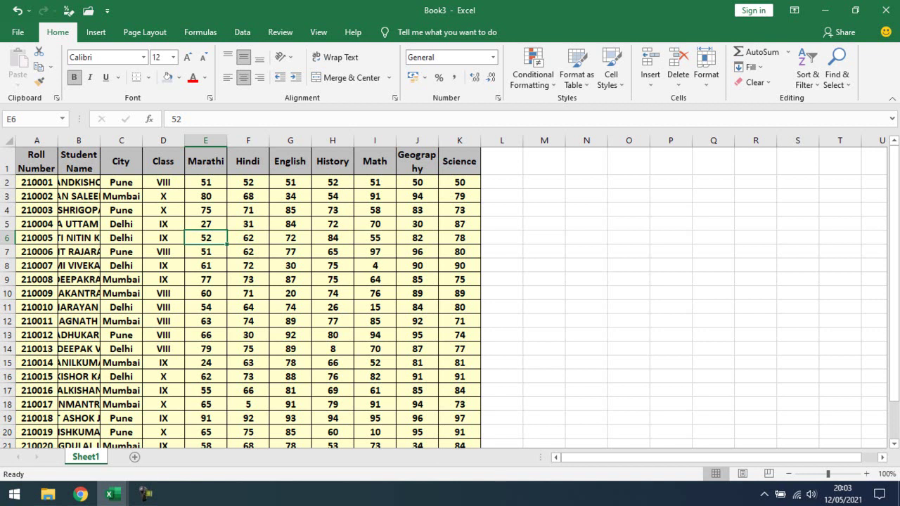
{"action": "key", "text": "Up"}
{"action": "key", "text": "Up"}
{"action": "key", "text": "Up"}
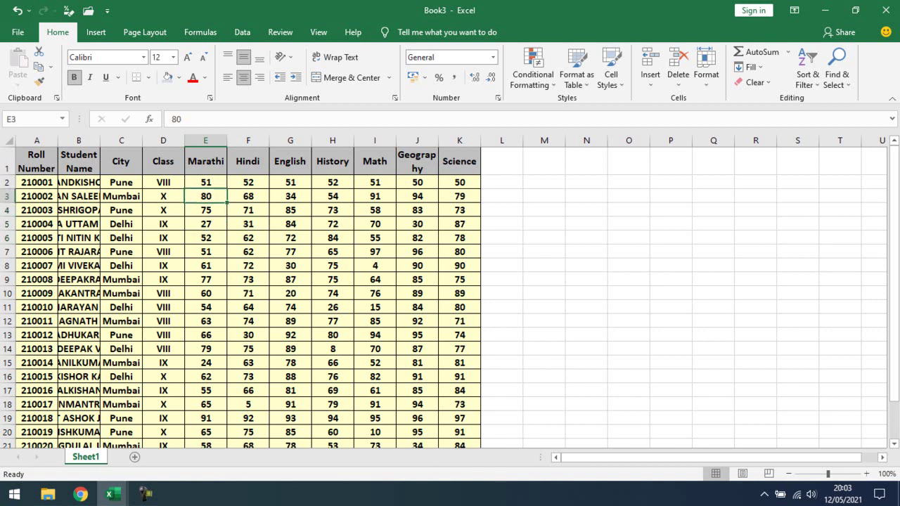
{"action": "key", "text": "Up"}
{"action": "key", "text": "Up"}
{"action": "key", "text": "Left"}
{"action": "key", "text": "Home"}
{"action": "key", "text": "alt+Tab"}
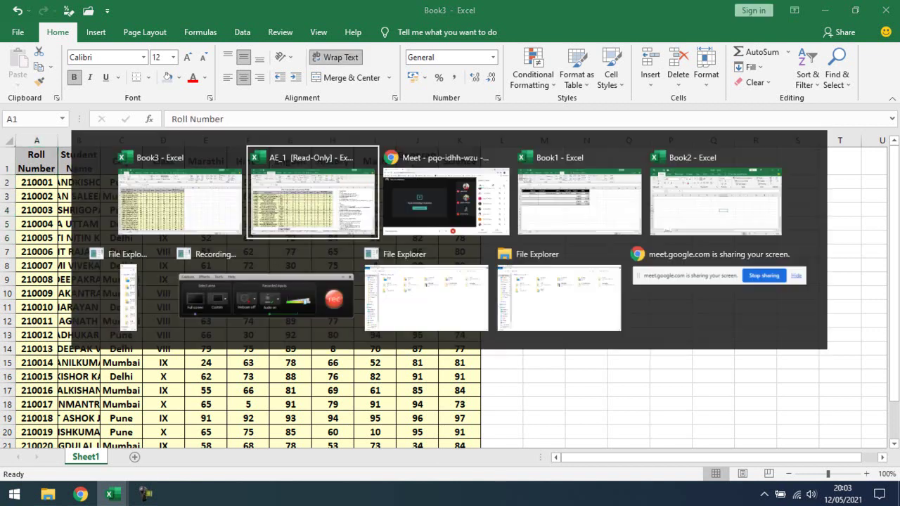
{"action": "key", "text": "alt+Tab"}
{"action": "key", "text": "alt+Tab"}
{"action": "key", "text": "Tab"}
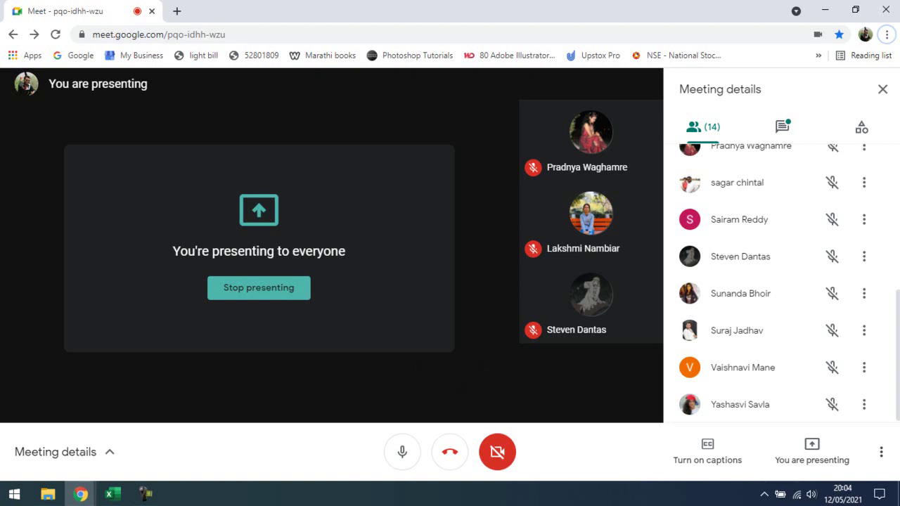
{"action": "key", "text": "alt+Tab"}
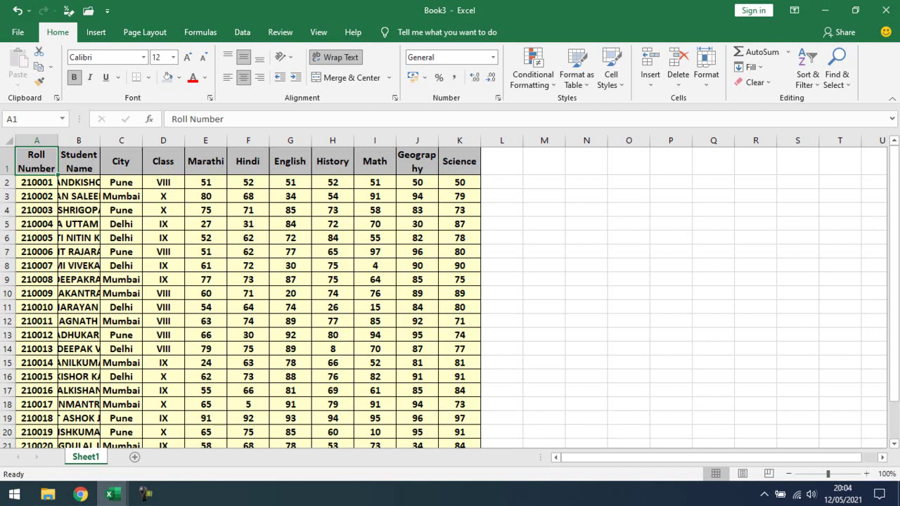
- Step along the header row toward Class and English, moving down and up the columns
{"action": "key", "text": "Down"}
{"action": "key", "text": "Up"}
{"action": "key", "text": "Right"}
{"action": "key", "text": "Right"}
{"action": "key", "text": "Right"}
{"action": "key", "text": "Right"}
{"action": "key", "text": "Right"}
{"action": "key", "text": "Right"}
{"action": "key", "text": "Down"}
{"action": "key", "text": "Up"}
{"action": "key", "text": "Left"}
{"action": "key", "text": "Left"}
{"action": "key", "text": "Left"}
{"action": "key", "text": "Left"}
{"action": "key", "text": "Left"}
{"action": "key", "text": "Left"}
{"action": "key", "text": "Right"}
{"action": "key", "text": "Right"}
{"action": "key", "text": "Right"}
{"action": "key", "text": "Right"}
{"action": "key", "text": "Right"}
{"action": "key", "text": "Right"}
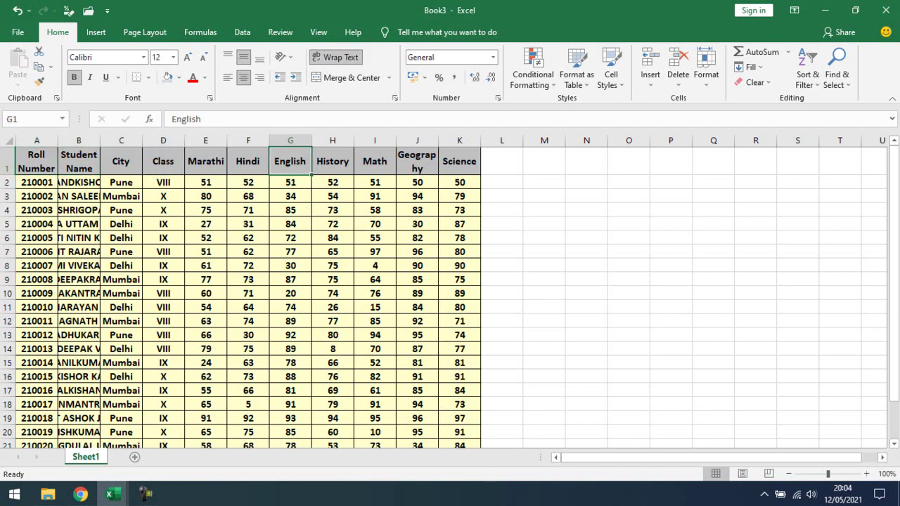
{"action": "key", "text": "Down"}
{"action": "key", "text": "Down"}
{"action": "key", "text": "Down"}
{"action": "key", "text": "Down"}
{"action": "key", "text": "Down"}
{"action": "key", "text": "Down"}
{"action": "key", "text": "Down"}
{"action": "key", "text": "Down"}
{"action": "key", "text": "Down"}
{"action": "key", "text": "Down"}
{"action": "key", "text": "Up"}
{"action": "key", "text": "Up"}
{"action": "key", "text": "Up"}
{"action": "key", "text": "Up"}
{"action": "key", "text": "Up"}
{"action": "key", "text": "Up"}
{"action": "key", "text": "Up"}
{"action": "key", "text": "Up"}
{"action": "key", "text": "Left"}
{"action": "key", "text": "Left"}
{"action": "key", "text": "Left"}
{"action": "key", "text": "Left"}
{"action": "key", "text": "Left"}
{"action": "key", "text": "Left"}
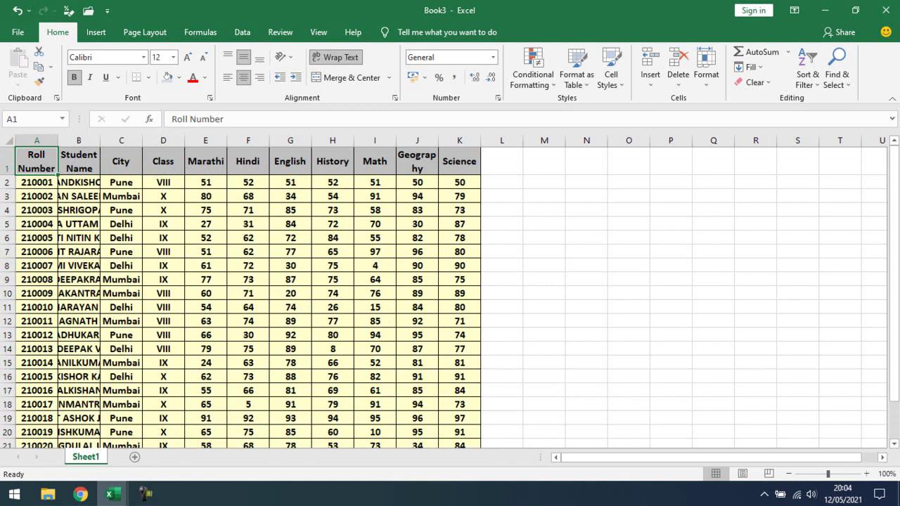
- Jump to the Science heading and back to Roll Number in A1, then show the View options
{"action": "key", "text": "ctrl+Right"}
{"action": "key", "text": "ctrl+Left"}
{"action": "left_click", "coordinate": [319, 31]}
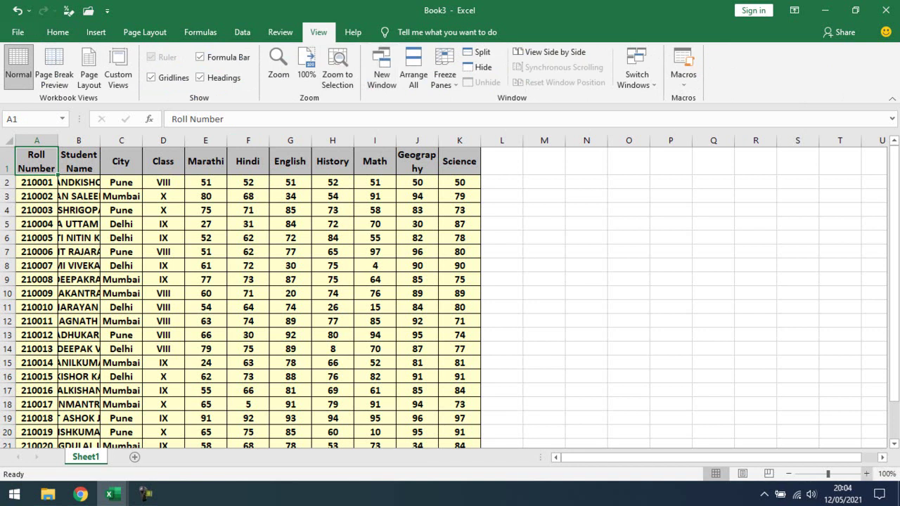
- Zoom to 130%, select the table A1:K21 and AutoFit every column width
{"action": "double_click", "coordinate": [867, 474]}
{"action": "left_click", "coordinate": [867, 474]}
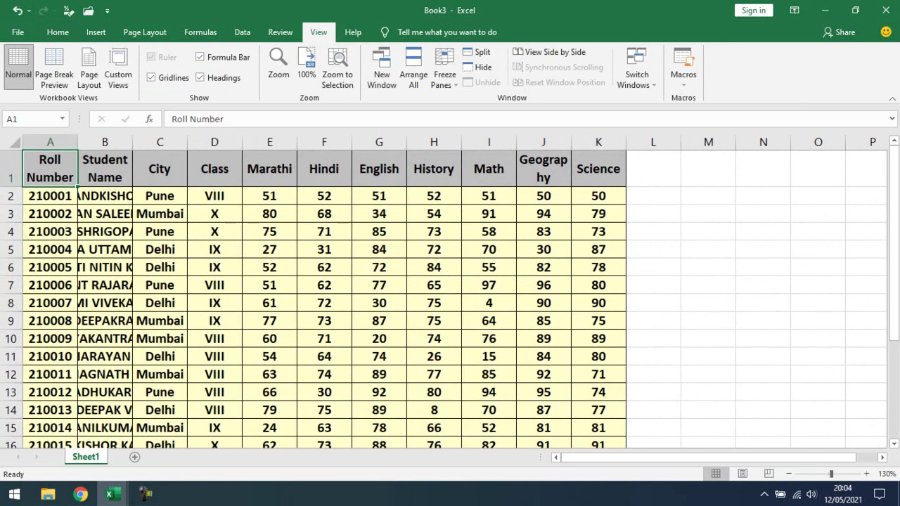
{"action": "key", "text": "ctrl+shift+End"}
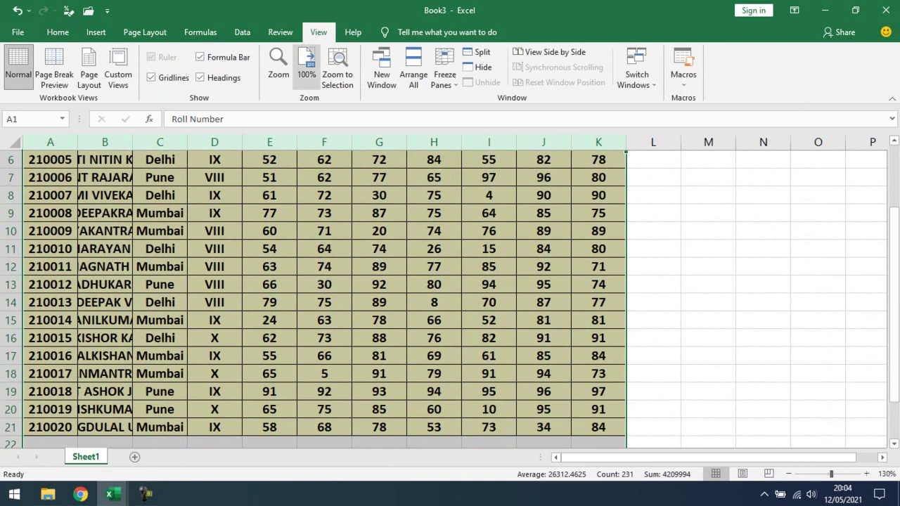
{"action": "left_click", "coordinate": [57, 31]}
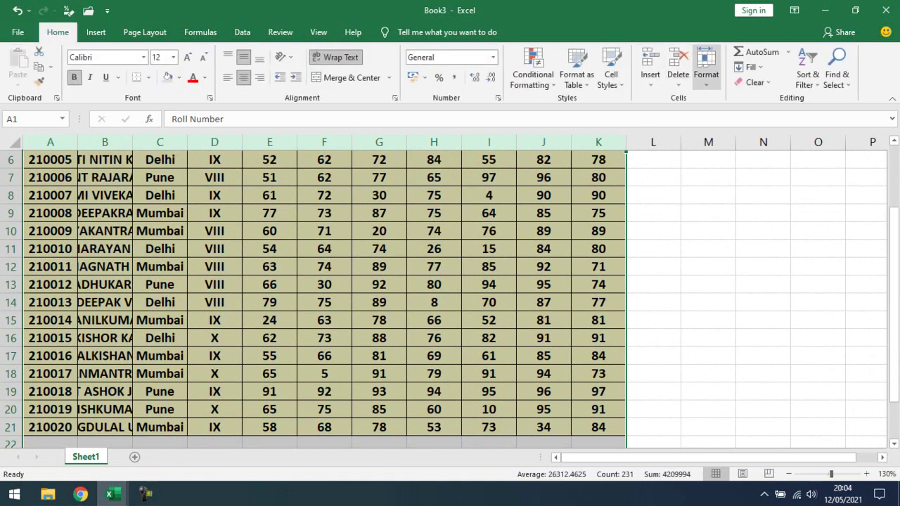
{"action": "left_click", "coordinate": [707, 67]}
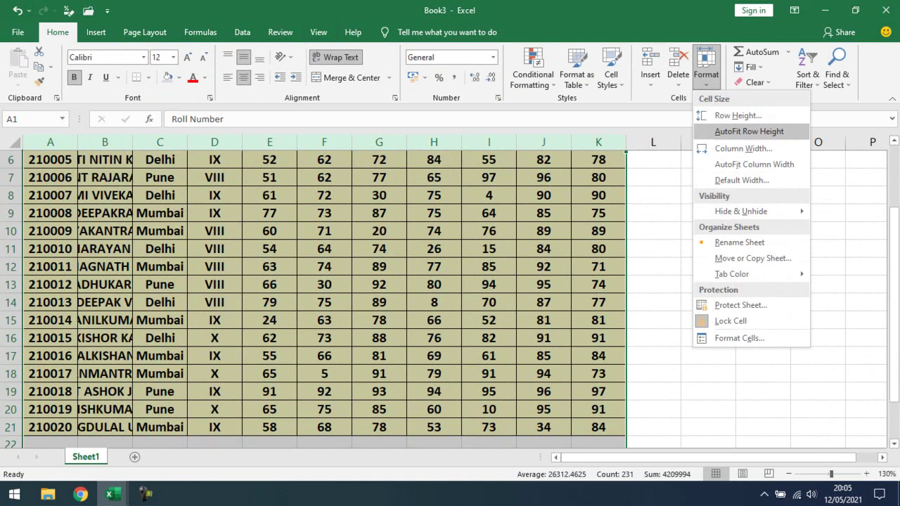
{"action": "left_click", "coordinate": [753, 164]}
{"action": "scroll", "coordinate": [437, 263], "scroll_direction": "up", "scroll_amount": 2}
{"action": "double_click", "coordinate": [437, 263]}
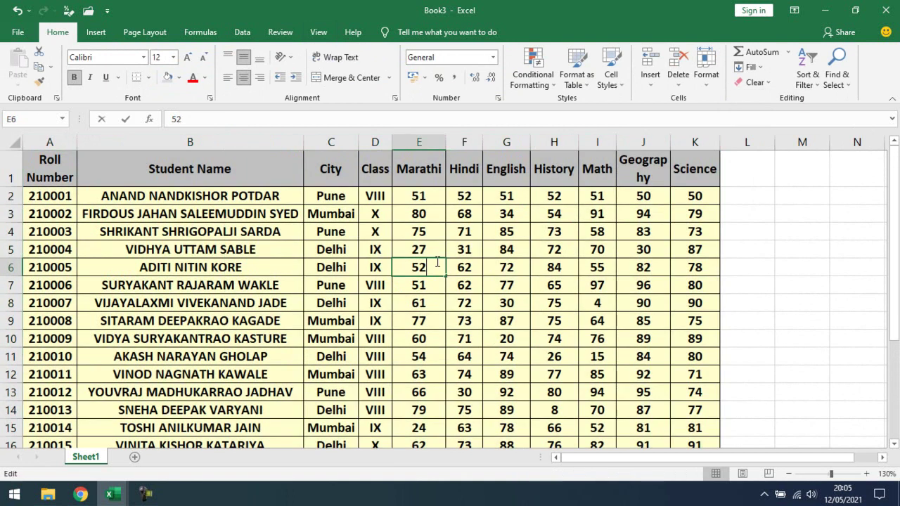
{"action": "left_click", "coordinate": [190, 214]}
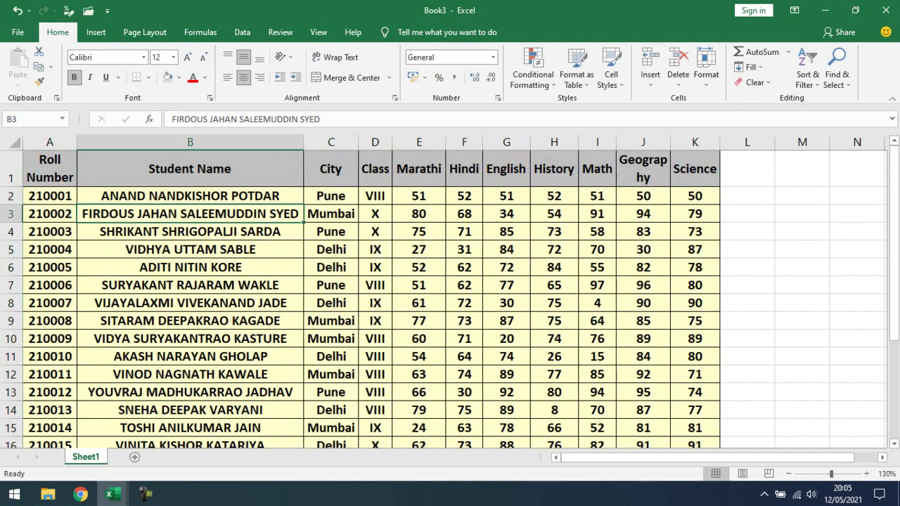
{"action": "left_click", "coordinate": [190, 169]}
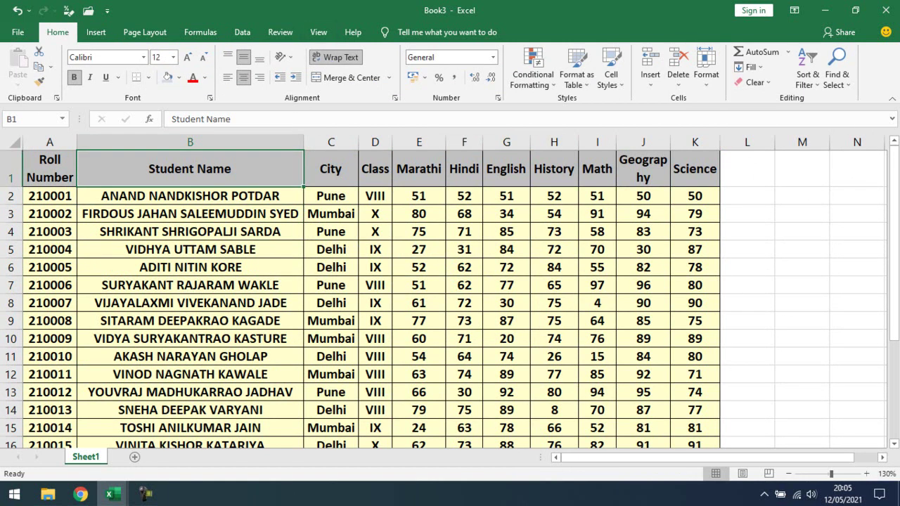
{"action": "left_click", "coordinate": [50, 168]}
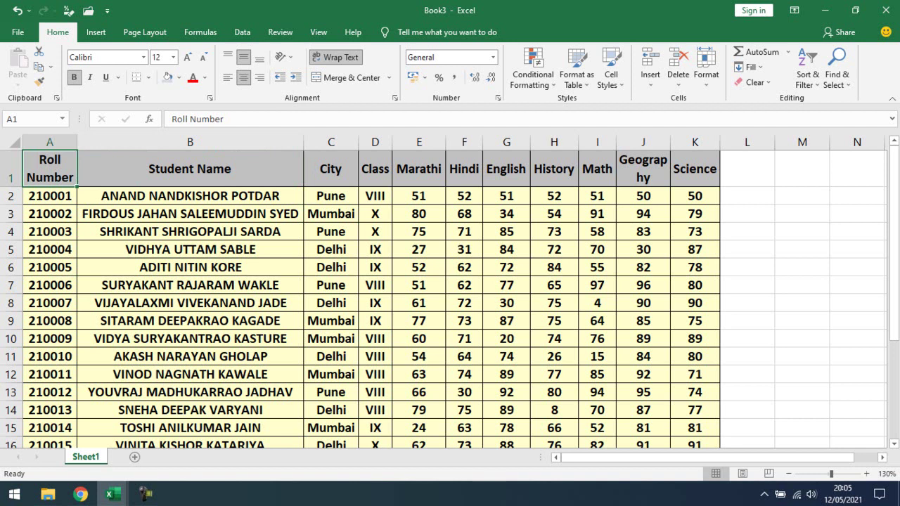
{"action": "left_click", "coordinate": [695, 169]}
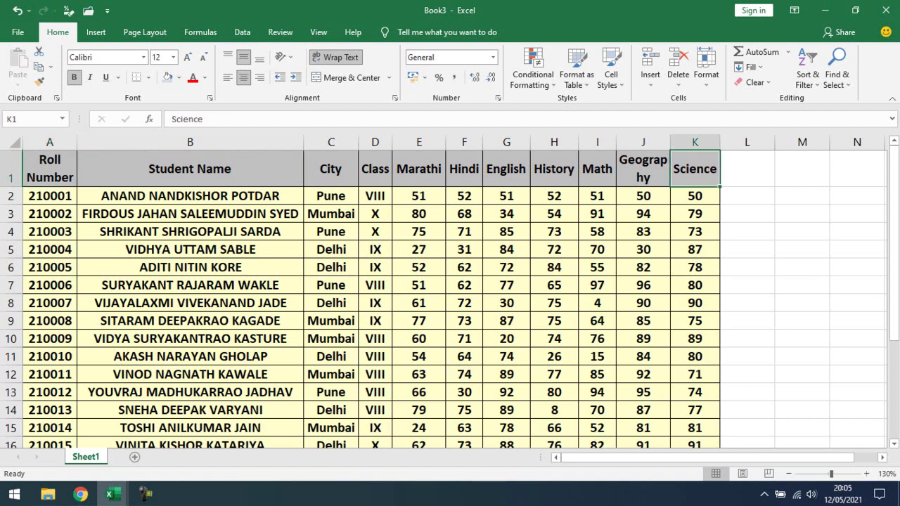
{"action": "left_click", "coordinate": [49, 169]}
{"action": "left_click", "coordinate": [695, 169]}
{"action": "key", "text": "Left"}
{"action": "key", "text": "Left"}
{"action": "key", "text": "Left"}
{"action": "key", "text": "Left"}
{"action": "key", "text": "Left"}
{"action": "key", "text": "Left"}
{"action": "key", "text": "Left"}
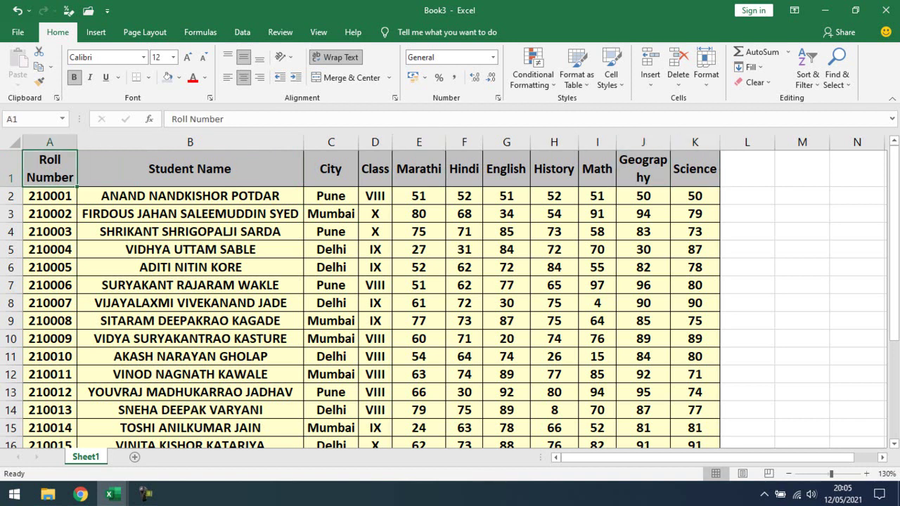
{"action": "key", "text": "ctrl+Down"}
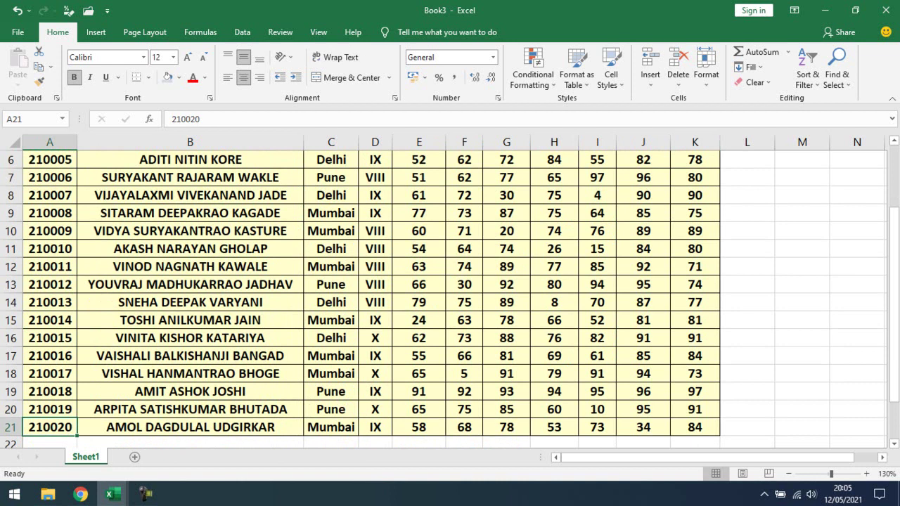
{"action": "key", "text": "ctrl+Right"}
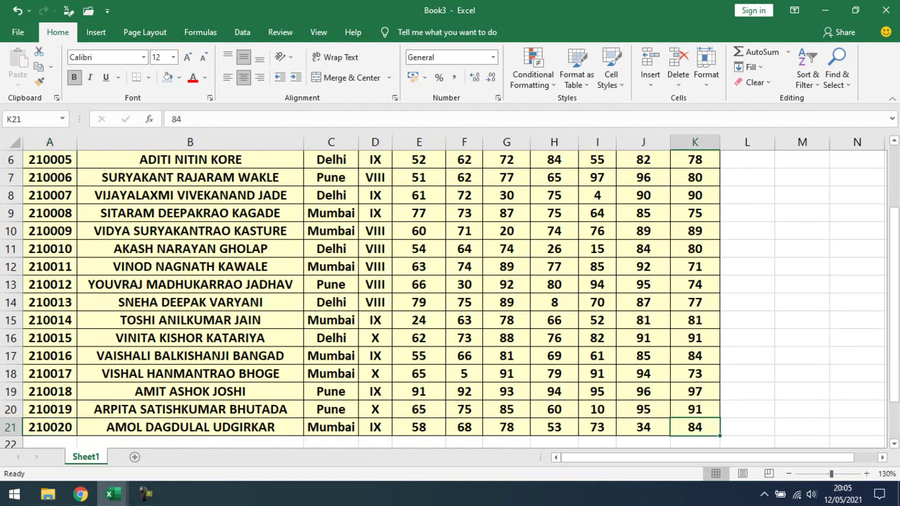
{"action": "key", "text": "ctrl+Up"}
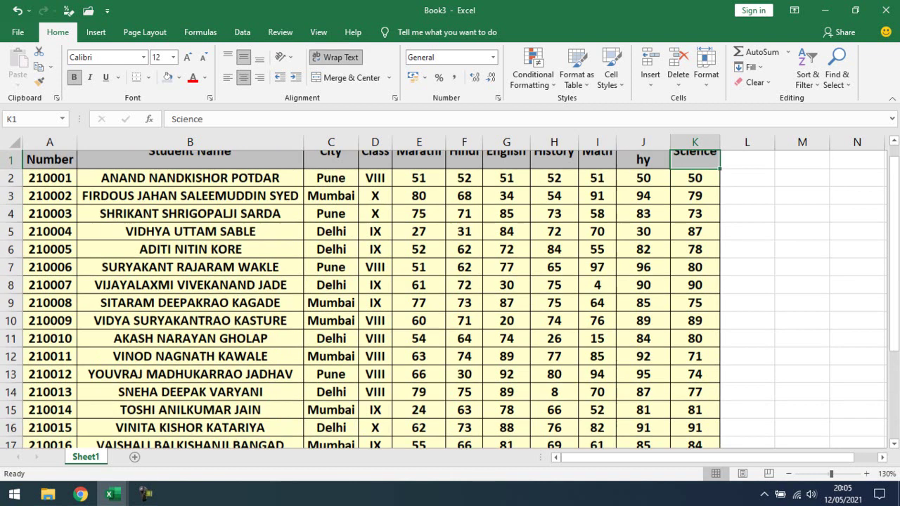
{"action": "key", "text": "ctrl+Left"}
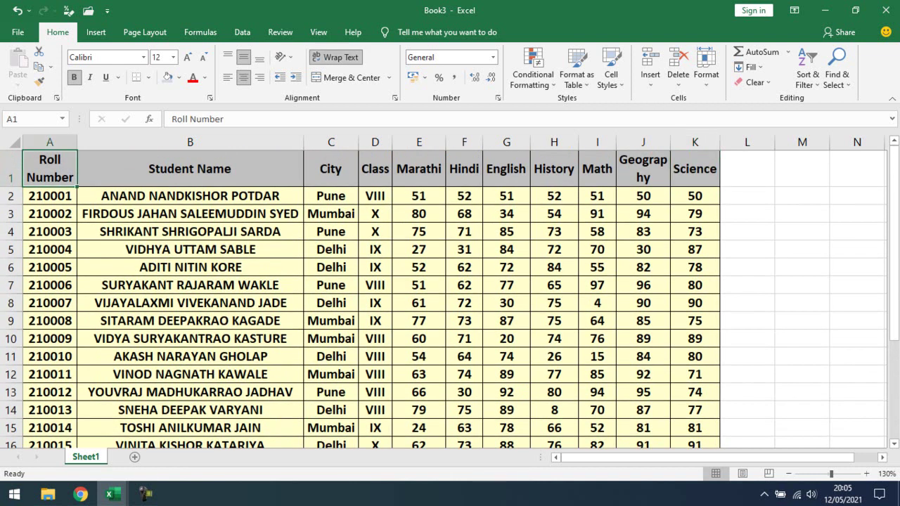
{"action": "key", "text": "Down"}
{"action": "key", "text": "Down"}
{"action": "key", "text": "Down"}
{"action": "key", "text": "Down"}
{"action": "key", "text": "shift+Down"}
{"action": "key", "text": "shift+Down"}
{"action": "key", "text": "shift+Down"}
{"action": "key", "text": "shift+Down"}
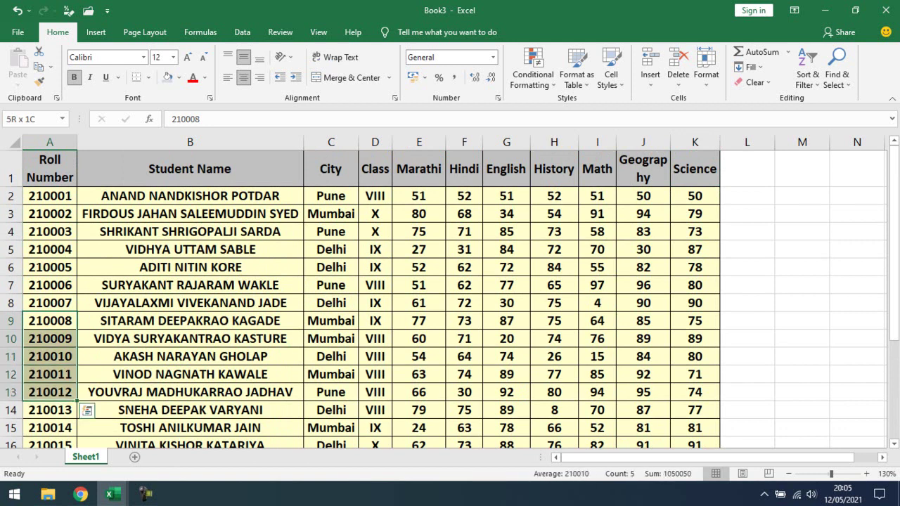
- Clear the roll numbers in A9:A13, then jump past the gap to 210013
{"action": "key", "text": "Delete"}
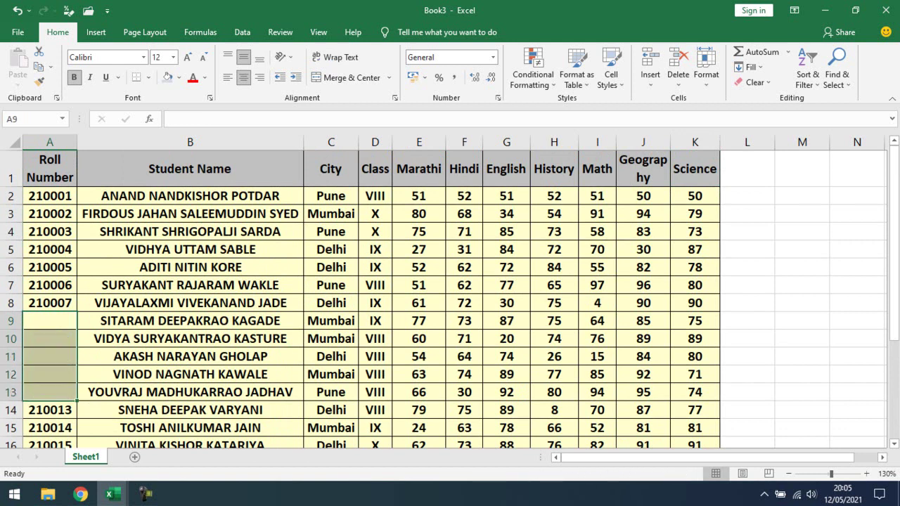
{"action": "key", "text": "Up"}
{"action": "key", "text": "Up"}
{"action": "key", "text": "Up"}
{"action": "key", "text": "Up"}
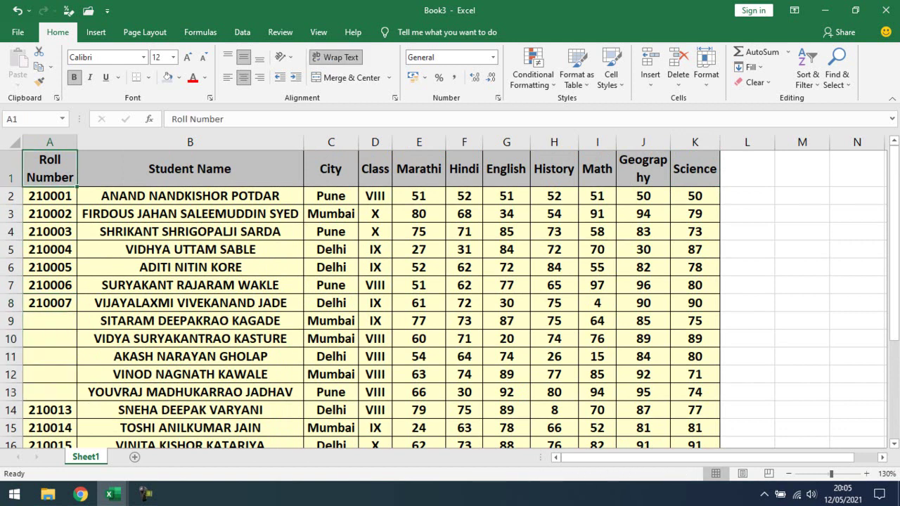
{"action": "key", "text": "Down"}
{"action": "key", "text": "Down"}
{"action": "key", "text": "Down"}
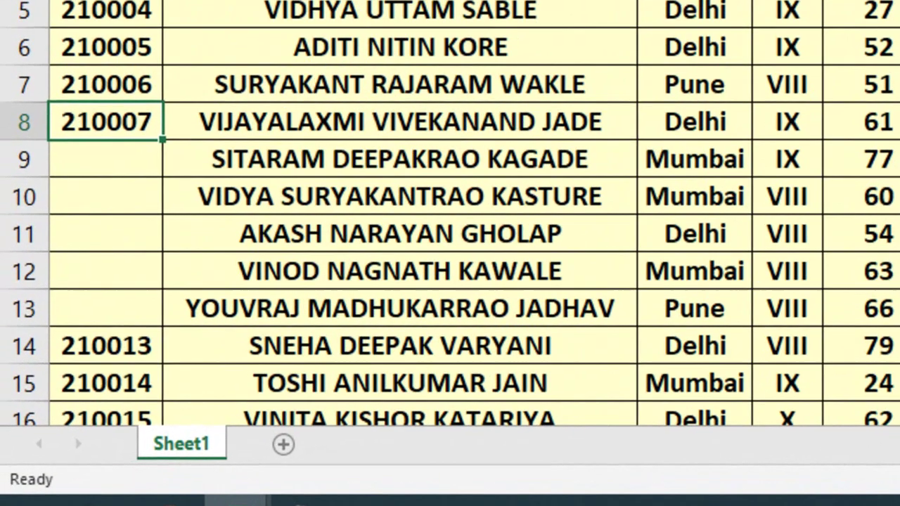
{"action": "key", "text": "ctrl+Down"}
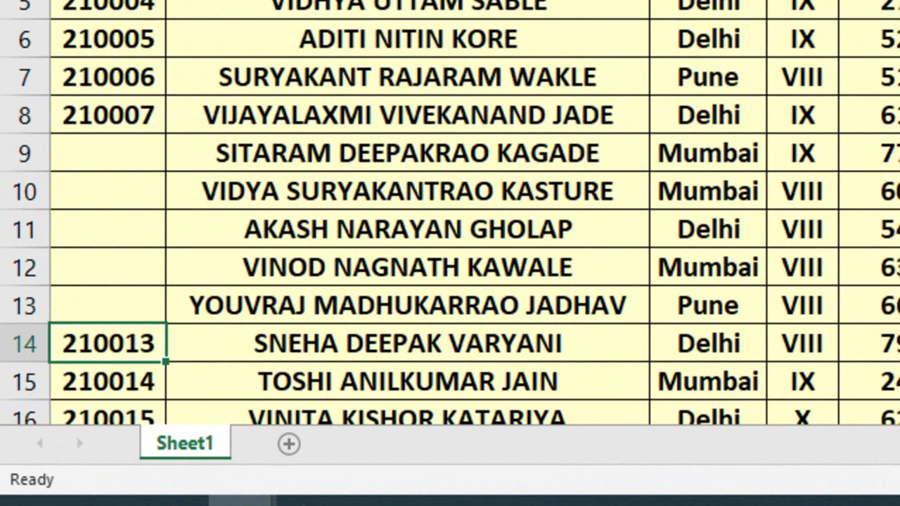
- Jump with Ctrl+arrows to roll number 210020, back to the top-left cell, then to Science
{"action": "key", "text": "ctrl+Down"}
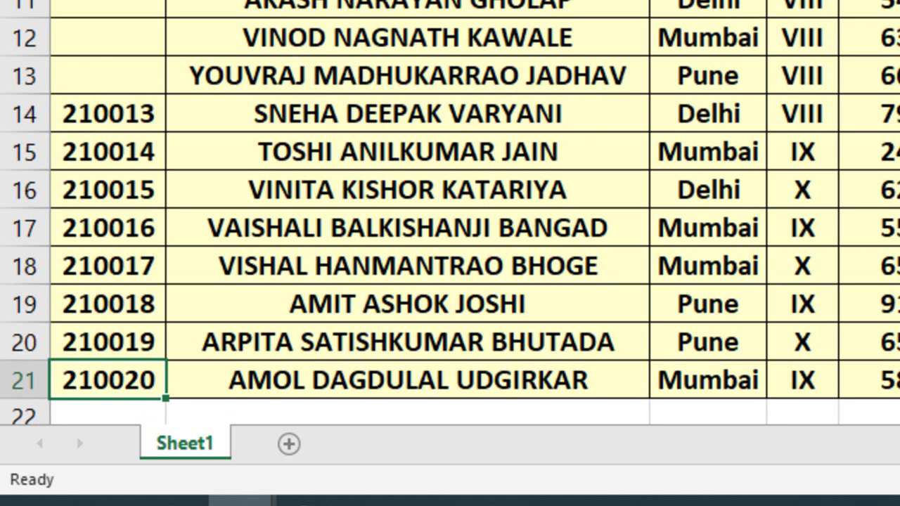
{"action": "key", "text": "ctrl+Up"}
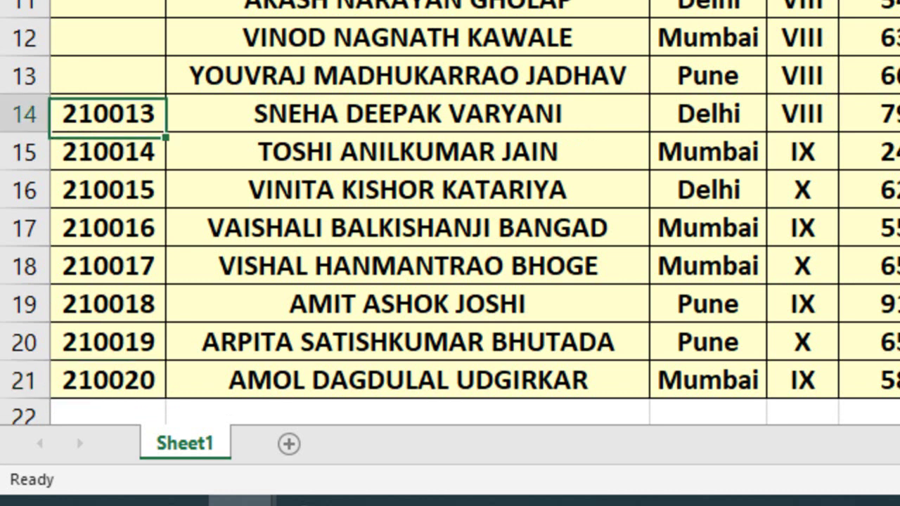
{"action": "scroll", "coordinate": [450, 211], "scroll_direction": "up", "scroll_amount": 2}
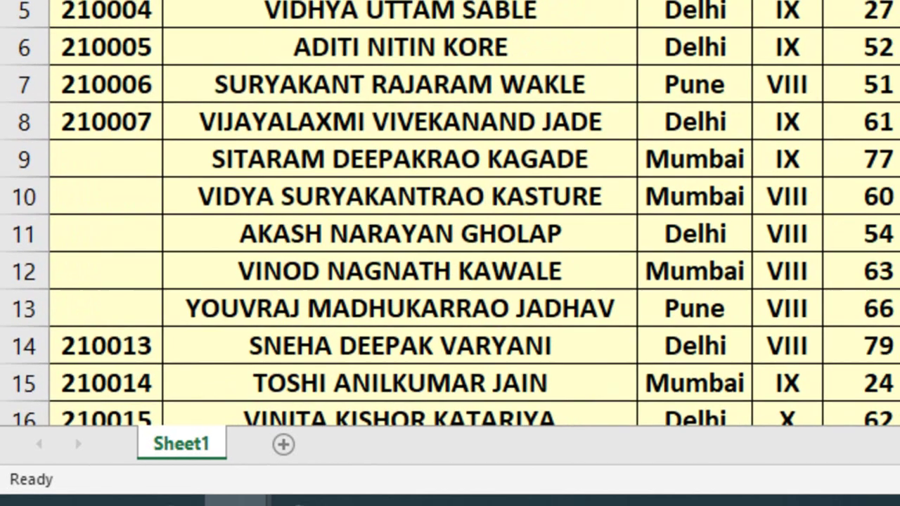
{"action": "key", "text": "ctrl+Up"}
{"action": "key", "text": "ctrl+Up"}
{"action": "key", "text": "ctrl+Right"}
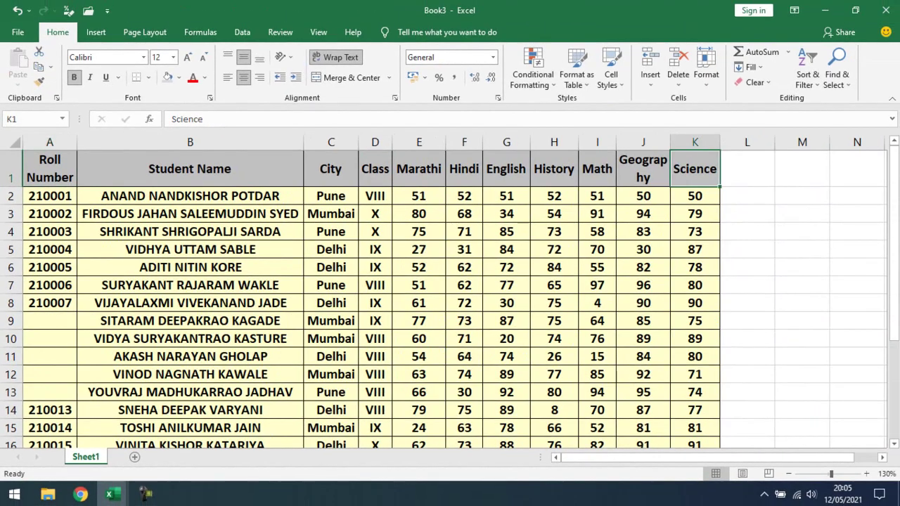
- Restore roll numbers 210008–210012 in A9:A13 and jump between the Roll Number and Science headers
{"action": "key", "text": "ctrl+Left"}
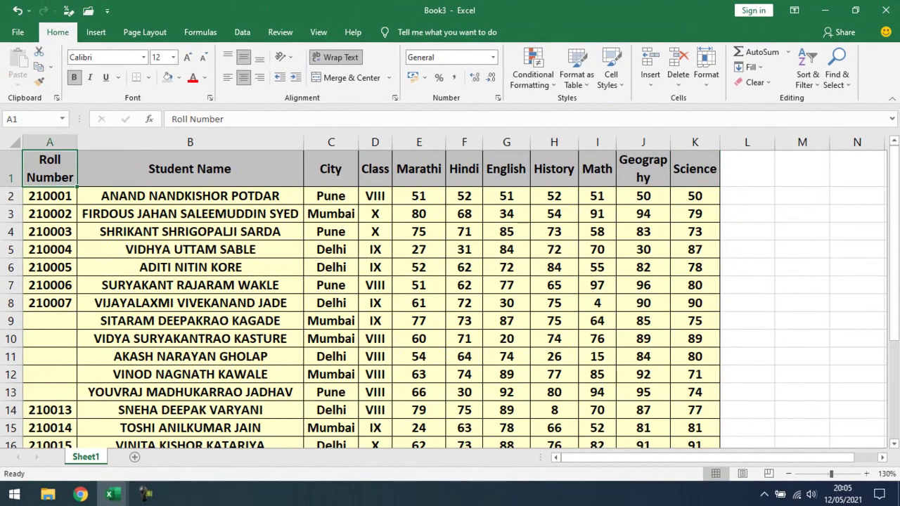
{"action": "key", "text": "ctrl+e"}
{"action": "key", "text": "ctrl+Up"}
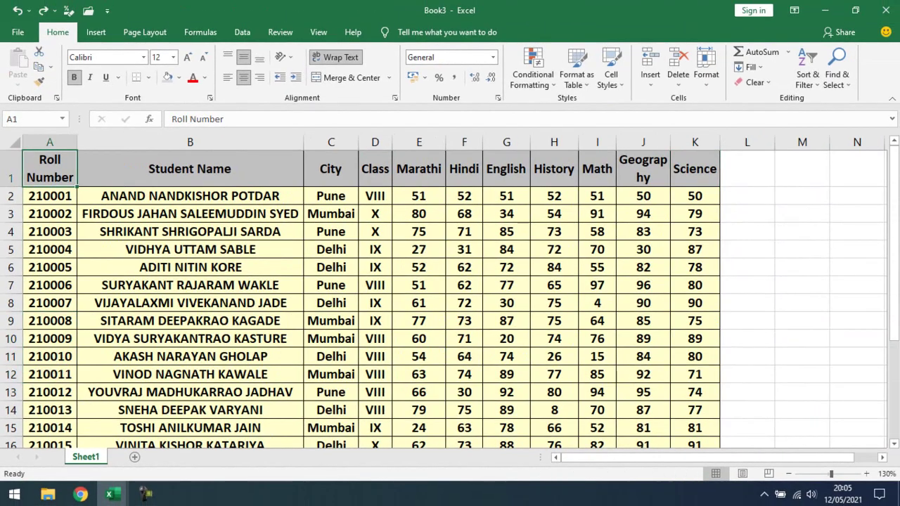
{"action": "key", "text": "ctrl+Right"}
{"action": "key", "text": "ctrl+Left"}
- Step to the first roll number and student name, then to row 4's Class value and its start
{"action": "key", "text": "Down"}
{"action": "key", "text": "Up"}
{"action": "key", "text": "Down"}
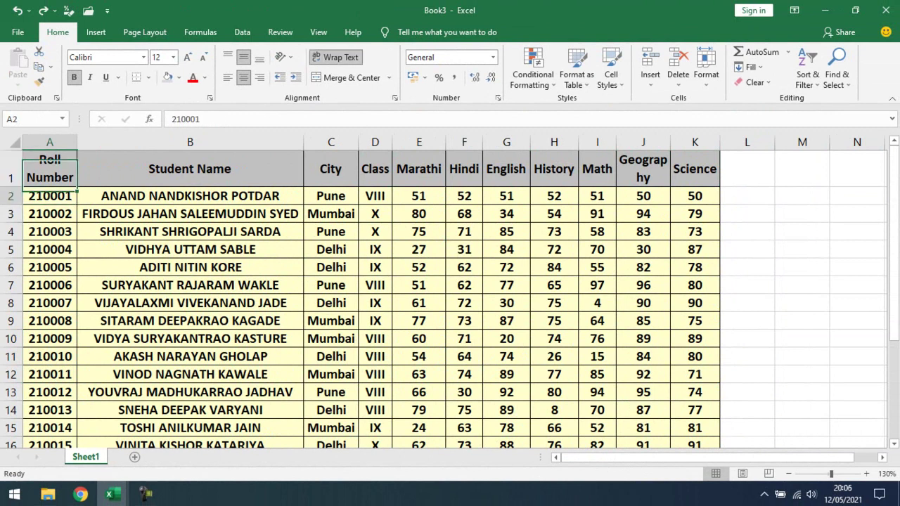
{"action": "key", "text": "Right"}
{"action": "left_click", "coordinate": [375, 231]}
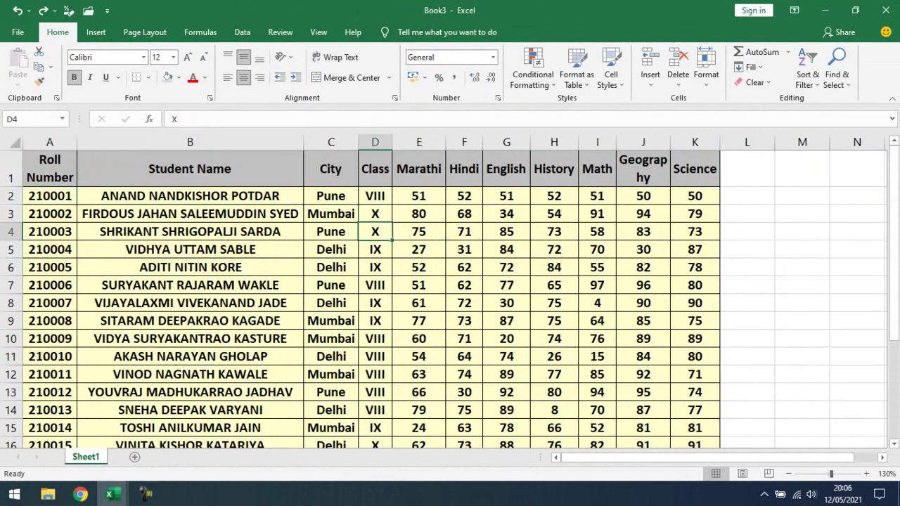
{"action": "key", "text": "ctrl+Left"}
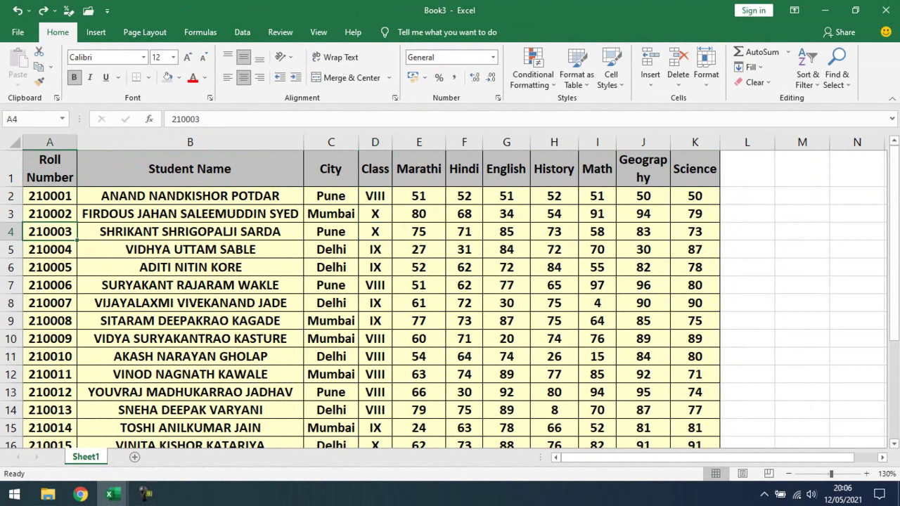
- Use End mode to jump across row 4, return to A1, and select the header row
{"action": "key", "text": "End"}
{"action": "key", "text": "End"}
{"action": "key", "text": "ctrl+Right"}
{"action": "key", "text": "ctrl+Left"}
{"action": "key", "text": "ctrl+Up"}
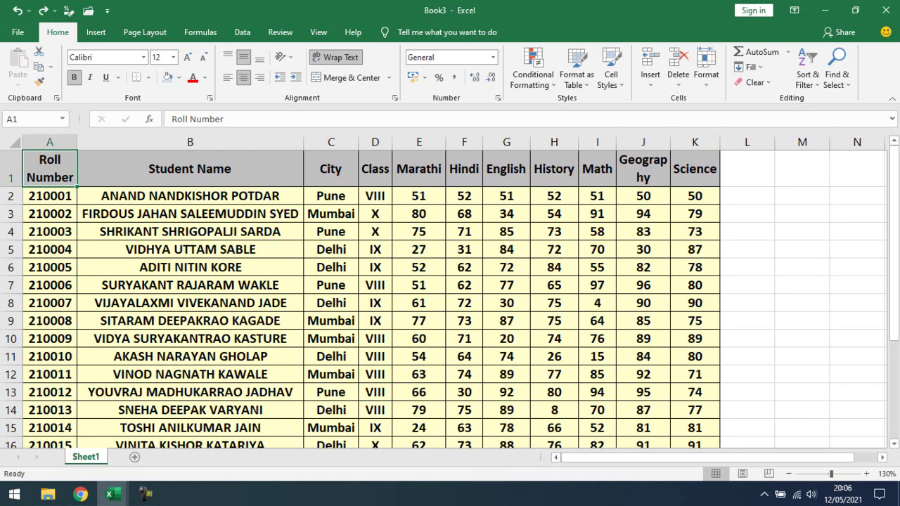
{"action": "key", "text": "ctrl+shift+Right"}
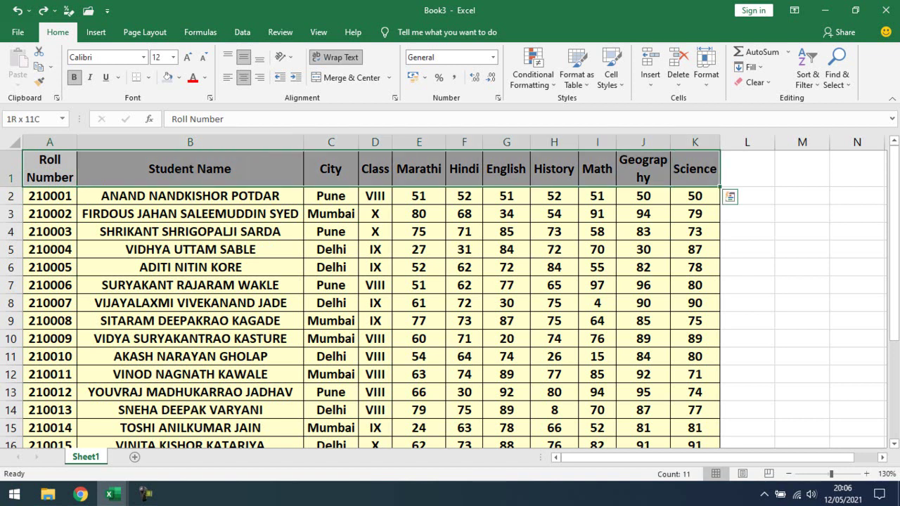
{"action": "key", "text": "ctrl+shift+Down"}
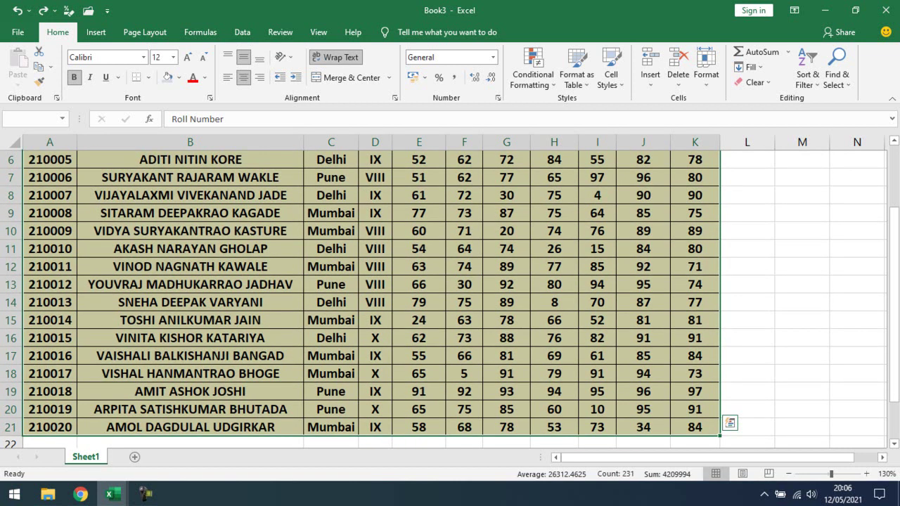
{"action": "key", "text": "ctrl+Home"}
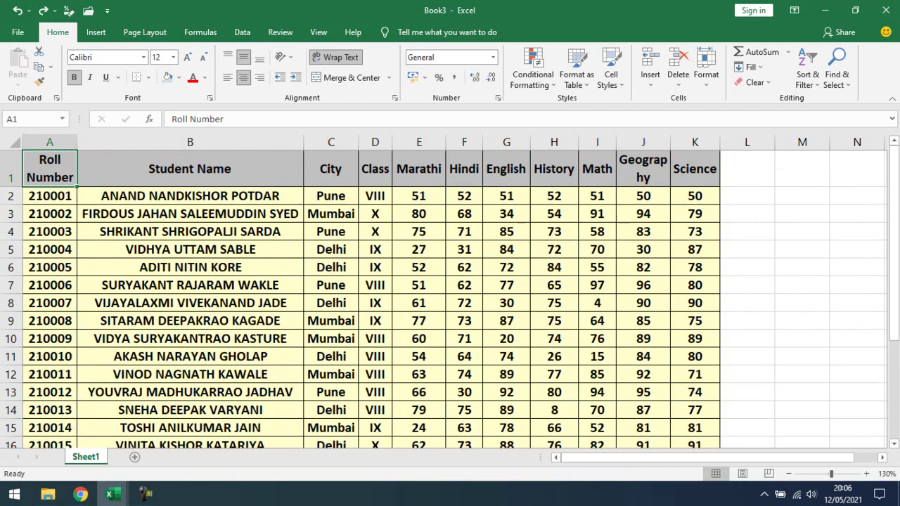
{"action": "left_click", "coordinate": [50, 196]}
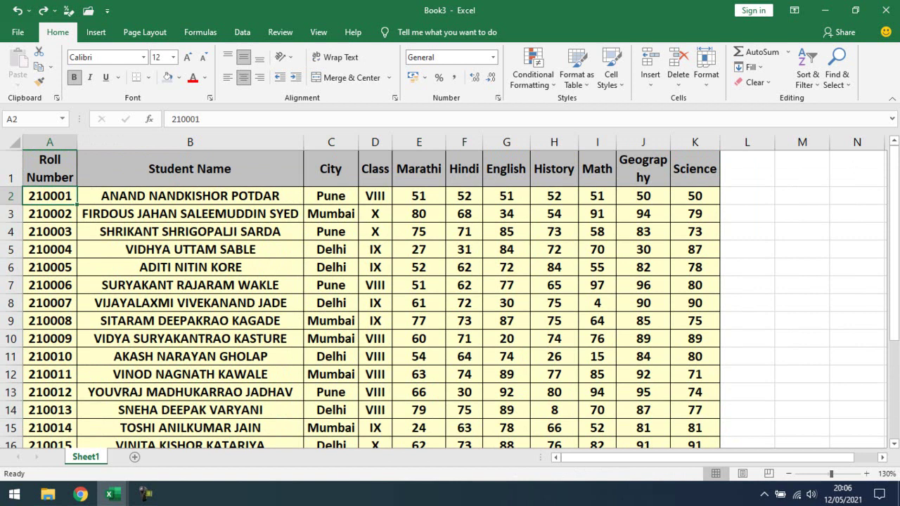
{"action": "key", "text": "ctrl+shift+Down"}
{"action": "key", "text": "ctrl+Home"}
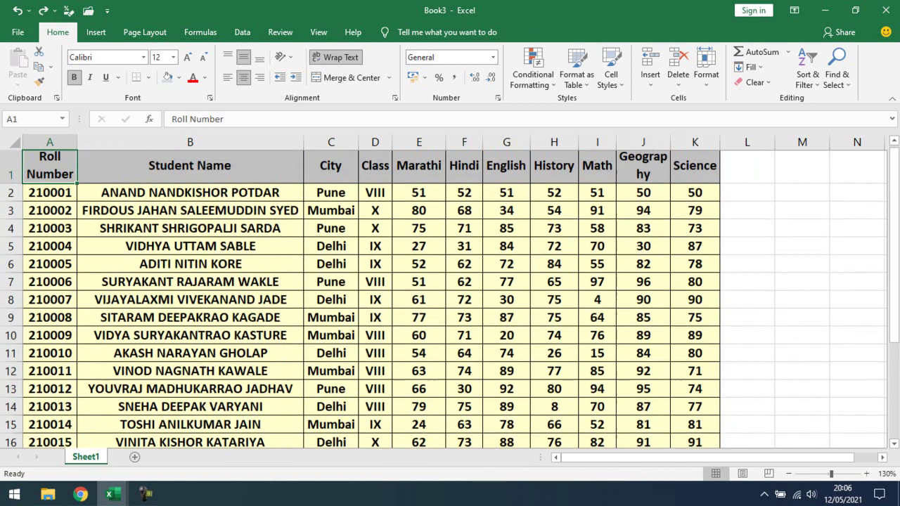
{"action": "key", "text": "ctrl+shift+Right"}
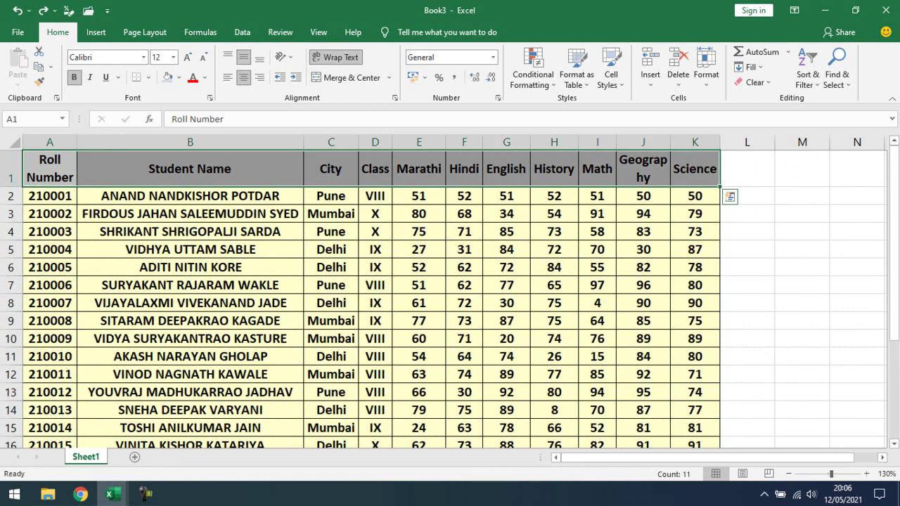
{"action": "key", "text": "Right"}
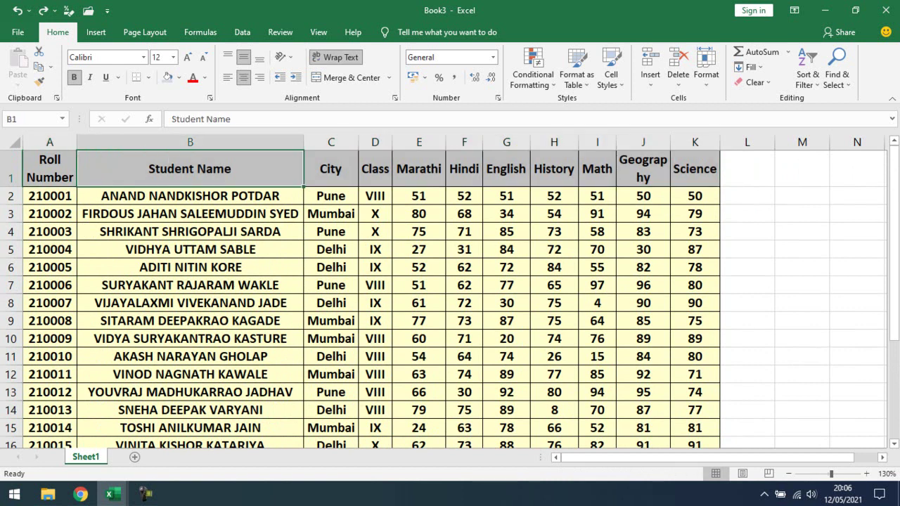
{"action": "key", "text": "ctrl+shift+Down"}
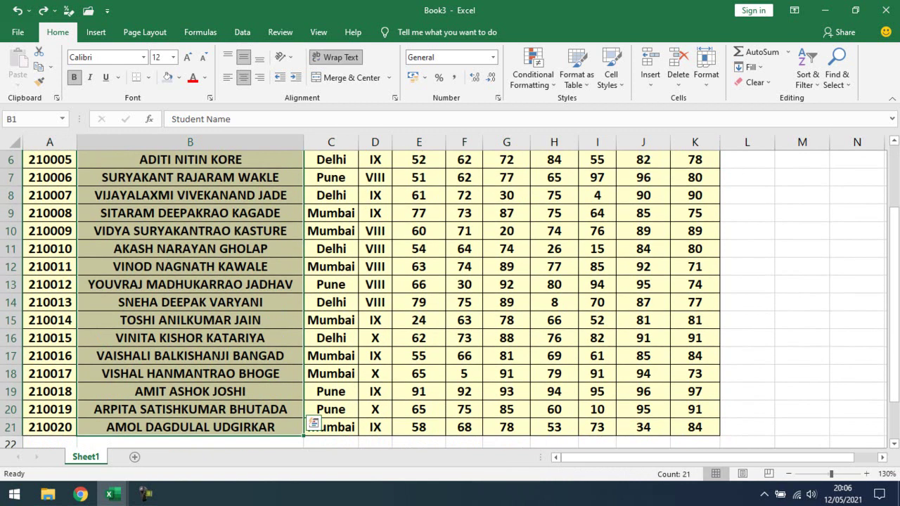
{"action": "scroll", "coordinate": [450, 291], "scroll_direction": "down", "scroll_amount": 2, "text": "ctrl"}
{"action": "scroll", "coordinate": [451, 291], "scroll_direction": "down", "scroll_amount": 1, "text": "ctrl"}
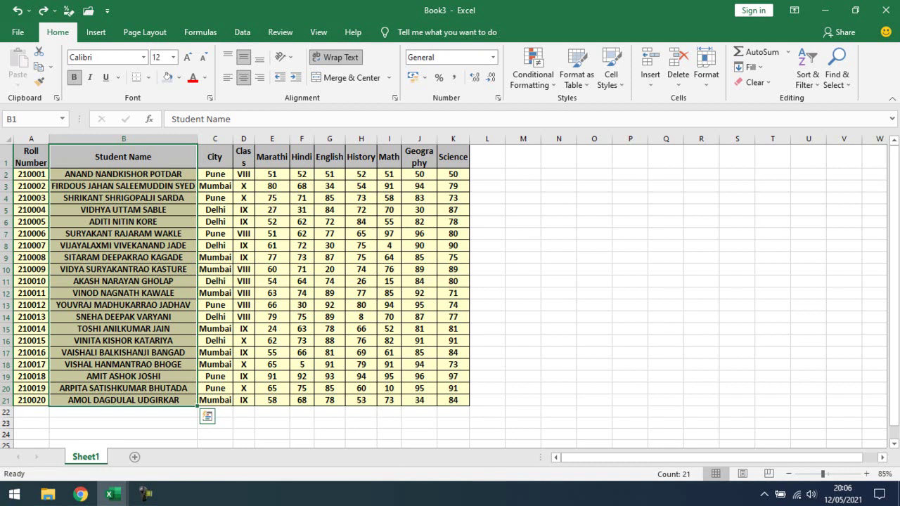
{"action": "key", "text": "Escape"}
{"action": "scroll", "coordinate": [450, 292], "scroll_direction": "up", "scroll_amount": 1}
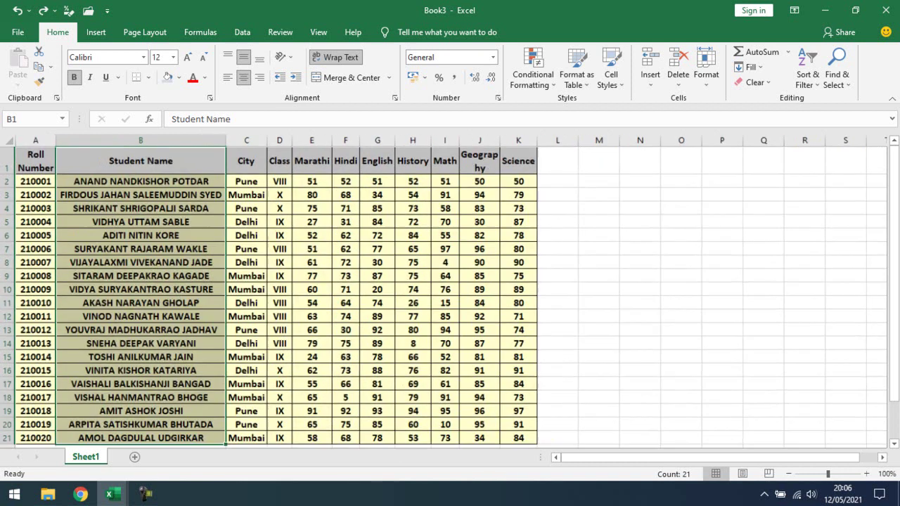
{"action": "scroll", "coordinate": [451, 292], "scroll_direction": "up", "scroll_amount": 1}
{"action": "scroll", "coordinate": [450, 291], "scroll_direction": "up", "scroll_amount": 1}
{"action": "scroll", "coordinate": [450, 291], "scroll_direction": "up", "scroll_amount": 2}
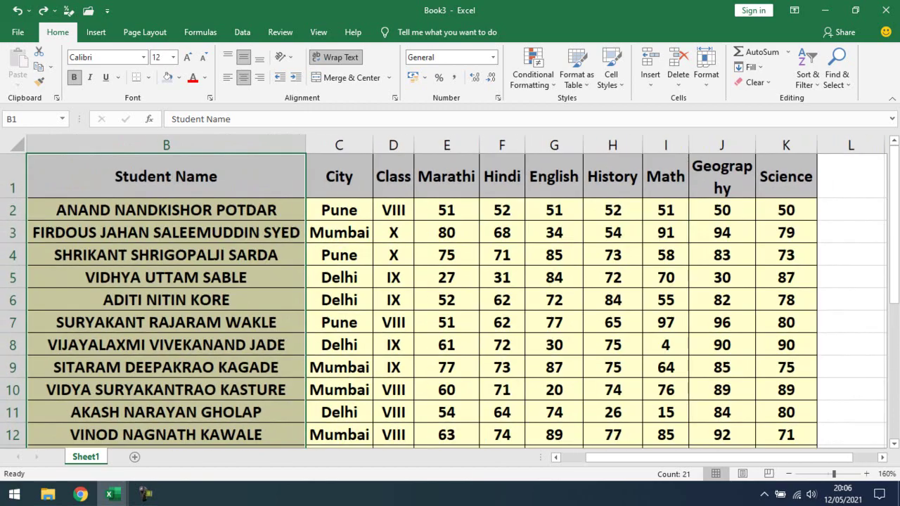
{"action": "scroll", "coordinate": [450, 291], "scroll_direction": "down", "scroll_amount": 2}
{"action": "scroll", "coordinate": [450, 292], "scroll_direction": "down", "scroll_amount": 1}
{"action": "scroll", "coordinate": [451, 292], "scroll_direction": "down", "scroll_amount": 1}
{"action": "scroll", "coordinate": [450, 292], "scroll_direction": "down", "scroll_amount": 1}
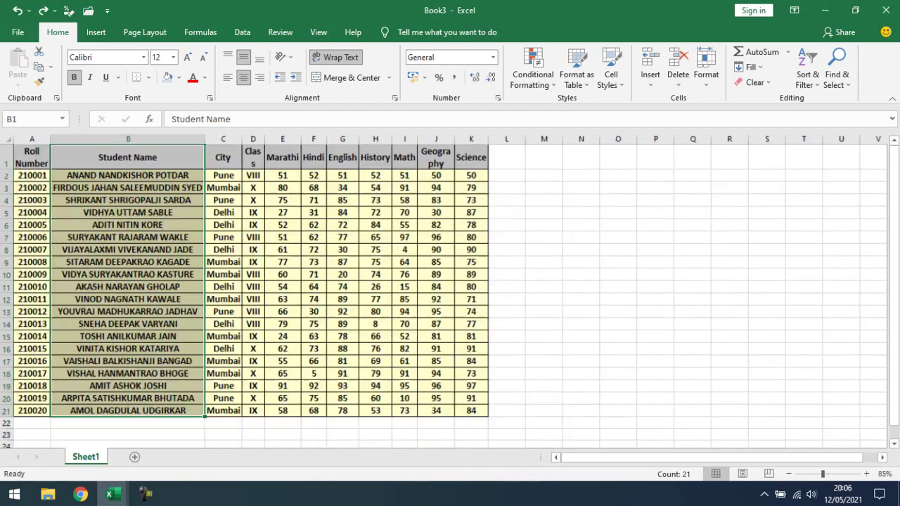
{"action": "scroll", "coordinate": [450, 292], "scroll_direction": "up", "scroll_amount": 1}
{"action": "scroll", "coordinate": [450, 292], "scroll_direction": "up", "scroll_amount": 1}
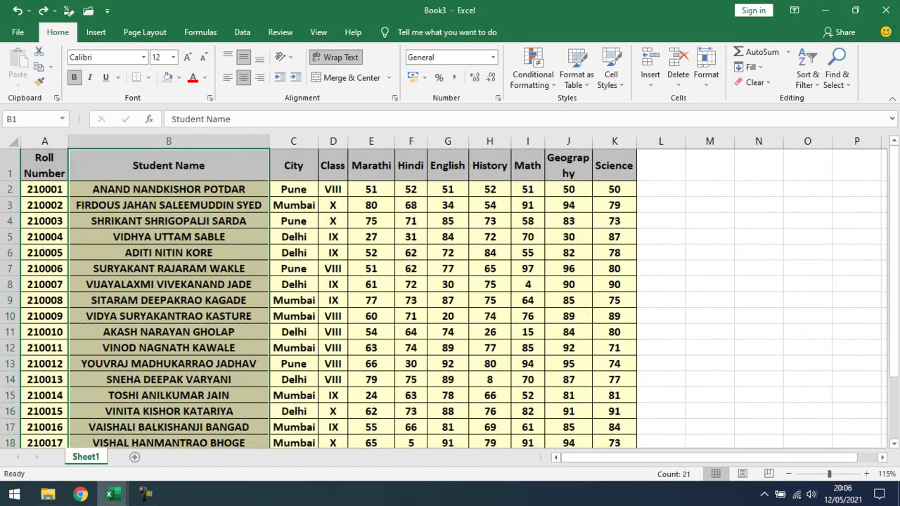
{"action": "scroll", "coordinate": [450, 291], "scroll_direction": "down", "scroll_amount": 1}
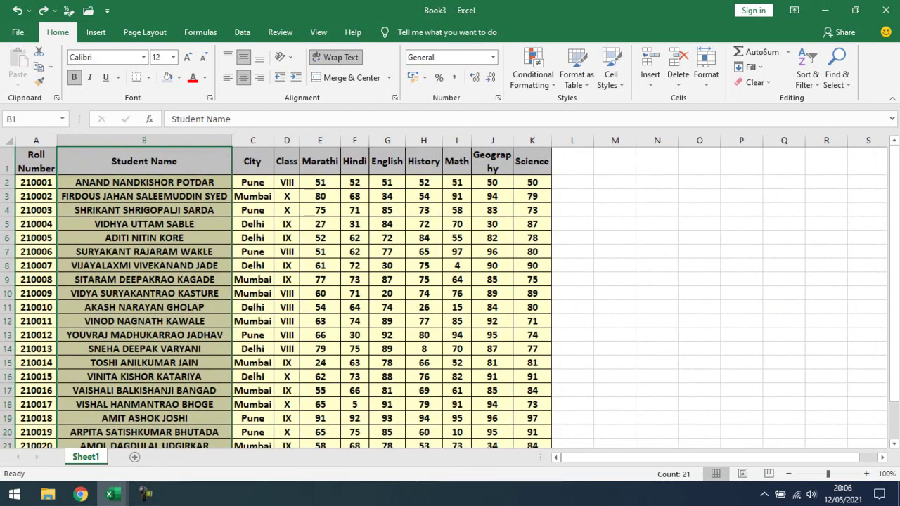
{"action": "scroll", "coordinate": [450, 292], "scroll_direction": "down", "scroll_amount": 1}
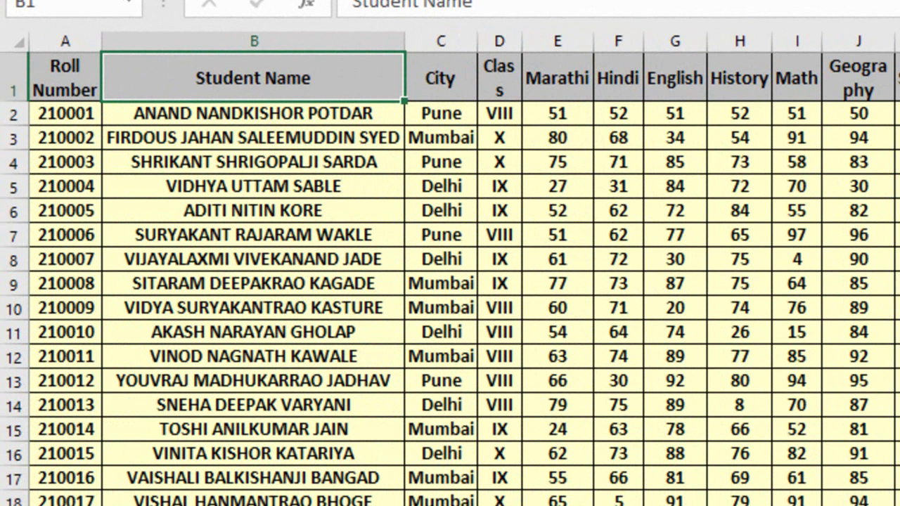
- Select the Marathi marks column, then the first student's whole row of data
{"action": "key", "text": "Right"}
{"action": "key", "text": "Right"}
{"action": "key", "text": "Right"}
{"action": "key", "text": "ctrl+shift+Down"}
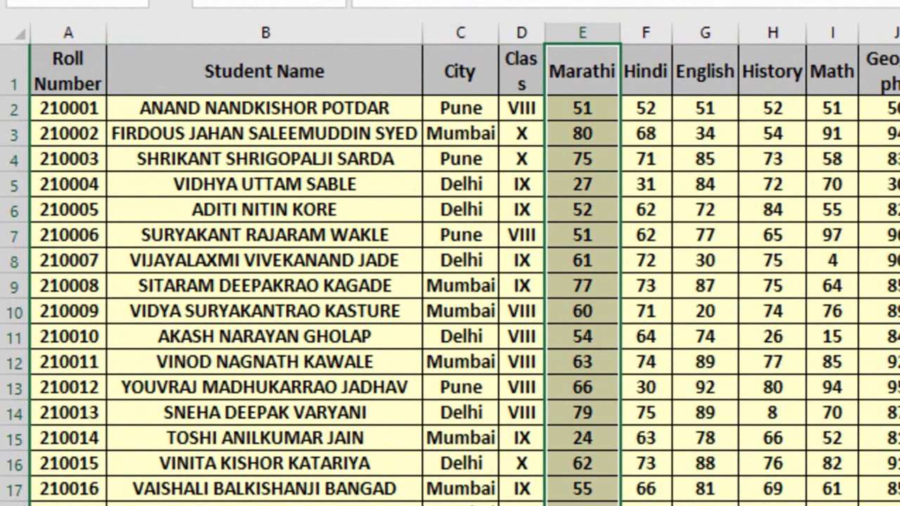
{"action": "key", "text": "Left"}
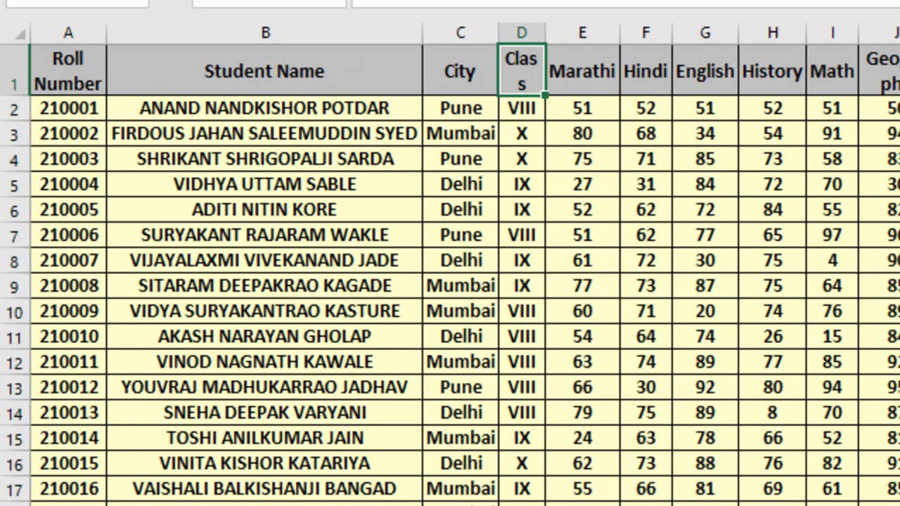
{"action": "key", "text": "Left"}
{"action": "key", "text": "Left"}
{"action": "key", "text": "Left"}
{"action": "key", "text": "Down"}
{"action": "key", "text": "ctrl+shift+Right"}
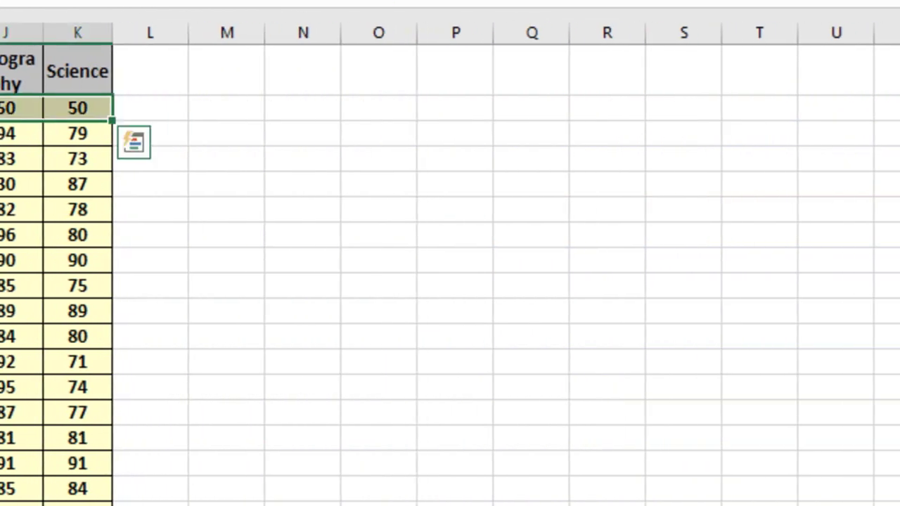
{"action": "key", "text": "Down"}
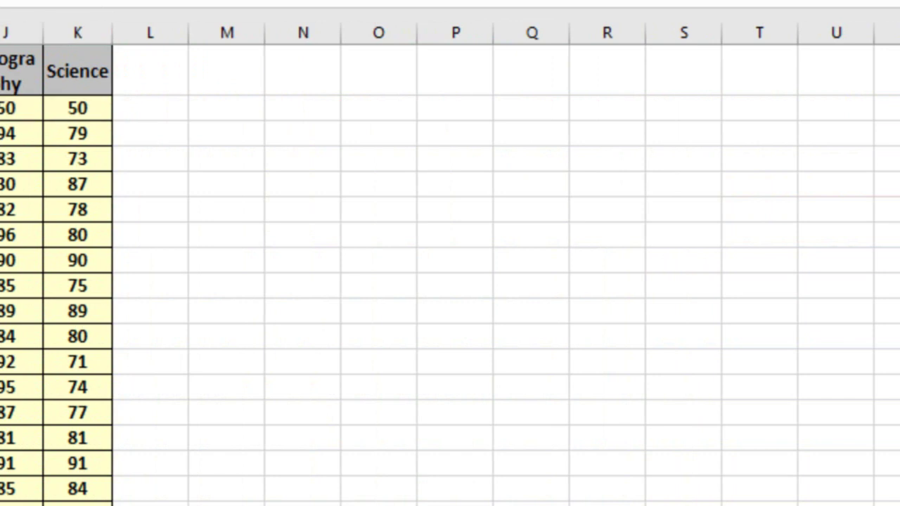
- Select the full marks table with Ctrl+Shift+Right and Down, then return to A1
{"action": "key", "text": "ctrl+shift+Right"}
{"action": "key", "text": "ctrl+shift+Down"}
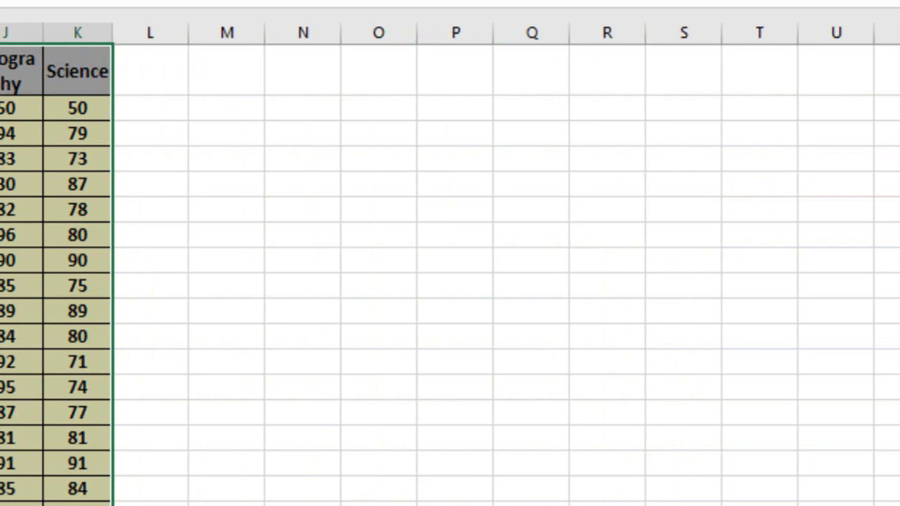
{"action": "key", "text": "ctrl+Home"}
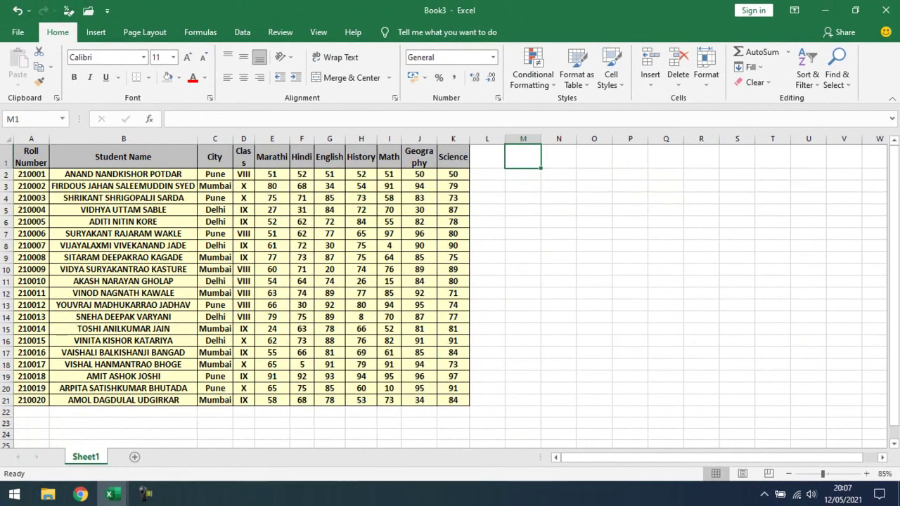
- Drag-select the marks table A1:K21, then switch to the AE_1 workbook
{"action": "left_click", "coordinate": [452, 156]}
{"action": "left_click", "coordinate": [31, 157]}
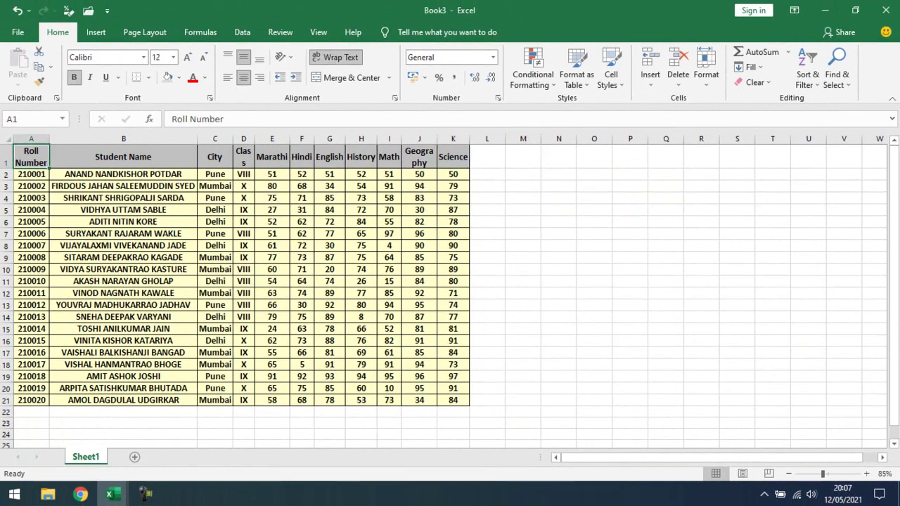
{"action": "left_click_drag", "start_coordinate": [31, 157], "coordinate": [457, 400]}
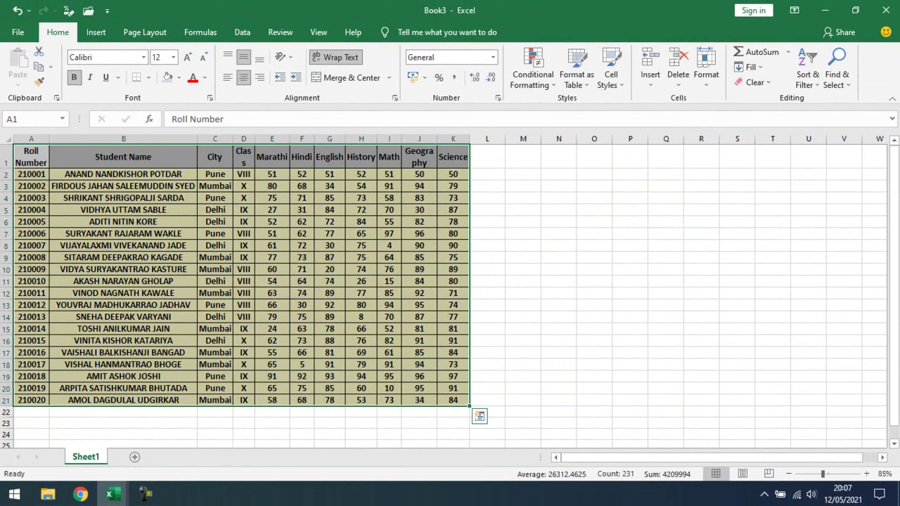
{"action": "key", "text": "alt+Tab"}
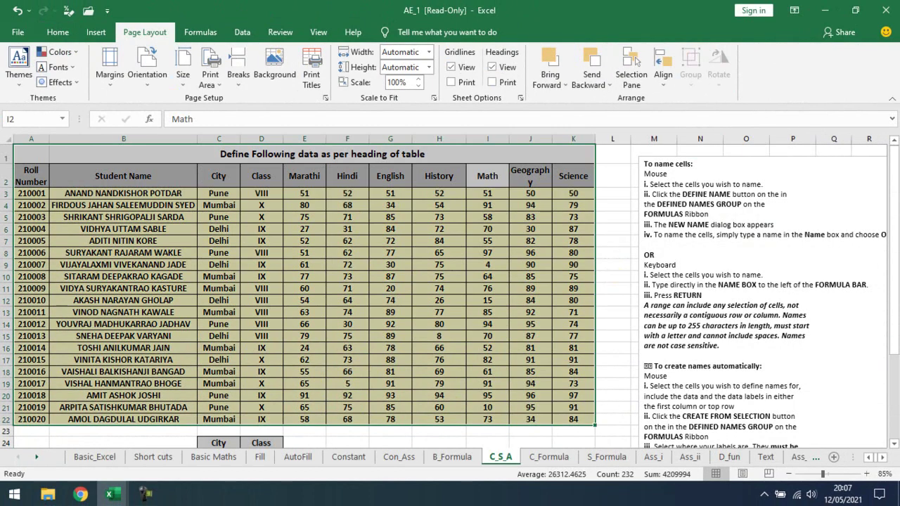
- Move back through the sheets toward AutoFill and browse the shortcut list in column A
{"action": "key", "text": "ctrl+Page_Up"}
{"action": "key", "text": "ctrl+Page_Up"}
{"action": "key", "text": "ctrl+Page_Up"}
{"action": "key", "text": "ctrl+Page_Up"}
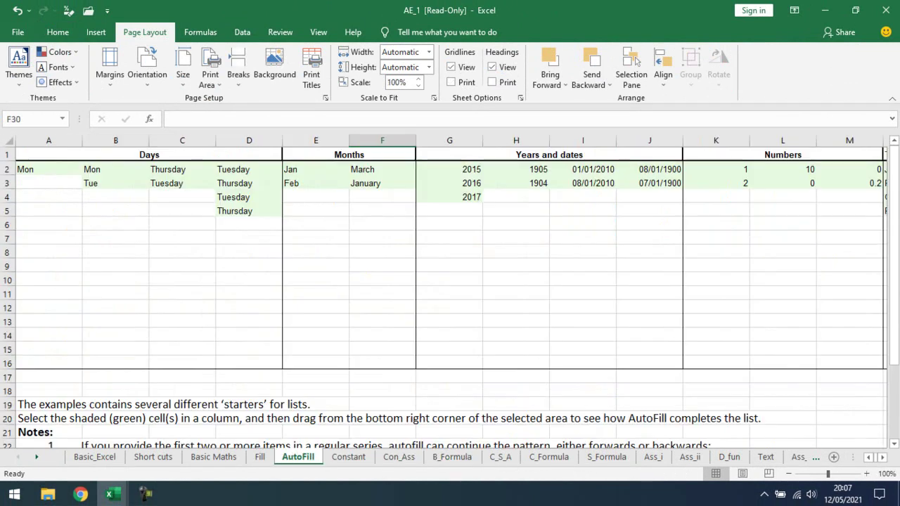
{"action": "key", "text": "ctrl+Page_Up"}
{"action": "key", "text": "ctrl+Page_Up"}
{"action": "key", "text": "ctrl+Page_Up"}
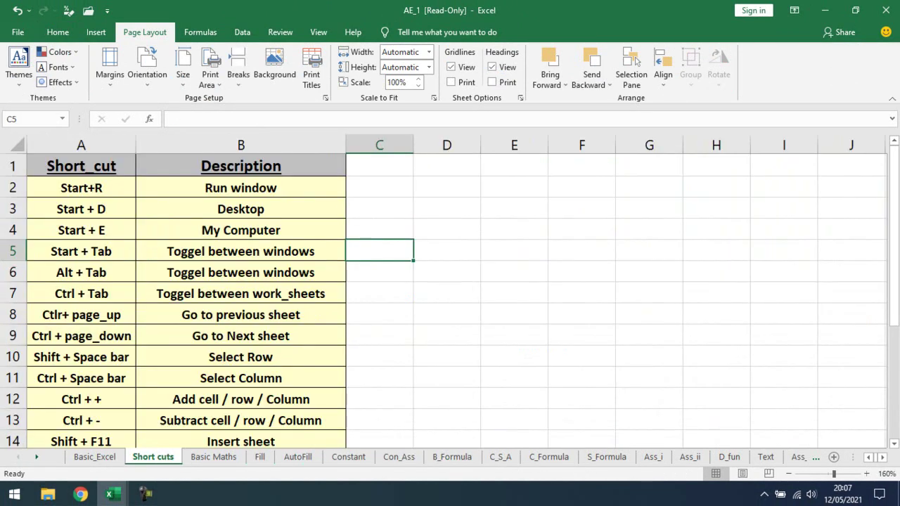
{"action": "key", "text": "Left"}
{"action": "key", "text": "Left"}
{"action": "key", "text": "Down"}
{"action": "key", "text": "Down"}
{"action": "key", "text": "Down"}
{"action": "key", "text": "Down"}
{"action": "key", "text": "Down"}
{"action": "key", "text": "Down"}
{"action": "key", "text": "Down"}
{"action": "key", "text": "Down"}
{"action": "key", "text": "Down"}
{"action": "key", "text": "Up"}
{"action": "key", "text": "Up"}
{"action": "key", "text": "Up"}
{"action": "key", "text": "Up"}
{"action": "key", "text": "Up"}
{"action": "key", "text": "Up"}
{"action": "key", "text": "Up"}
{"action": "key", "text": "Up"}
{"action": "key", "text": "Up"}
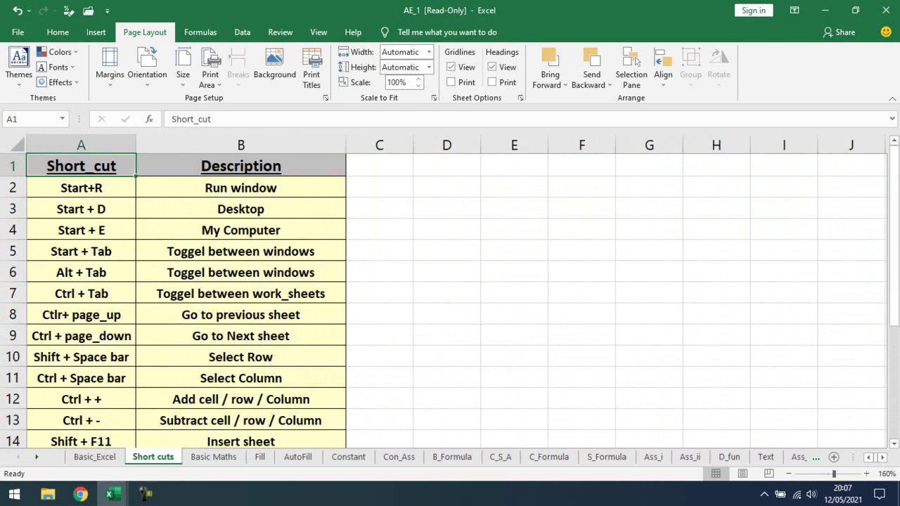
- Move forward to the Basic Maths sheet and step down from the title block toward row 4
{"action": "key", "text": "ctrl+Page_Down"}
{"action": "key", "text": "Down"}
{"action": "key", "text": "Down"}
{"action": "key", "text": "Down"}
{"action": "key", "text": "Up"}
{"action": "key", "text": "Up"}
{"action": "key", "text": "Down"}
{"action": "key", "text": "Down"}
{"action": "key", "text": "Down"}
{"action": "key", "text": "Down"}
{"action": "key", "text": "Down"}
- Enter 'Trans-IT COmputer' into cell D15
{"action": "key", "text": "Right"}
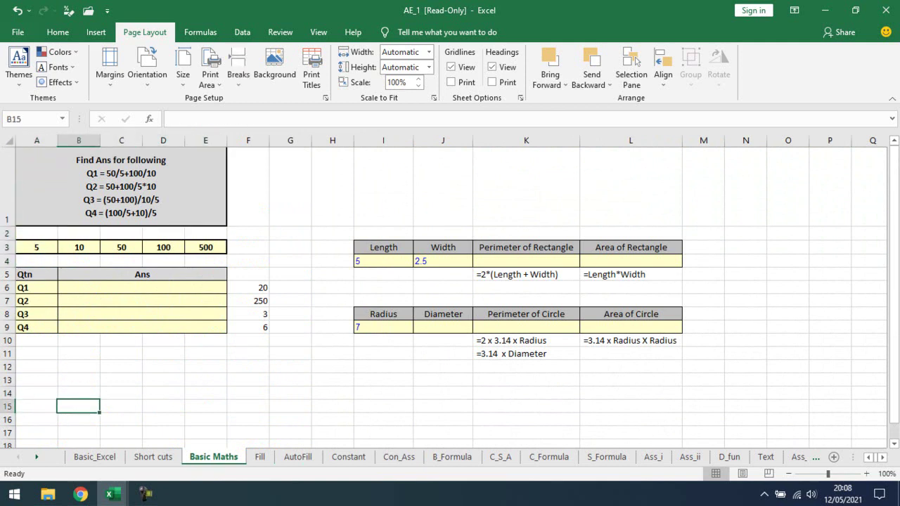
{"action": "key", "text": "Right"}
{"action": "key", "text": "Right"}
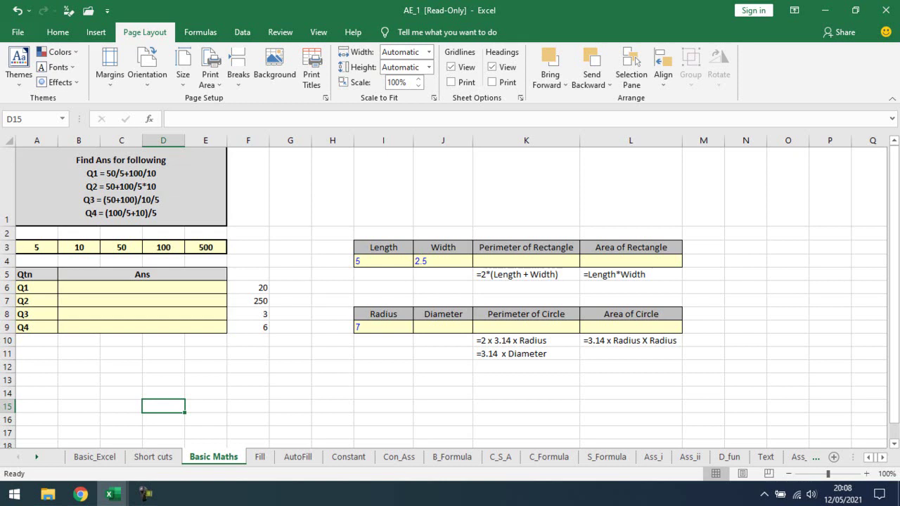
{"action": "scroll", "coordinate": [450, 292], "scroll_direction": "up", "scroll_amount": 2}
{"action": "scroll", "coordinate": [450, 292], "scroll_direction": "up", "scroll_amount": 2}
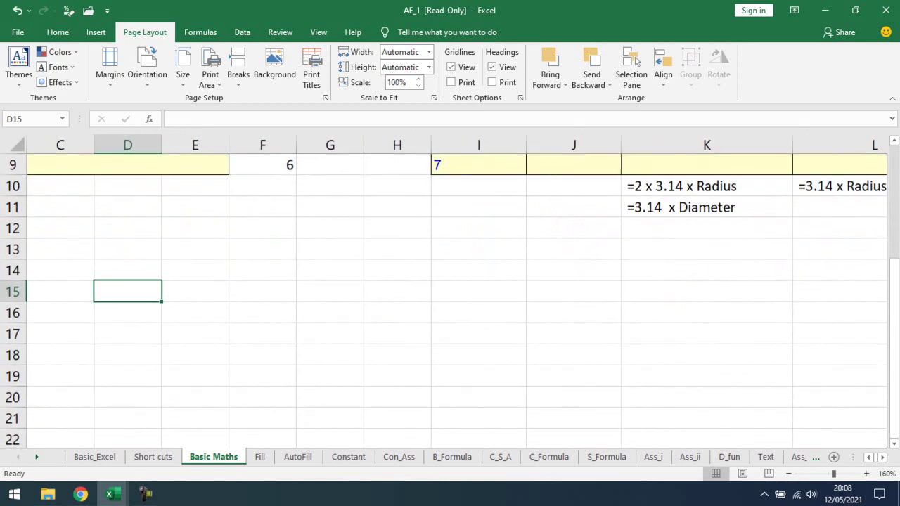
{"action": "scroll", "coordinate": [450, 299], "scroll_direction": "down", "scroll_amount": 1}
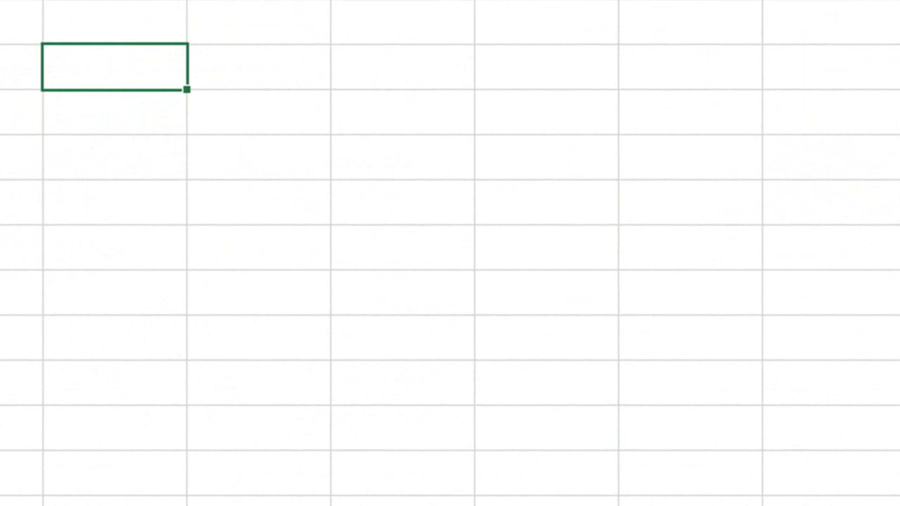
{"action": "type", "text": "Trans-IT COmpu"}
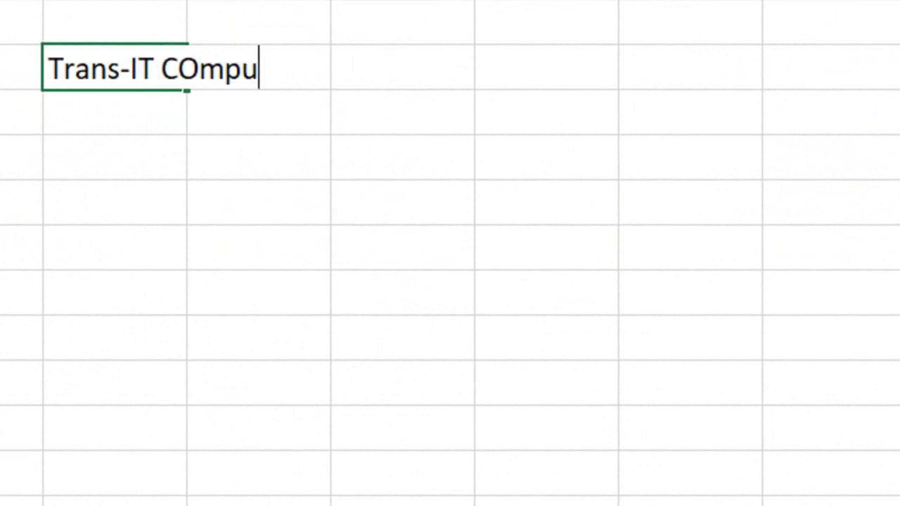
{"action": "type", "text": "ter"}
{"action": "key", "text": "Return"}
- Append 'Institute' to D15's text in the formula bar, making 'Trans-IT Computer Institute'
{"action": "left_click", "coordinate": [114, 67]}
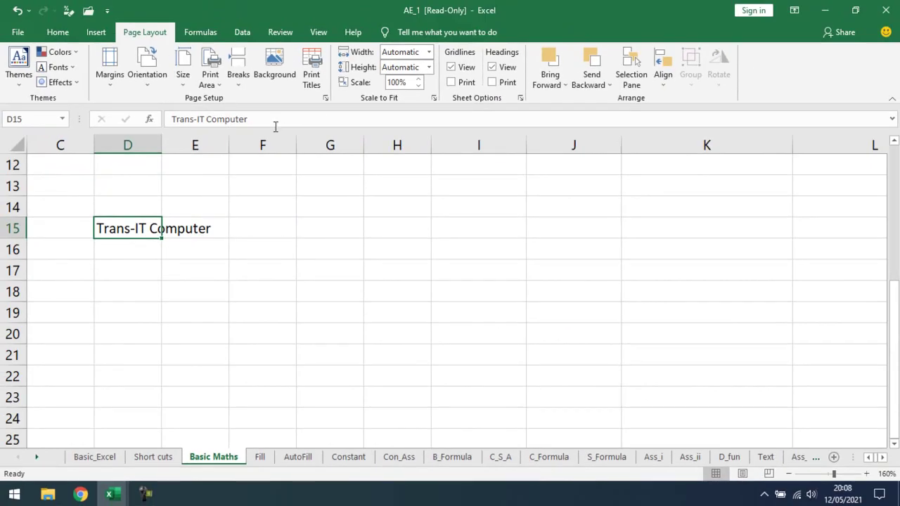
{"action": "left_click", "coordinate": [280, 120]}
{"action": "type", "text": "Institute"}
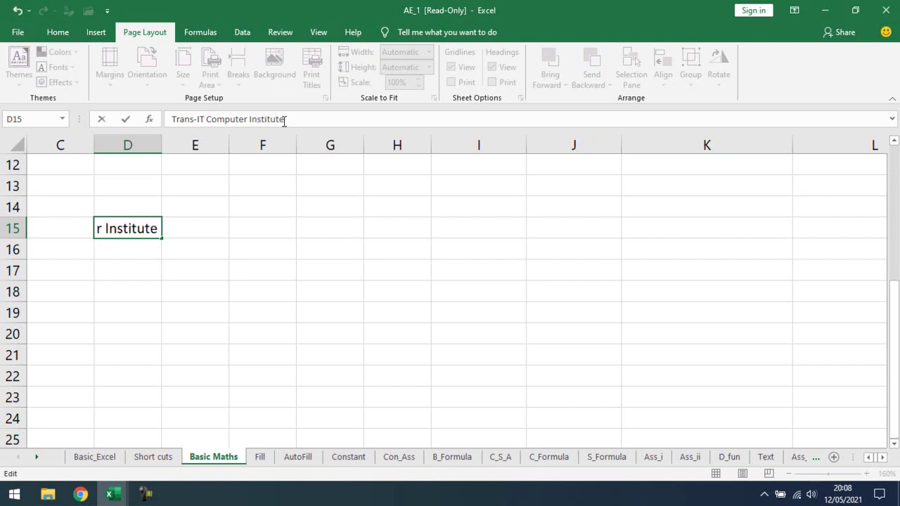
{"action": "key", "text": "Return"}
- Return to D15, then select the neighbouring cells G15 and E15
{"action": "key", "text": "Up"}
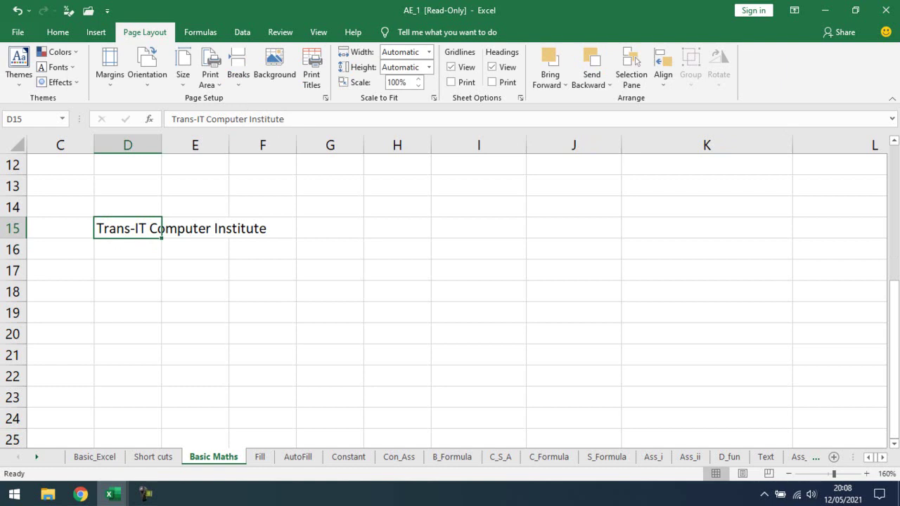
{"action": "left_click", "coordinate": [329, 228]}
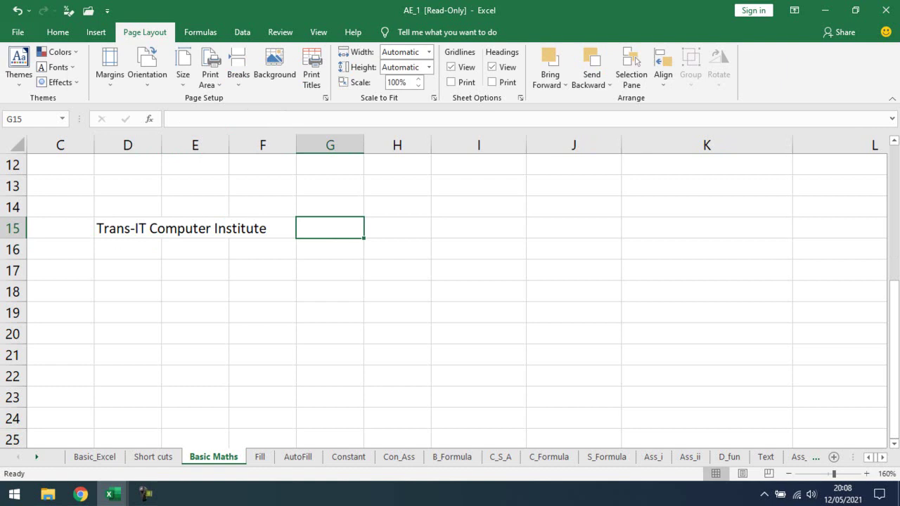
{"action": "left_click", "coordinate": [128, 228]}
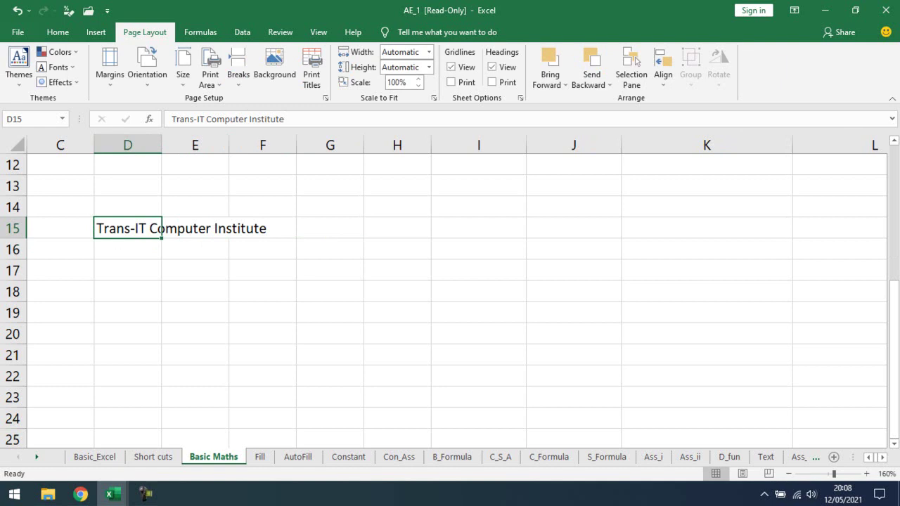
{"action": "left_click", "coordinate": [195, 228]}
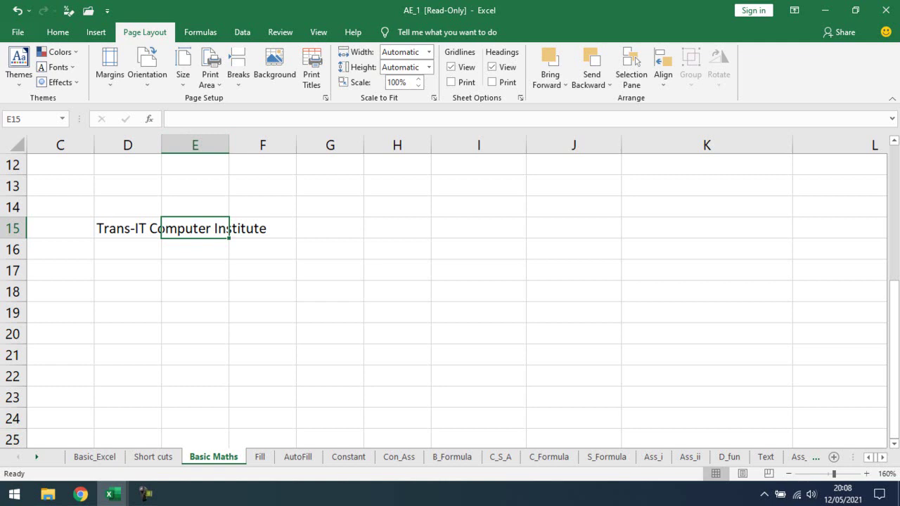
- Enter 'DOmbivli' in E15, check D15's text, then delete E15's entry
{"action": "type", "text": "DOmbivli"}
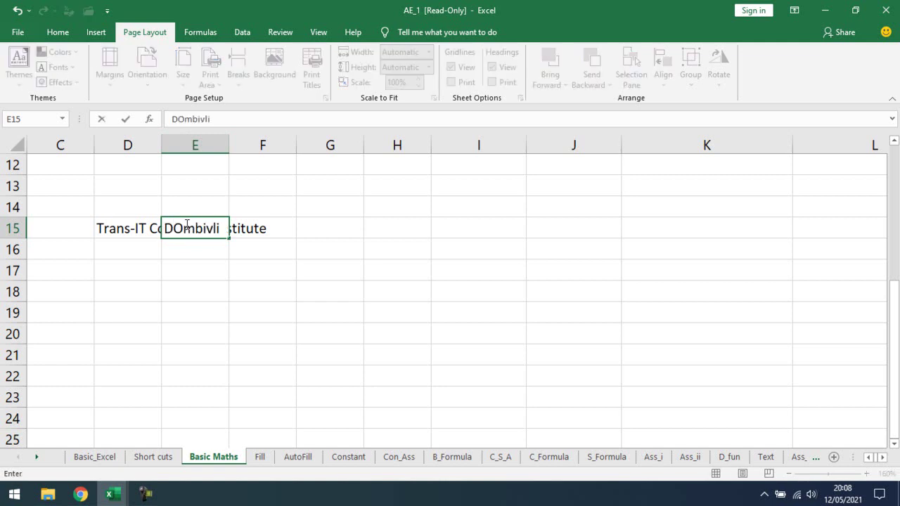
{"action": "key", "text": "Return"}
{"action": "left_click", "coordinate": [195, 228]}
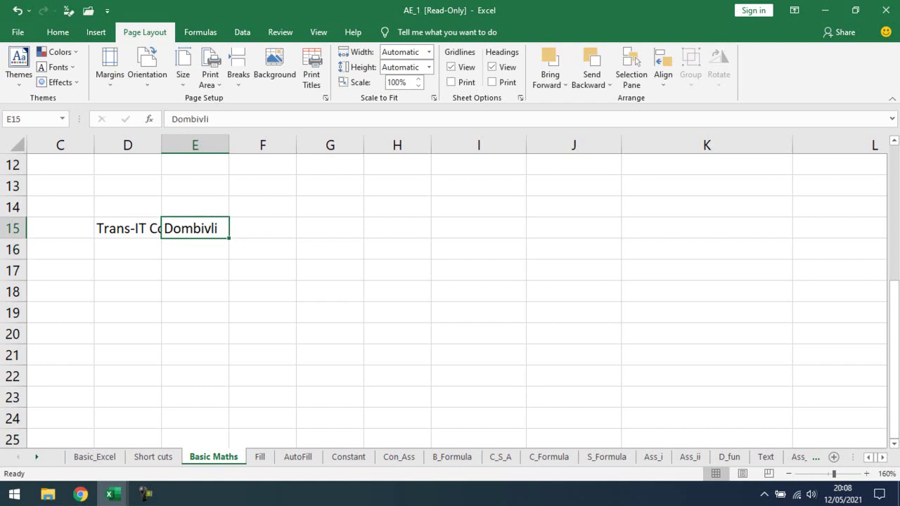
{"action": "left_click", "coordinate": [128, 228]}
{"action": "double_click", "coordinate": [187, 227]}
{"action": "key", "text": "Escape"}
{"action": "key", "text": "Delete"}
- Select cells along row 15 to compare D15's text, ending on E15
{"action": "left_click", "coordinate": [127, 228]}
{"action": "left_click", "coordinate": [195, 228]}
{"action": "left_click", "coordinate": [262, 228]}
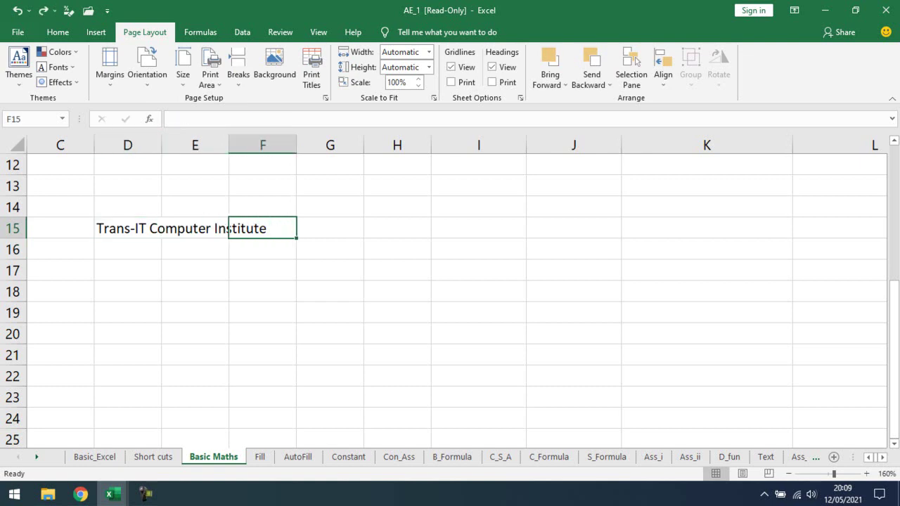
{"action": "left_click", "coordinate": [195, 228]}
{"action": "left_click", "coordinate": [127, 228]}
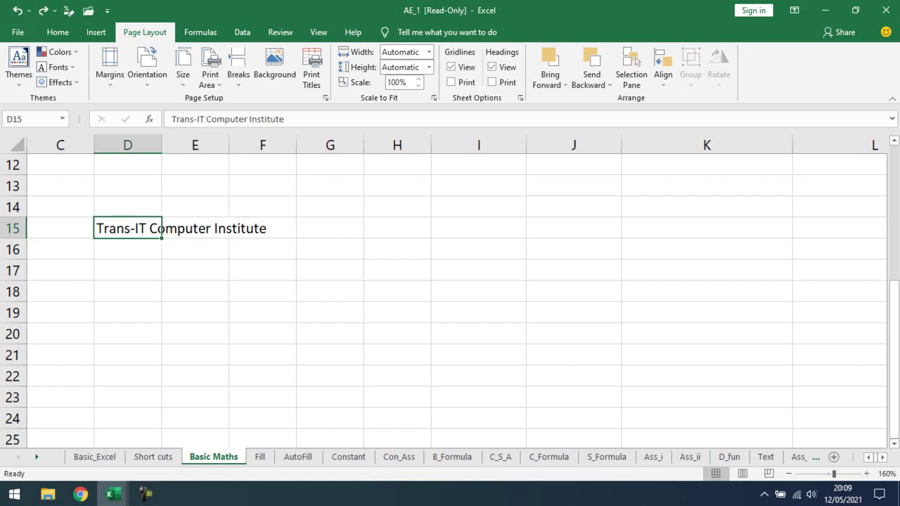
{"action": "left_click", "coordinate": [195, 228]}
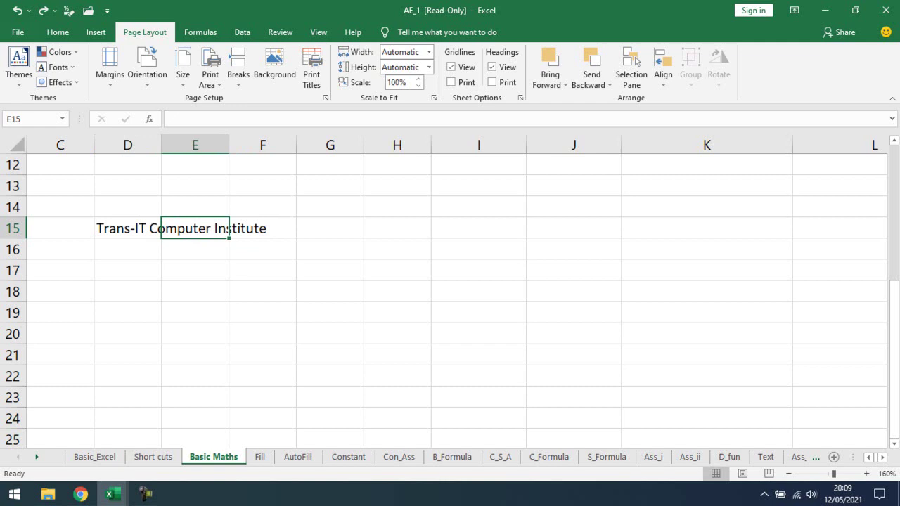
{"action": "left_click", "coordinate": [127, 228]}
{"action": "left_click", "coordinate": [194, 228]}
- Enter 12 in E15 and move back to D15 to see its truncated text
{"action": "type", "text": "12"}
{"action": "key", "text": "Return"}
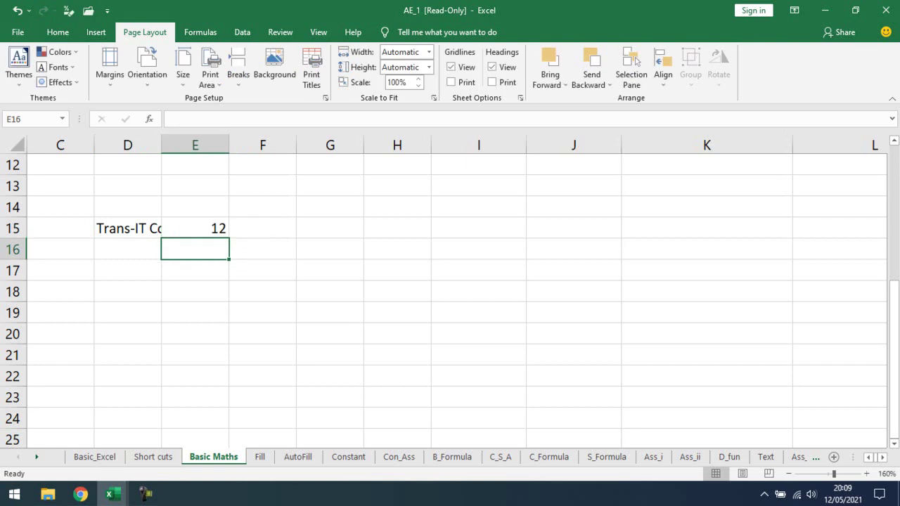
{"action": "key", "text": "Up"}
{"action": "key", "text": "Left"}
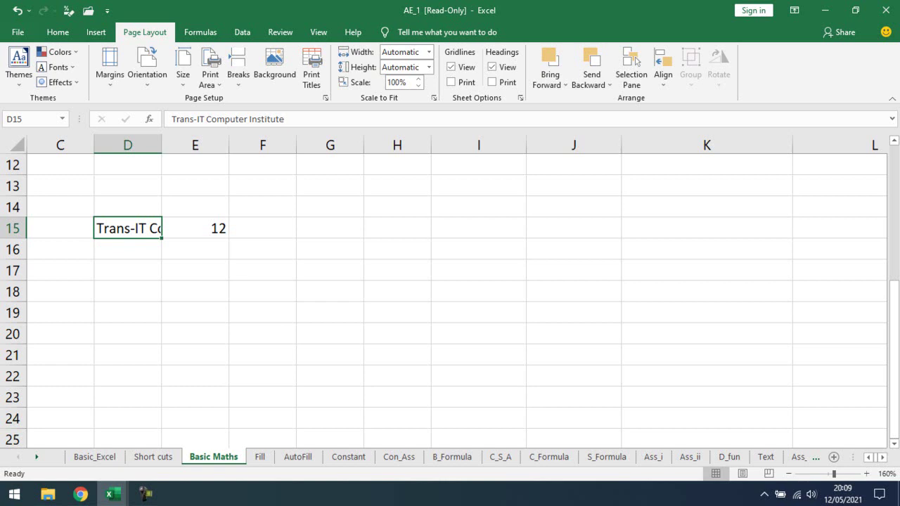
- Try replacing D15 with 'Advance Excel', then undo to restore the institute name
{"action": "key", "text": "Delete"}
{"action": "type", "text": "Adva"}
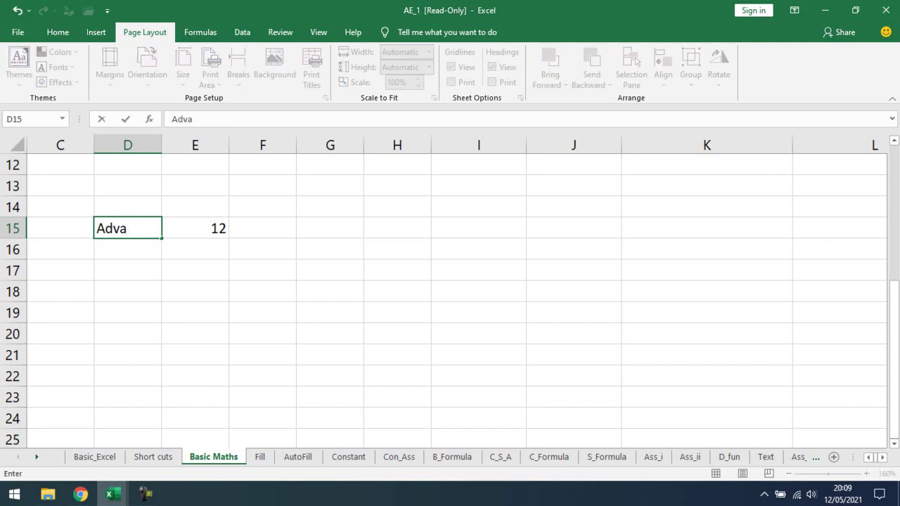
{"action": "key", "text": "Escape"}
{"action": "key", "text": "ctrl+z"}
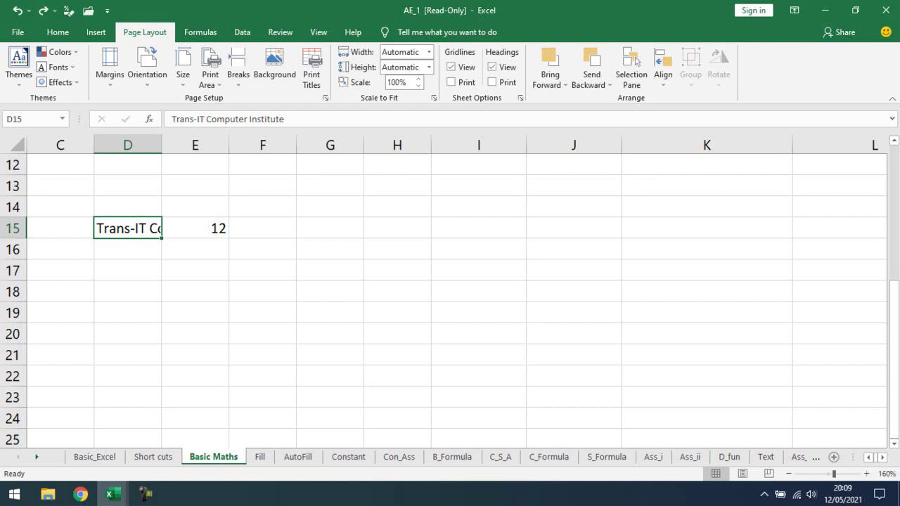
{"action": "type", "text": "Advance Excel"}
{"action": "key", "text": "Return"}
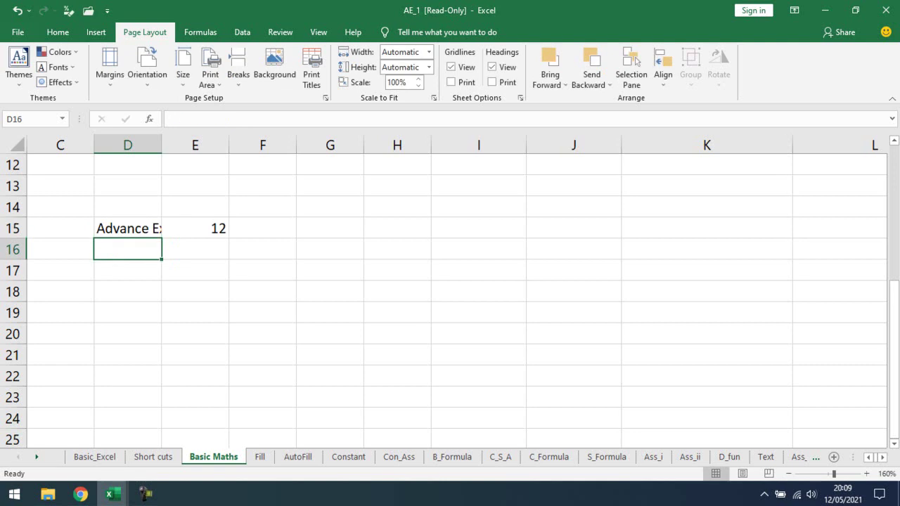
{"action": "left_click", "coordinate": [127, 228]}
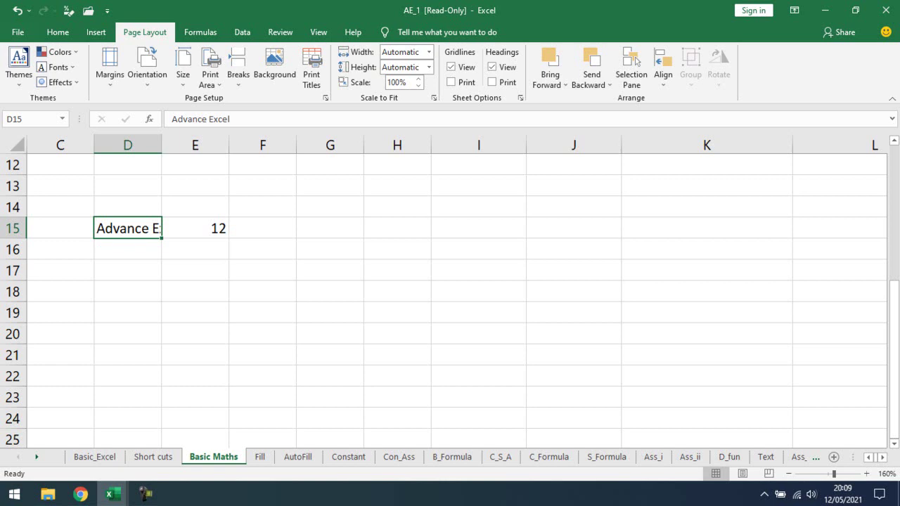
{"action": "key", "text": "ctrl+z"}
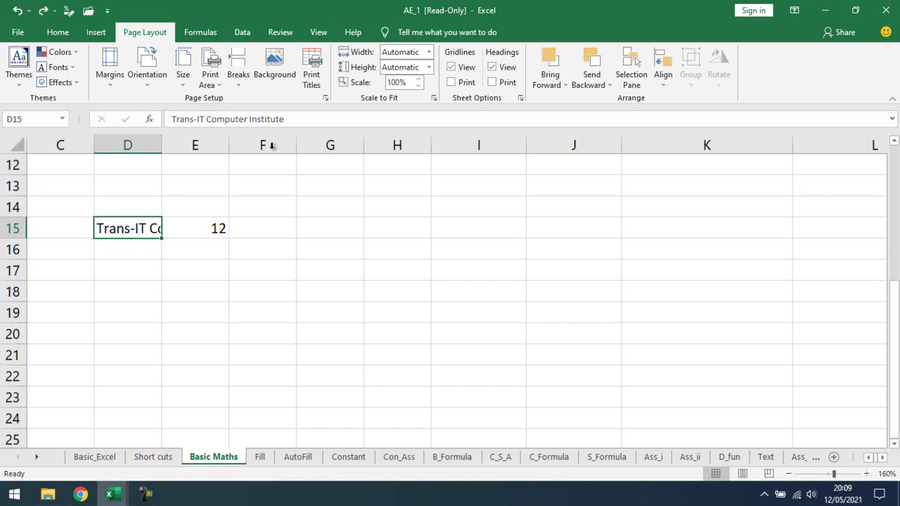
- Try further in-cell edits of D15's text, cancelling each to keep the institute name
{"action": "left_click", "coordinate": [304, 118]}
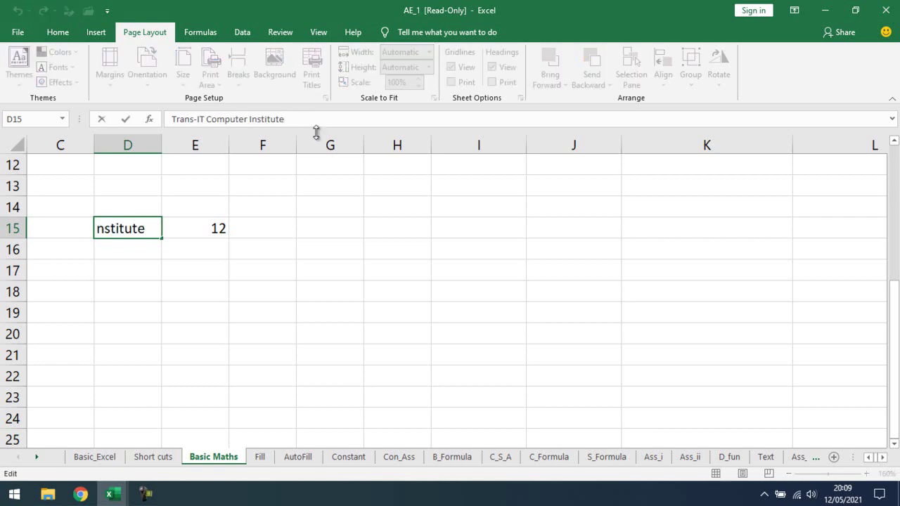
{"action": "key", "text": "BackSpace"}
{"action": "key", "text": "BackSpace"}
{"action": "key", "text": "BackSpace"}
{"action": "key", "text": "BackSpace"}
{"action": "key", "text": "BackSpace"}
{"action": "key", "text": "BackSpace"}
{"action": "key", "text": "BackSpace"}
{"action": "key", "text": "BackSpace"}
{"action": "key", "text": "BackSpace"}
{"action": "key", "text": "BackSpace"}
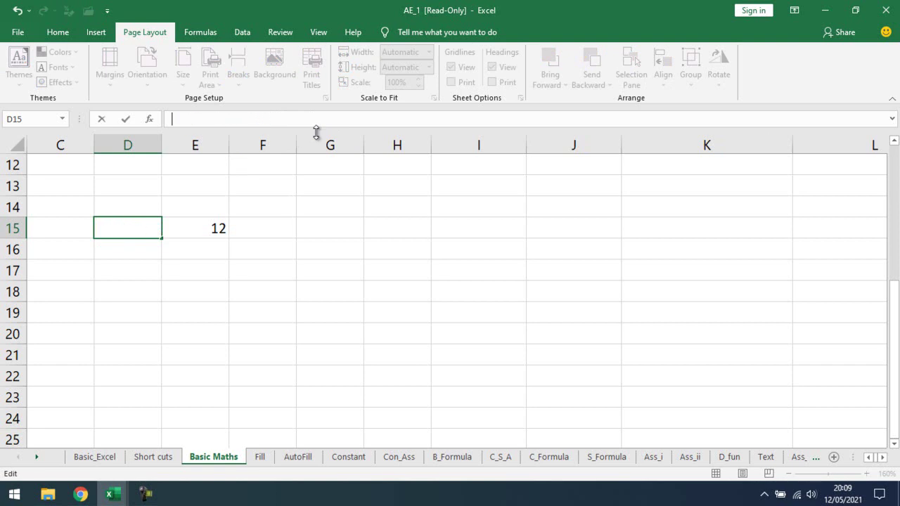
{"action": "type", "text": "Adva"}
{"action": "key", "text": "Escape"}
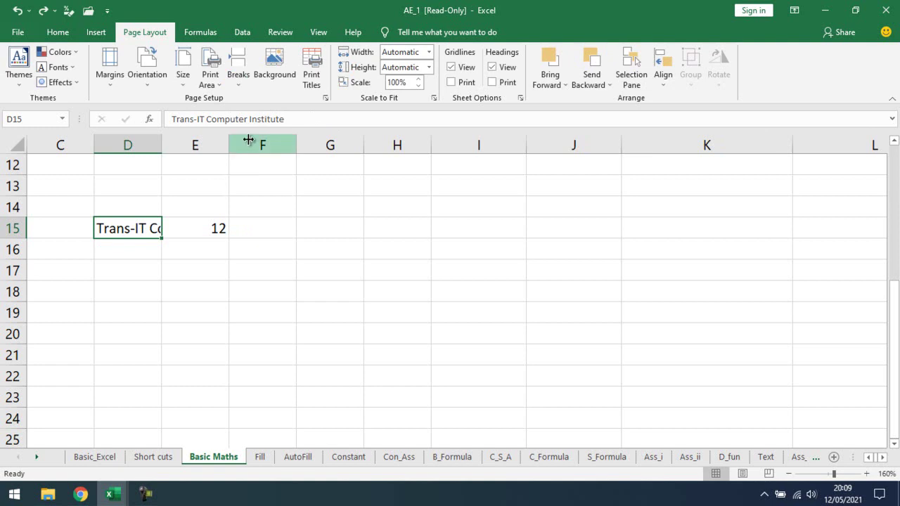
{"action": "double_click", "coordinate": [125, 228]}
{"action": "left_click", "coordinate": [267, 229]}
{"action": "key", "text": "BackSpace"}
{"action": "key", "text": "BackSpace"}
{"action": "key", "text": "BackSpace"}
{"action": "key", "text": "BackSpace"}
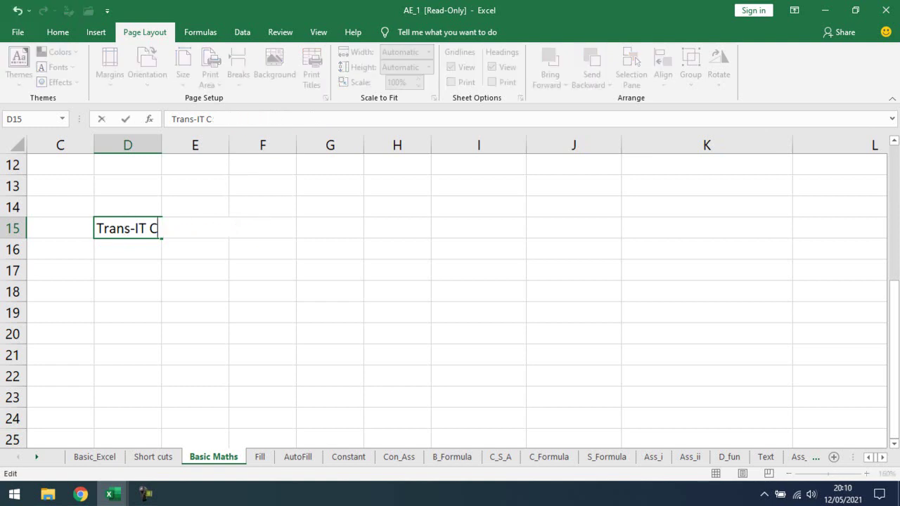
{"action": "key", "text": "BackSpace"}
{"action": "key", "text": "BackSpace"}
{"action": "key", "text": "BackSpace"}
{"action": "type", "text": "Ad"}
{"action": "type", "text": "a"}
{"action": "key", "text": "BackSpace"}
{"action": "type", "text": "nce"}
{"action": "key", "text": "Escape"}
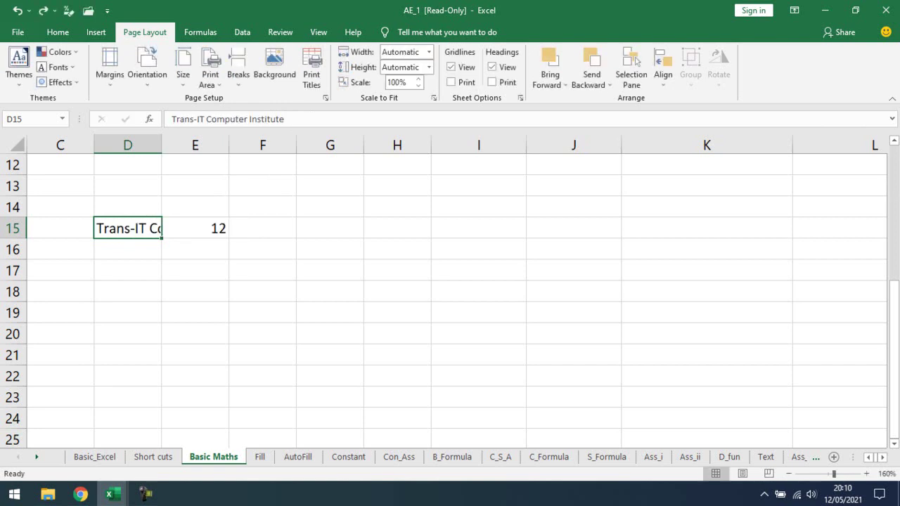
- Enter 'Advance' in D15, then undo it to restore the institute name
{"action": "left_click", "coordinate": [127, 207]}
{"action": "left_click", "coordinate": [128, 228]}
{"action": "type", "text": "Advance"}
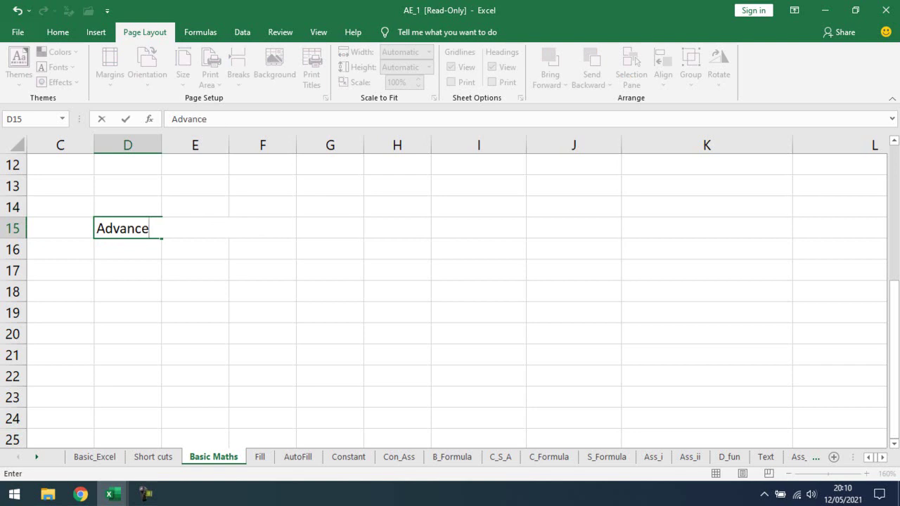
{"action": "key", "text": "Return"}
{"action": "key", "text": "ctrl+z"}
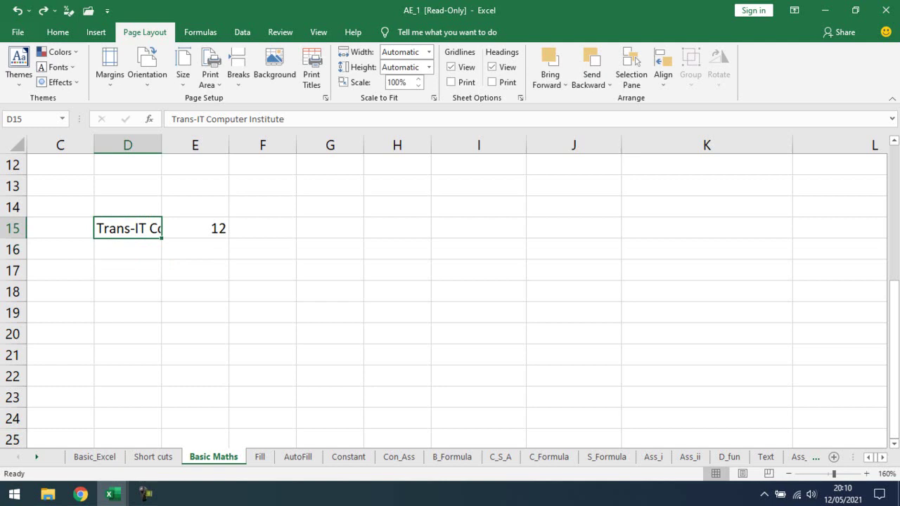
{"action": "double_click", "coordinate": [135, 228]}
{"action": "left_click", "coordinate": [270, 230]}
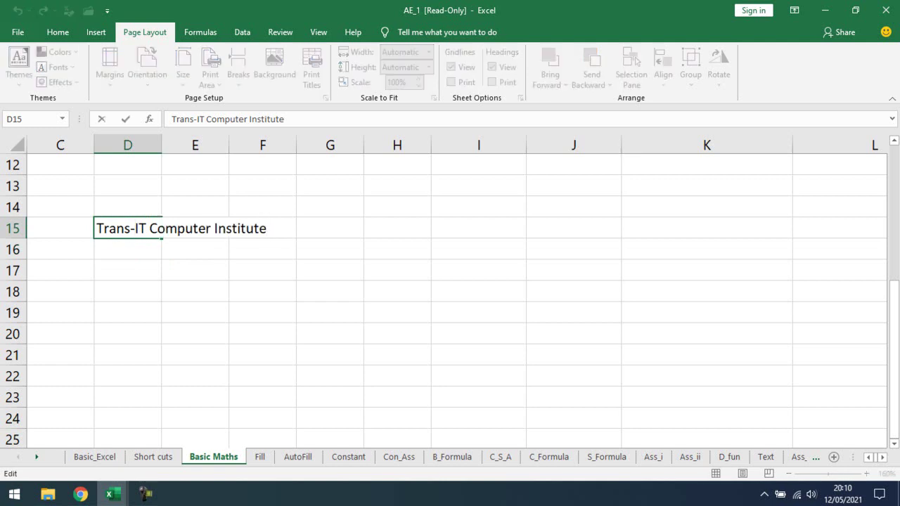
{"action": "key", "text": "Escape"}
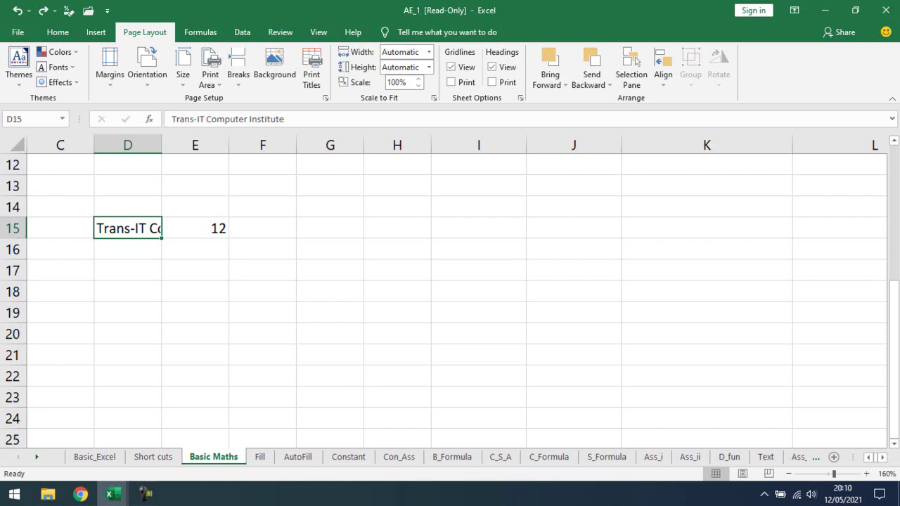
- Append ', Dombivli (E)' to D15's institute name, undoing the € autocorrect
{"action": "key", "text": "F2"}
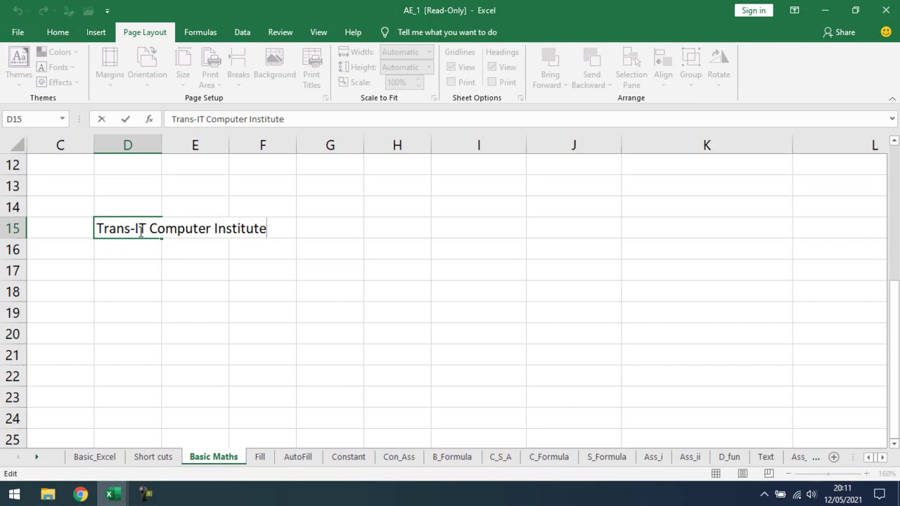
{"action": "type", "text": ", Dombivli ("}
{"action": "type", "text": "E)"}
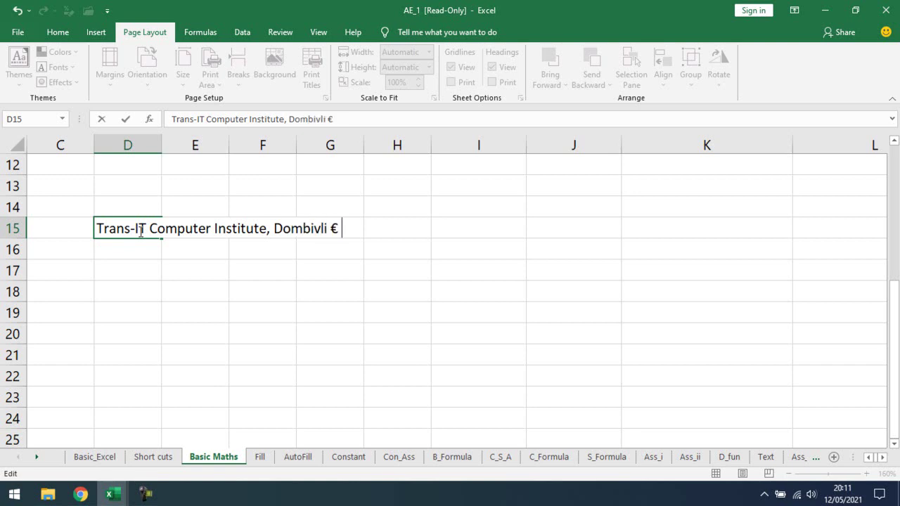
{"action": "key", "text": "ctrl+z"}
{"action": "key", "text": "Return"}
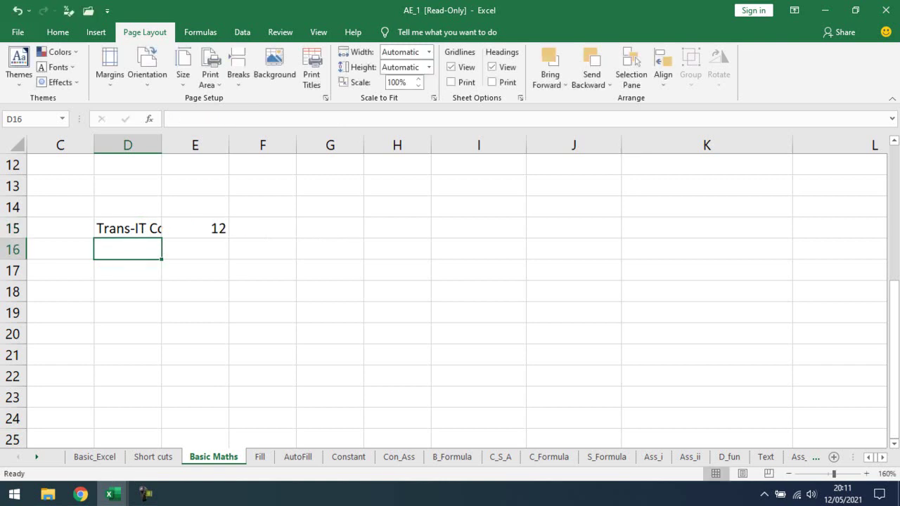
- Widen column D to fit the text and start editing D15's Dombivli ending
{"action": "double_click", "coordinate": [161, 145]}
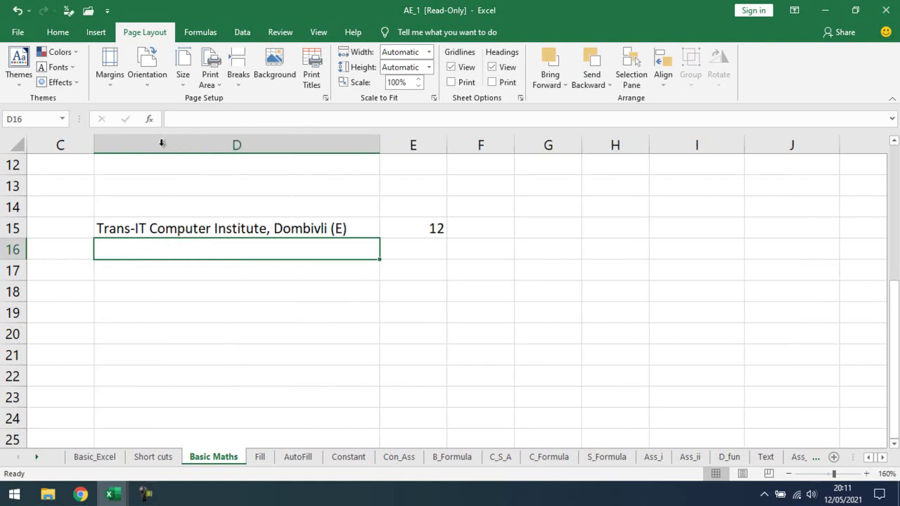
{"action": "key", "text": "Up"}
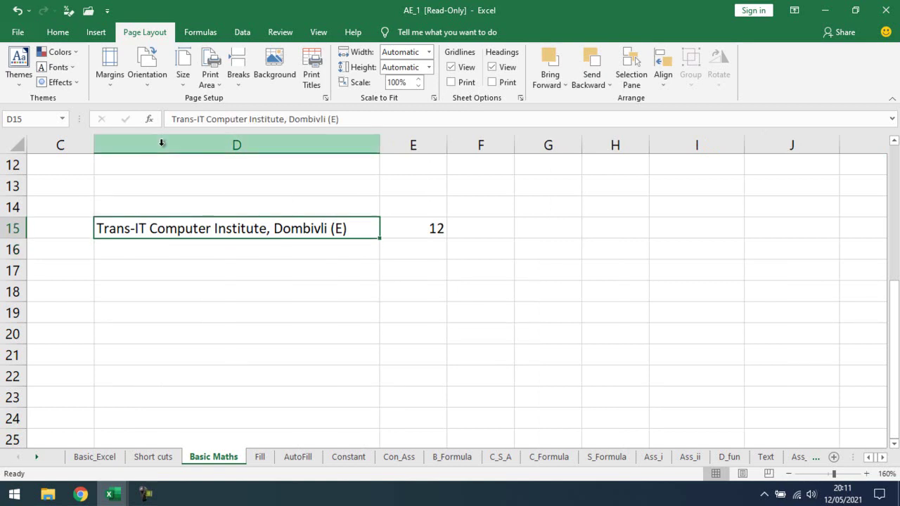
{"action": "key", "text": "F2"}
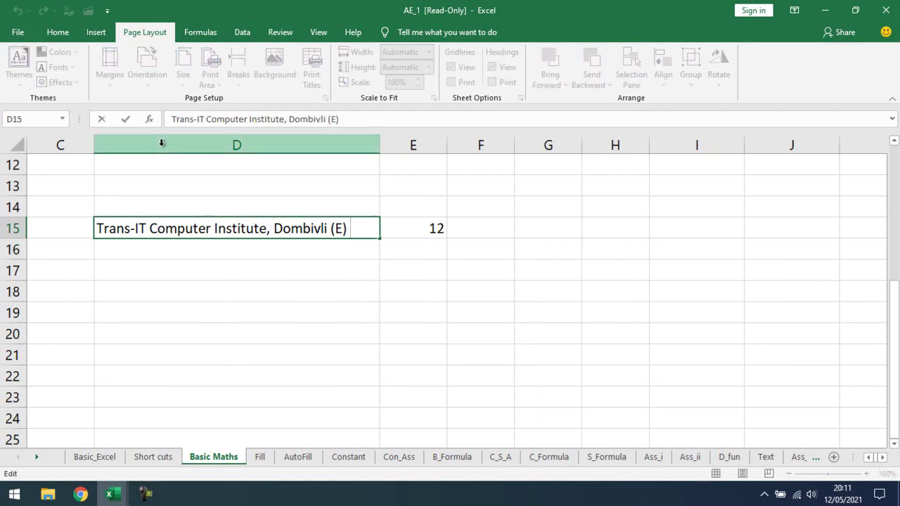
{"action": "key", "text": "BackSpace"}
{"action": "key", "text": "BackSpace"}
{"action": "key", "text": "BackSpace"}
{"action": "key", "text": "BackSpace"}
{"action": "key", "text": "BackSpace"}
{"action": "key", "text": "ctrl+shift+Left"}
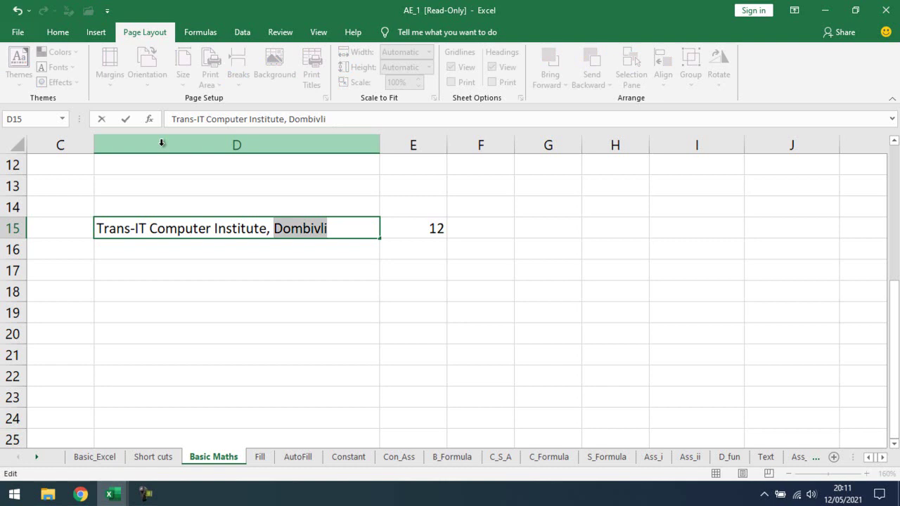
{"action": "key", "text": "Right"}
{"action": "key", "text": "Right"}
{"action": "key", "text": "Right"}
{"action": "key", "text": "Right"}
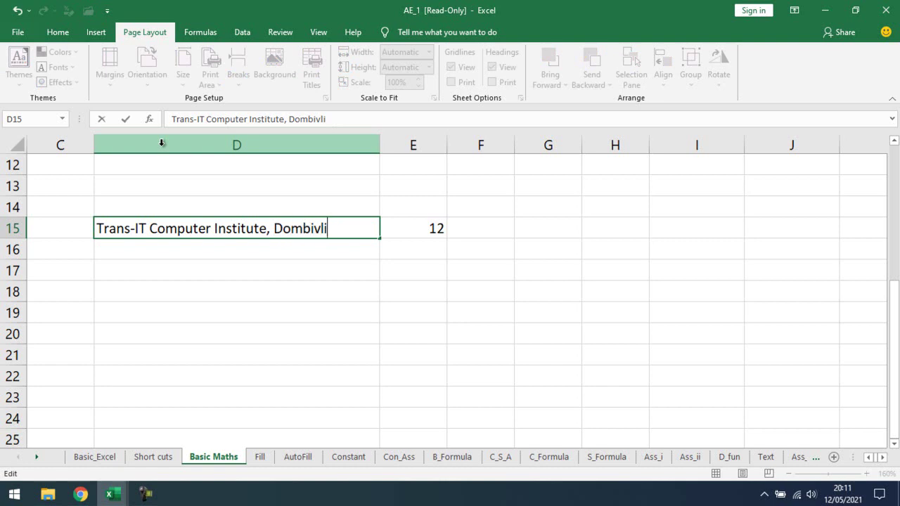
- Retype 'Computer Institute, Dombivli (E)' as the ending of D15's text
{"action": "key", "text": "ctrl+shift+Left"}
{"action": "key", "text": "ctrl+shift+Left"}
{"action": "key", "text": "ctrl+shift+Left"}
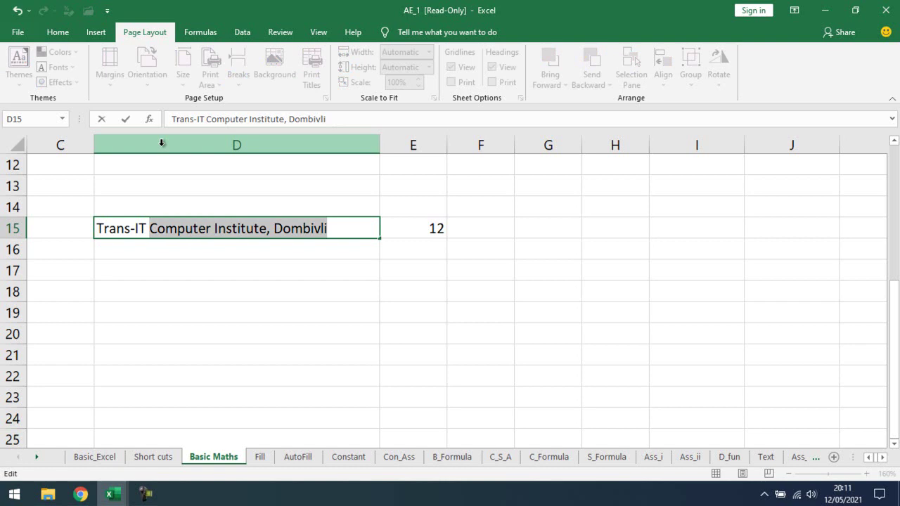
{"action": "key", "text": "ctrl+Right"}
{"action": "key", "text": "ctrl+Right"}
{"action": "key", "text": "ctrl+Right"}
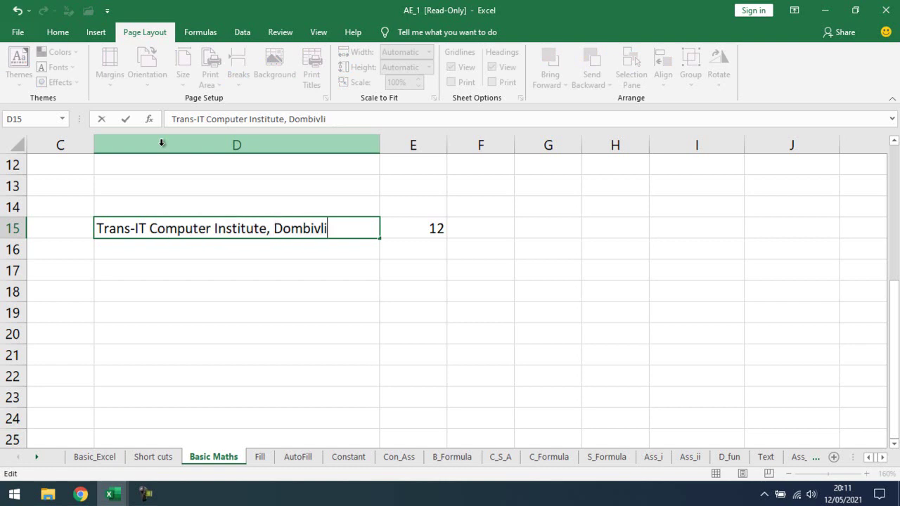
{"action": "key", "text": "ctrl+Left"}
{"action": "key", "text": "ctrl+Left"}
{"action": "key", "text": "ctrl+Left"}
{"action": "key", "text": "ctrl+Left"}
{"action": "key", "text": "ctrl+Left"}
{"action": "key", "text": "ctrl+Right"}
{"action": "key", "text": "ctrl+Right"}
{"action": "key", "text": "ctrl+Right"}
{"action": "key", "text": "ctrl+Right"}
{"action": "key", "text": "ctrl+Right"}
{"action": "key", "text": "ctrl+shift+Left"}
{"action": "key", "text": "ctrl+shift+Left"}
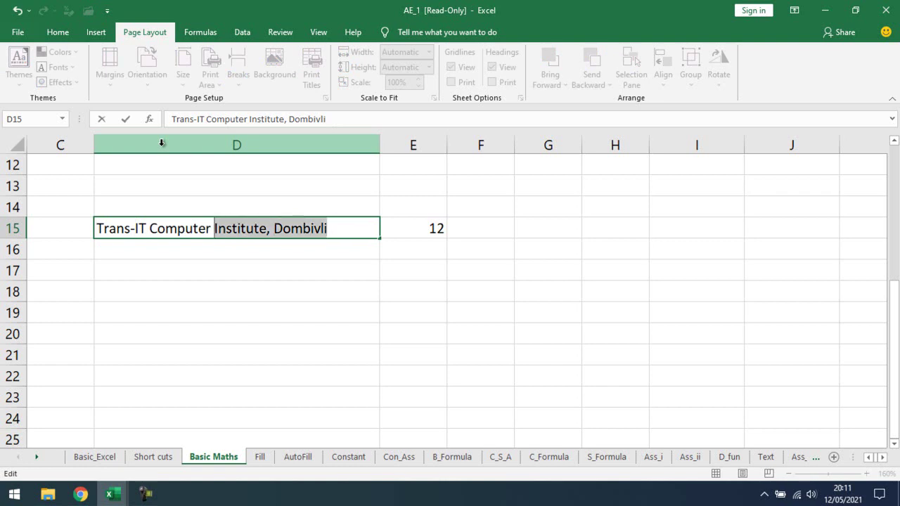
{"action": "key", "text": "ctrl+shift+Left"}
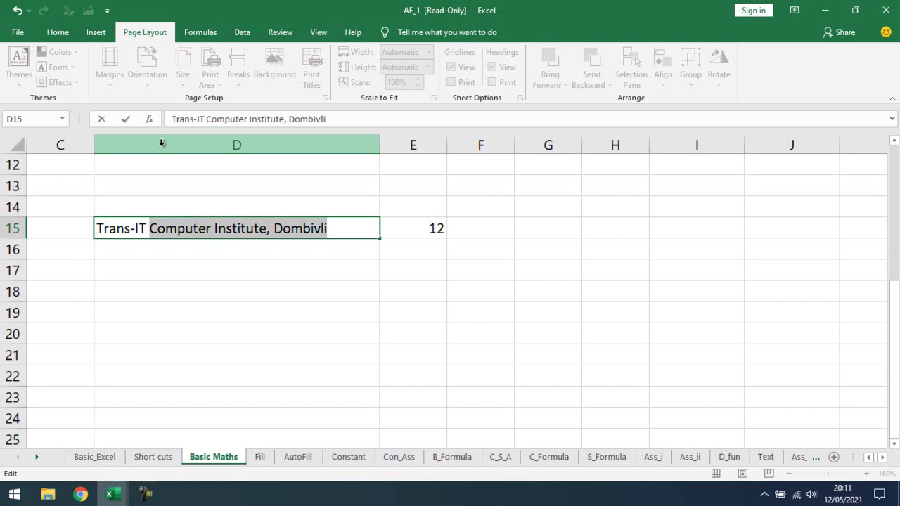
{"action": "key", "text": "Delete"}
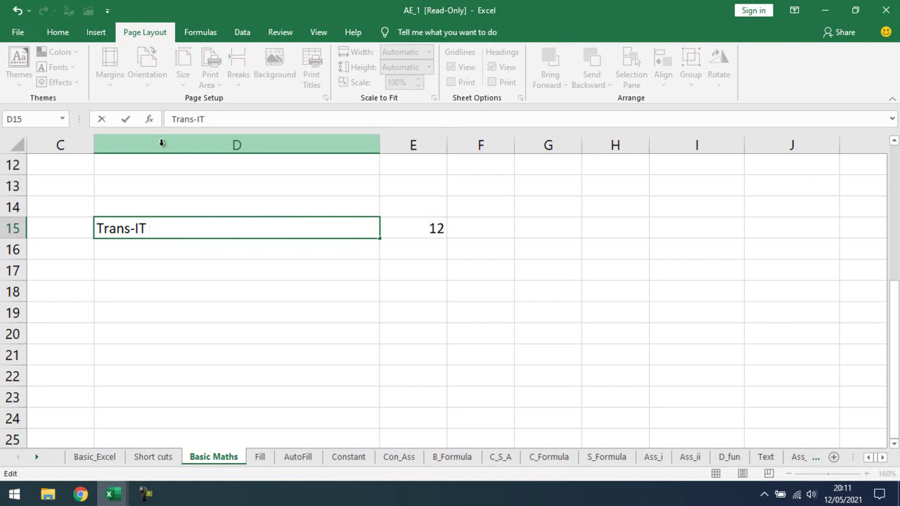
{"action": "type", "text": " Computer Institute, Dombivli (E)"}
{"action": "key", "text": "ctrl+Return"}
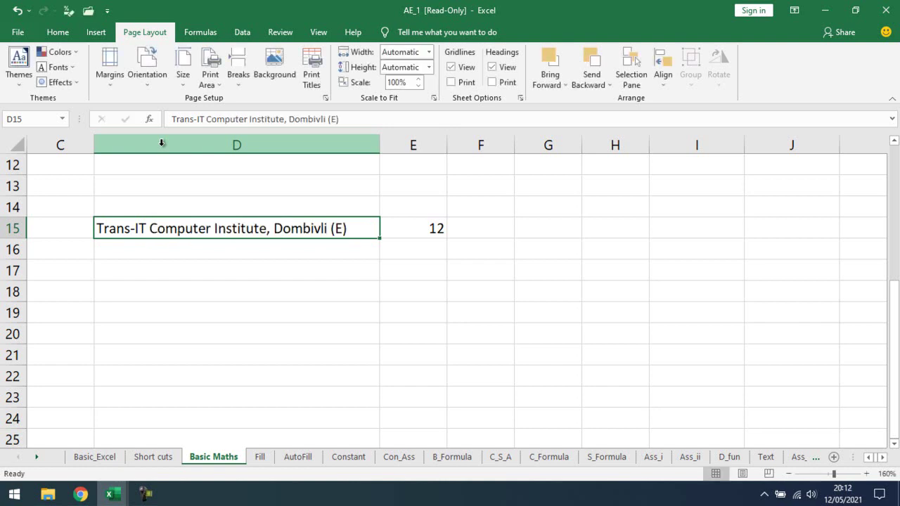
- Delete ', Dombivli (E)' so D15 reads 'Trans-IT Computer Institute'
{"action": "key", "text": "F2"}
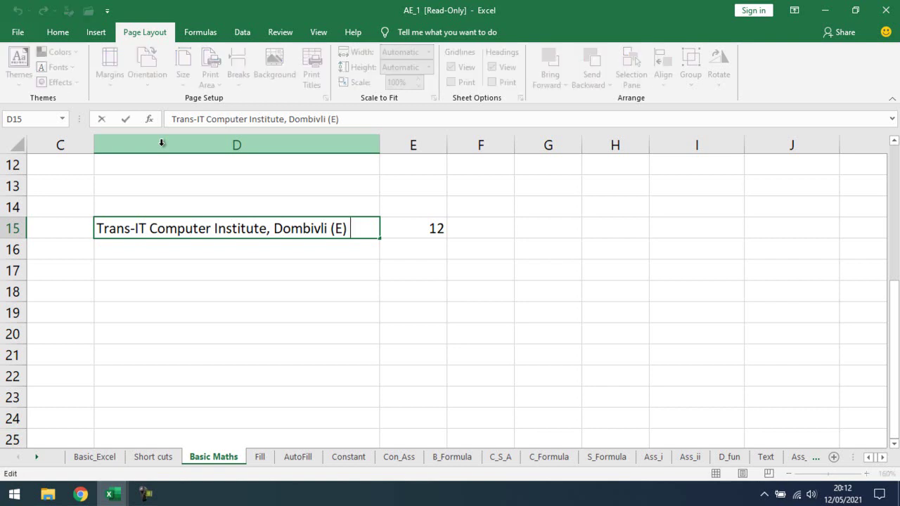
{"action": "key", "text": "ctrl+shift+Left"}
{"action": "key", "text": "ctrl+shift+Left"}
{"action": "key", "text": "ctrl+shift+Left"}
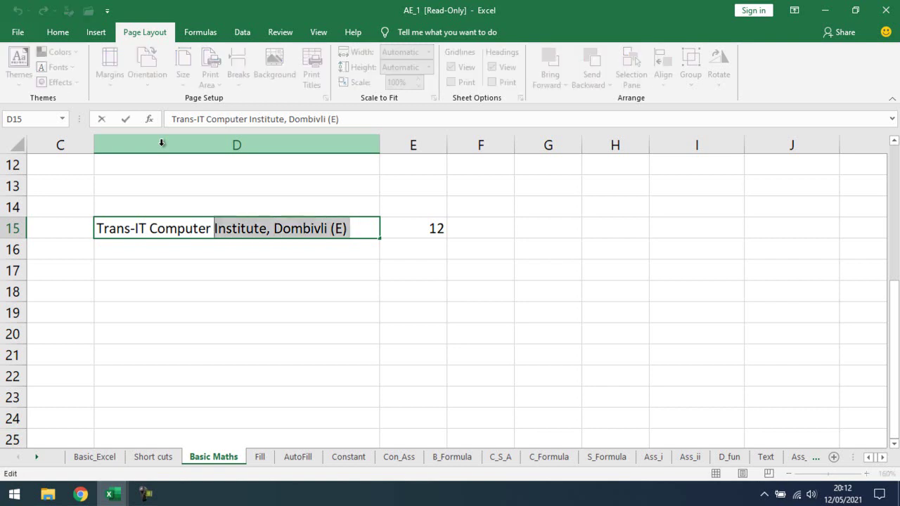
{"action": "key", "text": "ctrl+shift+Right"}
{"action": "key", "text": "shift+Left"}
{"action": "key", "text": "shift+Left"}
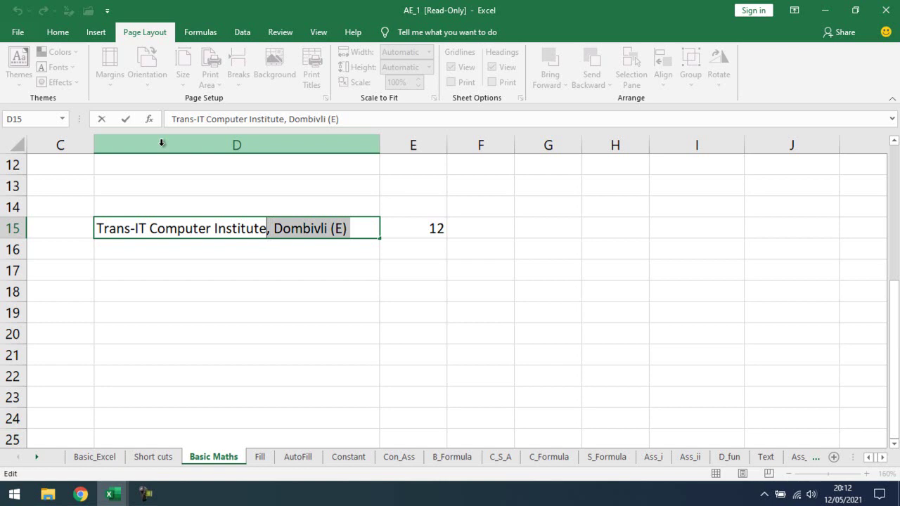
{"action": "key", "text": "Delete"}
{"action": "key", "text": "Return"}
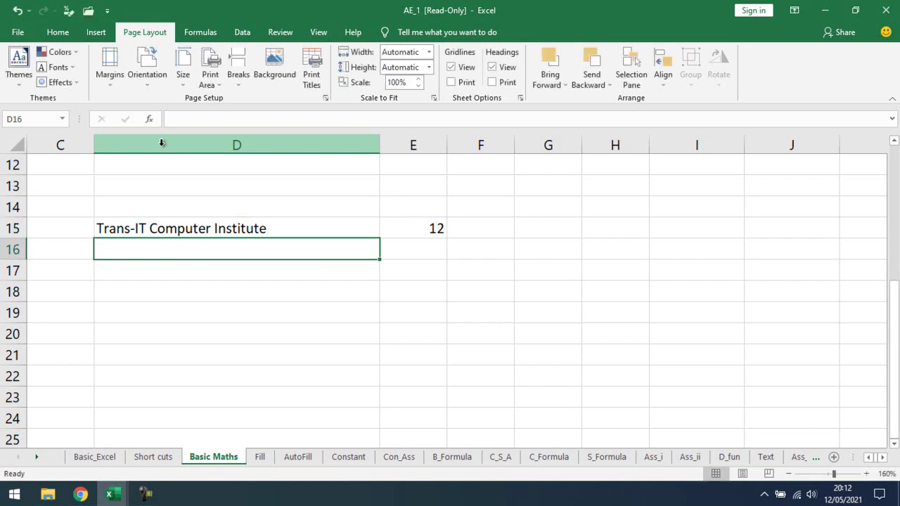
- Type 'Advance' into D15 and cancel it, keeping the institute name
{"action": "key", "text": "Up"}
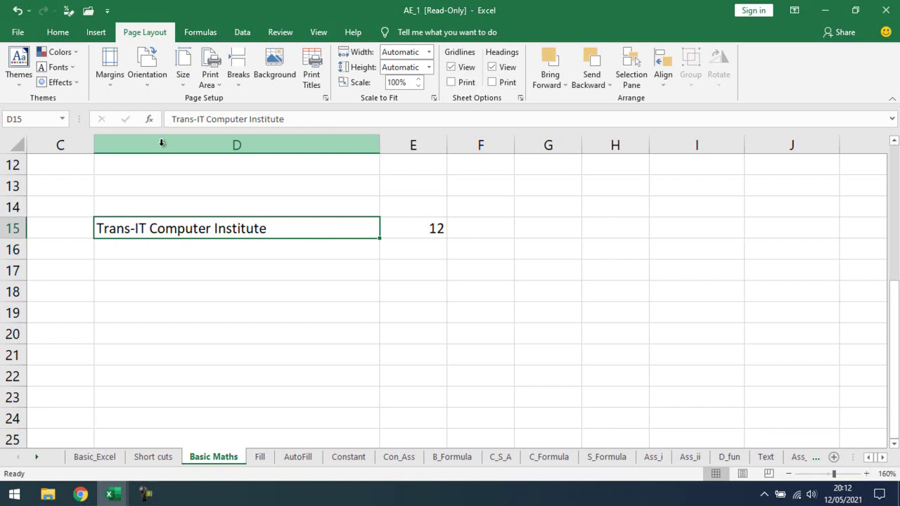
{"action": "type", "text": "Advance"}
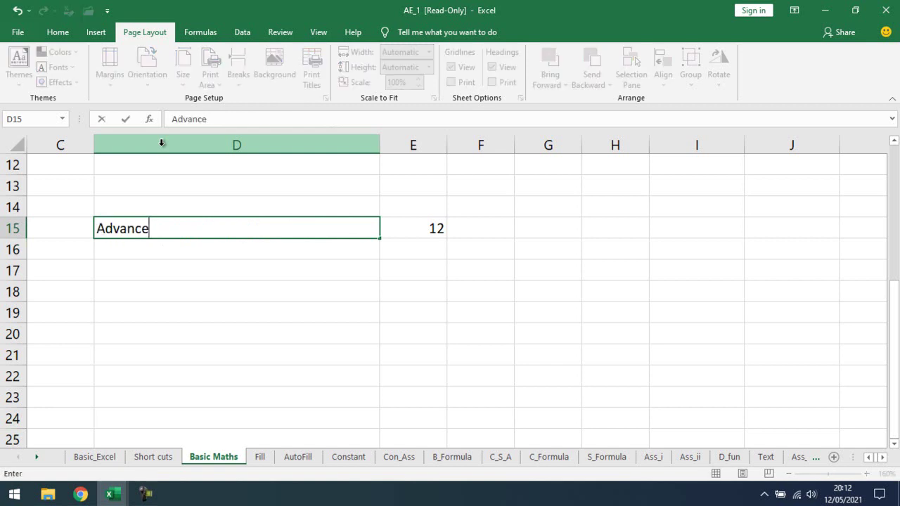
{"action": "key", "text": "Escape"}
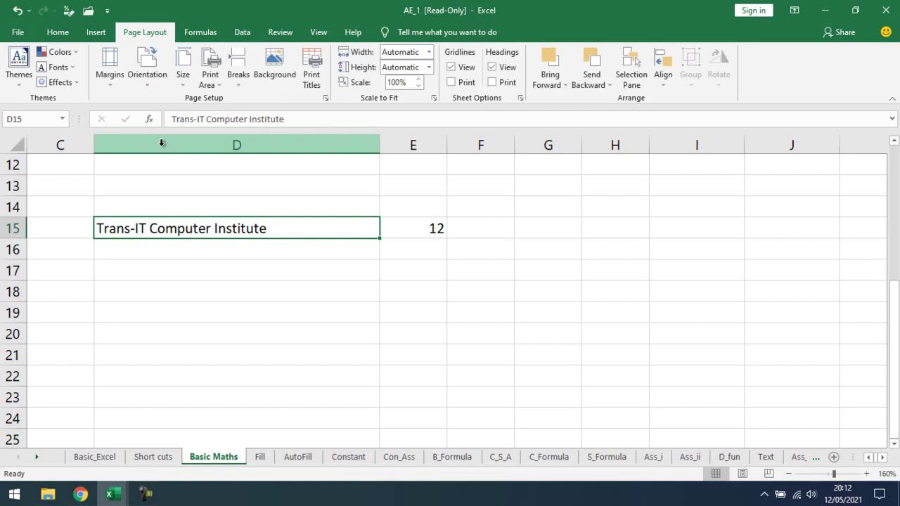
{"action": "key", "text": "alt+Tab"}
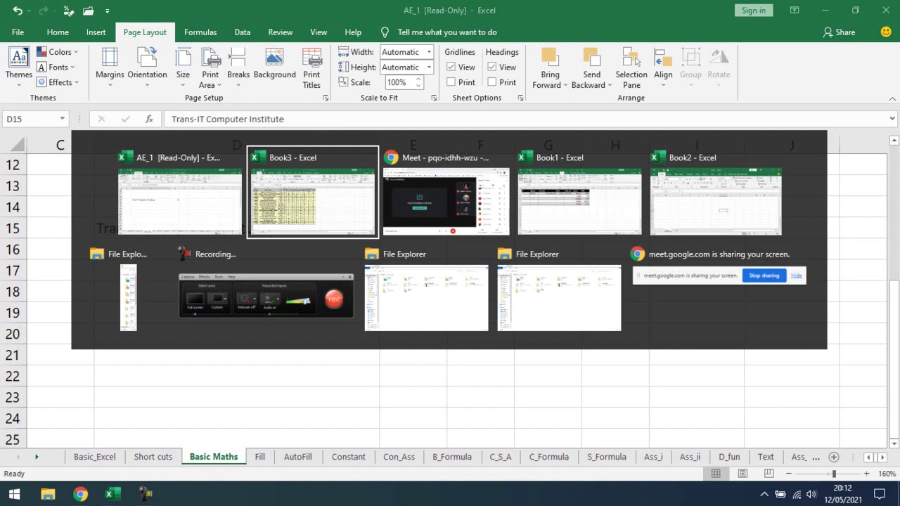
- Switch to Google Meet, then return to the AE_1 [Read-Only] workbook
{"action": "key", "text": "alt+Tab"}
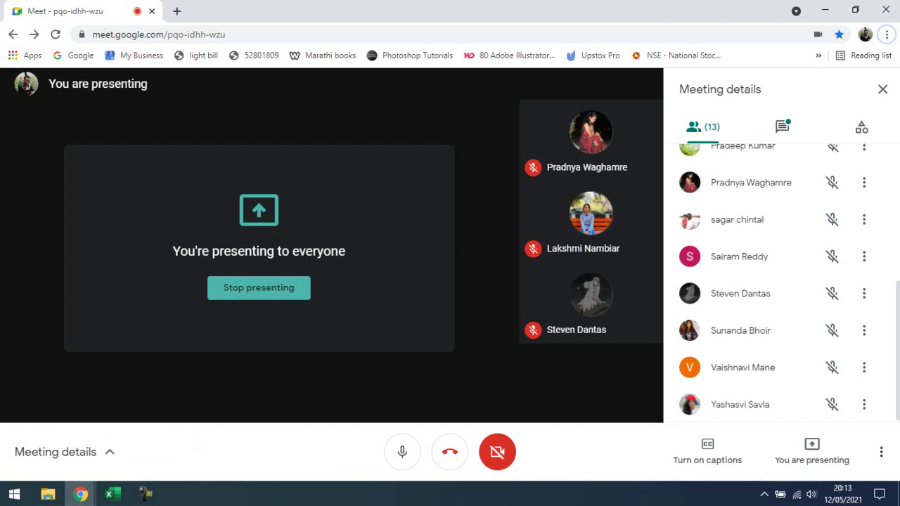
{"action": "key", "text": "alt+Tab"}
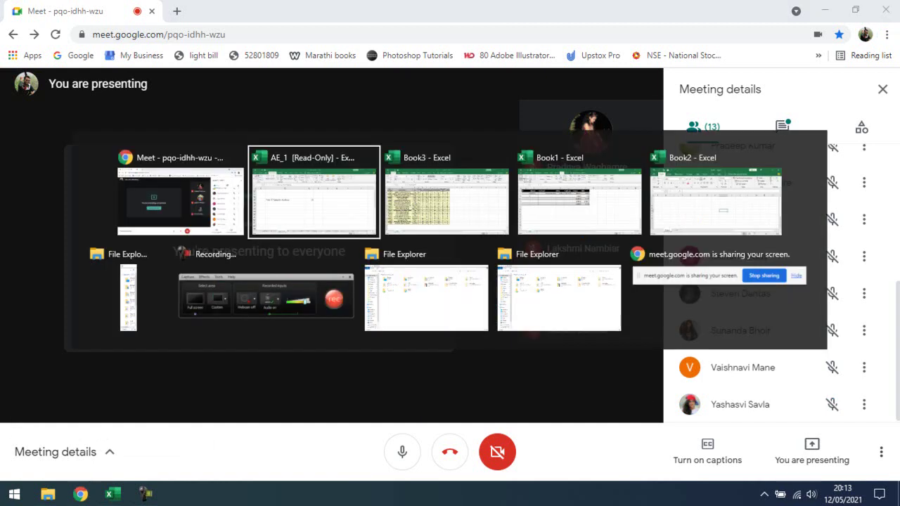
{"action": "key", "text": "alt+Tab"}
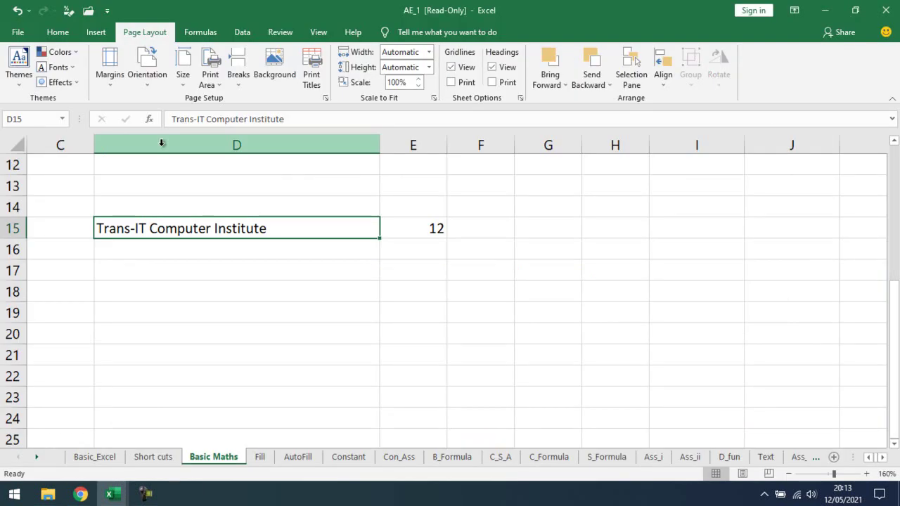
- Jump to the top of the Basic Maths sheet and zoom out to 120%
{"action": "key", "text": "ctrl+Home"}
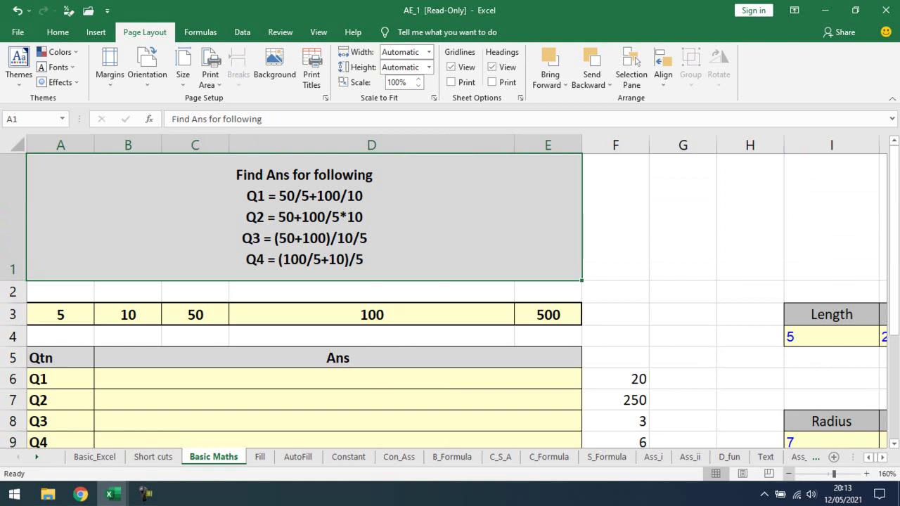
{"action": "left_click", "coordinate": [789, 474]}
{"action": "left_click", "coordinate": [788, 474]}
{"action": "left_click", "coordinate": [789, 474]}
{"action": "left_click", "coordinate": [789, 474]}
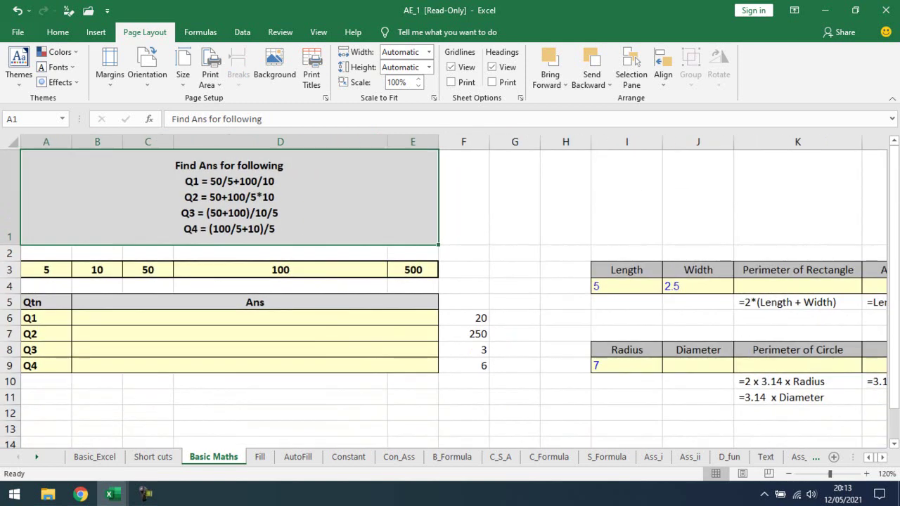
- Inspect the Q1 row cells and the 5, 50, 100 numbers row
{"action": "left_click", "coordinate": [254, 318]}
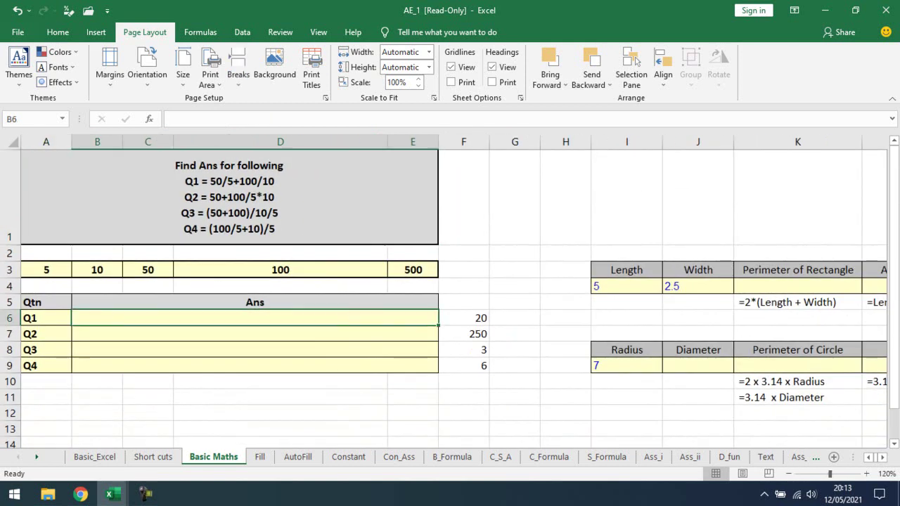
{"action": "key", "text": "Right"}
{"action": "key", "text": "Right"}
{"action": "key", "text": "Right"}
{"action": "key", "text": "Right"}
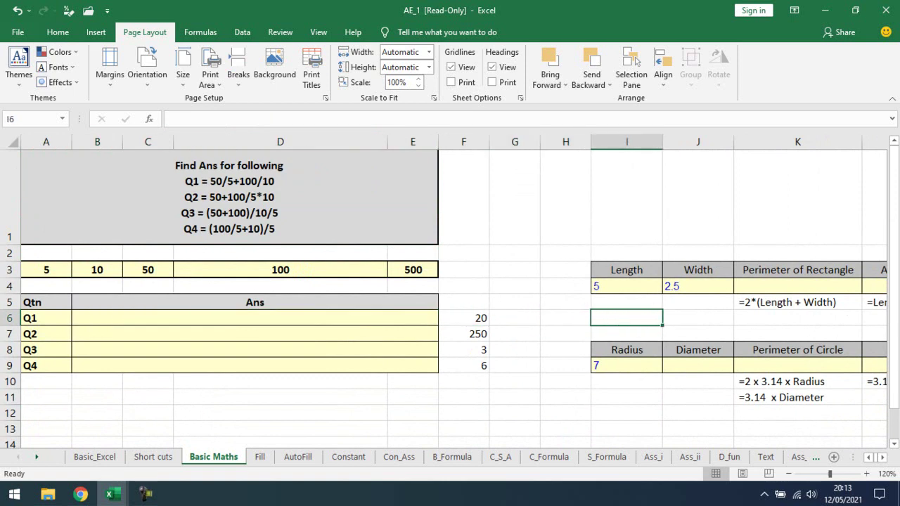
{"action": "key", "text": "Right"}
{"action": "key", "text": "Right"}
{"action": "key", "text": "Right"}
{"action": "key", "text": "Left"}
{"action": "key", "text": "Left"}
{"action": "key", "text": "Left"}
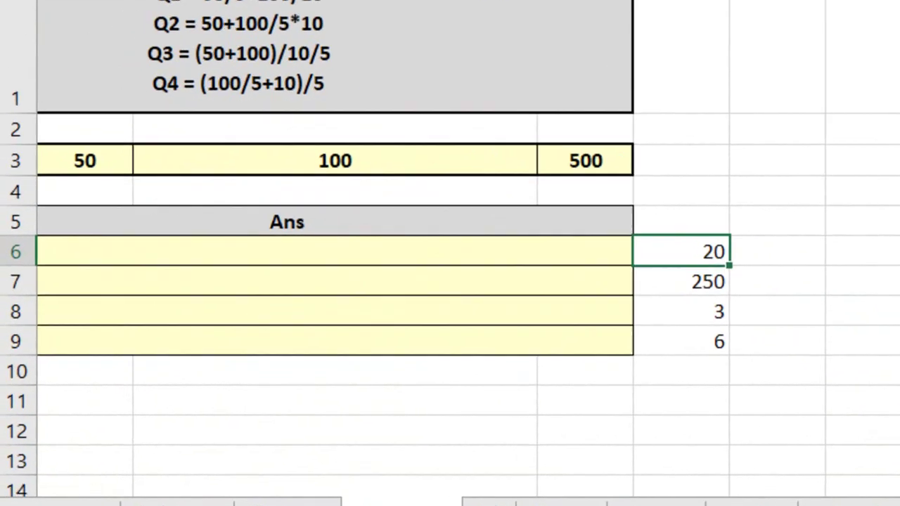
{"action": "key", "text": "Left"}
{"action": "key", "text": "Left"}
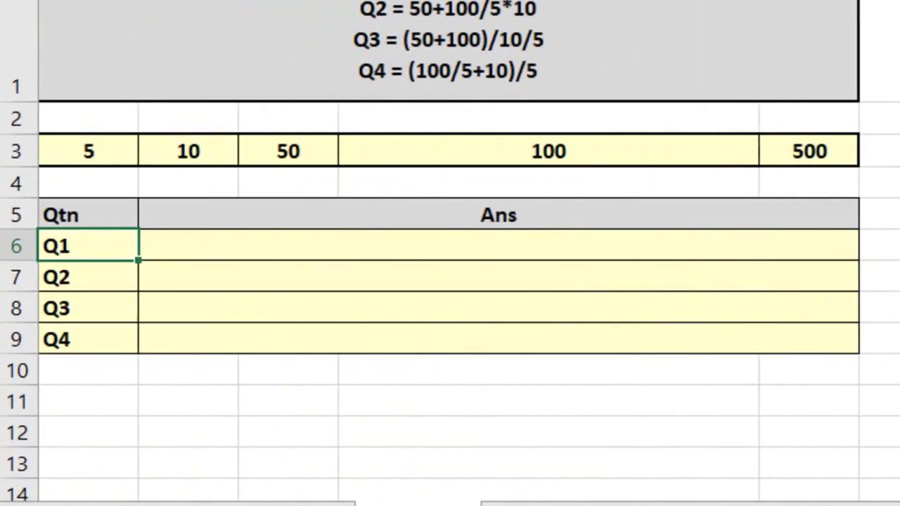
{"action": "left_click", "coordinate": [498, 244]}
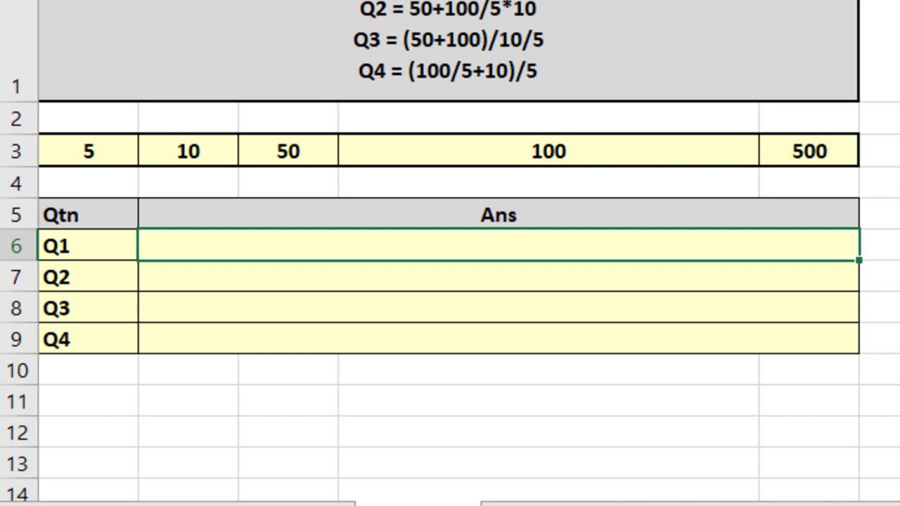
{"action": "left_click", "coordinate": [89, 151]}
{"action": "key", "text": "Right"}
{"action": "key", "text": "Right"}
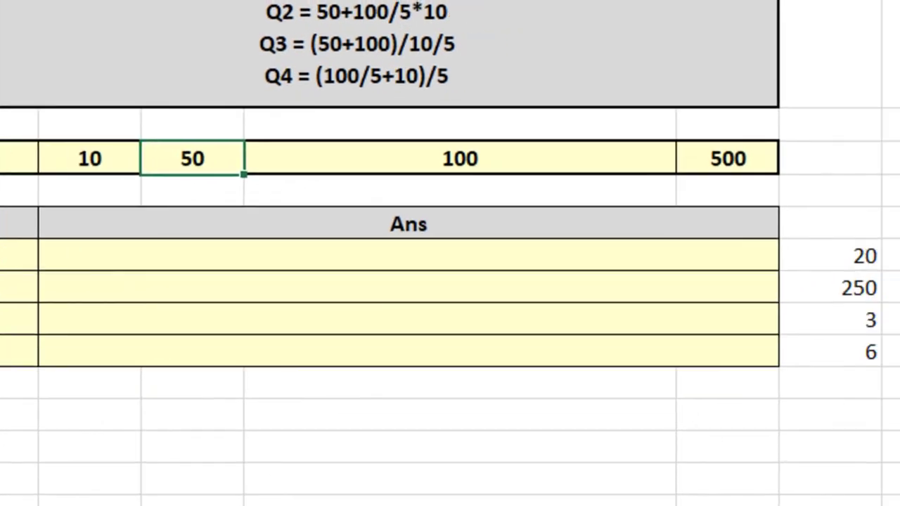
{"action": "key", "text": "Right"}
{"action": "key", "text": "Right"}
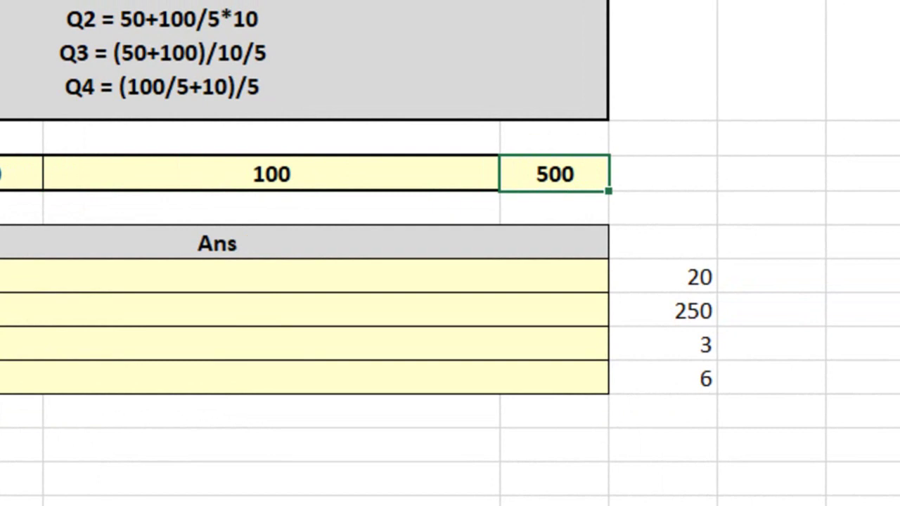
- Clear the 20, 250, 3, 6 results in F6:F9 and return to the sheet top
{"action": "left_click_drag", "start_coordinate": [696, 276], "coordinate": [697, 378]}
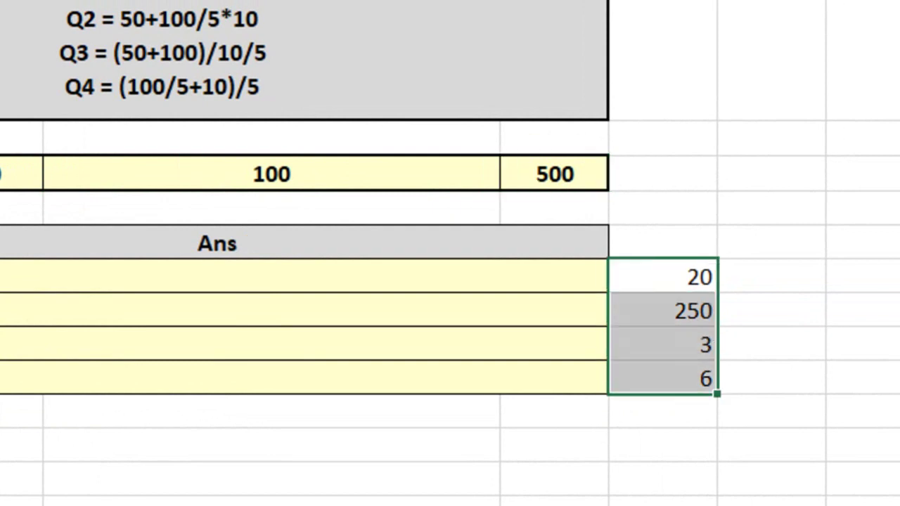
{"action": "key", "text": "Delete"}
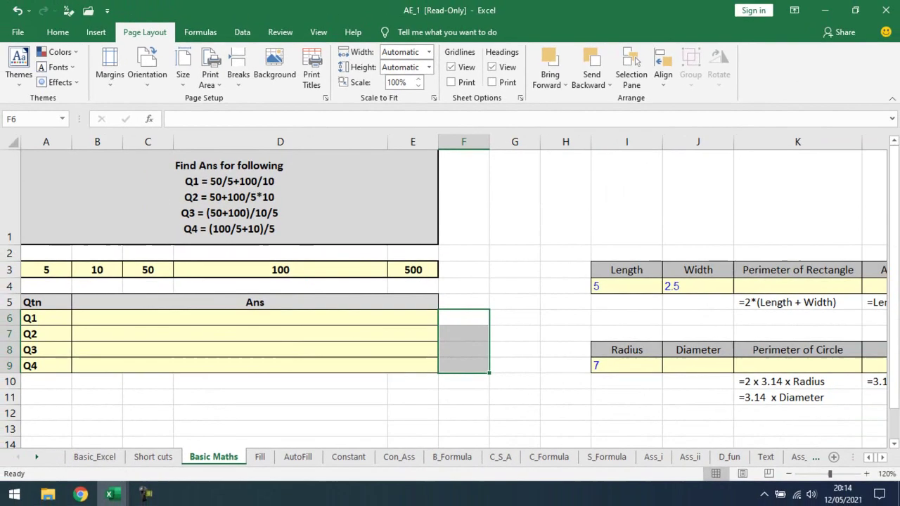
{"action": "key", "text": "ctrl+Home"}
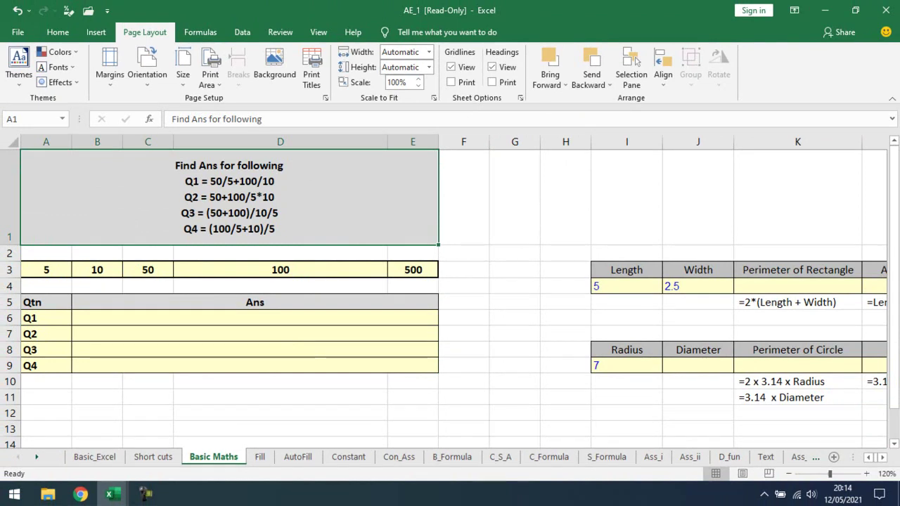
{"action": "key", "text": "alt+Tab"}
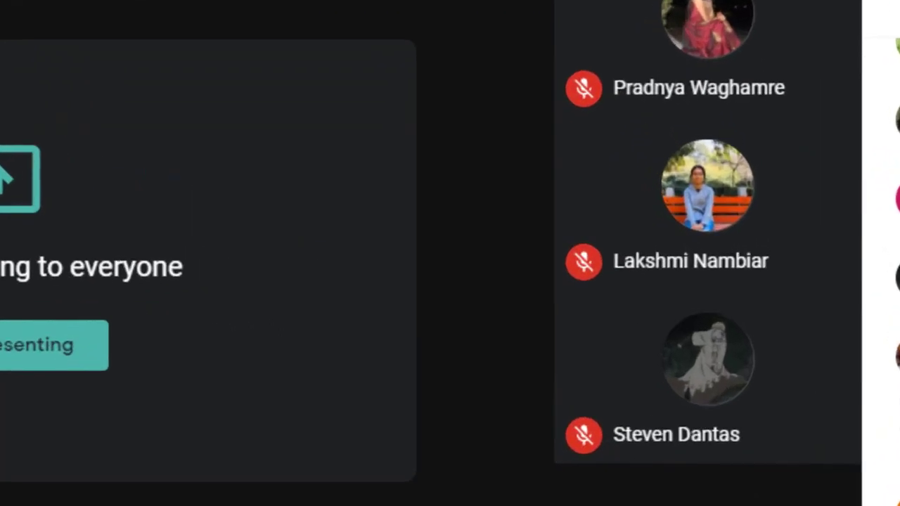
- Read the participants' replies of 20 in the Meet chat, toggling People and Chat, then return to Excel
{"action": "key", "text": "alt+Tab"}
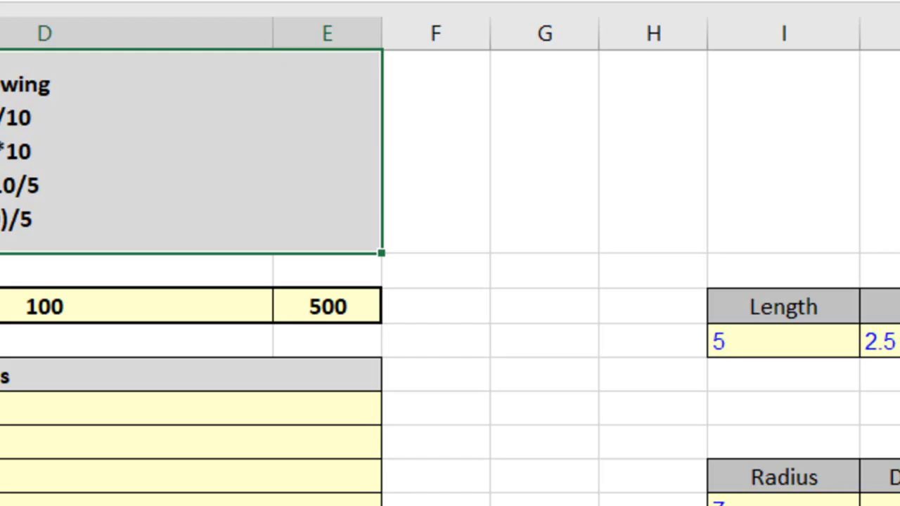
{"action": "key", "text": "alt+Tab"}
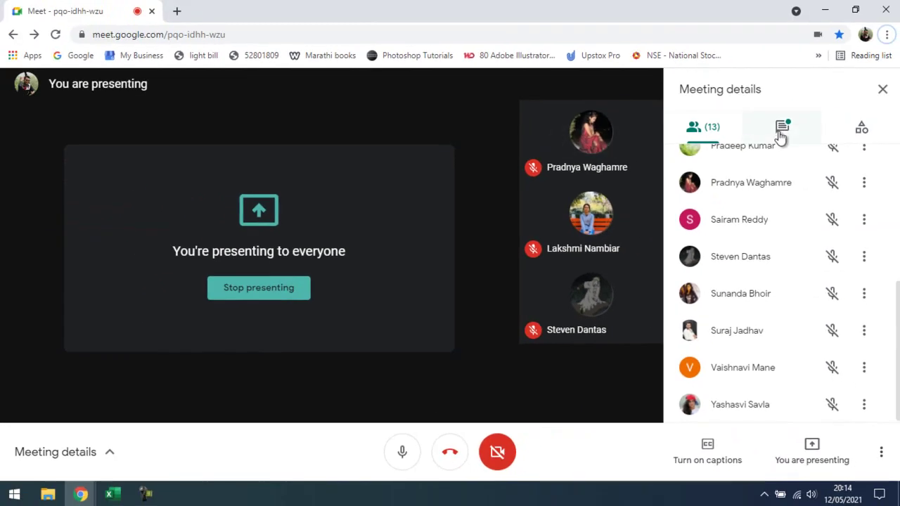
{"action": "left_click", "coordinate": [780, 133]}
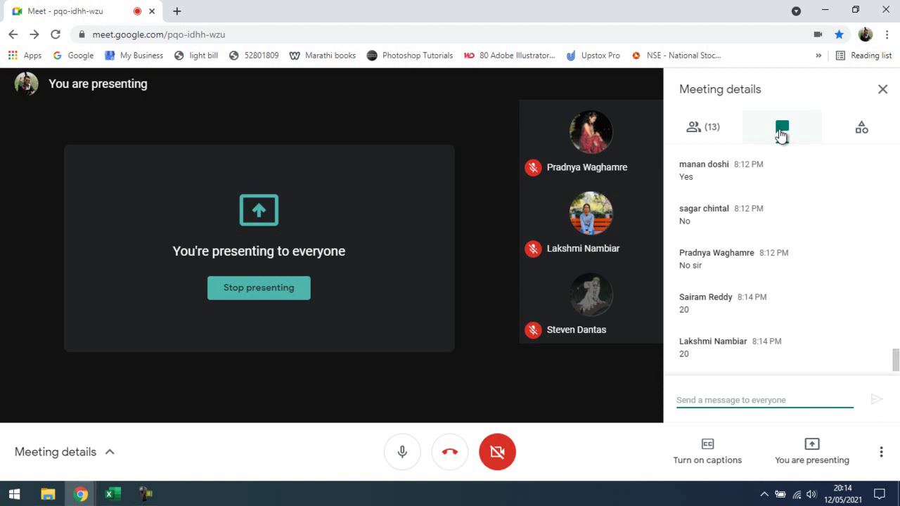
{"action": "key", "text": "alt+Tab"}
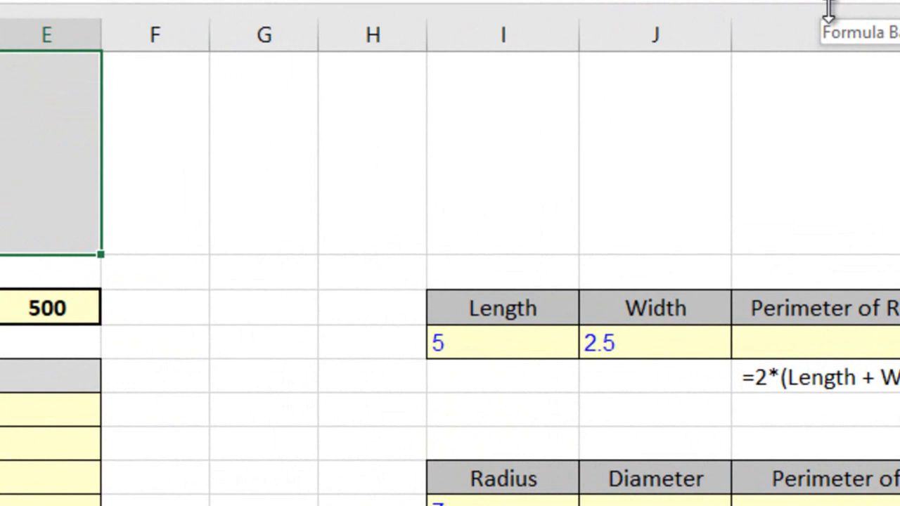
{"action": "key", "text": "alt+Tab"}
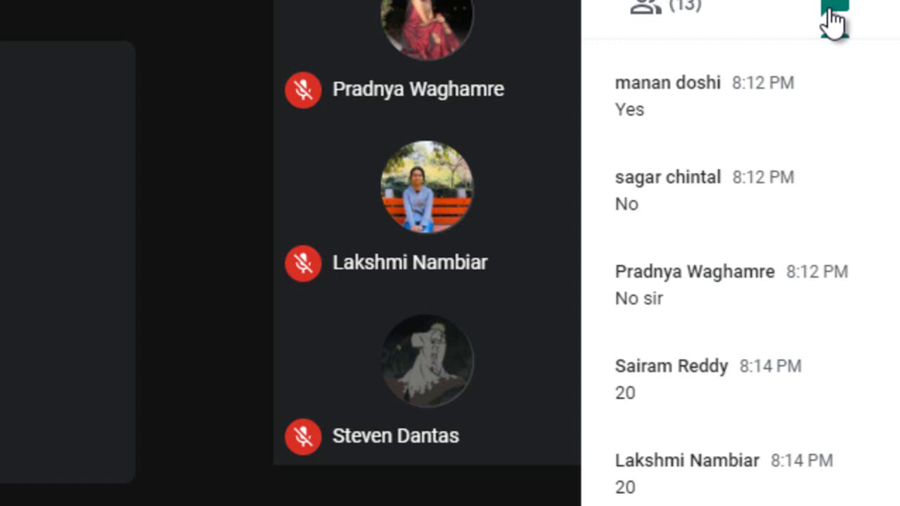
{"action": "left_click", "coordinate": [699, 18]}
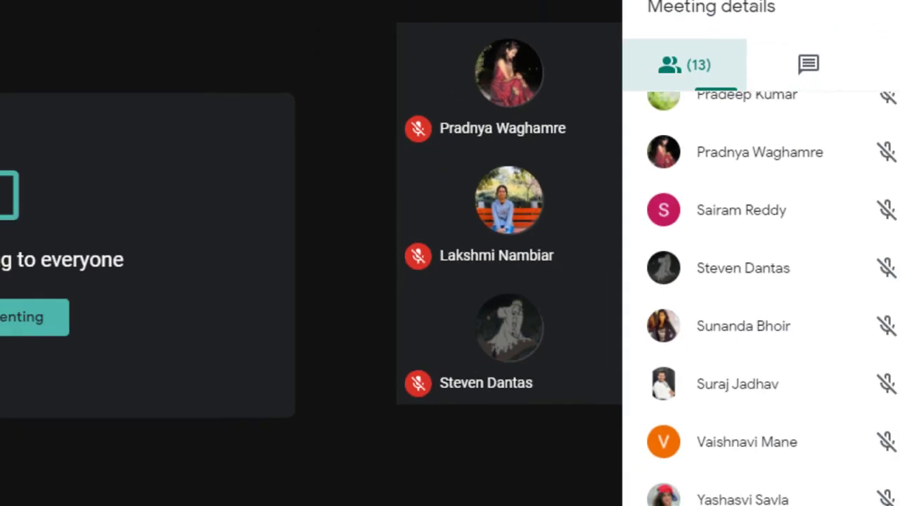
{"action": "left_click", "coordinate": [784, 128]}
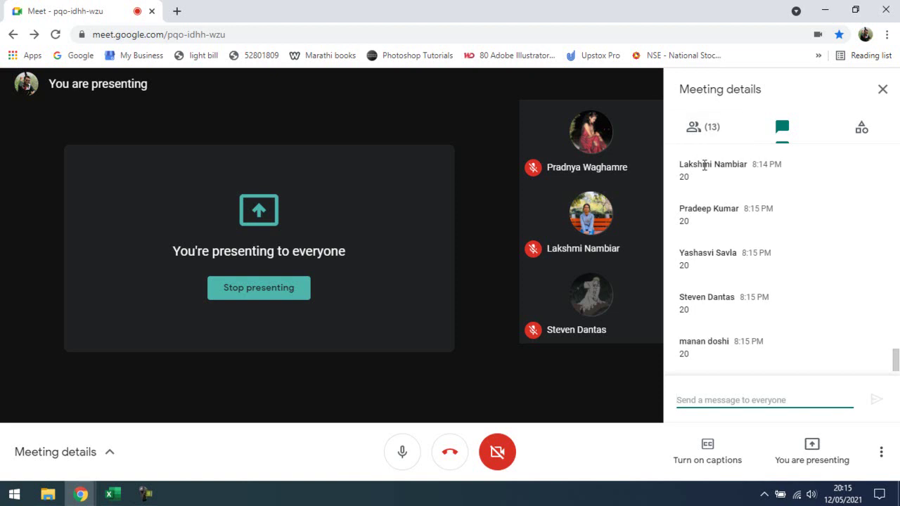
{"action": "left_click", "coordinate": [692, 130]}
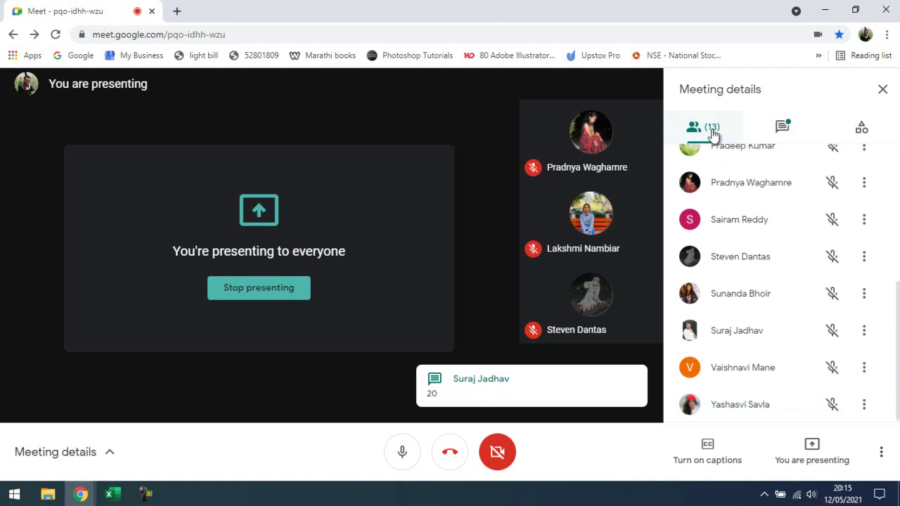
{"action": "left_click", "coordinate": [780, 129]}
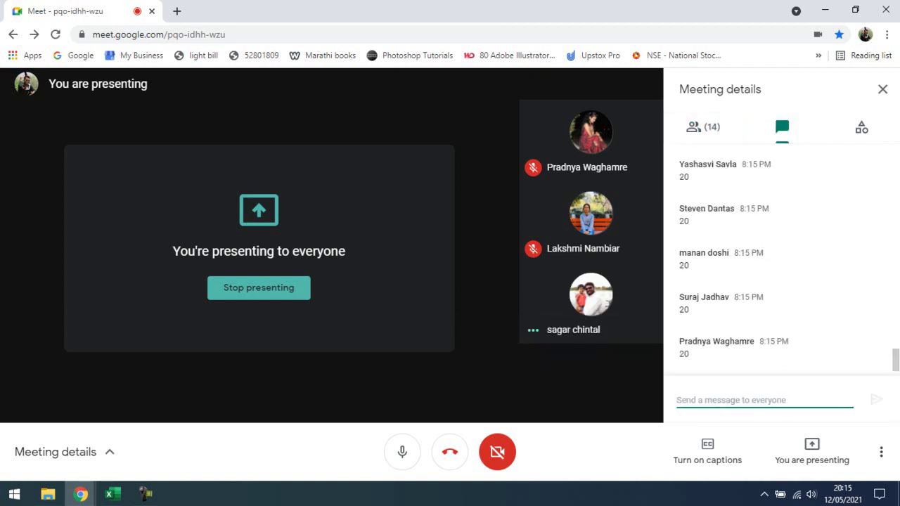
{"action": "key", "text": "alt+Tab"}
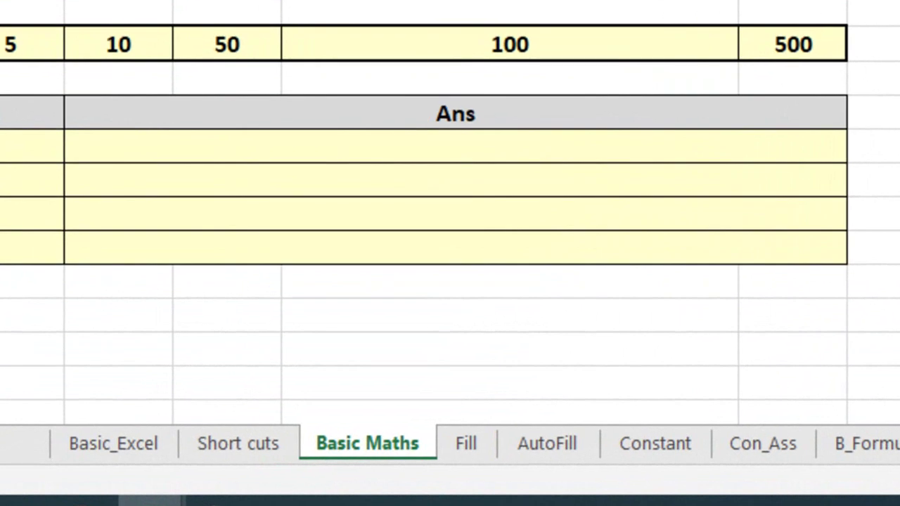
{"action": "left_click", "coordinate": [456, 145]}
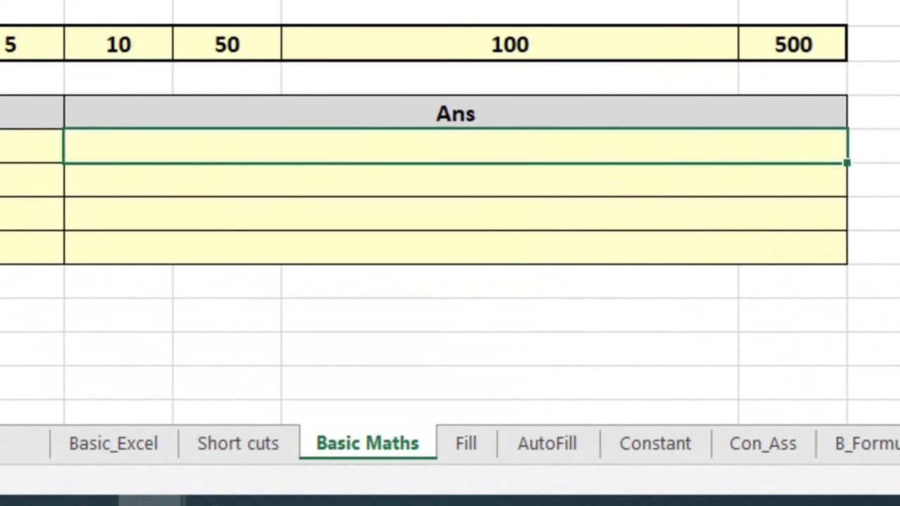
{"action": "type", "text": "="}
{"action": "type", "text": "50/5+"}
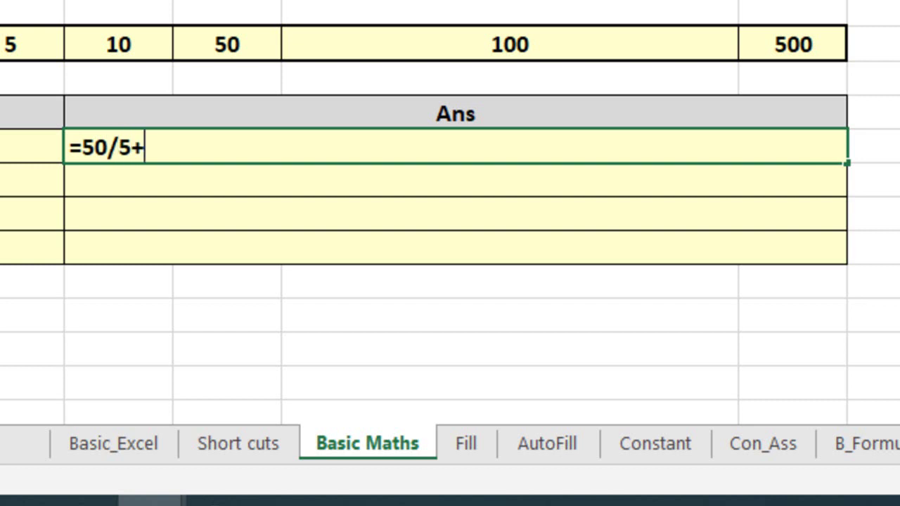
{"action": "type", "text": "100/10"}
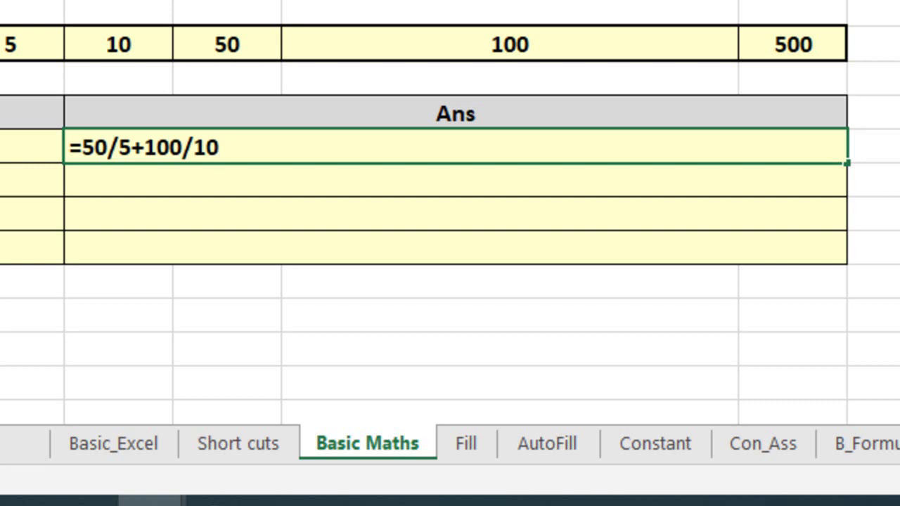
{"action": "key", "text": "Escape"}
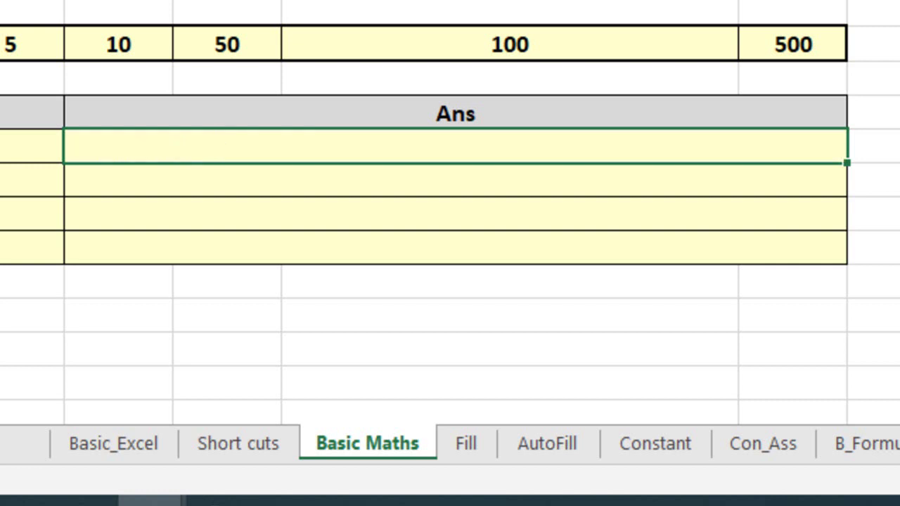
- Begin the first Ans formula as =C3/A3 by pointing at cells
{"action": "left_click", "coordinate": [32, 44]}
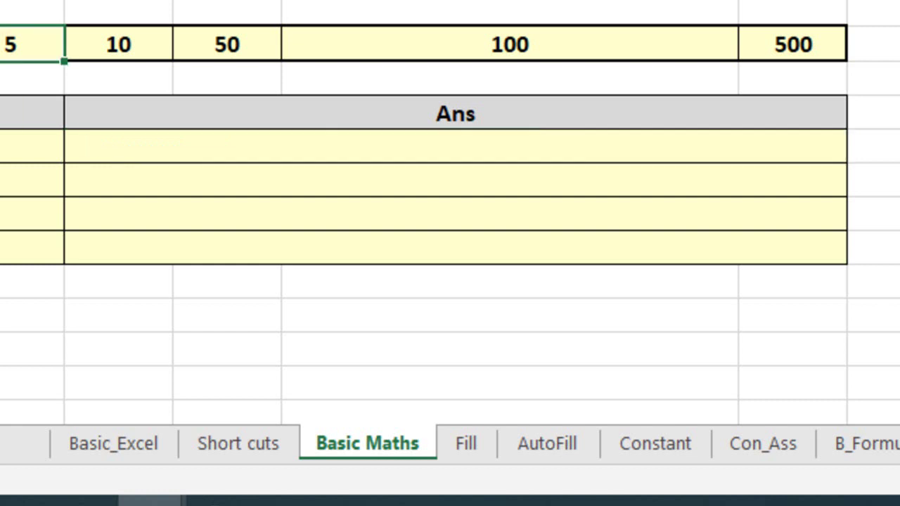
{"action": "key", "text": "ctrl+shift+Right"}
{"action": "left_click", "coordinate": [456, 145]}
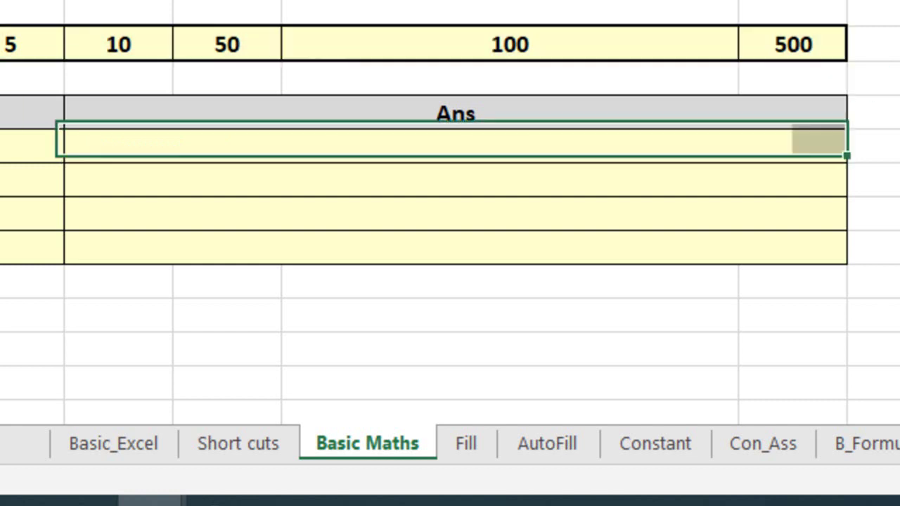
{"action": "type", "text": "="}
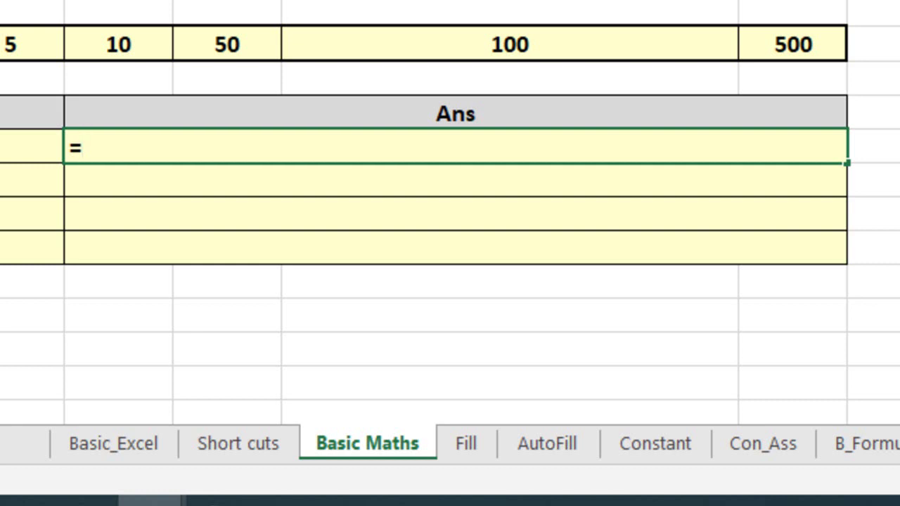
{"action": "key", "text": "Up"}
{"action": "key", "text": "Up"}
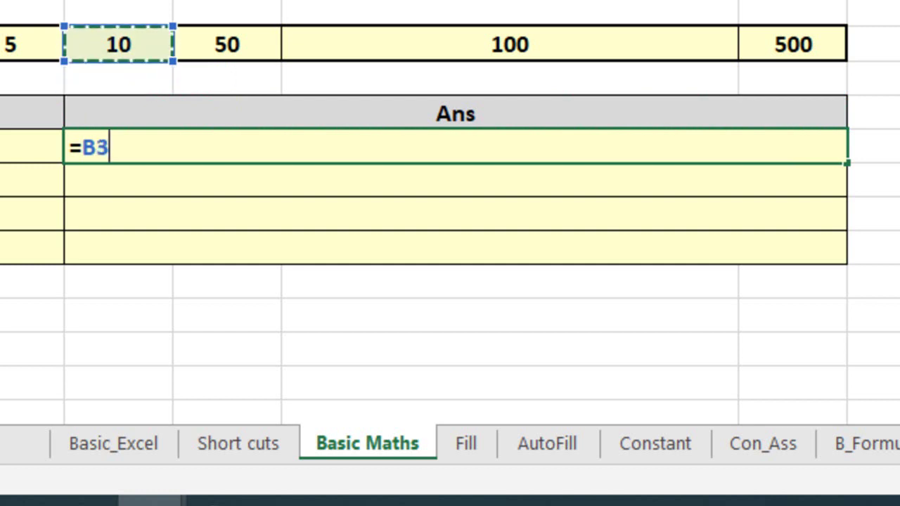
{"action": "key", "text": "Right"}
{"action": "type", "text": "/"}
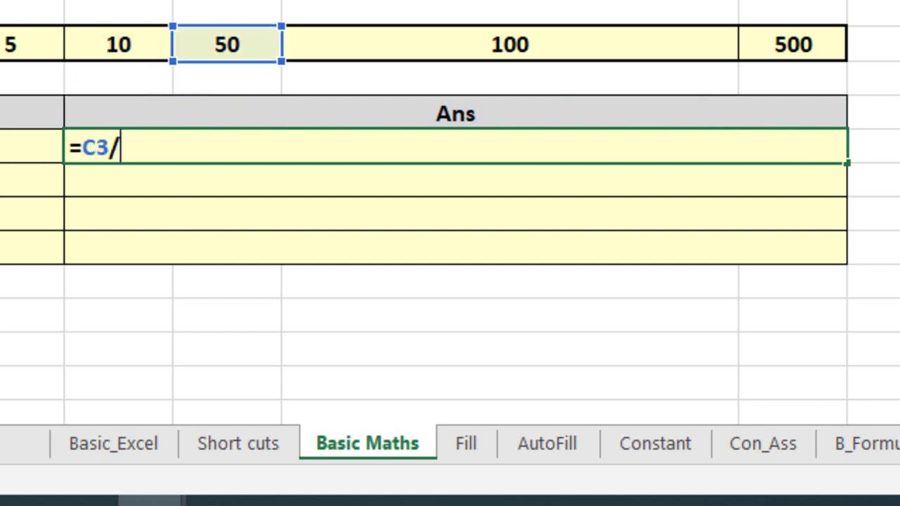
{"action": "key", "text": "Up"}
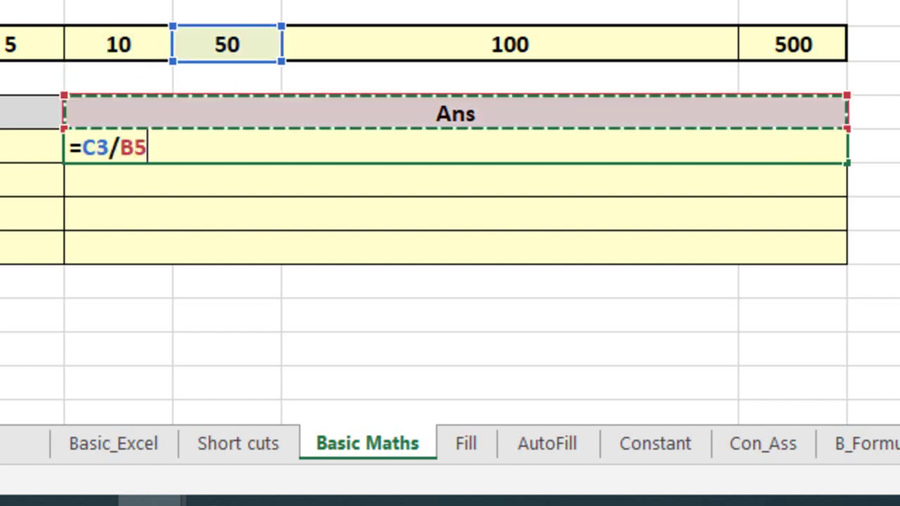
{"action": "key", "text": "Up"}
{"action": "key", "text": "Up"}
{"action": "key", "text": "Left"}
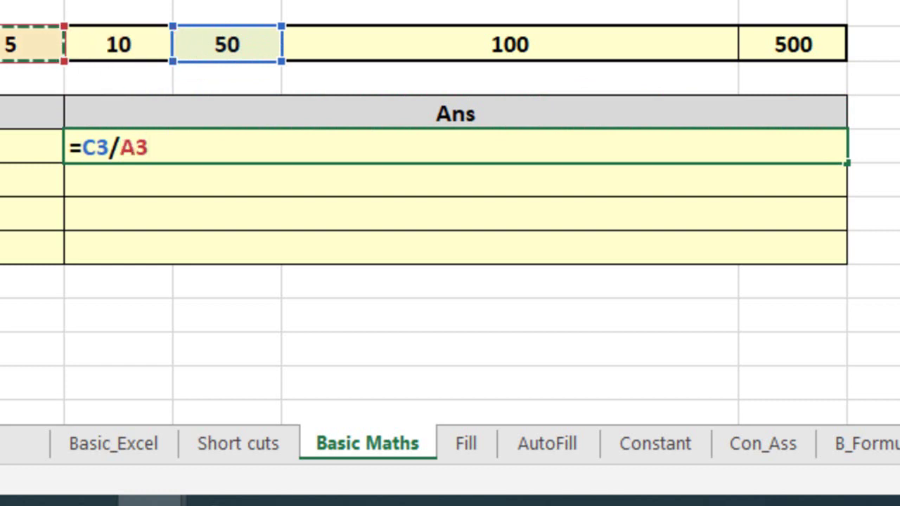
- Add +D3/B3 to the formula and commit it, showing 20
{"action": "type", "text": "+"}
{"action": "key", "text": "Up"}
{"action": "key", "text": "Up"}
{"action": "key", "text": "Right"}
{"action": "key", "text": "Up"}
{"action": "key", "text": "Right"}
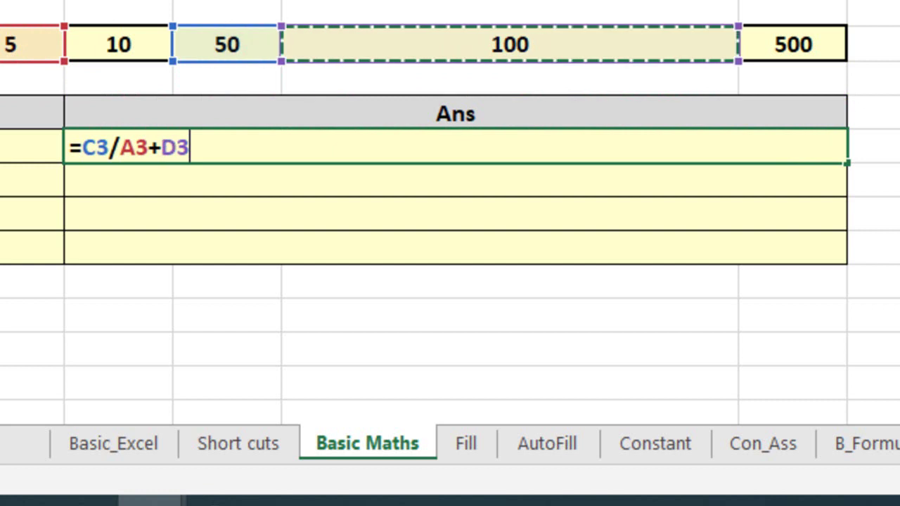
{"action": "type", "text": "/"}
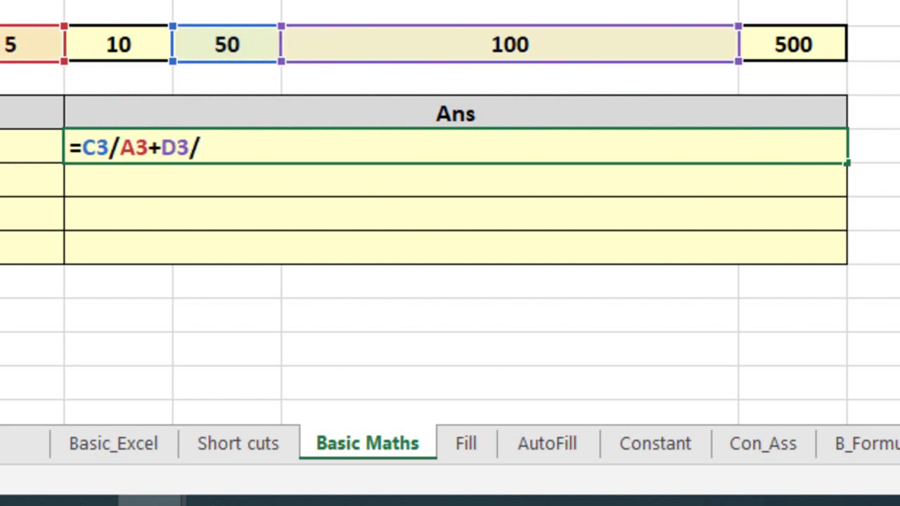
{"action": "key", "text": "Up"}
{"action": "key", "text": "Up"}
{"action": "key", "text": "Up"}
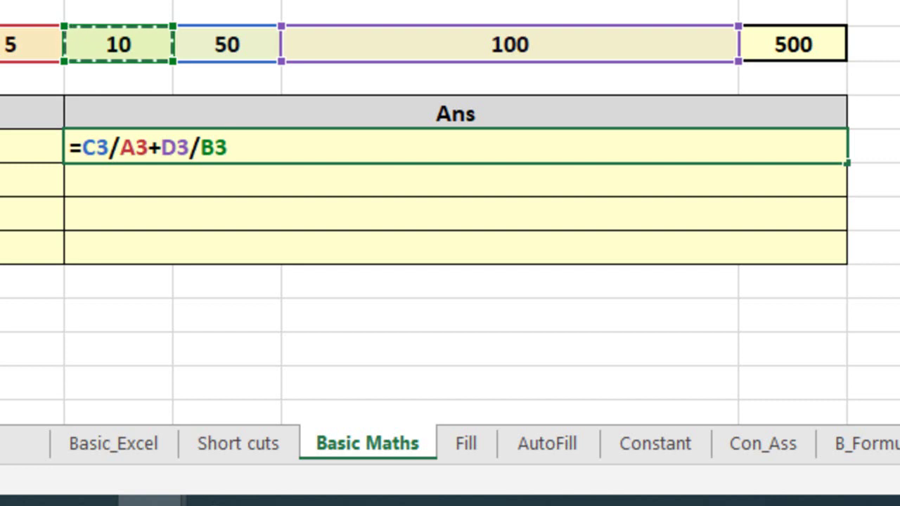
{"action": "key", "text": "Return"}
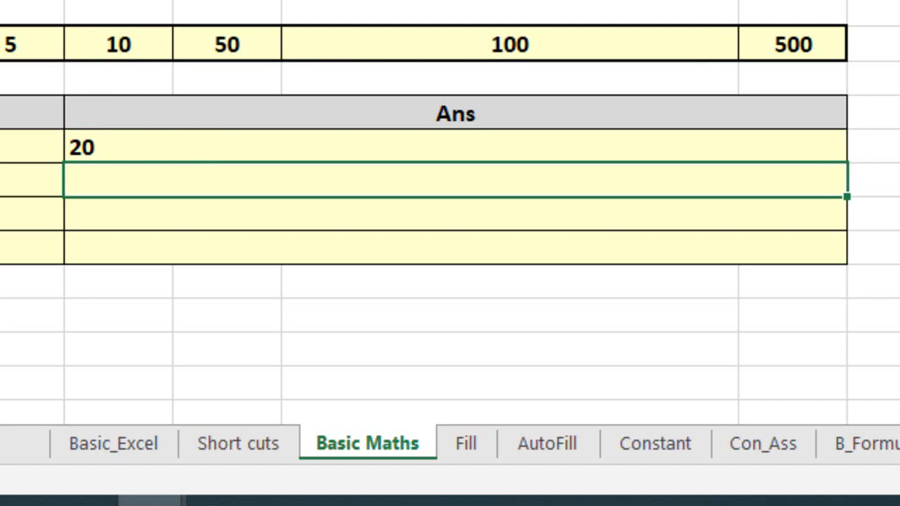
{"action": "type", "text": "="}
{"action": "type", "text": "c"}
{"action": "type", "text": "3"}
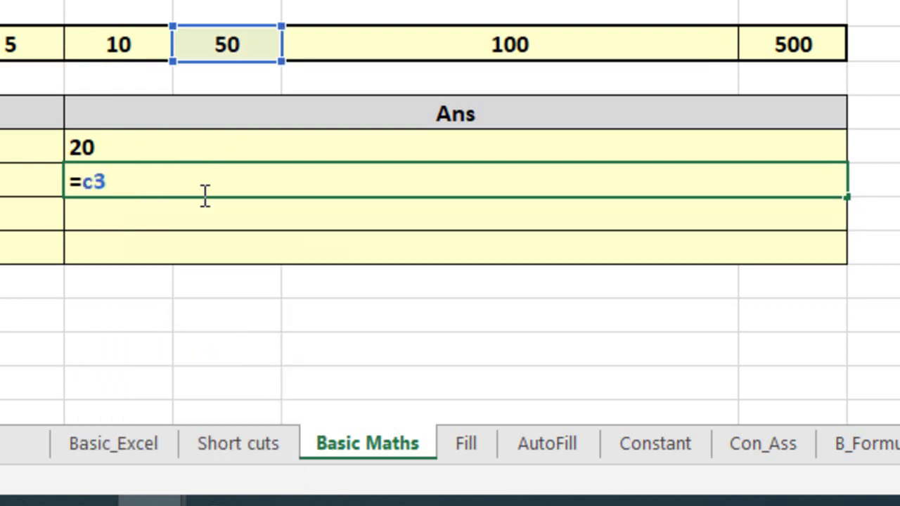
{"action": "key", "text": "BackSpace"}
{"action": "key", "text": "BackSpace"}
{"action": "key", "text": "Up"}
{"action": "key", "text": "Up"}
{"action": "key", "text": "Up"}
{"action": "key", "text": "Up"}
{"action": "key", "text": "Right"}
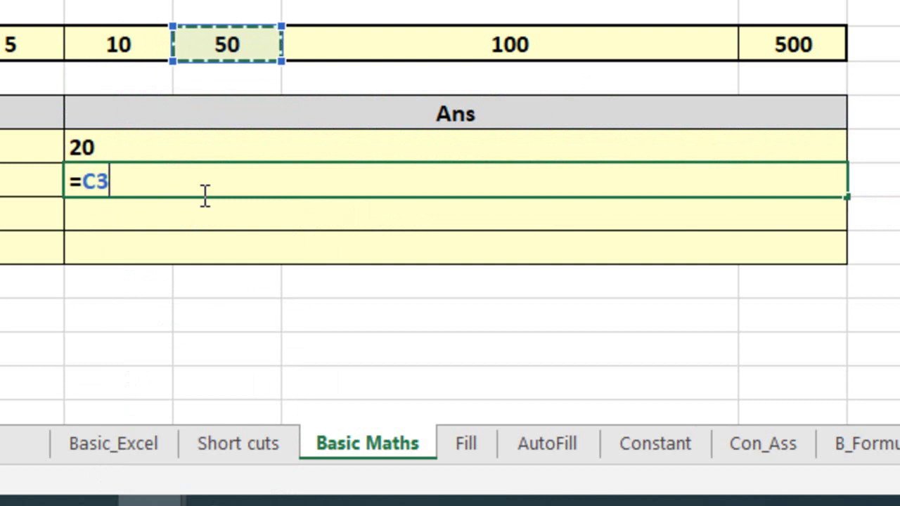
{"action": "key", "text": "Escape"}
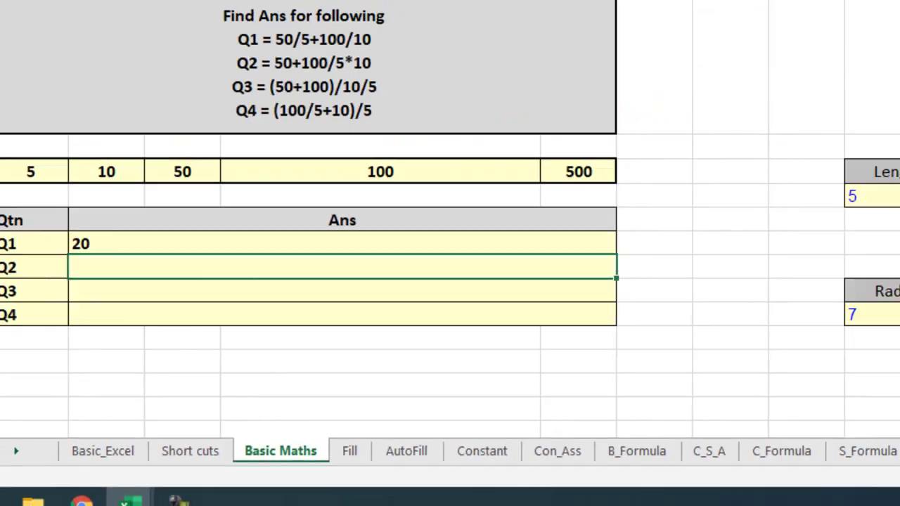
{"action": "key", "text": "alt+Tab"}
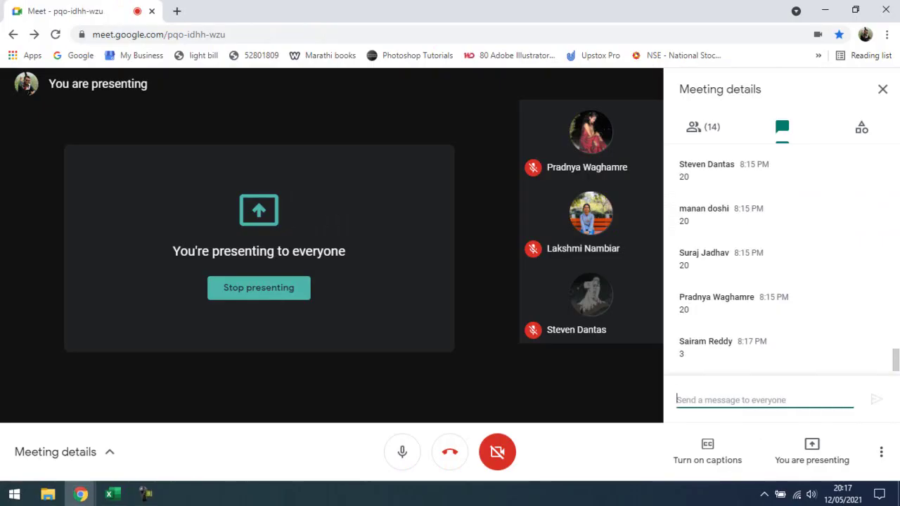
{"action": "key", "text": "alt+Tab"}
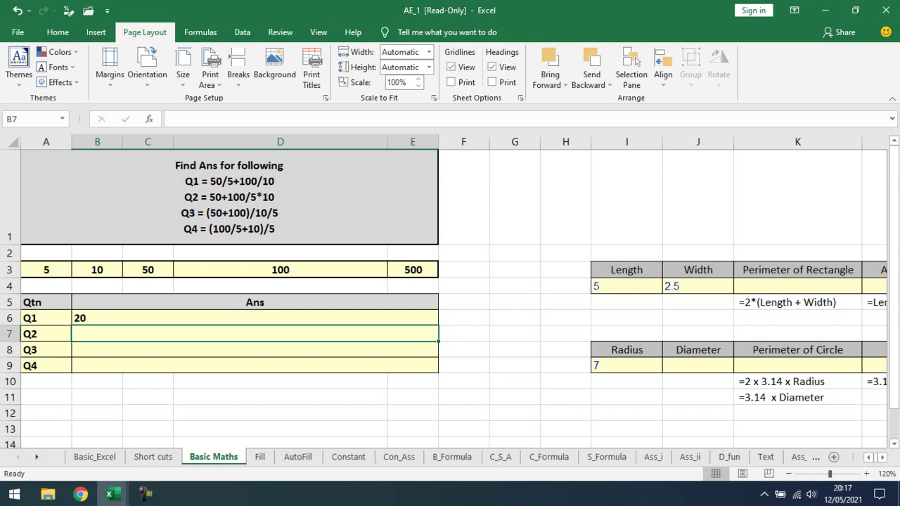
{"action": "key", "text": "alt+Tab"}
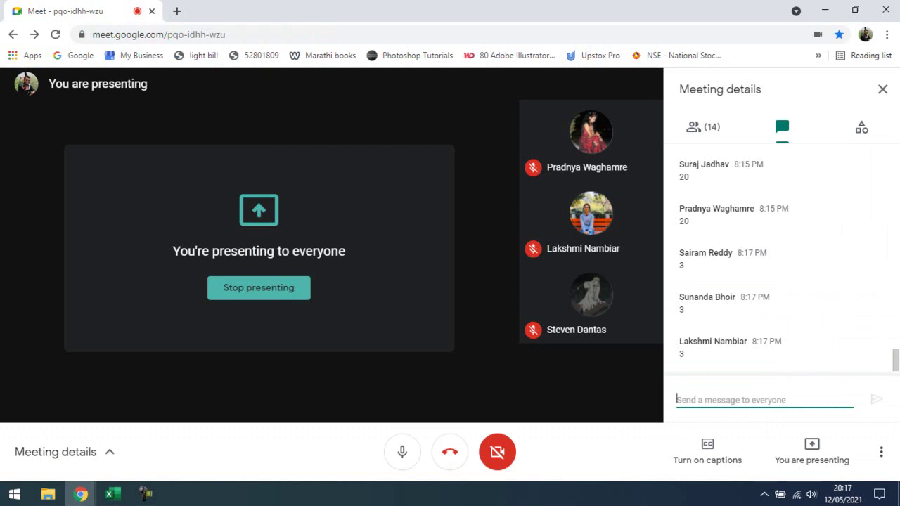
{"action": "key", "text": "alt+Tab"}
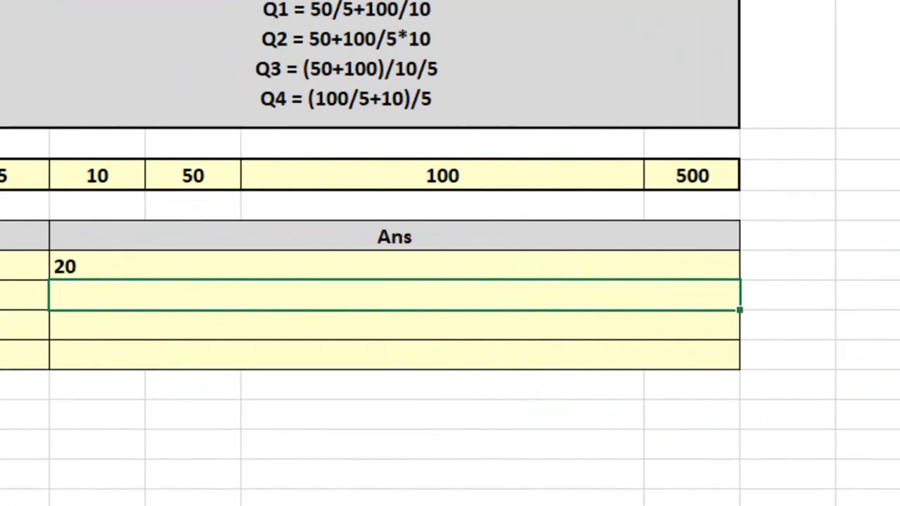
- Start the Q2 formula as =C3+D3 by pointing at cells
{"action": "type", "text": "="}
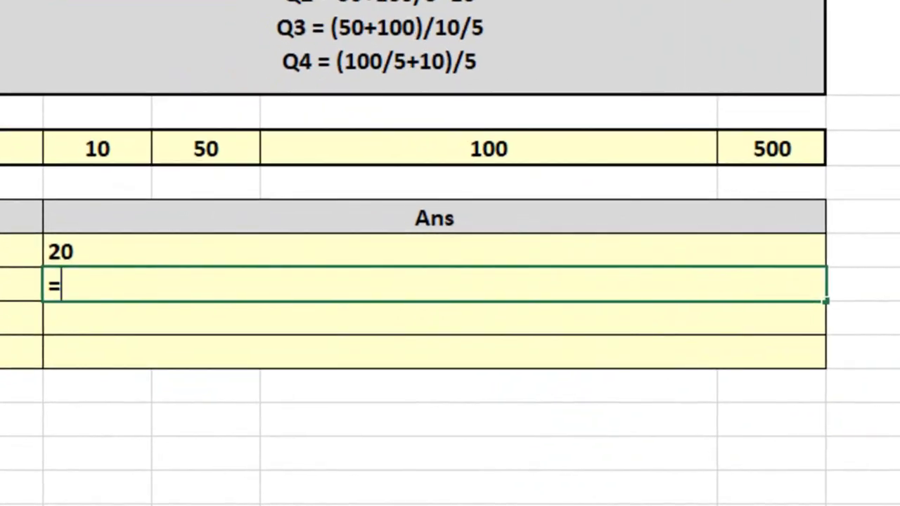
{"action": "key", "text": "Up"}
{"action": "key", "text": "Up"}
{"action": "key", "text": "Up"}
{"action": "key", "text": "Up"}
{"action": "key", "text": "Right"}
{"action": "type", "text": "+"}
{"action": "key", "text": "Up"}
{"action": "key", "text": "Up"}
{"action": "key", "text": "Up"}
{"action": "key", "text": "Up"}
{"action": "key", "text": "Right"}
- Complete it as =C3+D3/A3*B3 and commit, showing 250
{"action": "key", "text": "Up"}
{"action": "key", "text": "Right"}
{"action": "key", "text": "Down"}
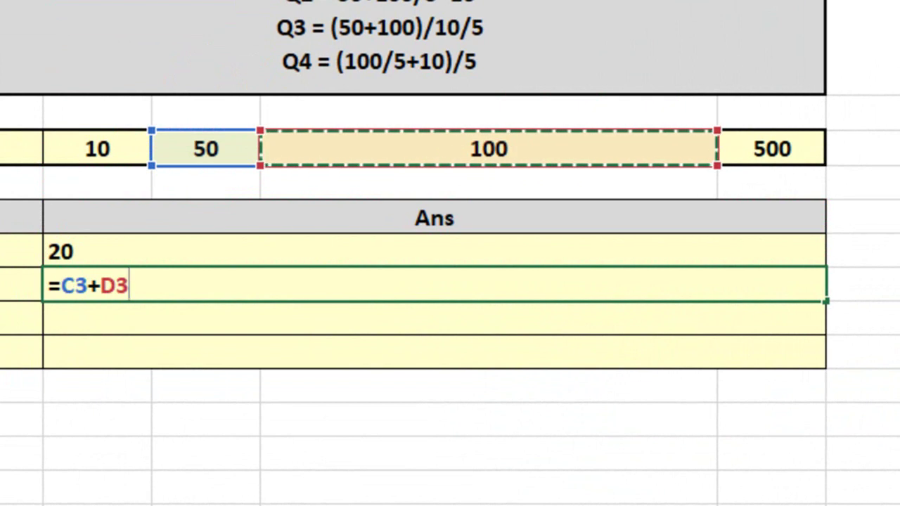
{"action": "type", "text": "/"}
{"action": "key", "text": "Up"}
{"action": "key", "text": "Up"}
{"action": "key", "text": "Up"}
{"action": "key", "text": "Up"}
{"action": "key", "text": "Left"}
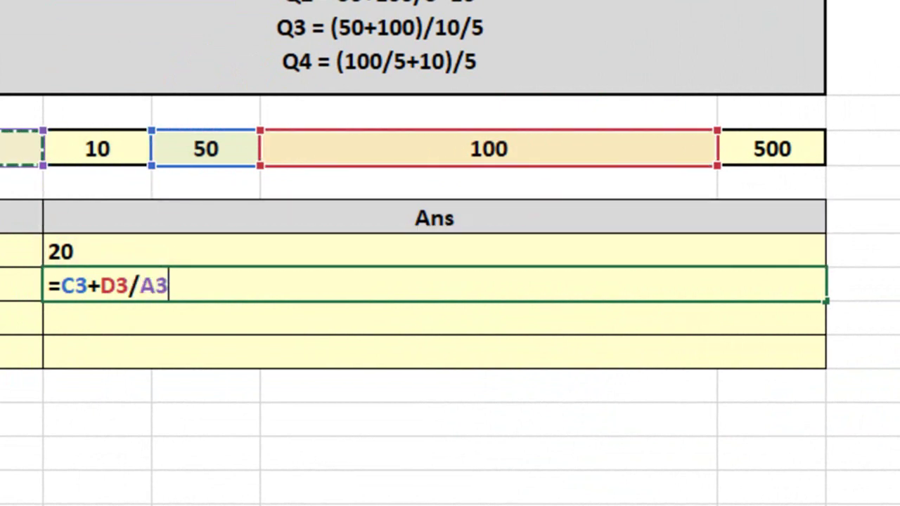
{"action": "type", "text": "*"}
{"action": "key", "text": "Up"}
{"action": "key", "text": "Up"}
{"action": "key", "text": "Up"}
{"action": "key", "text": "Up"}
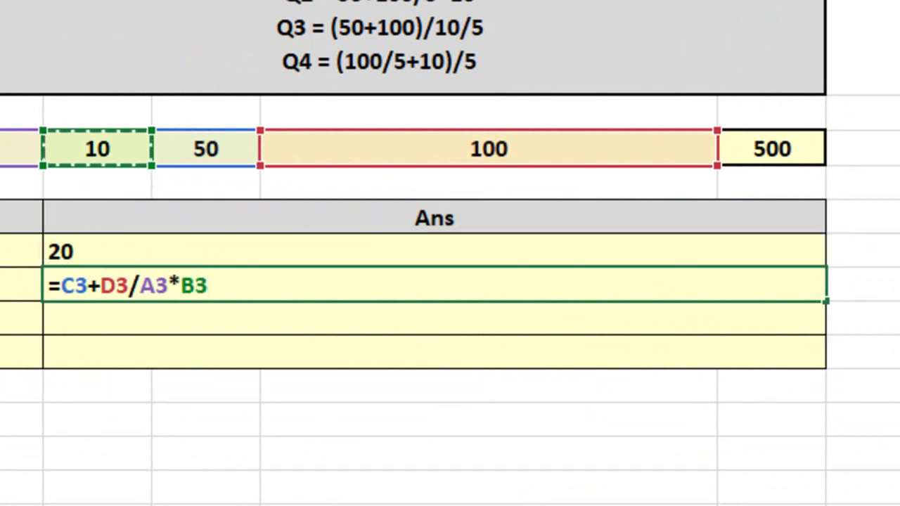
{"action": "key", "text": "Return"}
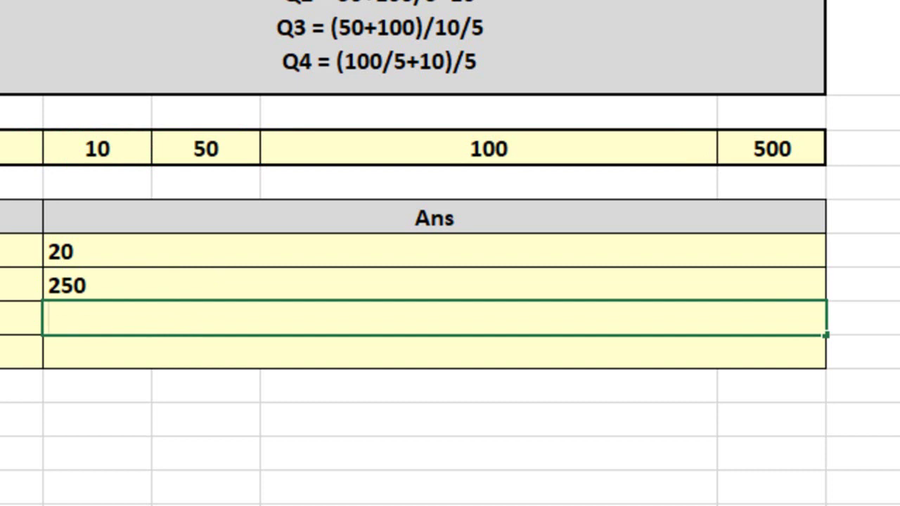
{"action": "left_click", "coordinate": [435, 285]}
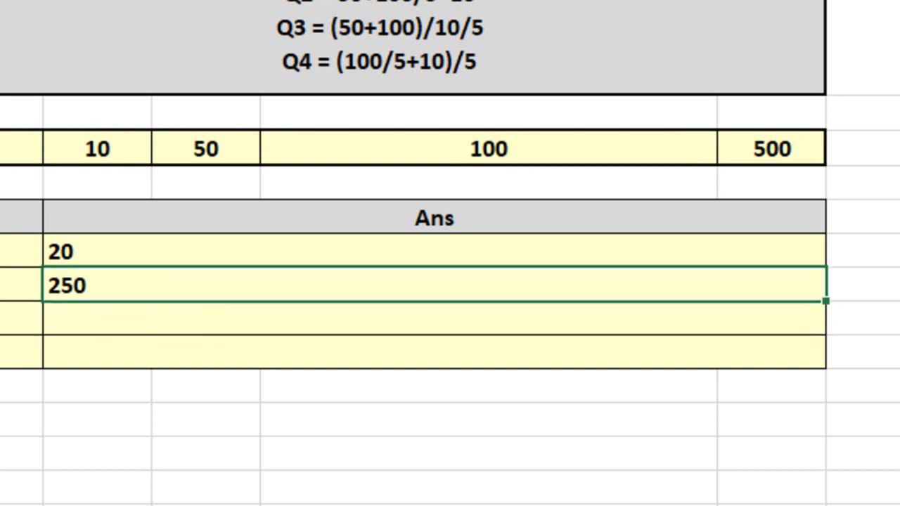
{"action": "key", "text": "F2"}
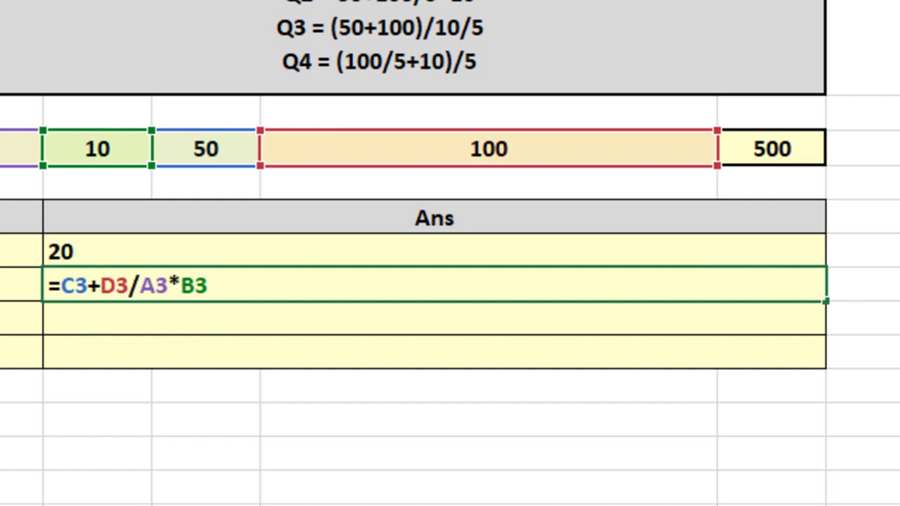
{"action": "key", "text": "Escape"}
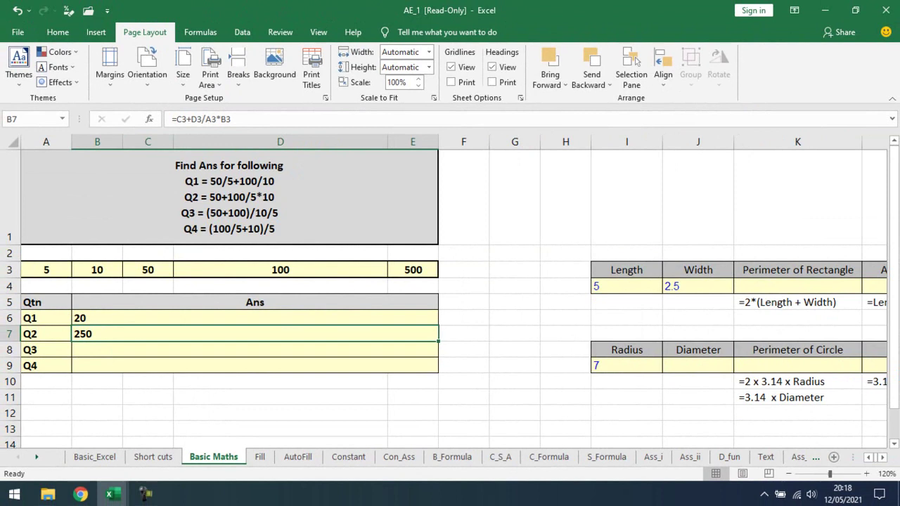
{"action": "key", "text": "F2"}
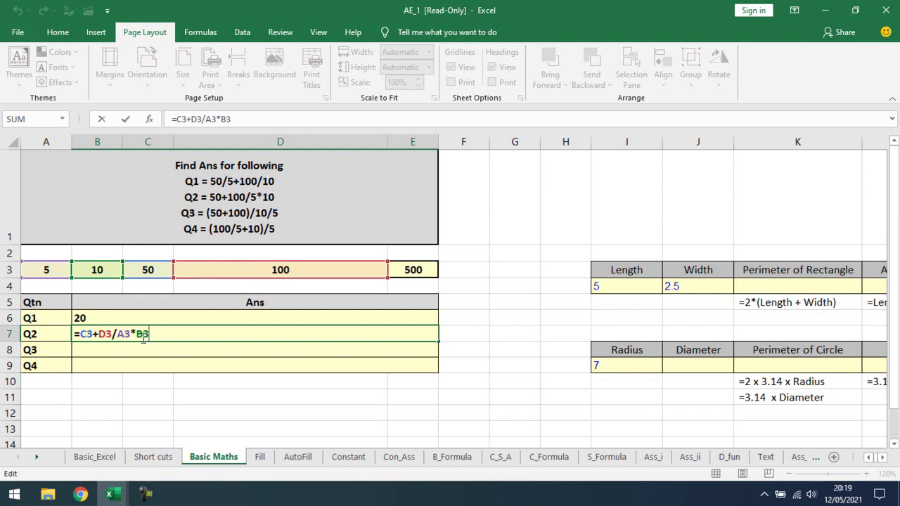
{"action": "key", "text": "Return"}
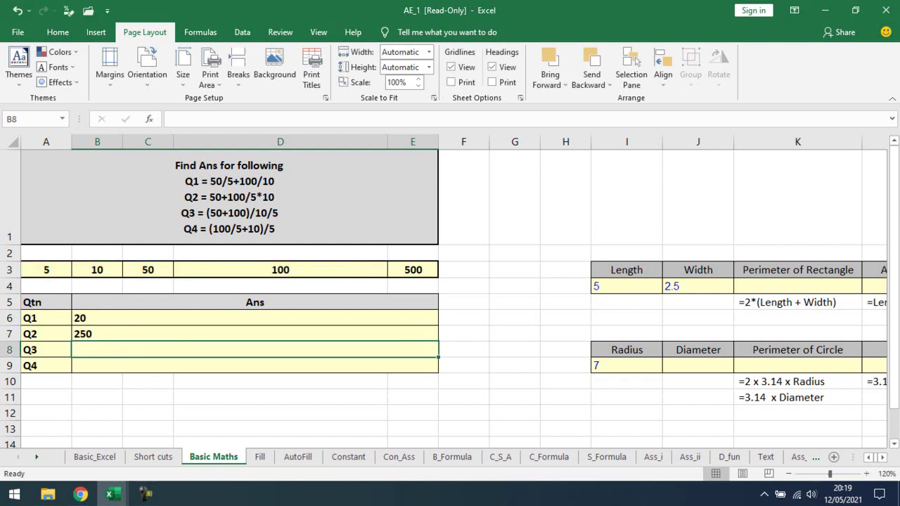
{"action": "type", "text": "="}
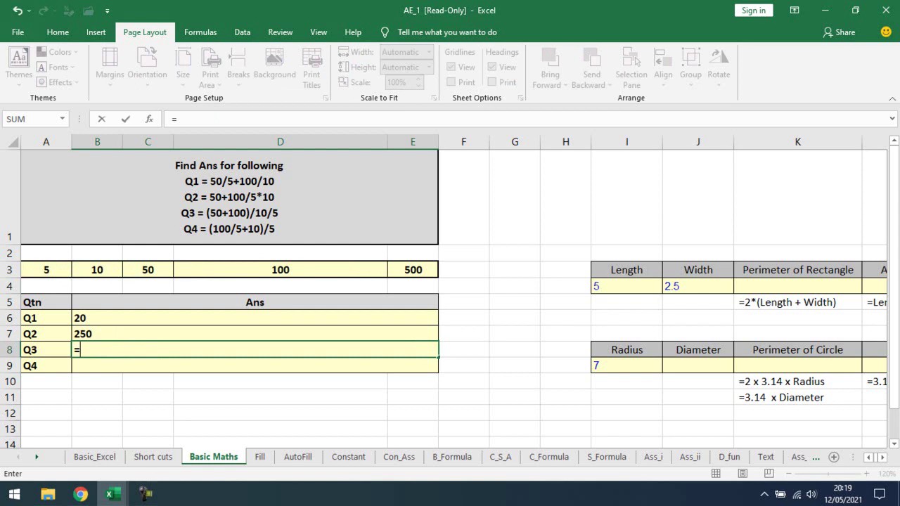
- Cancel the stray entry and start the Q3 formula as =(C3+D3 in the Q3 cell
{"action": "key", "text": "Escape"}
{"action": "left_click", "coordinate": [229, 197]}
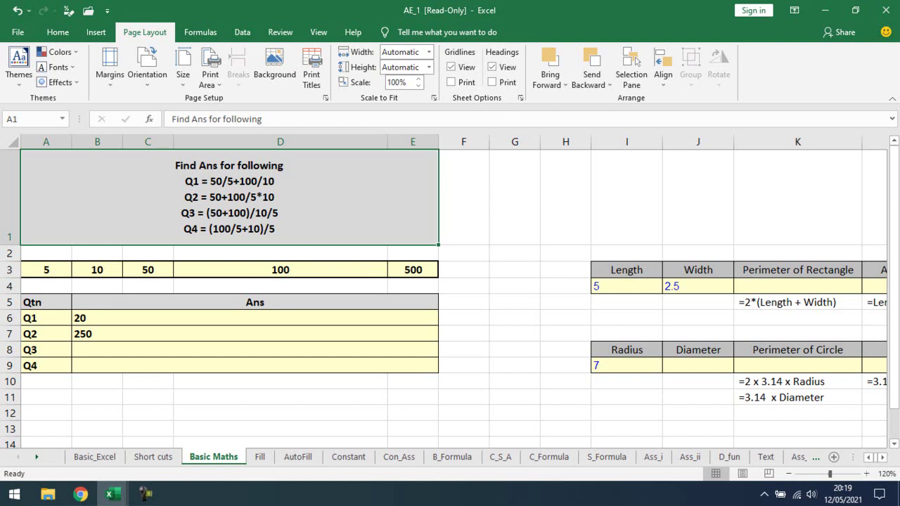
{"action": "left_click", "coordinate": [255, 350]}
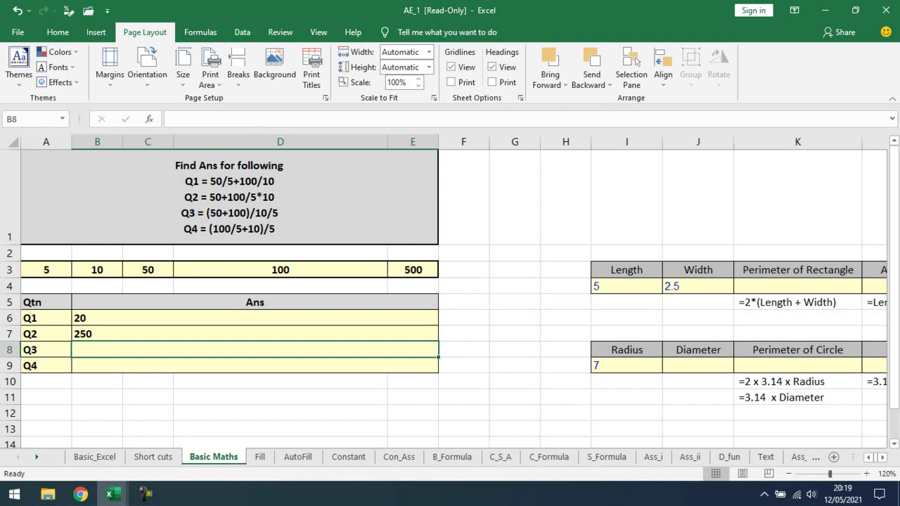
{"action": "type", "text": "="}
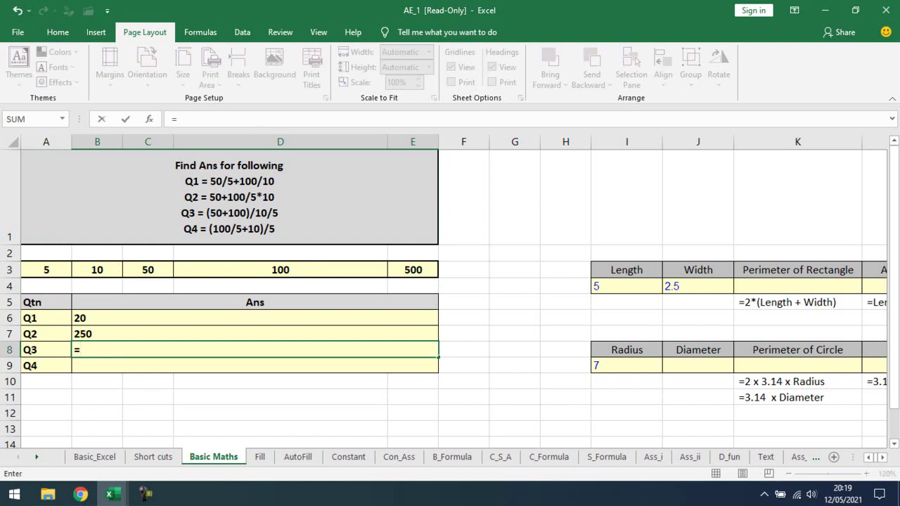
{"action": "type", "text": "("}
{"action": "key", "text": "Up"}
{"action": "key", "text": "Up"}
{"action": "key", "text": "Up"}
{"action": "key", "text": "Up"}
{"action": "key", "text": "Up"}
{"action": "key", "text": "Right"}
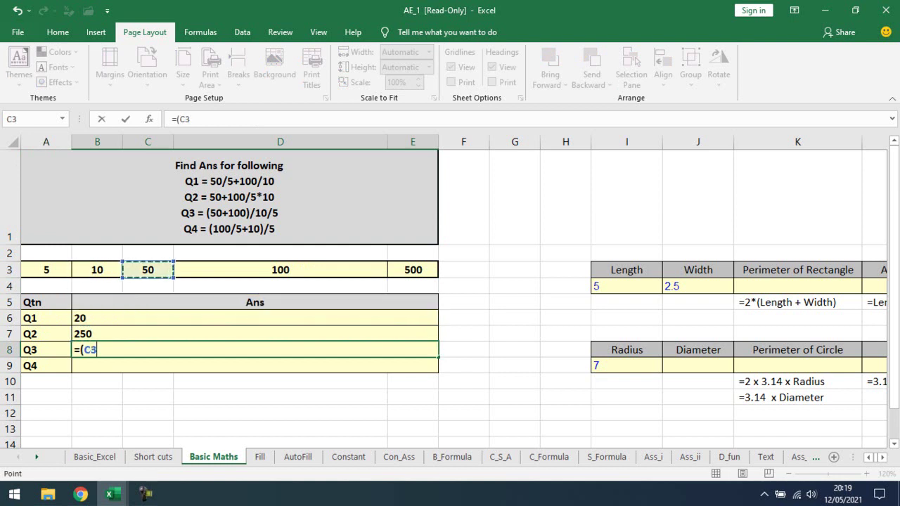
{"action": "type", "text": "+"}
{"action": "key", "text": "Up"}
{"action": "key", "text": "Up"}
{"action": "key", "text": "Up"}
{"action": "key", "text": "Up"}
{"action": "key", "text": "Right"}
{"action": "key", "text": "Up"}
{"action": "key", "text": "Right"}
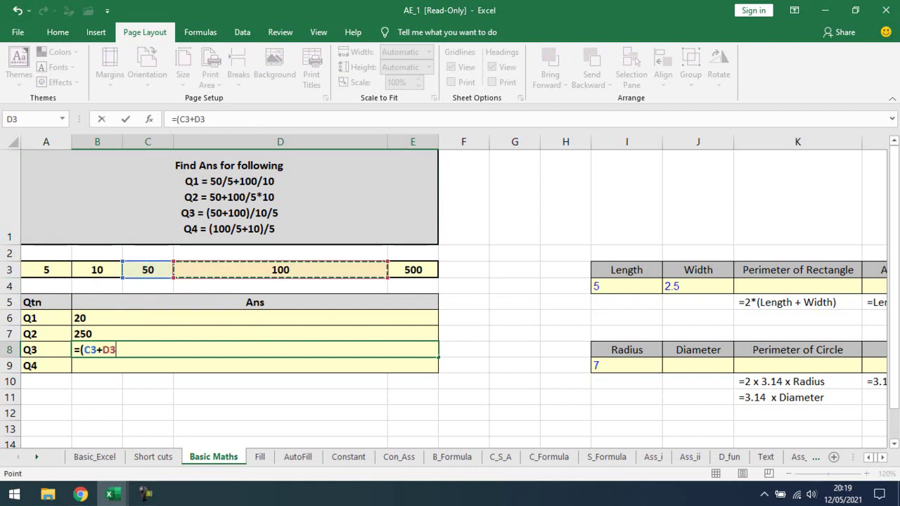
- Finish the formula as =(C3+D3)/B3/A3 and commit it, showing 3
{"action": "type", "text": ")"}
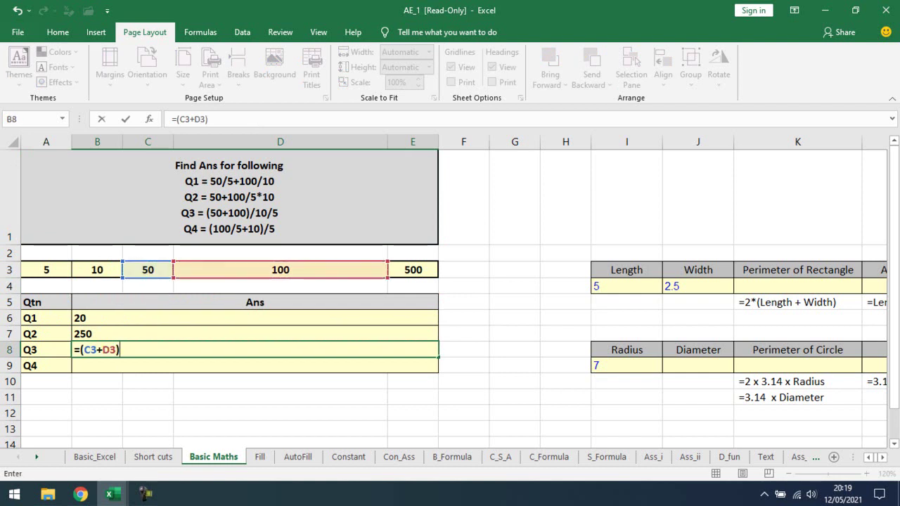
{"action": "type", "text": "/"}
{"action": "key", "text": "Up"}
{"action": "key", "text": "Up"}
{"action": "key", "text": "Up"}
{"action": "key", "text": "Up"}
{"action": "key", "text": "Up"}
{"action": "key", "text": "Up"}
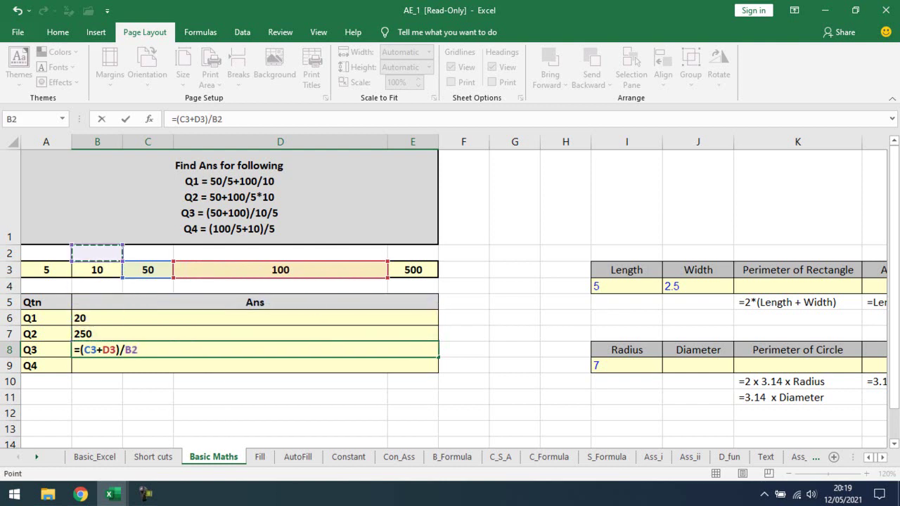
{"action": "key", "text": "Down"}
{"action": "type", "text": "/"}
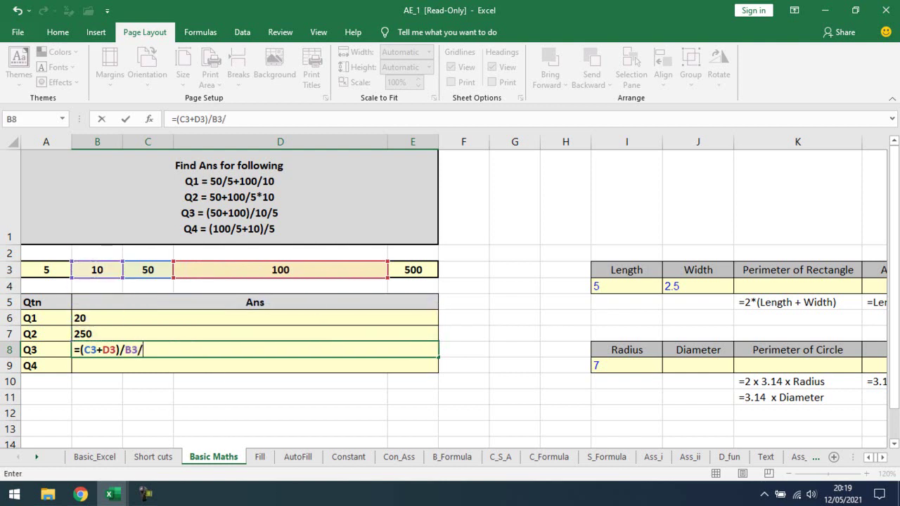
{"action": "key", "text": "Up"}
{"action": "key", "text": "Up"}
{"action": "key", "text": "Up"}
{"action": "key", "text": "Up"}
{"action": "key", "text": "Up"}
{"action": "key", "text": "Return"}
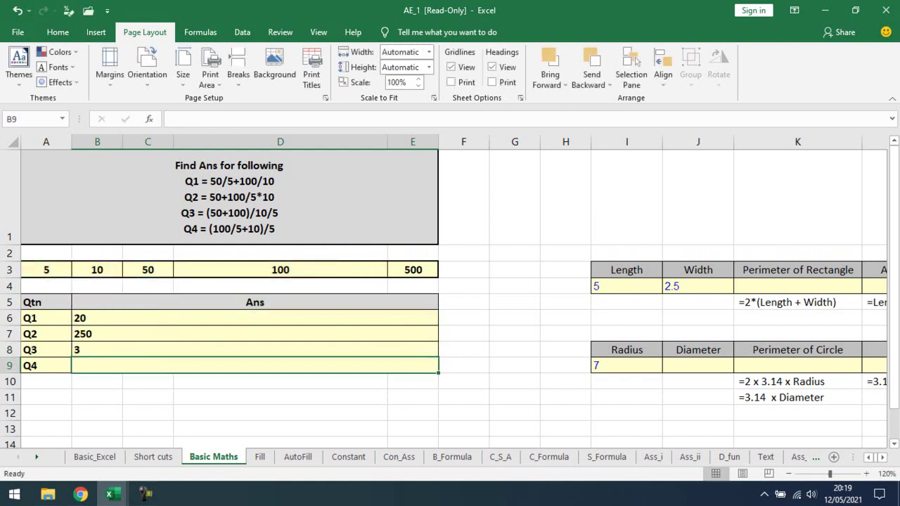
{"action": "key", "text": "Up"}
- Check participants' replies in the Meet chat, then bring the AE_1 workbook back
{"action": "key", "text": "alt+Tab"}
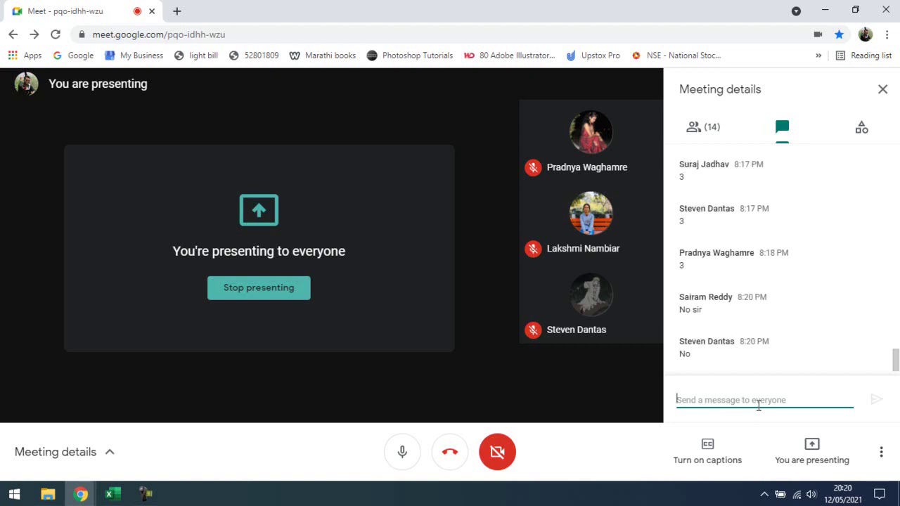
{"action": "key", "text": "alt+Tab"}
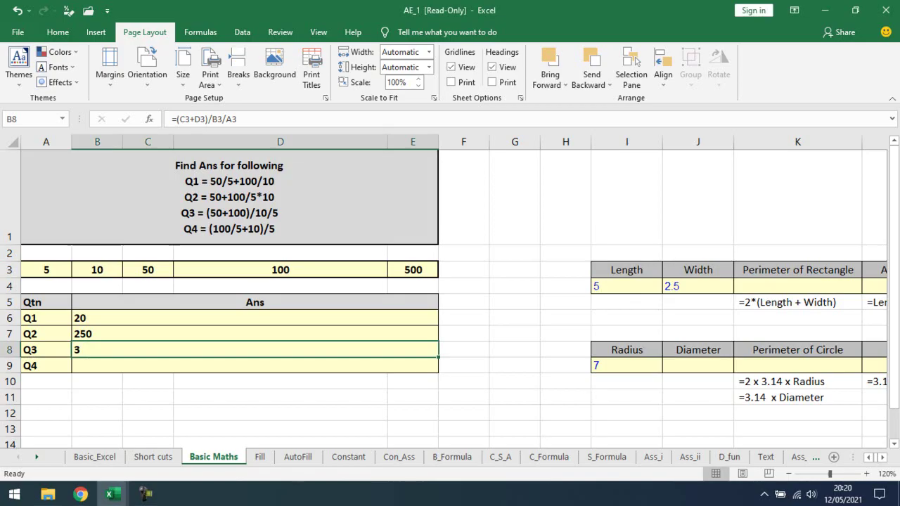
{"action": "key", "text": "F2"}
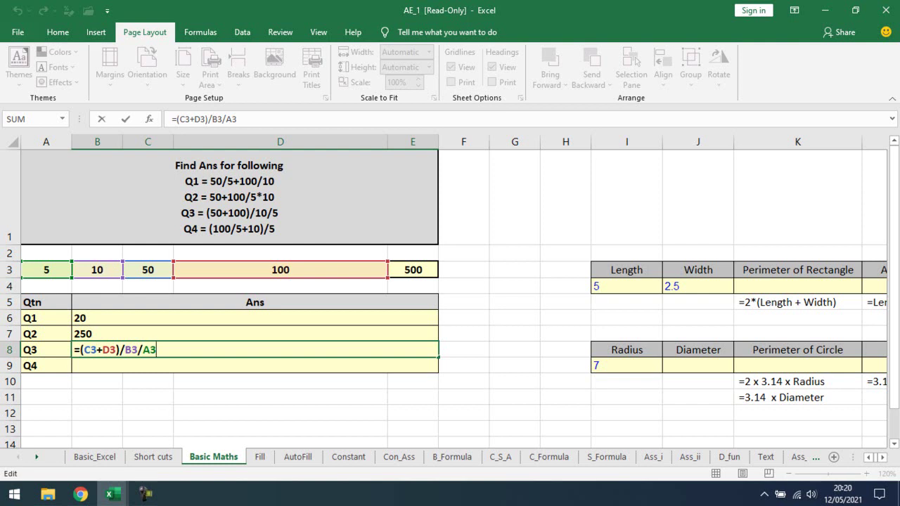
{"action": "left_click", "coordinate": [119, 349]}
{"action": "key", "text": "BackSpace"}
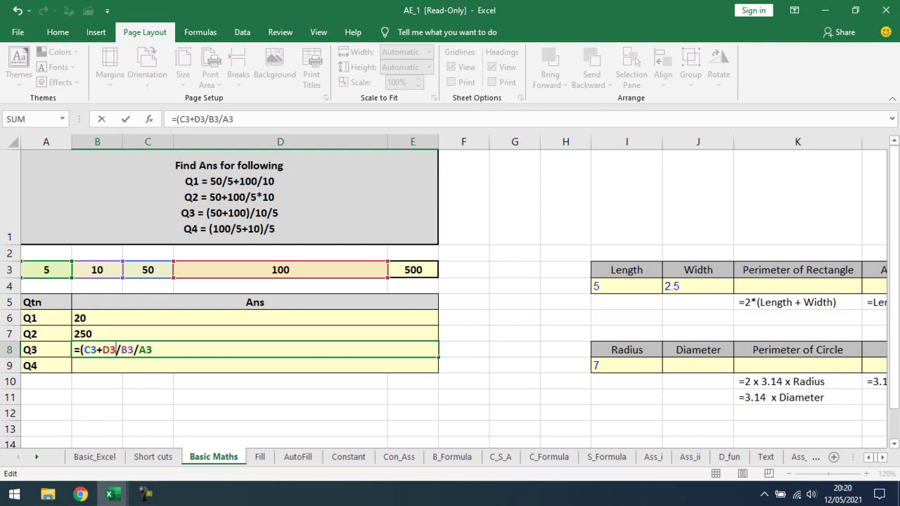
{"action": "left_click", "coordinate": [84, 350]}
{"action": "key", "text": "BackSpace"}
{"action": "key", "text": "ctrl+Return"}
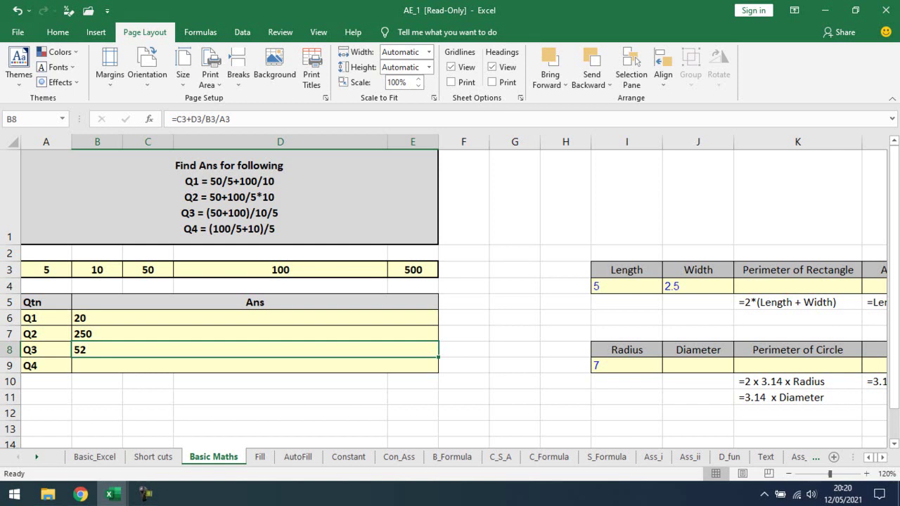
{"action": "key", "text": "ctrl+z"}
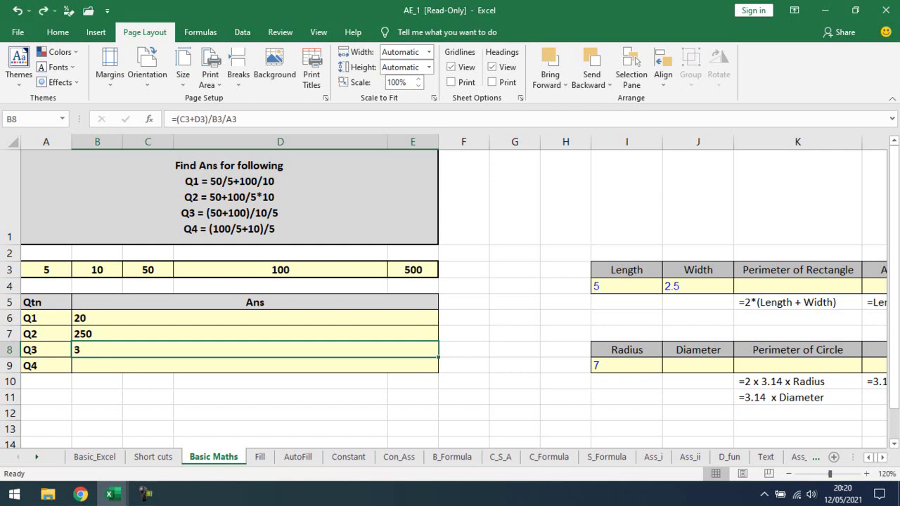
{"action": "key", "text": "F2"}
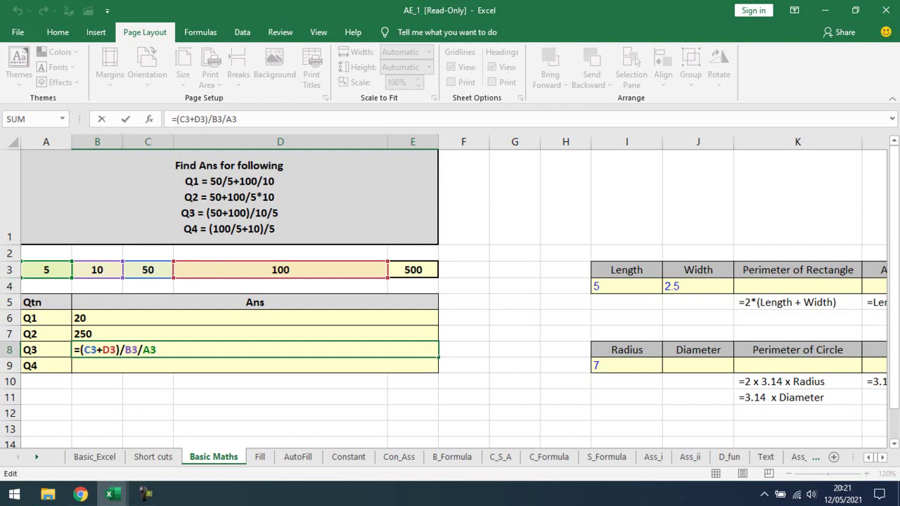
{"action": "key", "text": "Return"}
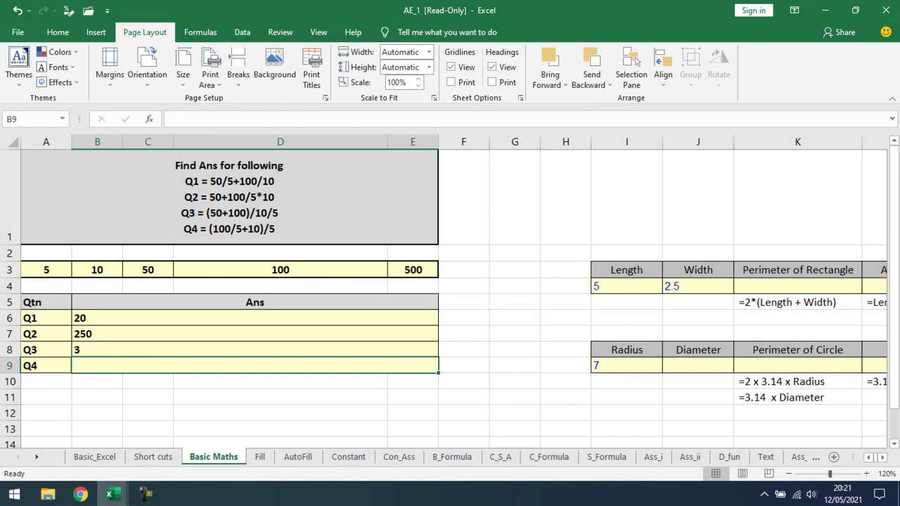
- Select A1 and the Q4 answer cell B9, then bring the Google Meet chat forward
{"action": "left_click", "coordinate": [230, 197]}
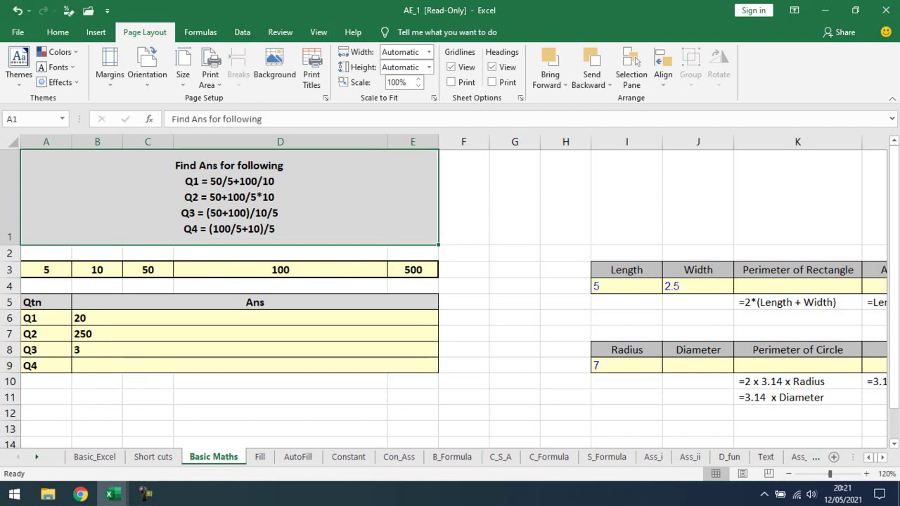
{"action": "left_click", "coordinate": [255, 366]}
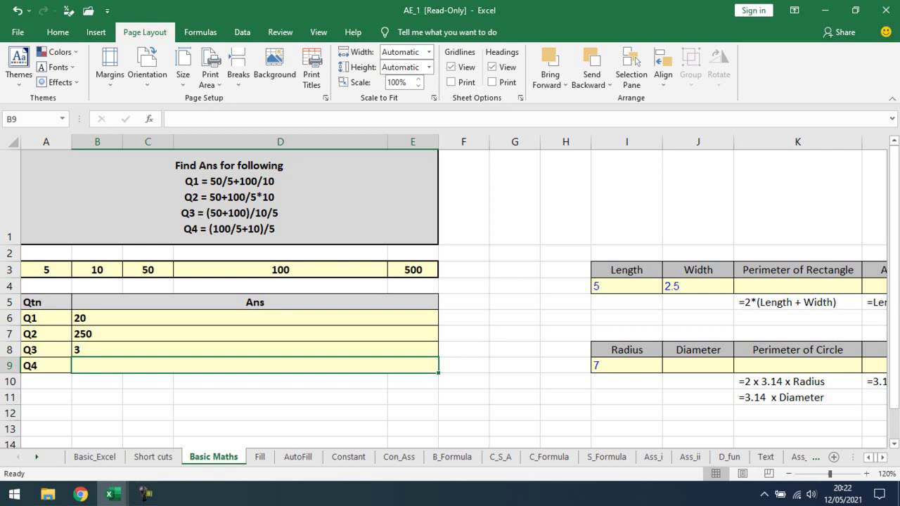
{"action": "key", "text": "alt+Tab"}
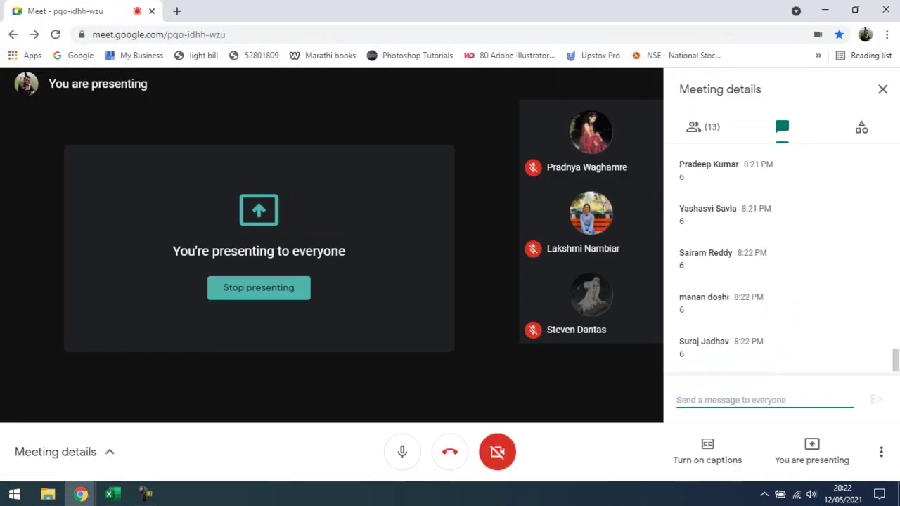
- Back in Excel, start the Q4 answer formula with =(D3/A3 in B9
{"action": "key", "text": "alt+Tab"}
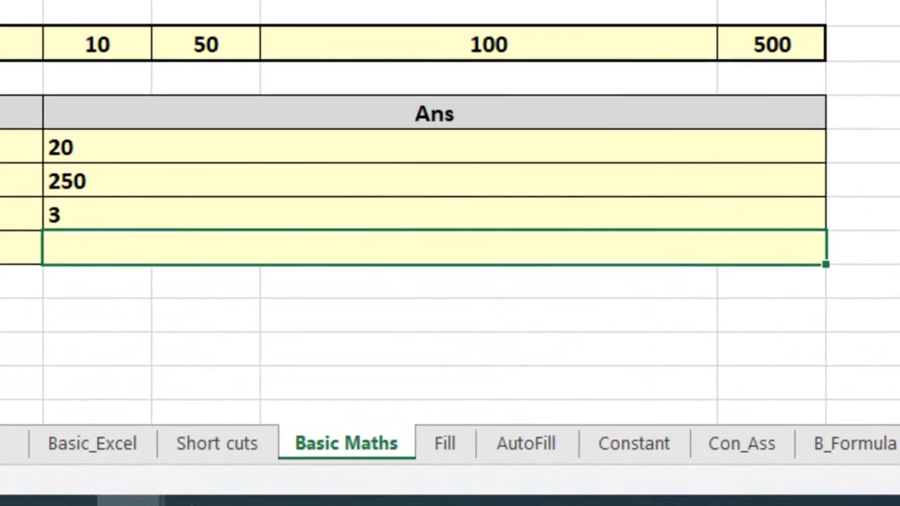
{"action": "type", "text": "="}
{"action": "type", "text": "("}
{"action": "key", "text": "Up"}
{"action": "key", "text": "Up"}
{"action": "key", "text": "Up"}
{"action": "key", "text": "Up"}
{"action": "key", "text": "Up"}
{"action": "key", "text": "Up"}
{"action": "key", "text": "Right"}
{"action": "key", "text": "Right"}
{"action": "key", "text": "Right"}
{"action": "key", "text": "Left"}
{"action": "type", "text": "/"}
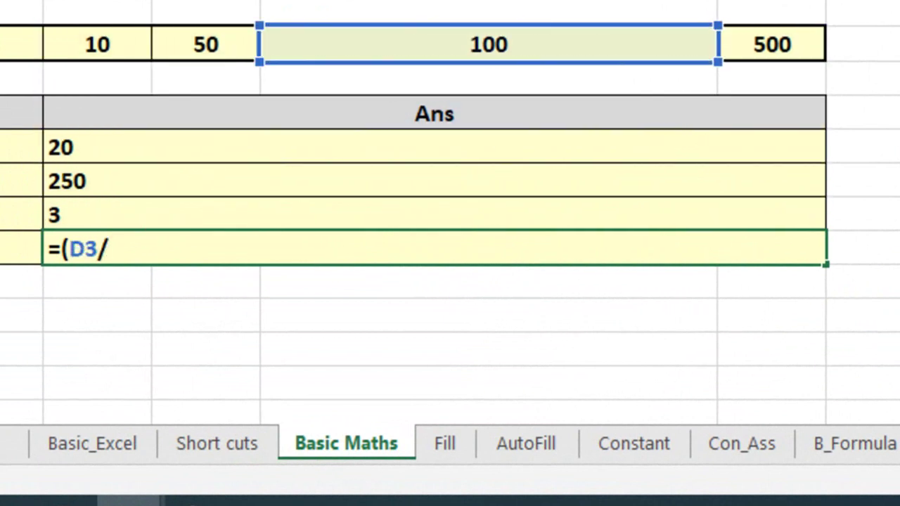
{"action": "key", "text": "Up"}
{"action": "key", "text": "Up"}
- Finish the Q4 formula as =(D3/A3+B3)/5 so it shows 6, then select the Q2 answer
{"action": "key", "text": "Up"}
{"action": "key", "text": "Up"}
{"action": "key", "text": "Up"}
{"action": "key", "text": "Up"}
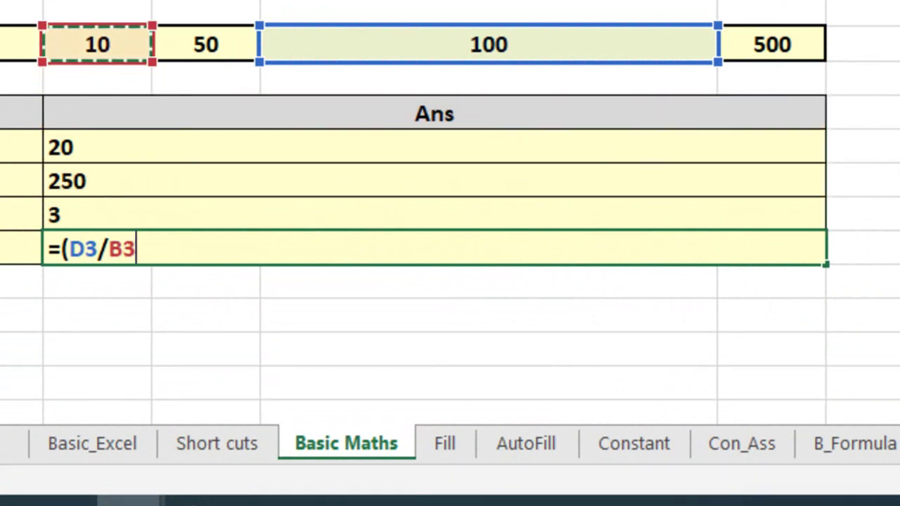
{"action": "key", "text": "Left"}
{"action": "type", "text": "+"}
{"action": "key", "text": "Up"}
{"action": "key", "text": "Down"}
{"action": "key", "text": "Up"}
{"action": "key", "text": "Up"}
{"action": "key", "text": "Up"}
{"action": "key", "text": "Up"}
{"action": "key", "text": "Up"}
{"action": "key", "text": "Up"}
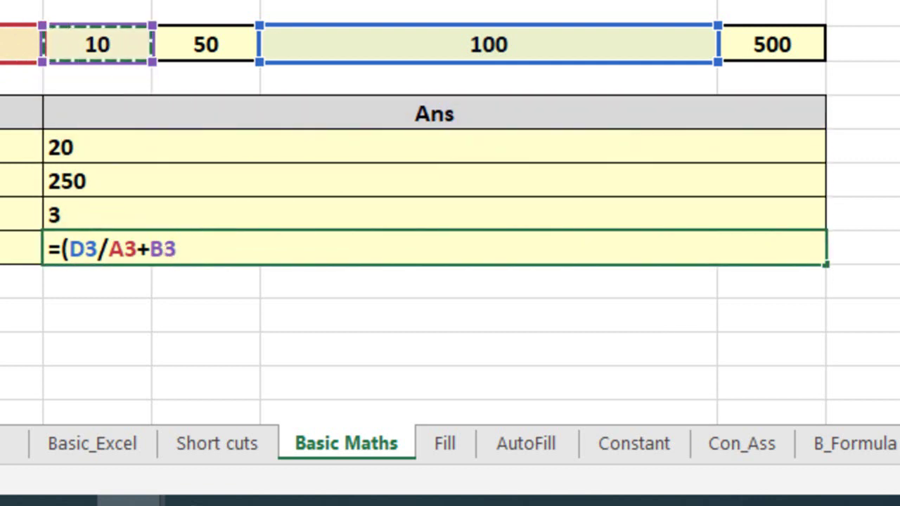
{"action": "type", "text": ")/"}
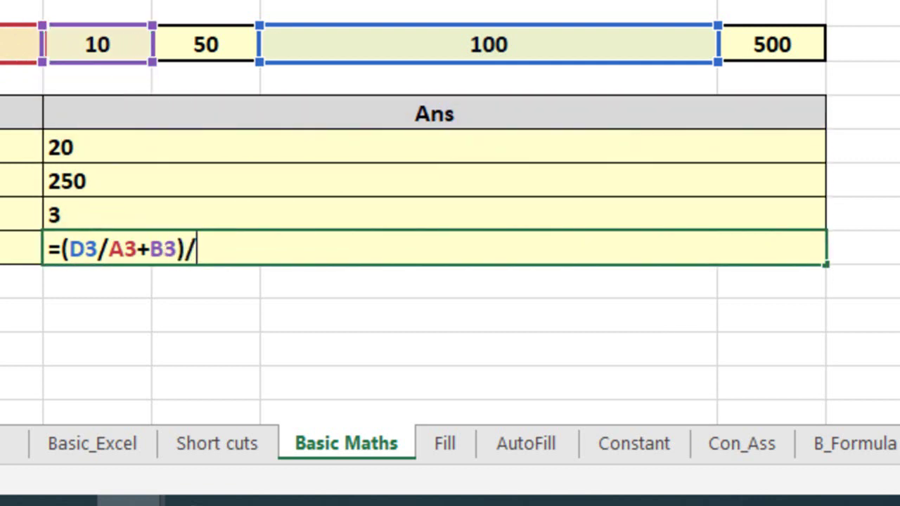
{"action": "type", "text": "5"}
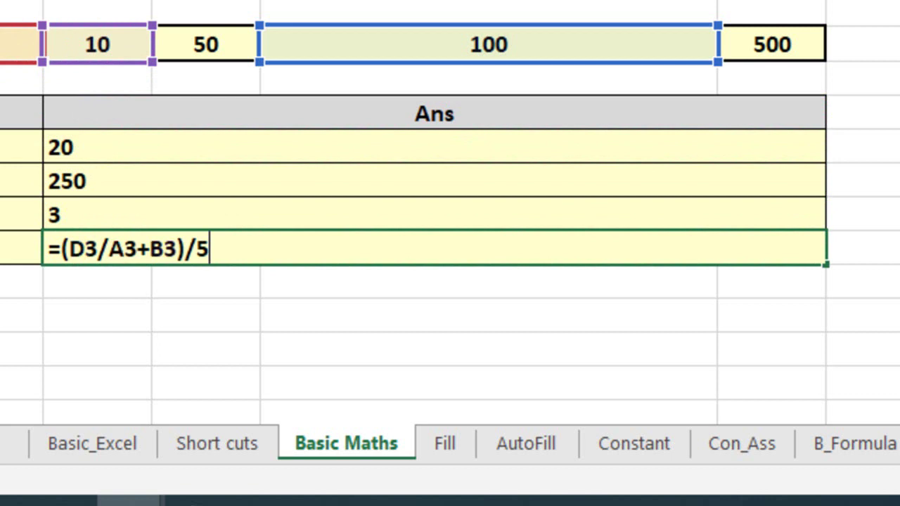
{"action": "key", "text": "Return"}
{"action": "left_click", "coordinate": [434, 247]}
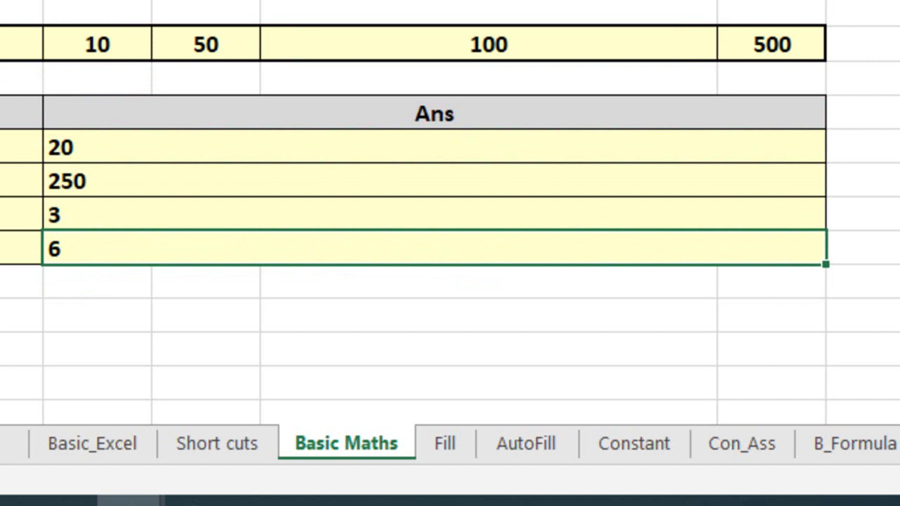
{"action": "left_click", "coordinate": [434, 180]}
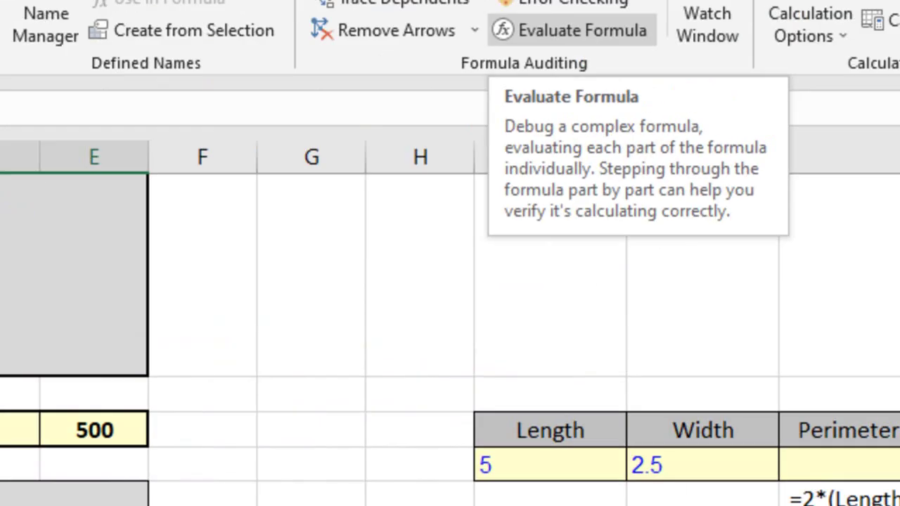
{"action": "left_click", "coordinate": [457, 94]}
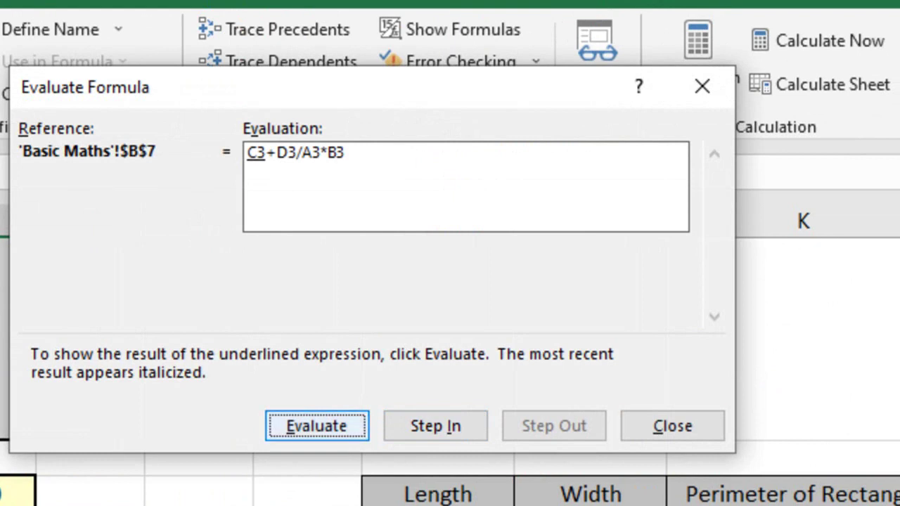
{"action": "left_click_drag", "start_coordinate": [351, 87], "coordinate": [128, 129]}
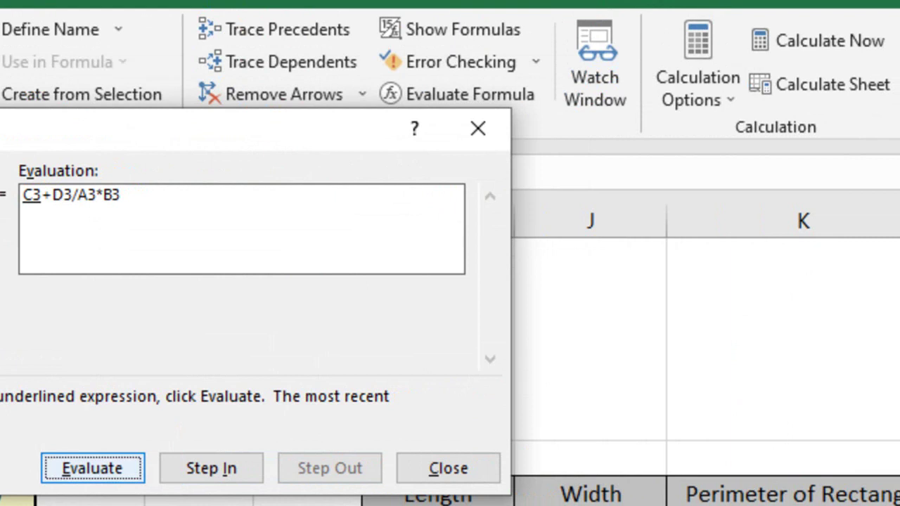
{"action": "key", "text": "Return"}
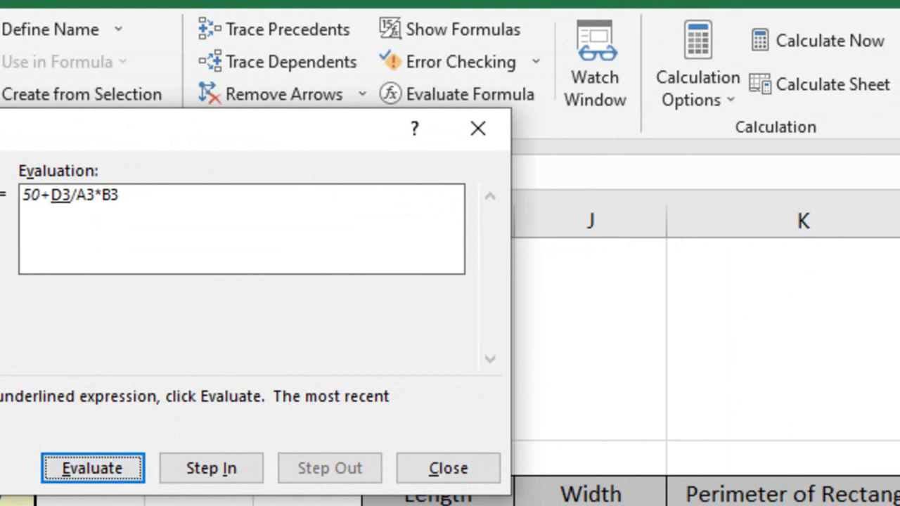
{"action": "left_click", "coordinate": [448, 468]}
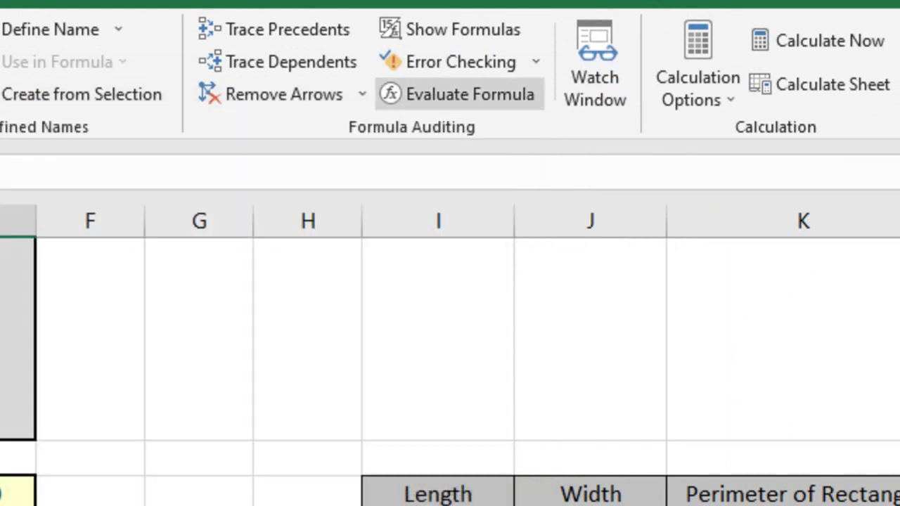
{"action": "left_click", "coordinate": [461, 94]}
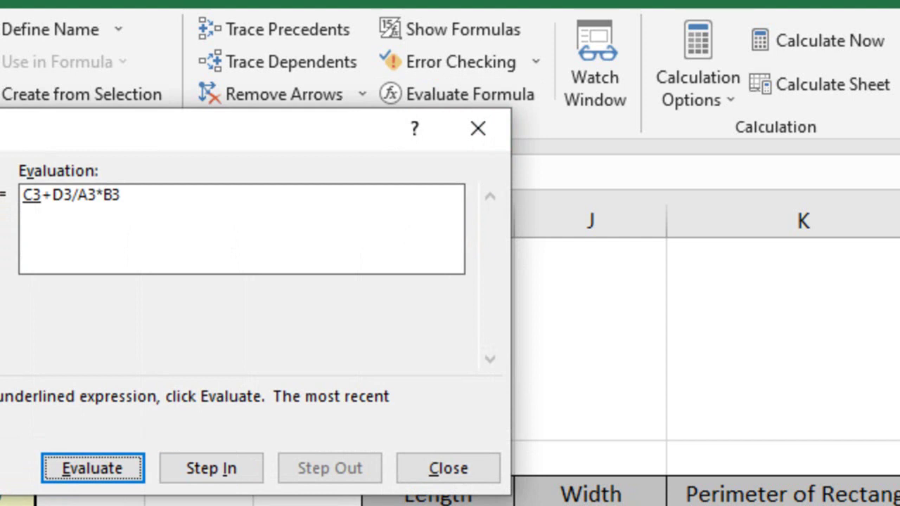
{"action": "key", "text": "Return"}
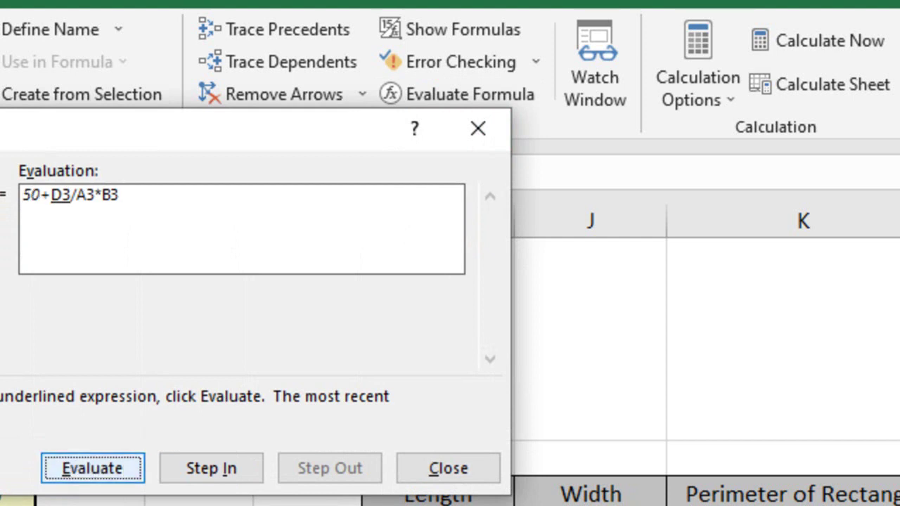
{"action": "key", "text": "Return"}
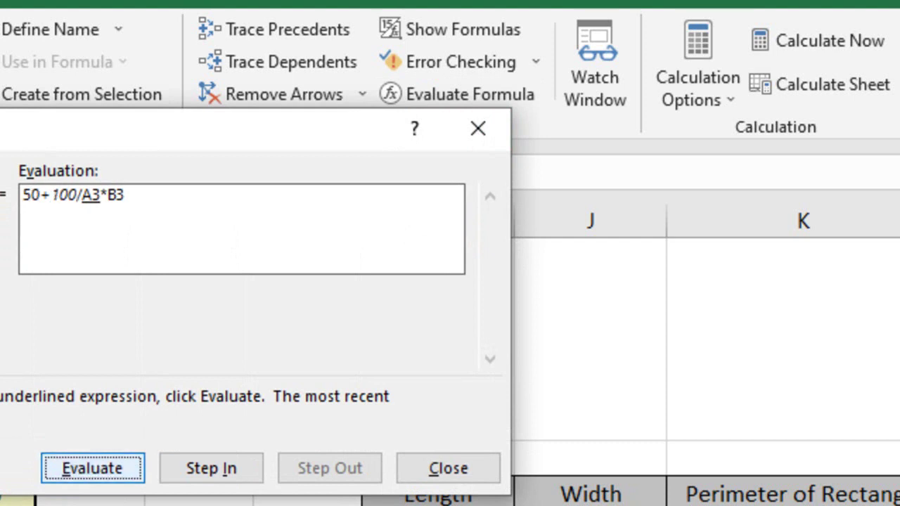
{"action": "key", "text": "Return"}
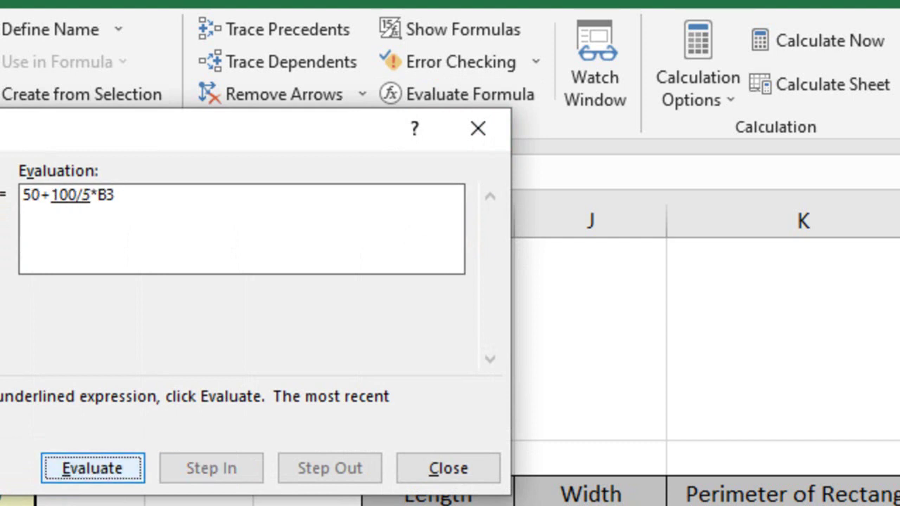
{"action": "key", "text": "Return"}
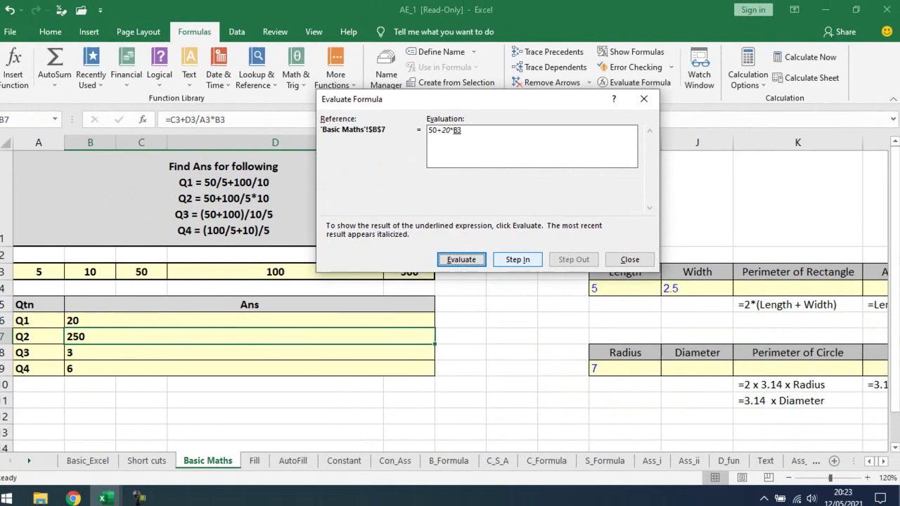
{"action": "key", "text": "alt+i"}
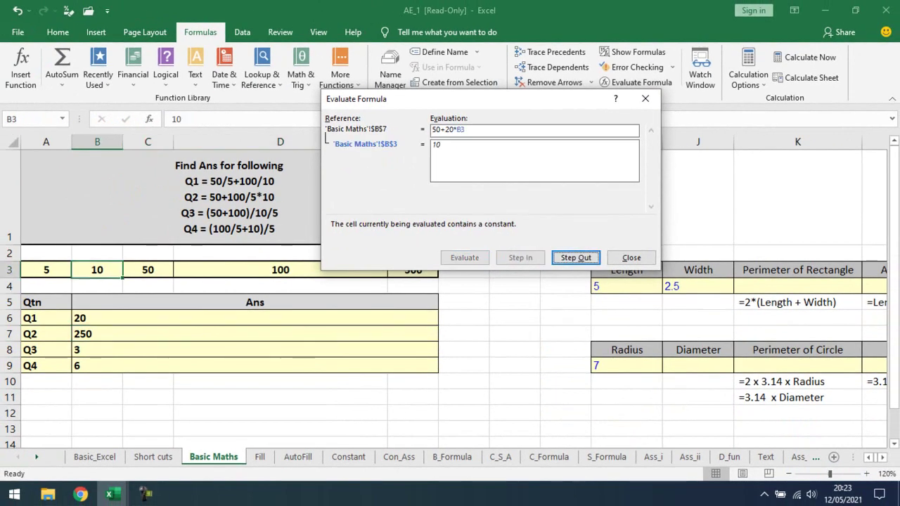
{"action": "left_click", "coordinate": [632, 258]}
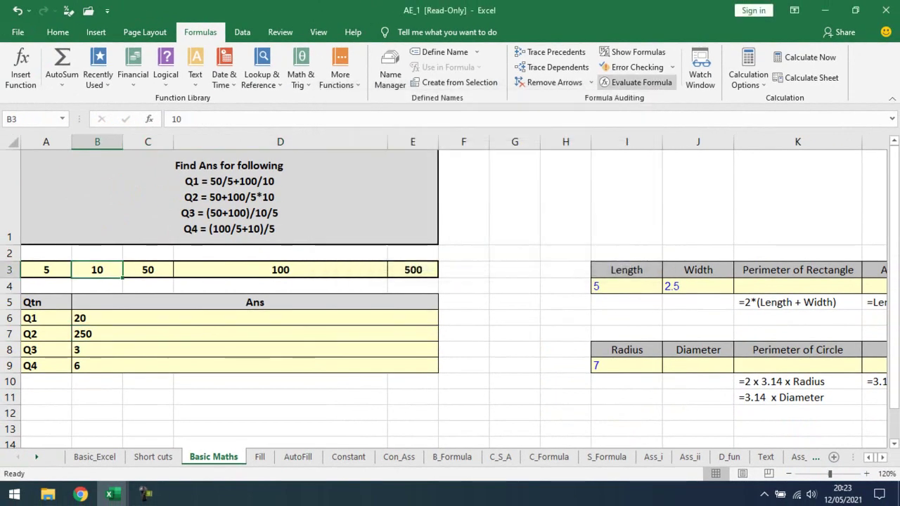
{"action": "left_click", "coordinate": [636, 83]}
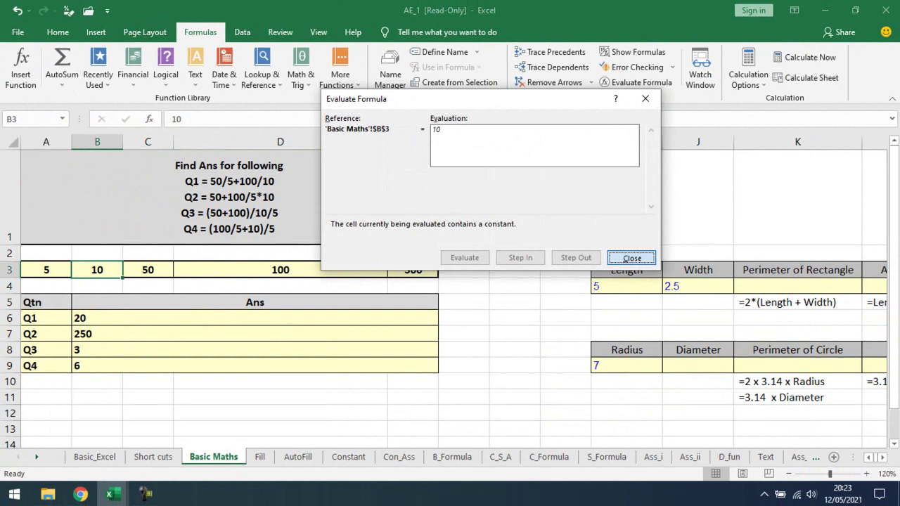
{"action": "left_click", "coordinate": [632, 258]}
{"action": "left_click", "coordinate": [637, 83]}
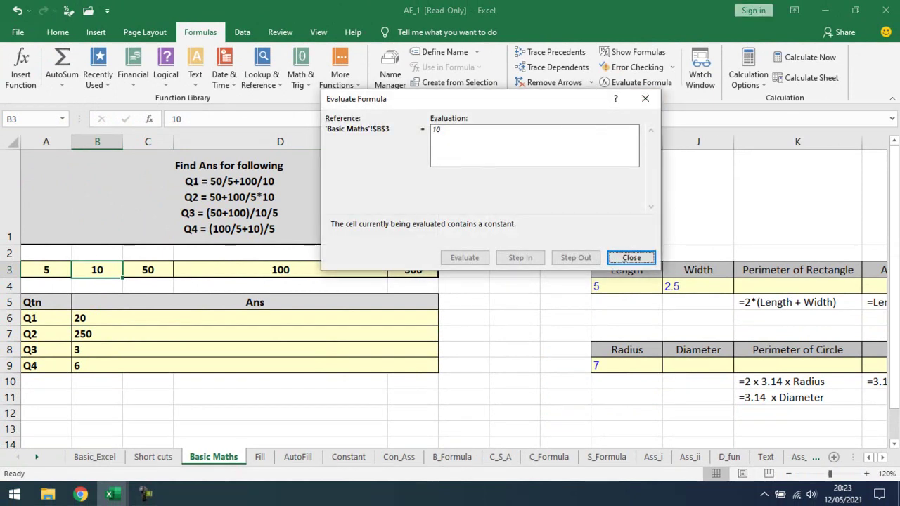
{"action": "key", "text": "Escape"}
- Step through the Q2 formula in B7 with Evaluate Formula, via 50+200 to 250, then close it
{"action": "left_click", "coordinate": [255, 334]}
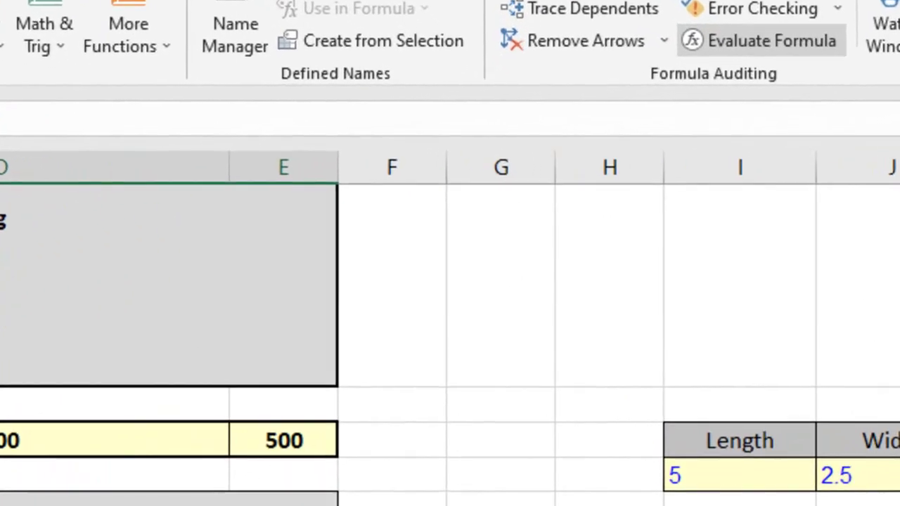
{"action": "left_click", "coordinate": [760, 41]}
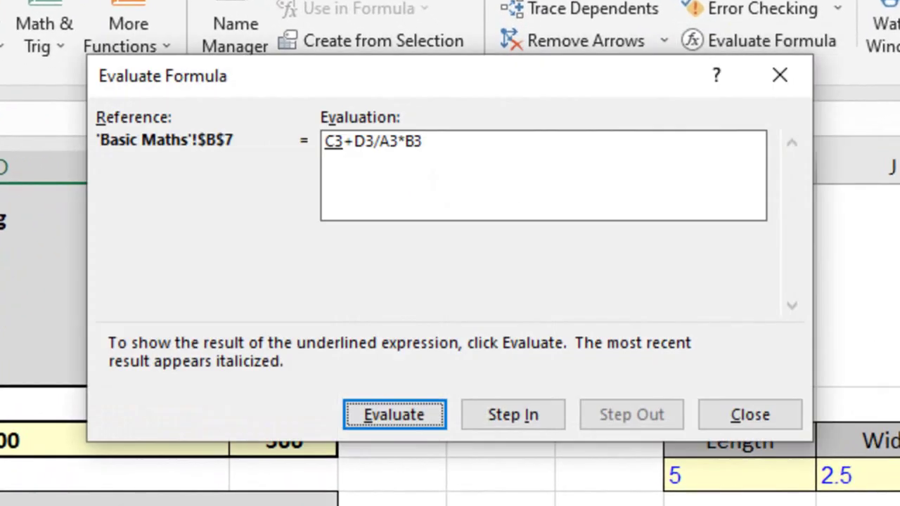
{"action": "left_click", "coordinate": [394, 415]}
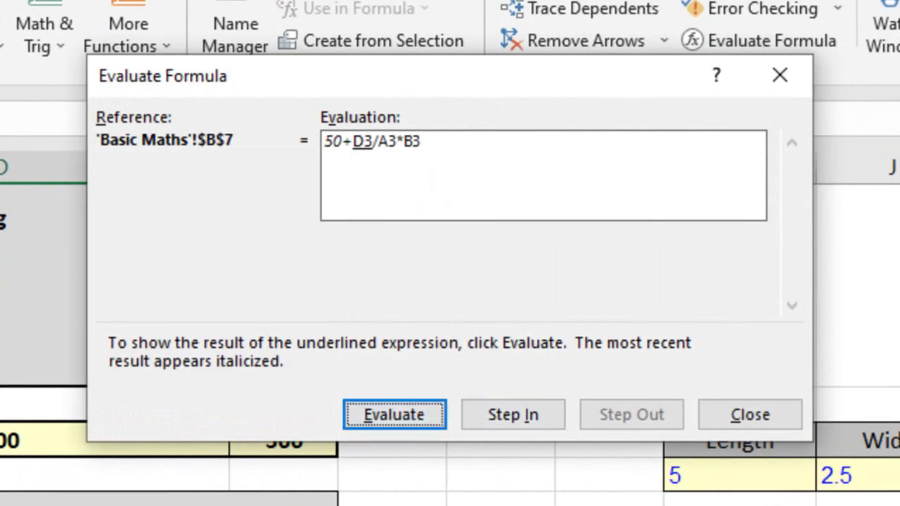
{"action": "left_click", "coordinate": [394, 415]}
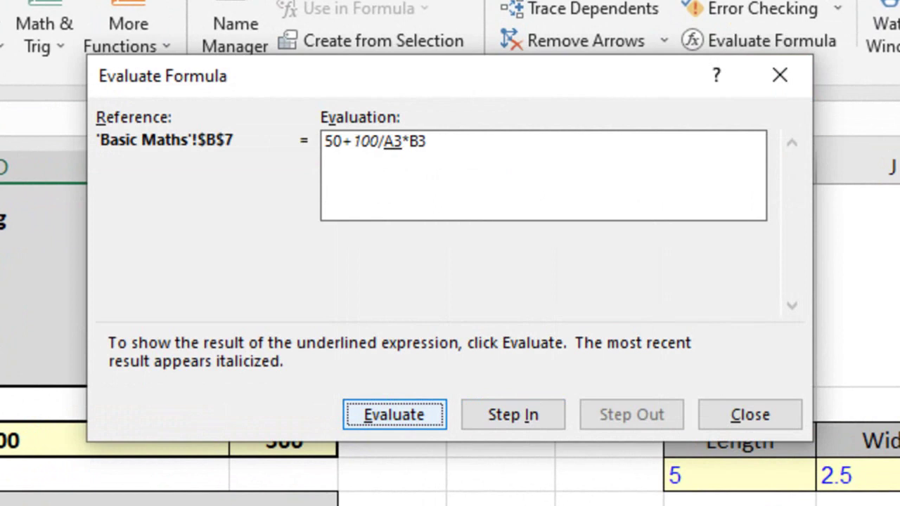
{"action": "left_click", "coordinate": [394, 415]}
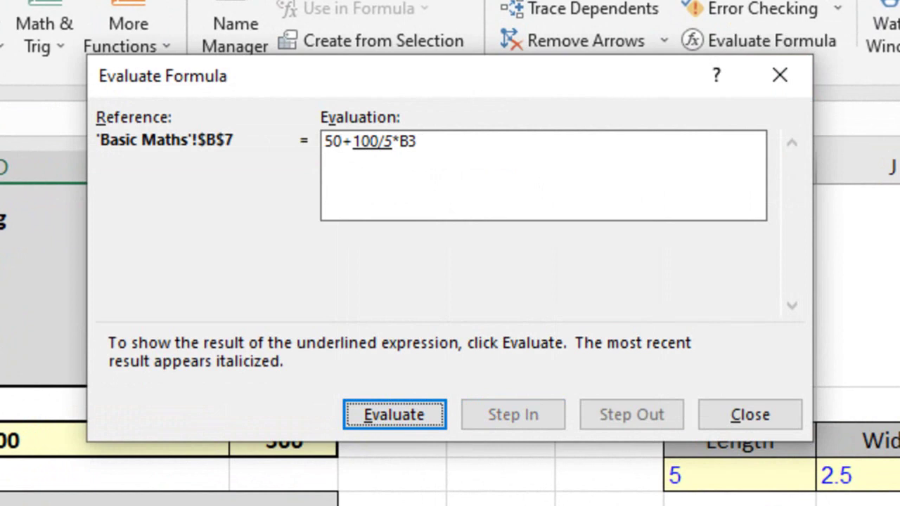
{"action": "left_click", "coordinate": [394, 415]}
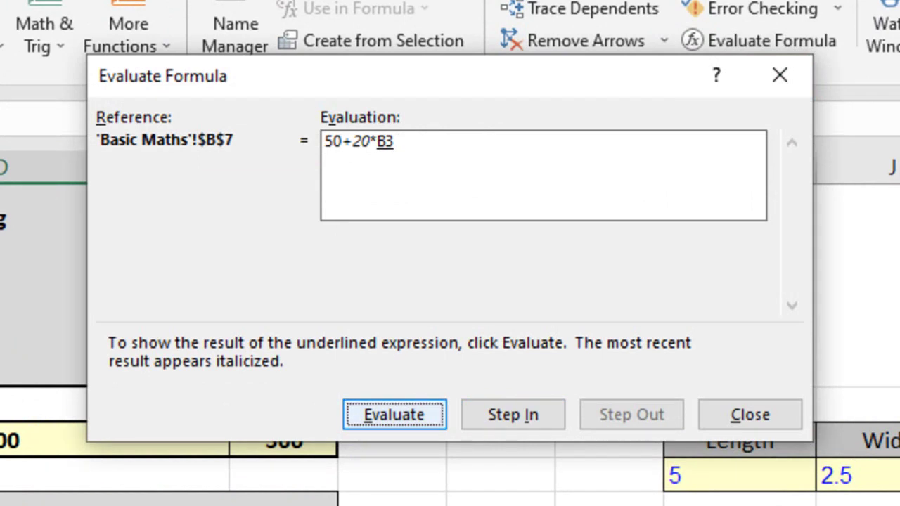
{"action": "key", "text": "Return"}
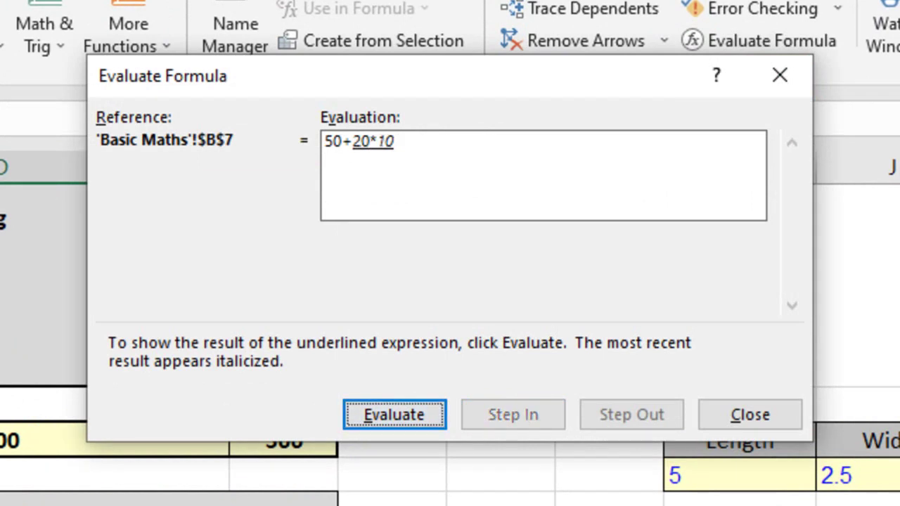
{"action": "key", "text": "Return"}
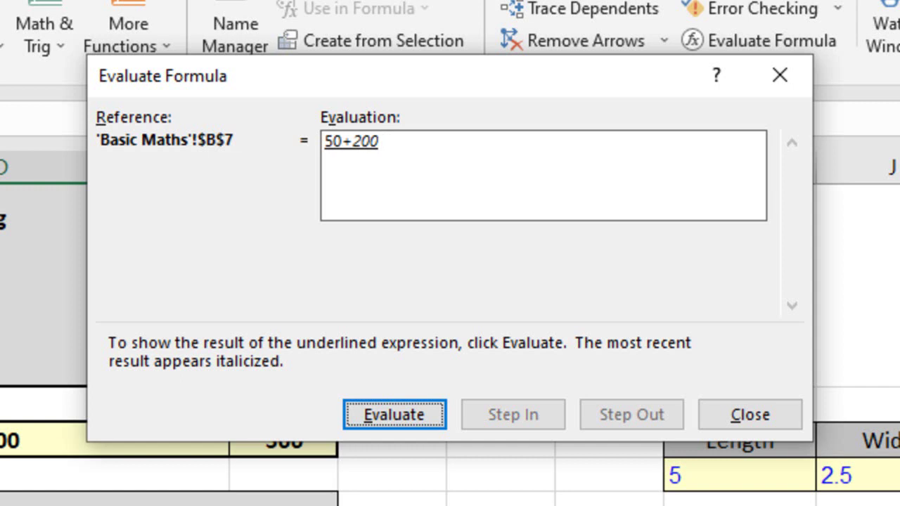
{"action": "key", "text": "Return"}
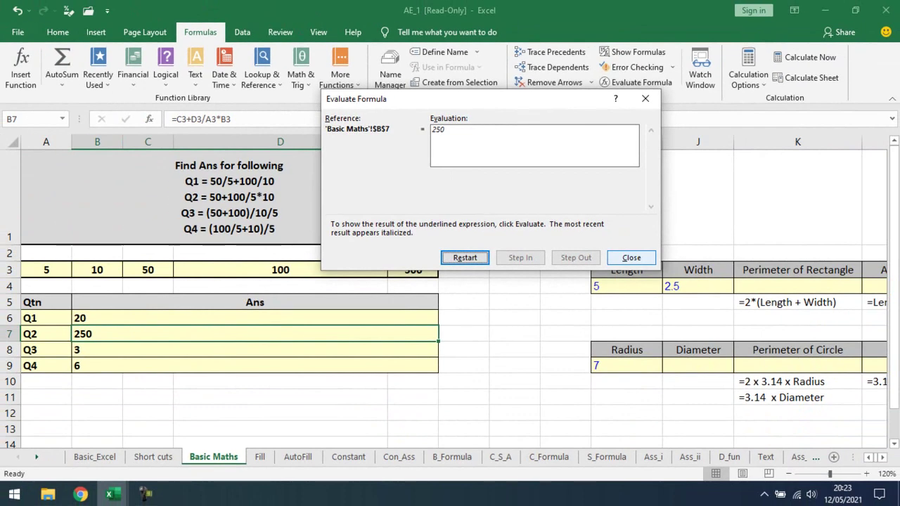
{"action": "key", "text": "Tab"}
{"action": "key", "text": "Return"}
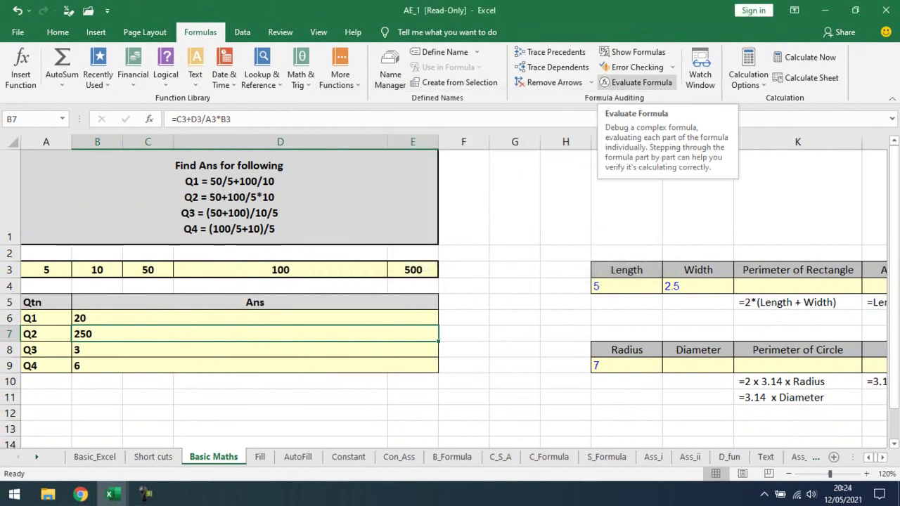
{"action": "left_click", "coordinate": [637, 82]}
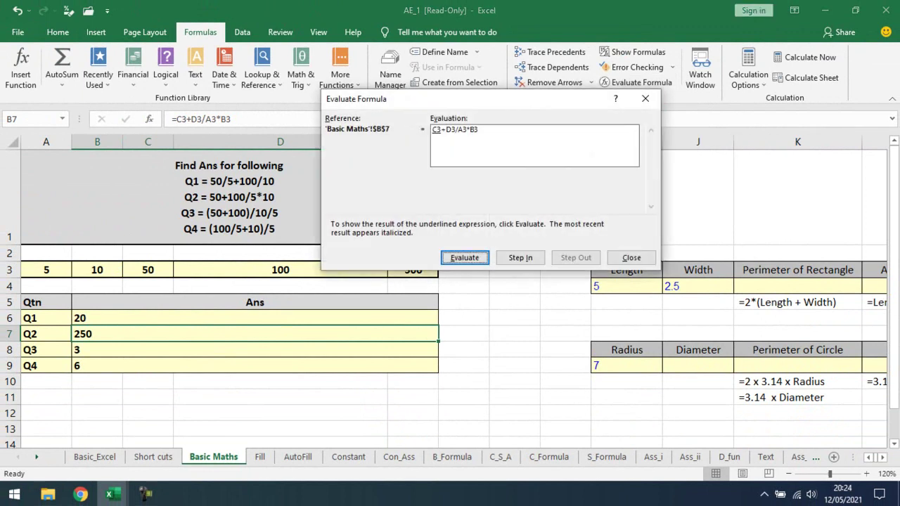
{"action": "left_click", "coordinate": [632, 258]}
{"action": "left_click", "coordinate": [626, 253]}
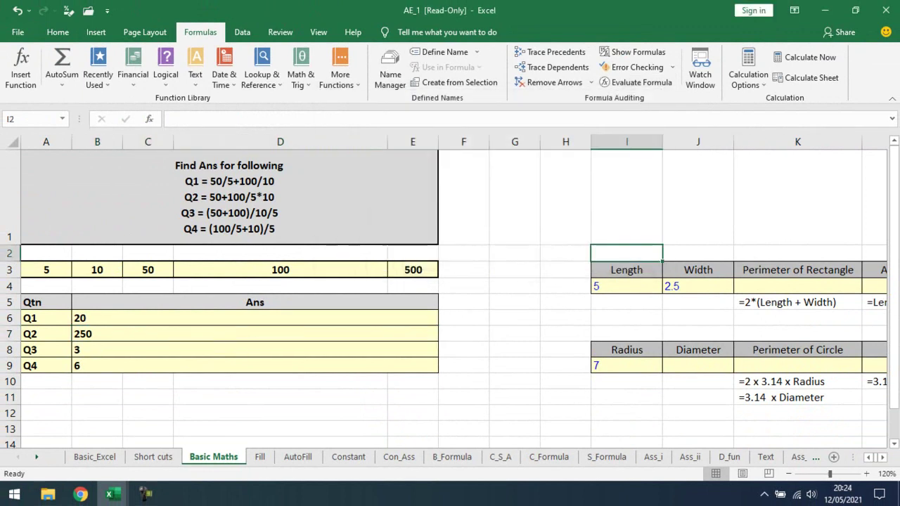
{"action": "left_click", "coordinate": [636, 83]}
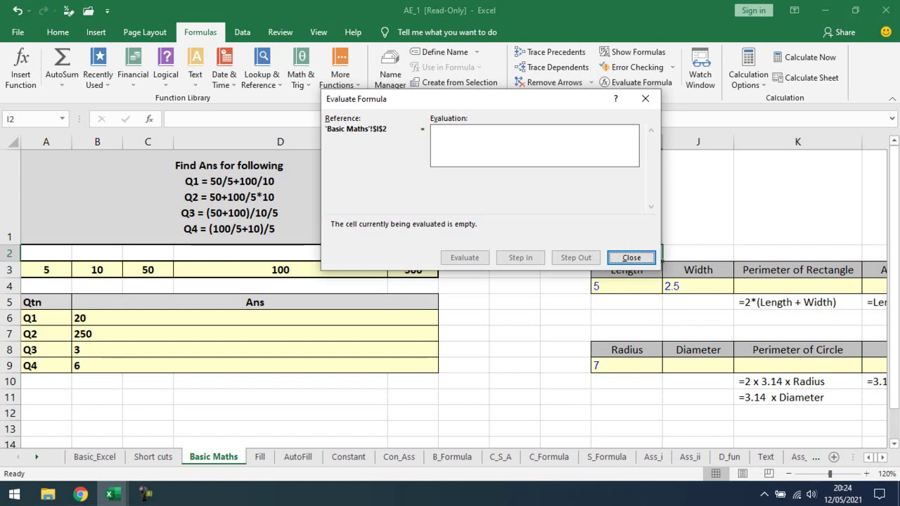
{"action": "left_click", "coordinate": [632, 257]}
{"action": "left_click", "coordinate": [99, 334]}
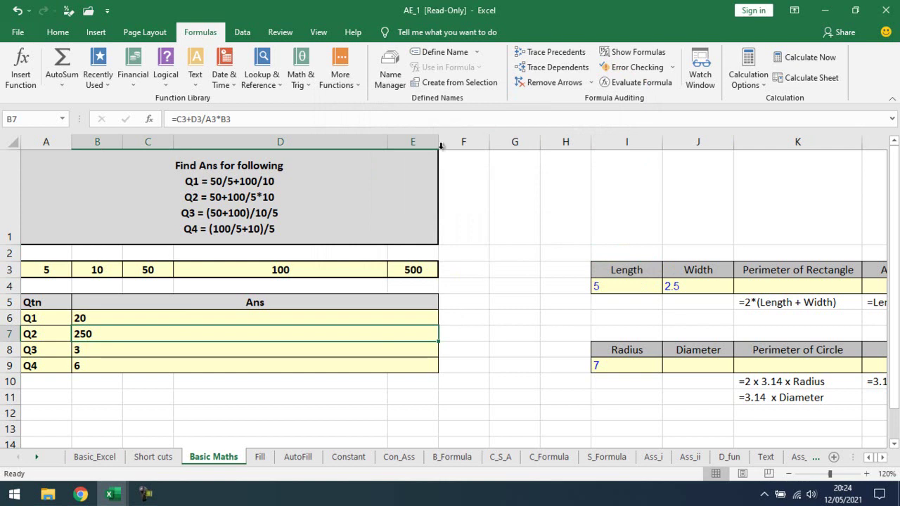
{"action": "left_click", "coordinate": [636, 82]}
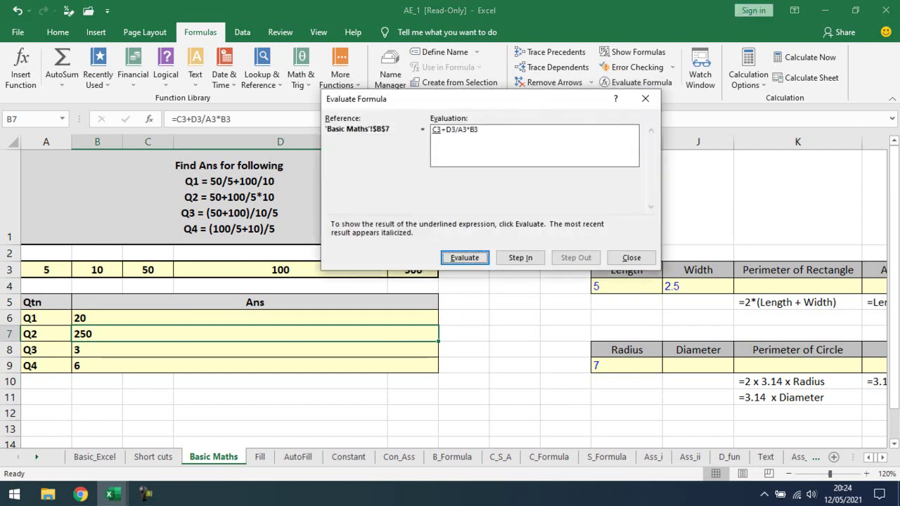
{"action": "left_click", "coordinate": [645, 98]}
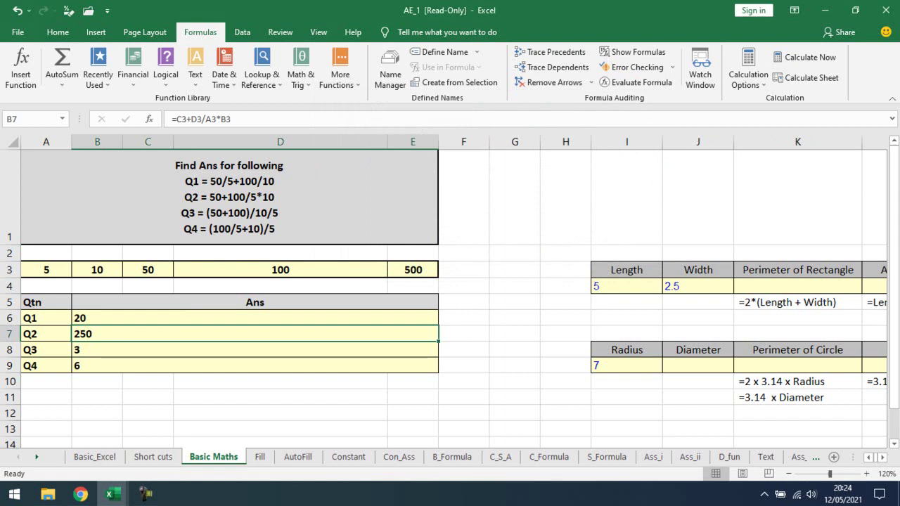
{"action": "key", "text": "alt+Tab"}
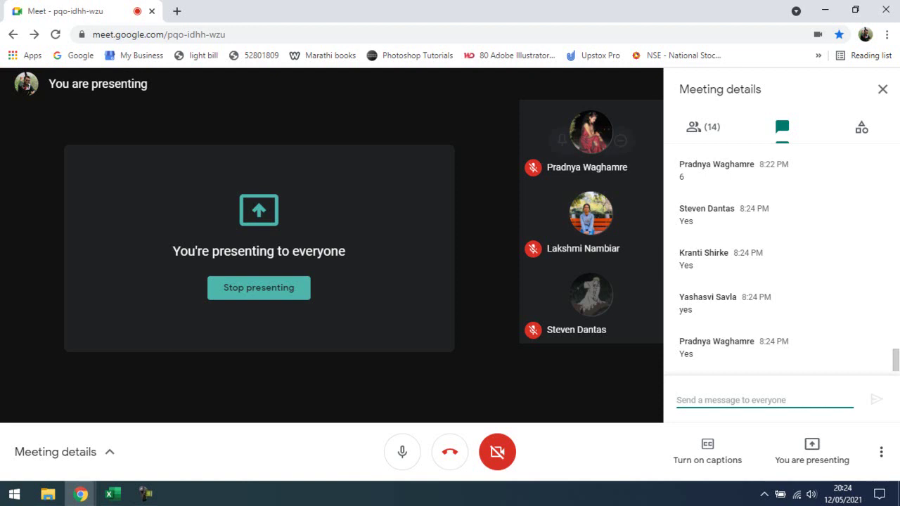
- Review the Meet participant list and chat replies, then return to the Excel workbook
{"action": "left_click", "coordinate": [718, 143]}
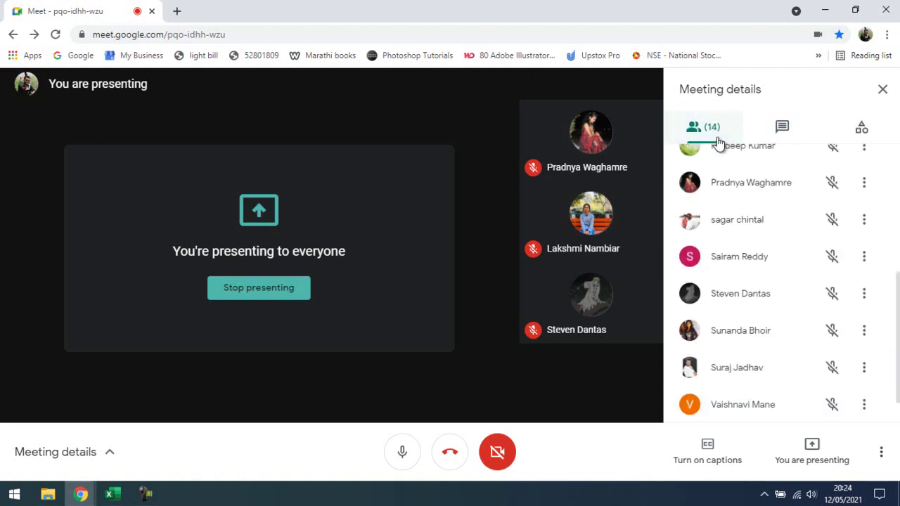
{"action": "scroll", "coordinate": [780, 281], "scroll_direction": "up", "scroll_amount": 4}
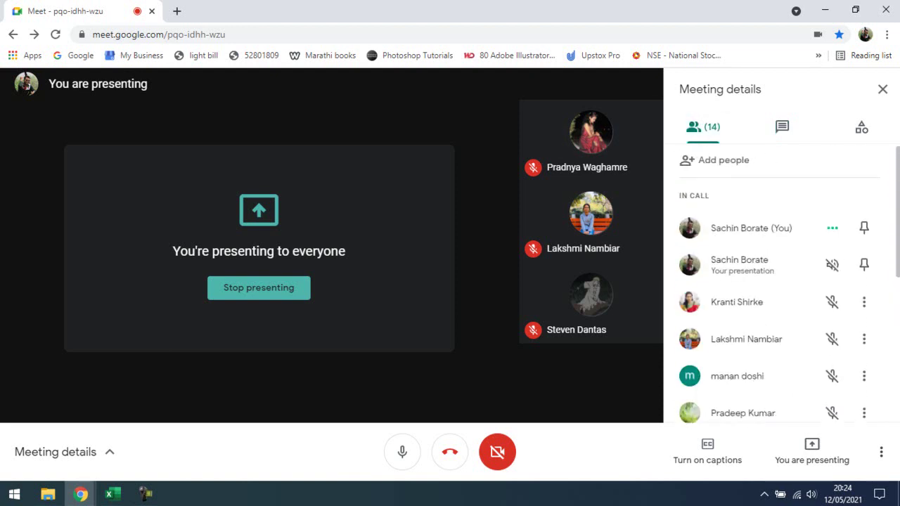
{"action": "scroll", "coordinate": [781, 282], "scroll_direction": "down", "scroll_amount": 2}
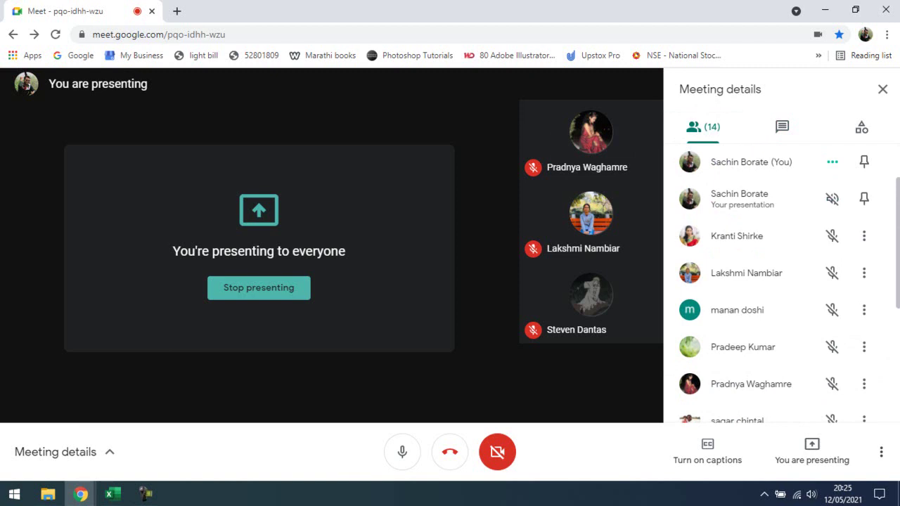
{"action": "left_click", "coordinate": [781, 131]}
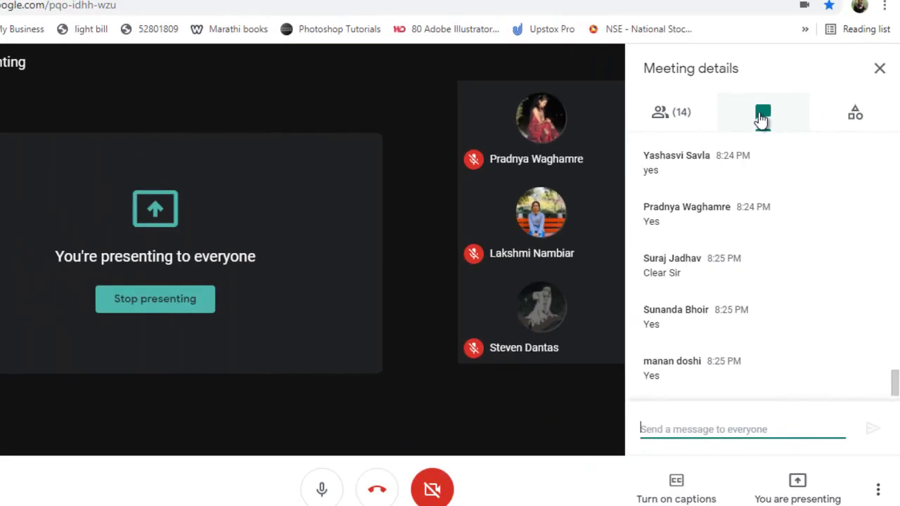
{"action": "key", "text": "alt+Tab"}
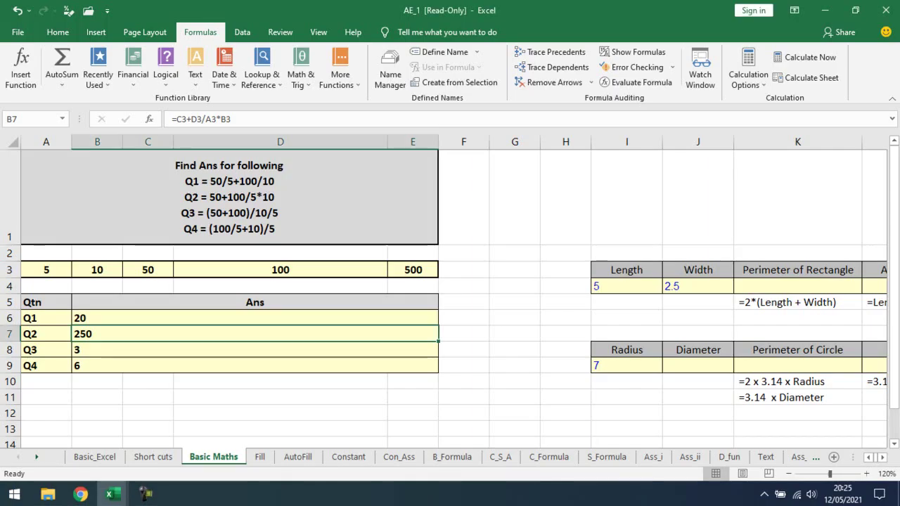
- Clear the rectangle formula hints in K5:L5
{"action": "left_click", "coordinate": [515, 318]}
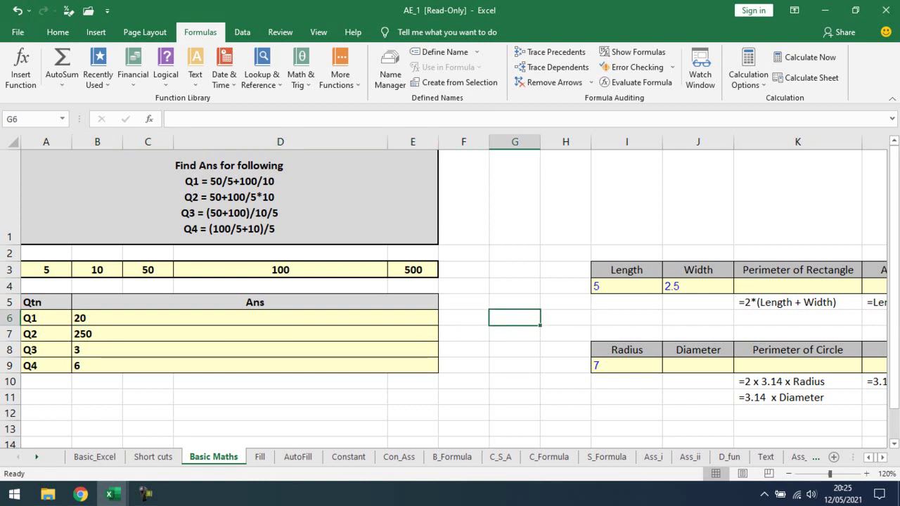
{"action": "key", "text": "Up"}
{"action": "key", "text": "Up"}
{"action": "key", "text": "Right"}
{"action": "key", "text": "Right"}
{"action": "key", "text": "Right"}
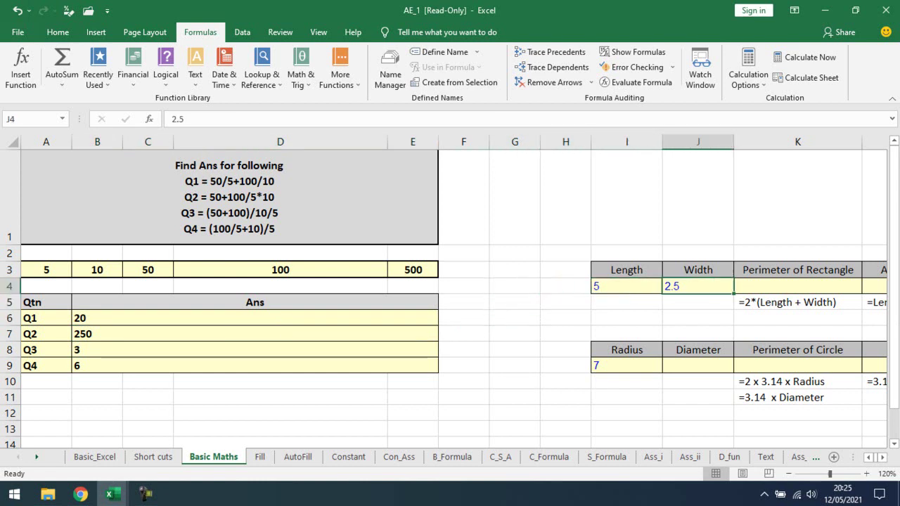
{"action": "key", "text": "Right"}
{"action": "key", "text": "Right"}
{"action": "key", "text": "Right"}
{"action": "key", "text": "Right"}
{"action": "key", "text": "Left"}
{"action": "key", "text": "Left"}
{"action": "key", "text": "Left"}
{"action": "key", "text": "Left"}
{"action": "key", "text": "Right"}
{"action": "key", "text": "Down"}
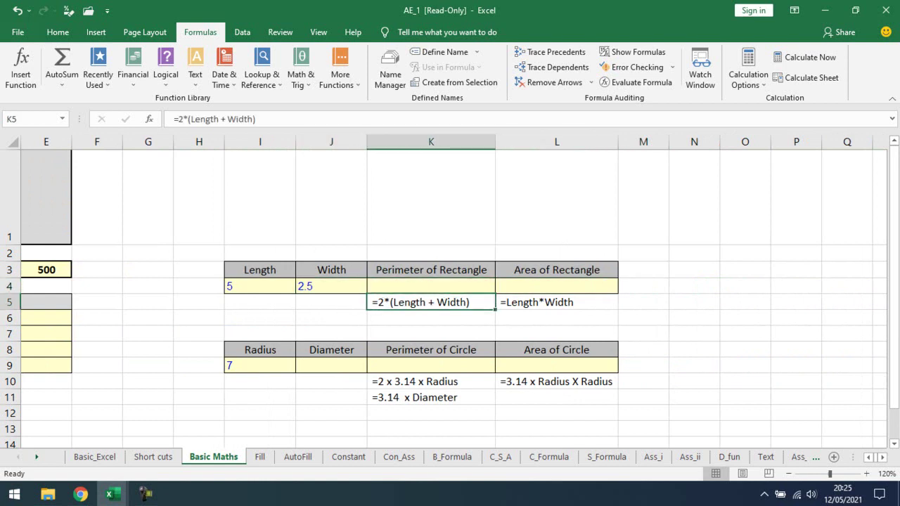
{"action": "key", "text": "shift+Right"}
{"action": "key", "text": "Delete"}
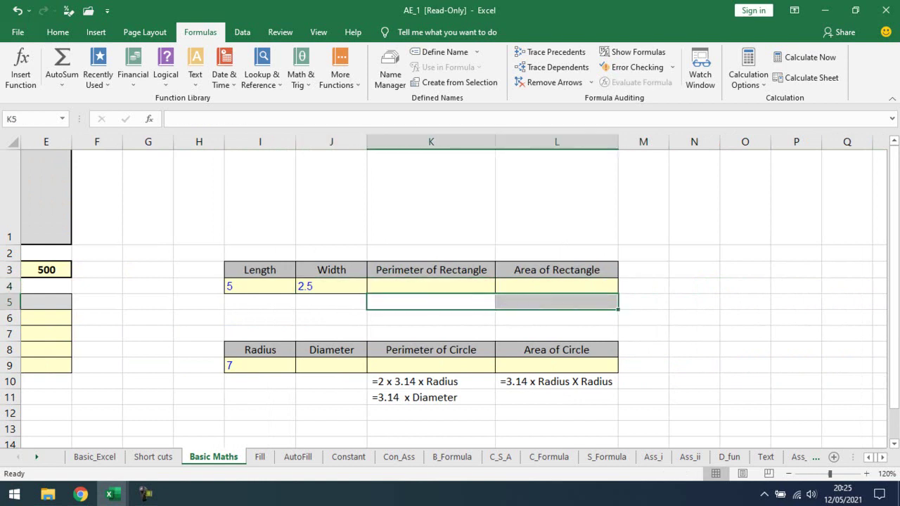
- Clear the circle formula hints in K10:L11 and select both tables H2:M10
{"action": "key", "text": "Down"}
{"action": "key", "text": "Down"}
{"action": "key", "text": "Down"}
{"action": "key", "text": "Down"}
{"action": "key", "text": "Down"}
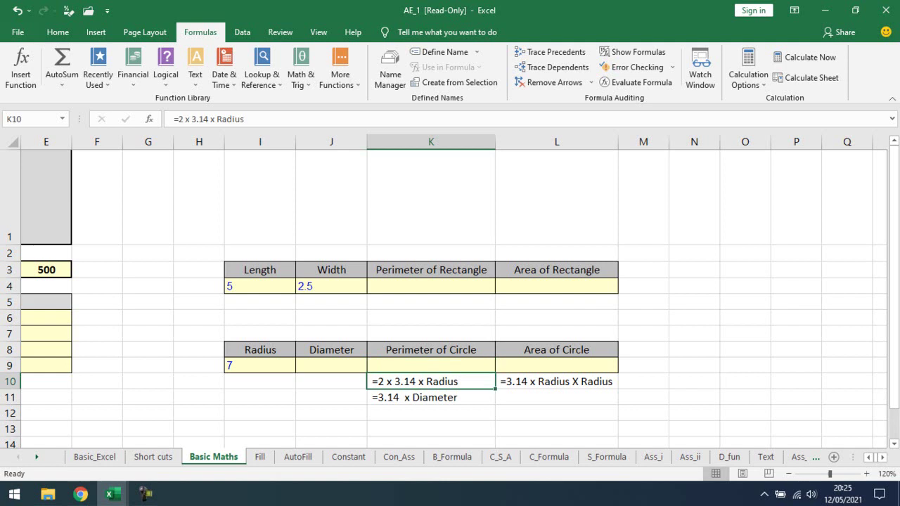
{"action": "key", "text": "shift+Right"}
{"action": "key", "text": "shift+Down"}
{"action": "key", "text": "Delete"}
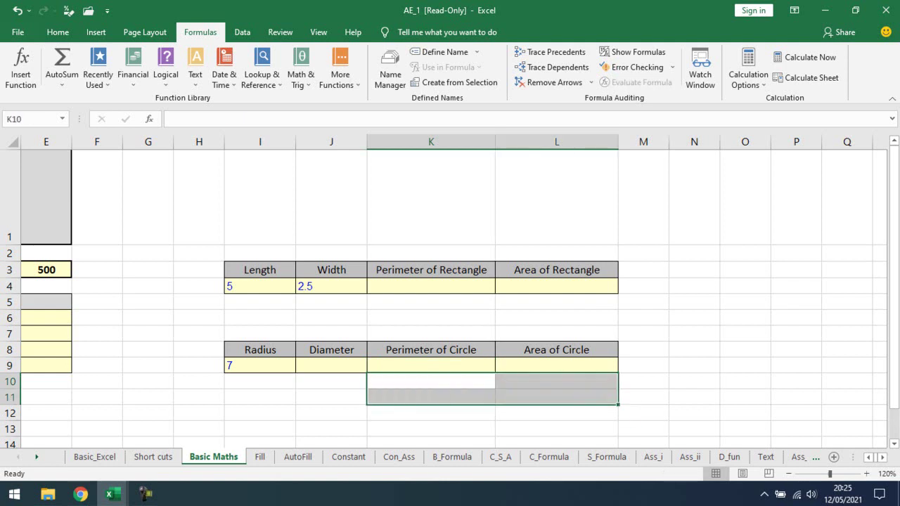
{"action": "mouse_move", "coordinate": [199, 254]}
{"action": "left_mouse_down"}
{"action": "mouse_move", "coordinate": [563, 254]}
{"action": "mouse_move", "coordinate": [644, 352]}
{"action": "mouse_move", "coordinate": [644, 382]}
{"action": "left_mouse_up"}
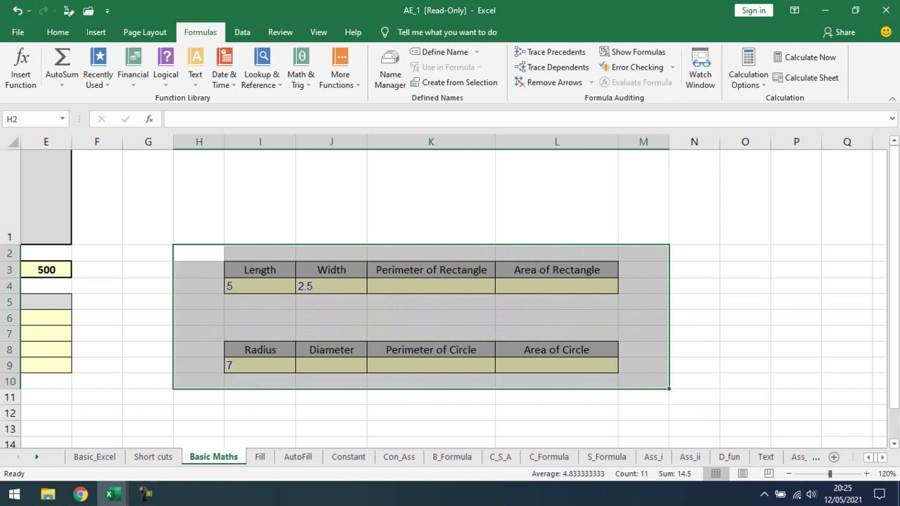
- Zoom to the selected tables at 206%, then point out Length 5, Width 2.5 and select K4
{"action": "left_click", "coordinate": [319, 32]}
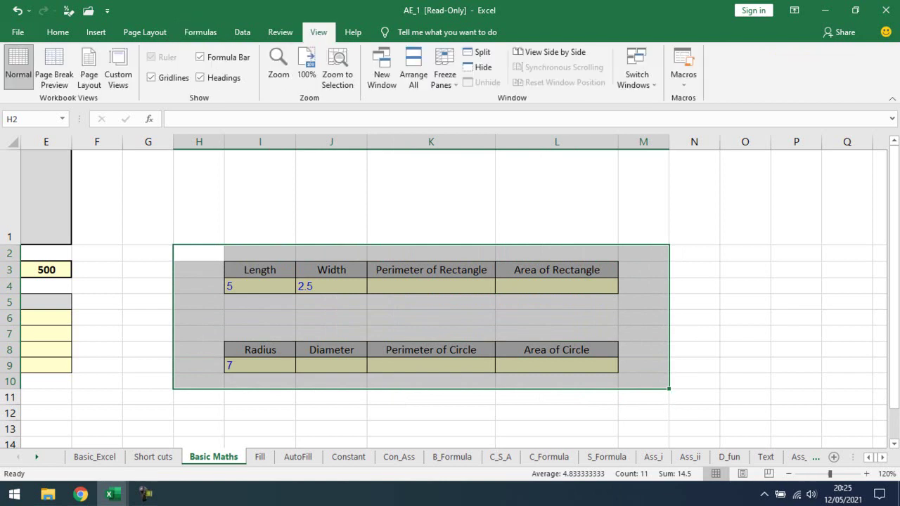
{"action": "left_click", "coordinate": [337, 70]}
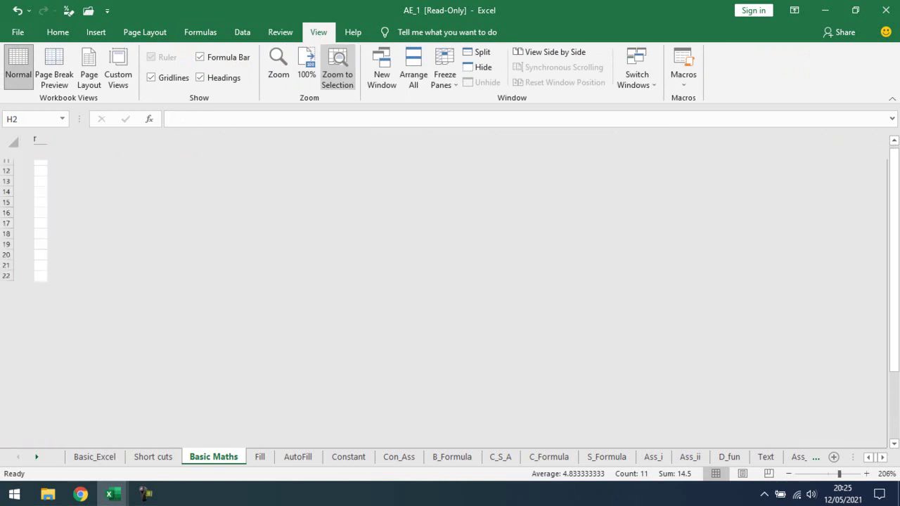
{"action": "left_click", "coordinate": [304, 230]}
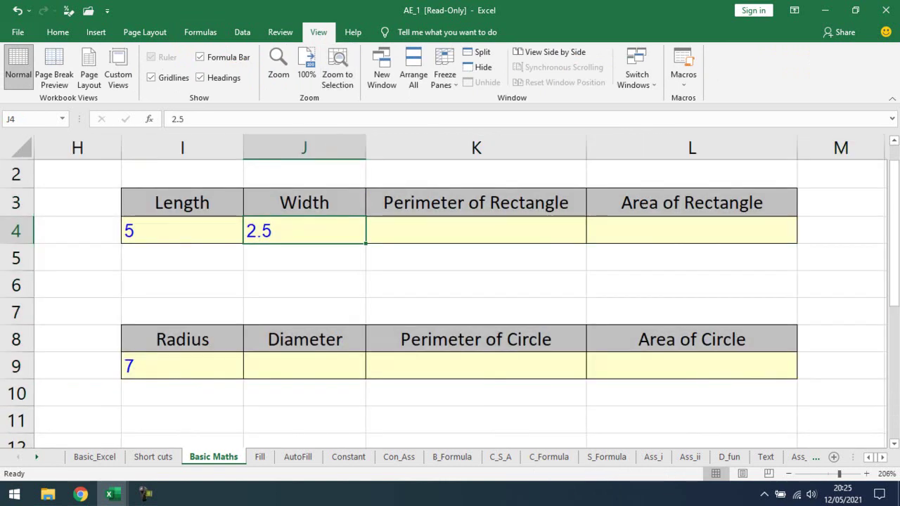
{"action": "key", "text": "Left"}
{"action": "key", "text": "Right"}
{"action": "left_click", "coordinate": [182, 230]}
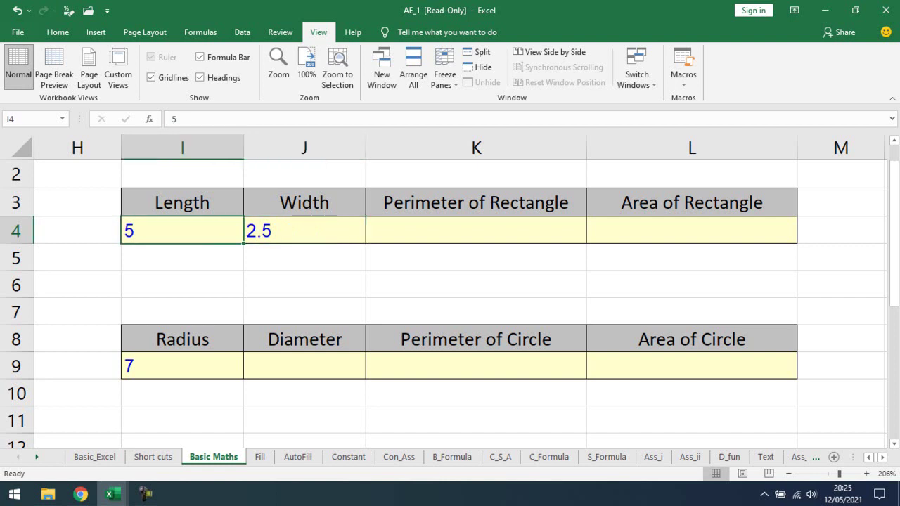
{"action": "left_click", "coordinate": [305, 230]}
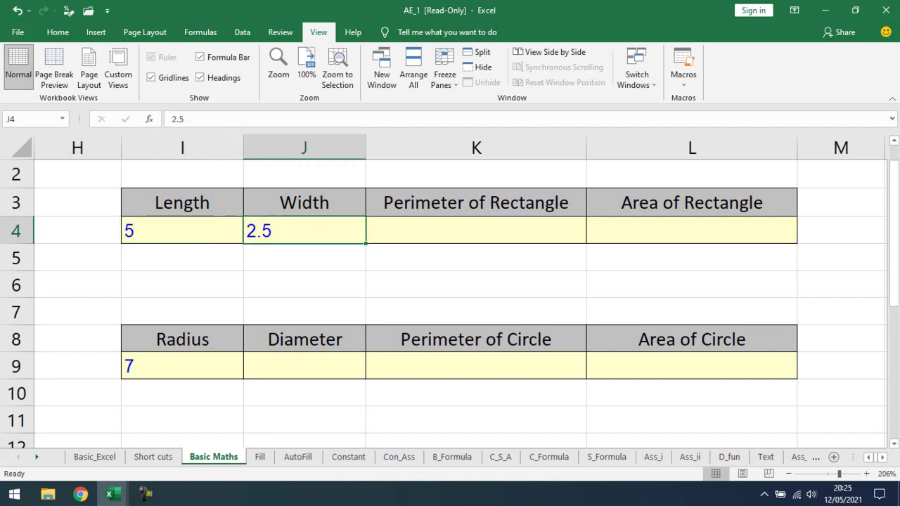
{"action": "left_click", "coordinate": [476, 230]}
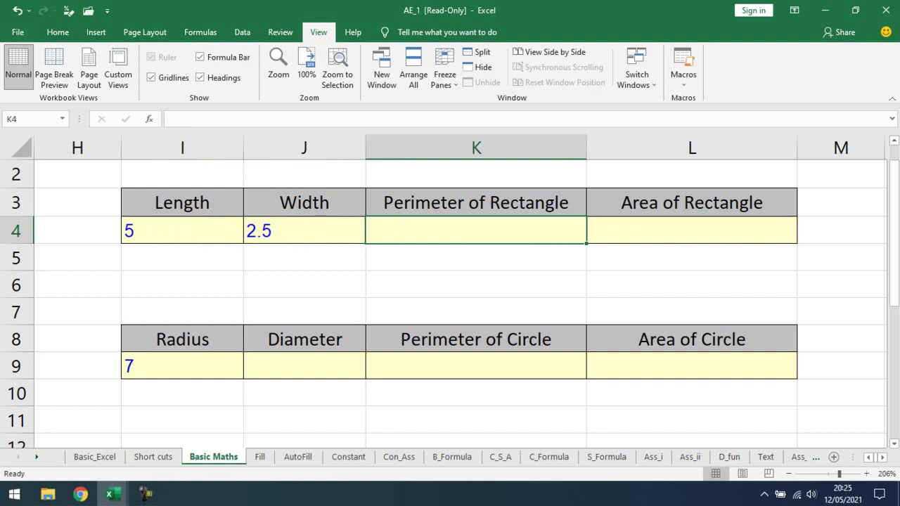
{"action": "key", "text": "alt+Tab"}
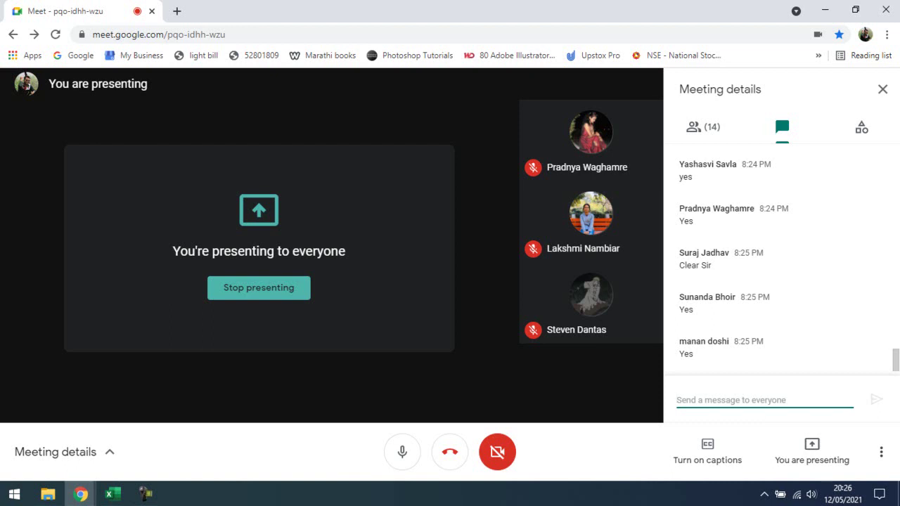
{"action": "key", "text": "alt+Tab"}
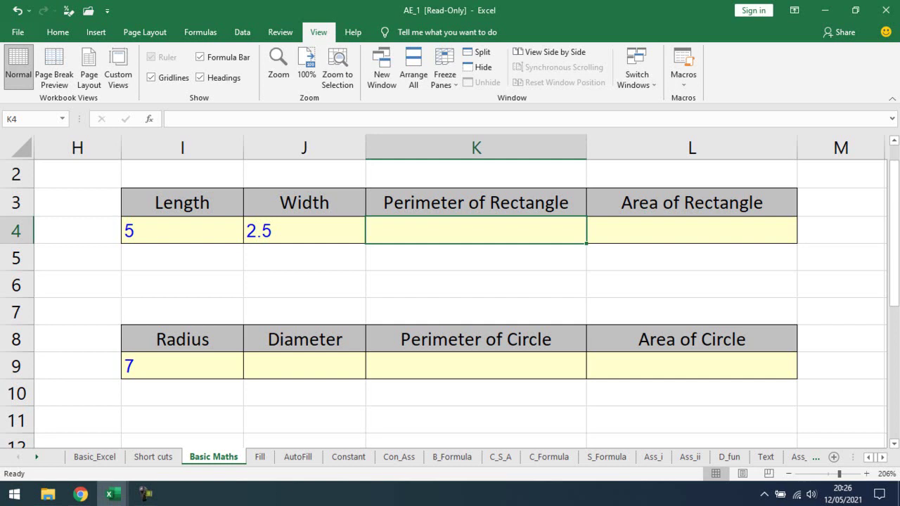
{"action": "right_click", "coordinate": [360, 231]}
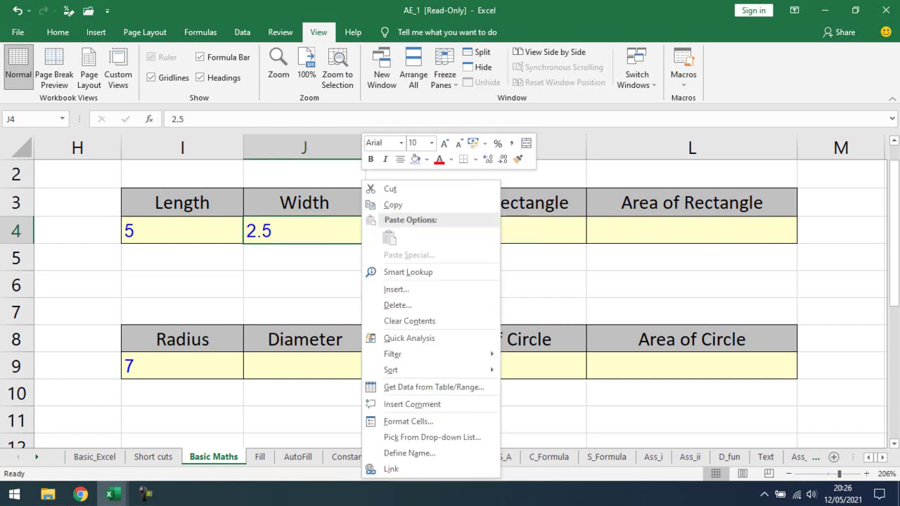
{"action": "key", "text": "Escape"}
{"action": "left_click", "coordinate": [476, 230]}
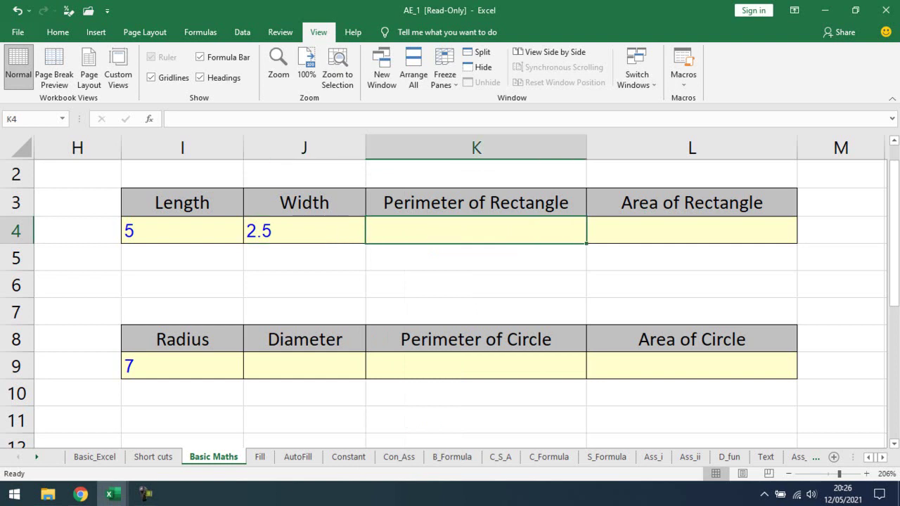
{"action": "key", "text": "alt+Tab"}
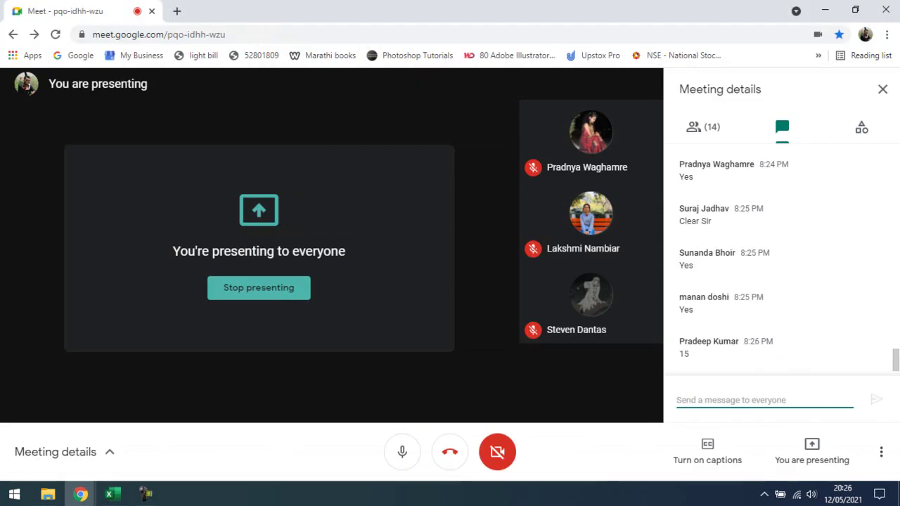
{"action": "key", "text": "alt+Tab"}
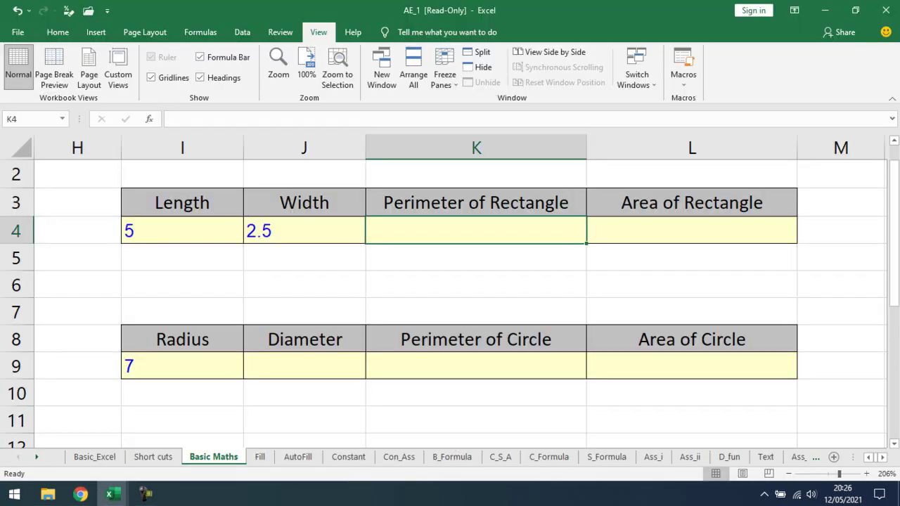
{"action": "key", "text": "alt+Tab"}
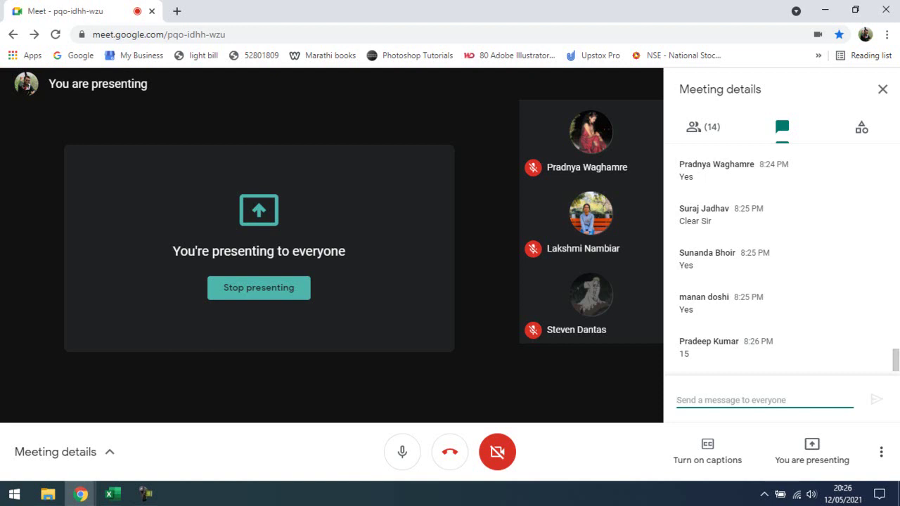
{"action": "key", "text": "alt+Tab"}
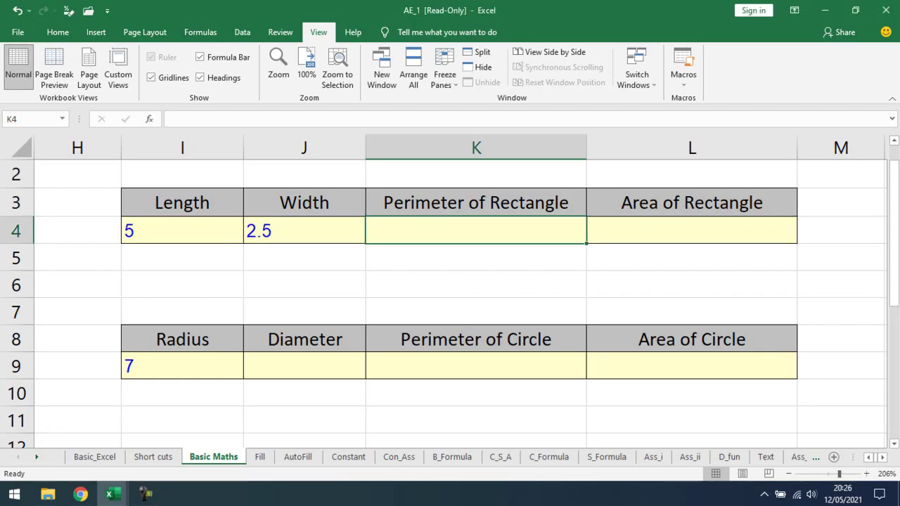
- Type a draft perimeter formula =2*(l+W) below the perimeter cell
{"action": "left_click", "coordinate": [476, 257]}
{"action": "type", "text": "="}
{"action": "type", "text": "2*(l"}
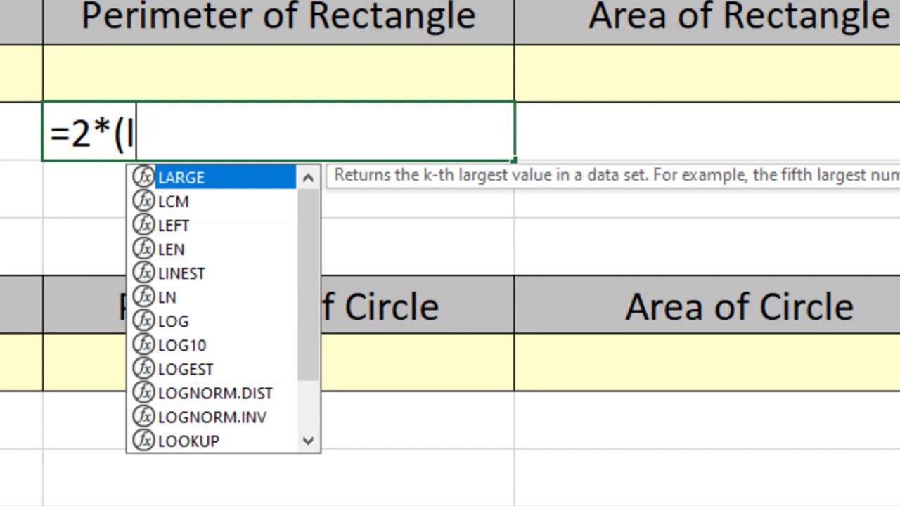
{"action": "type", "text": "+B"}
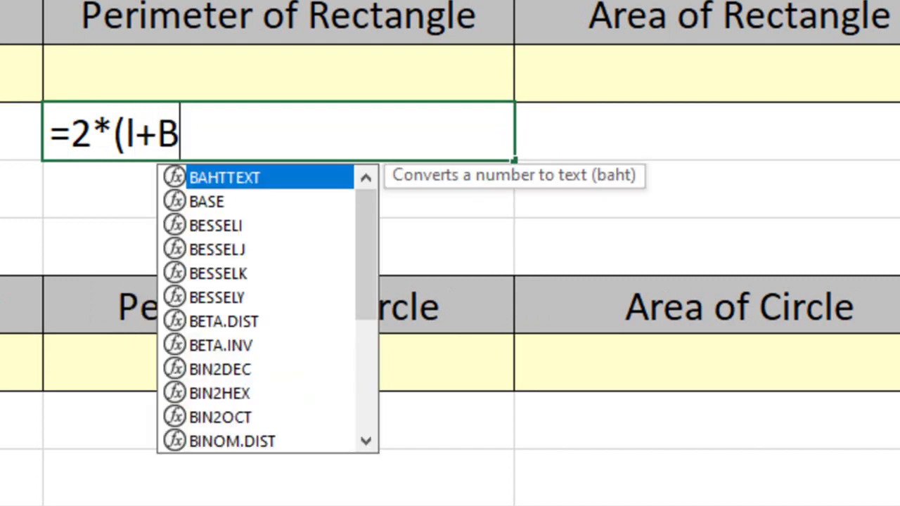
{"action": "type", "text": ")"}
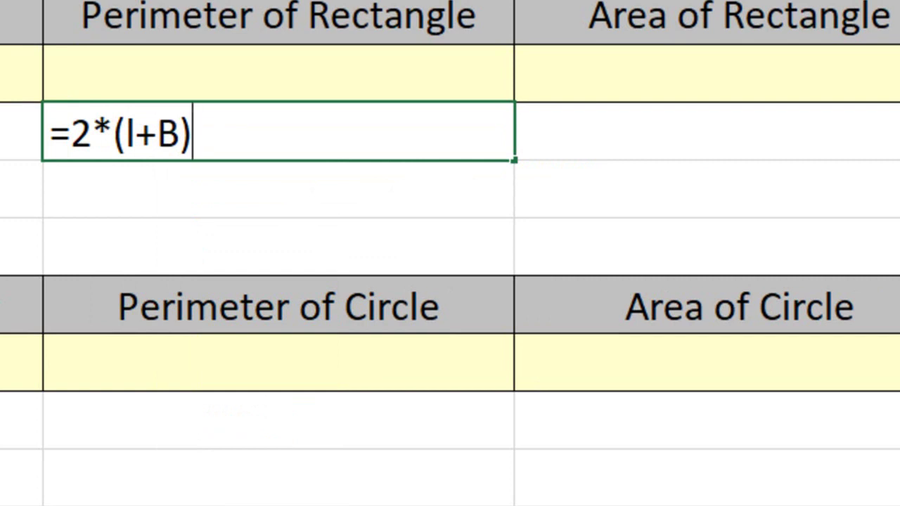
{"action": "key", "text": "BackSpace"}
{"action": "key", "text": "BackSpace"}
{"action": "type", "text": "W"}
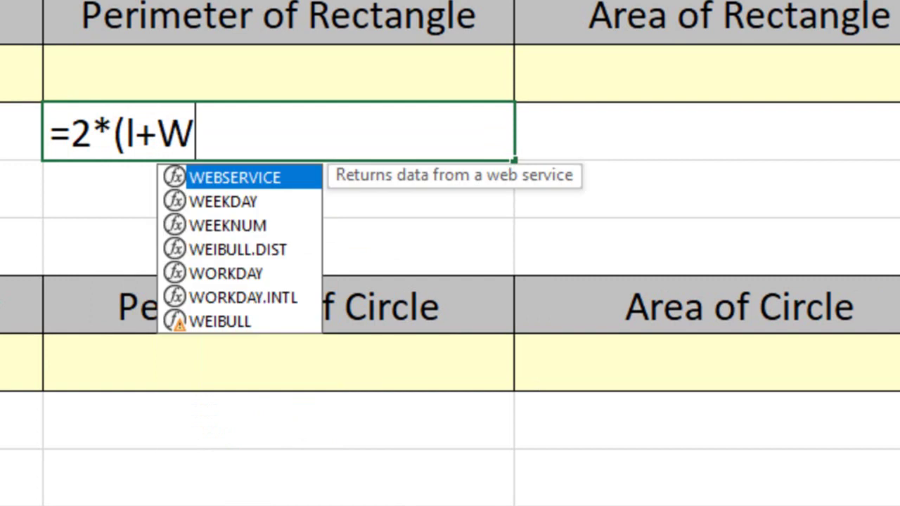
{"action": "type", "text": ")"}
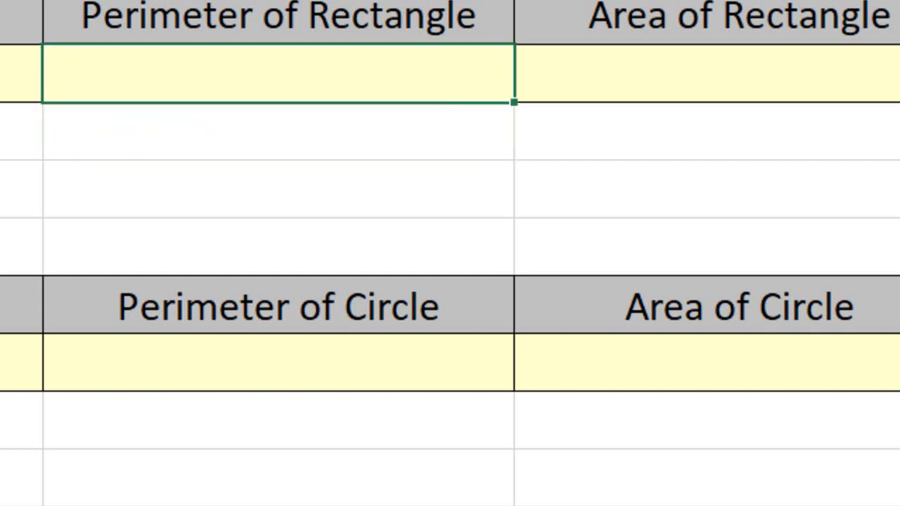
- Enter =2*(I4+J4) for the rectangle perimeter, giving 15
{"action": "type", "text": "=2*"}
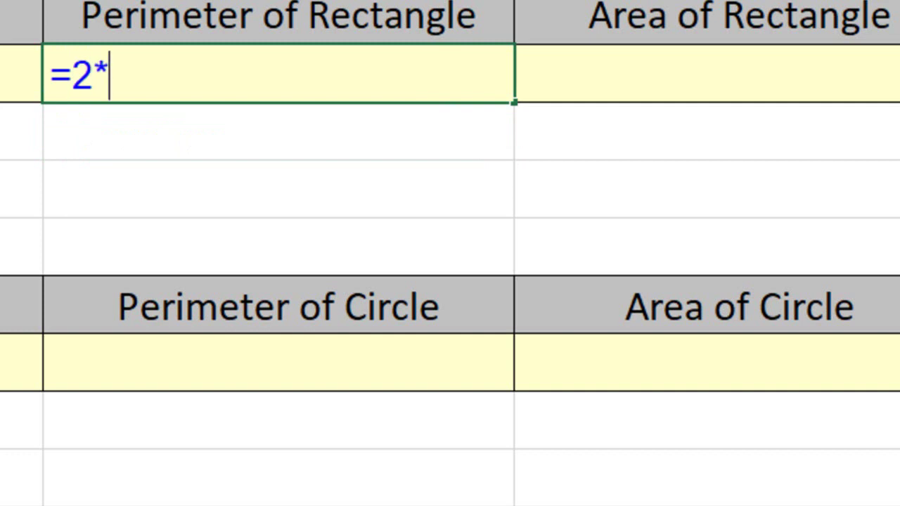
{"action": "type", "text": "("}
{"action": "key", "text": "Left"}
{"action": "key", "text": "Left"}
{"action": "type", "text": "+"}
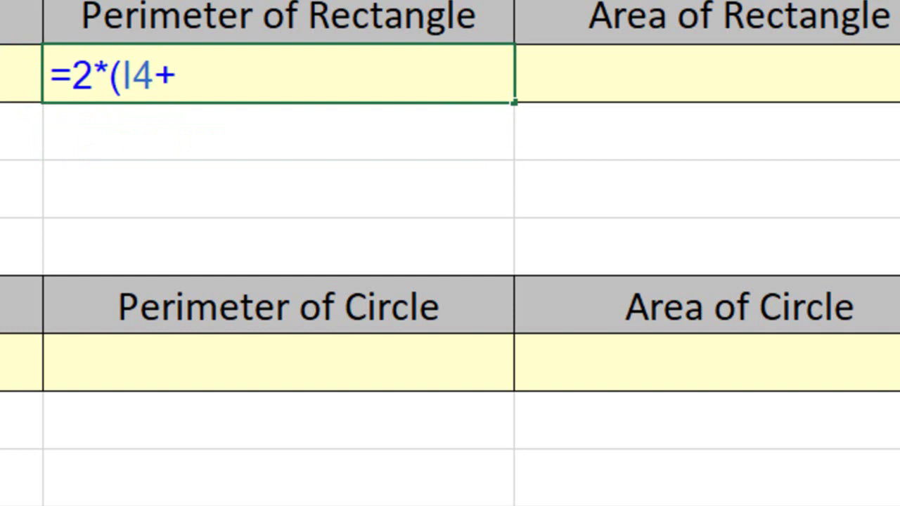
{"action": "key", "text": "Left"}
{"action": "key", "text": "shift+Right"}
{"action": "key", "text": "shift+Left"}
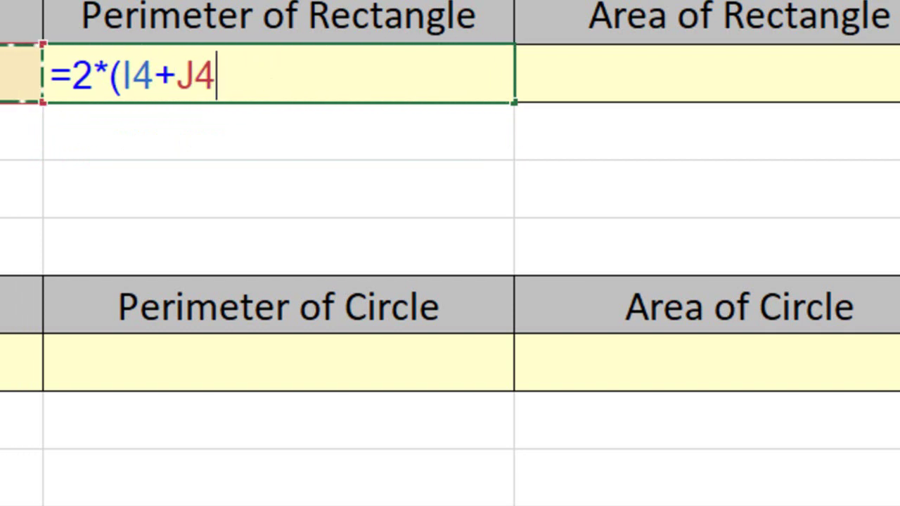
{"action": "type", "text": ")"}
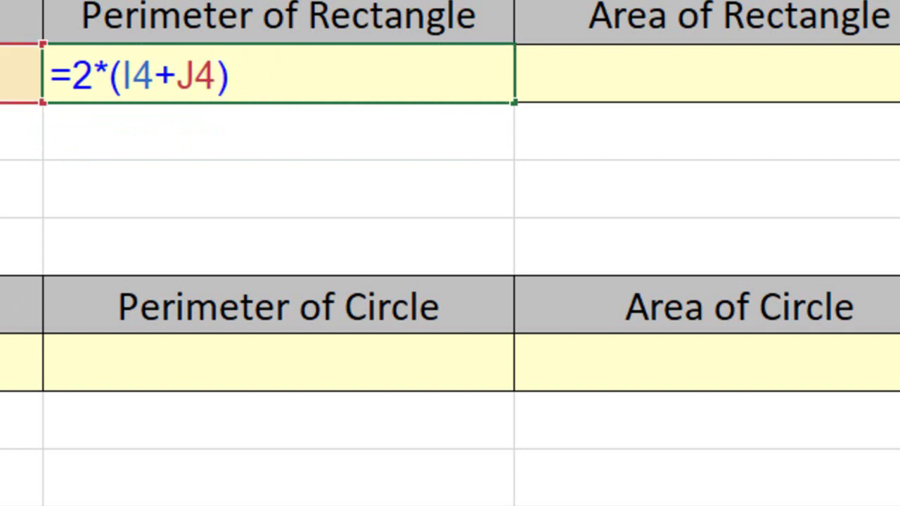
{"action": "key", "text": "Return"}
- Reveal the formula behind the 15 result with F2, then switch to the Meet chat
{"action": "left_click", "coordinate": [278, 73]}
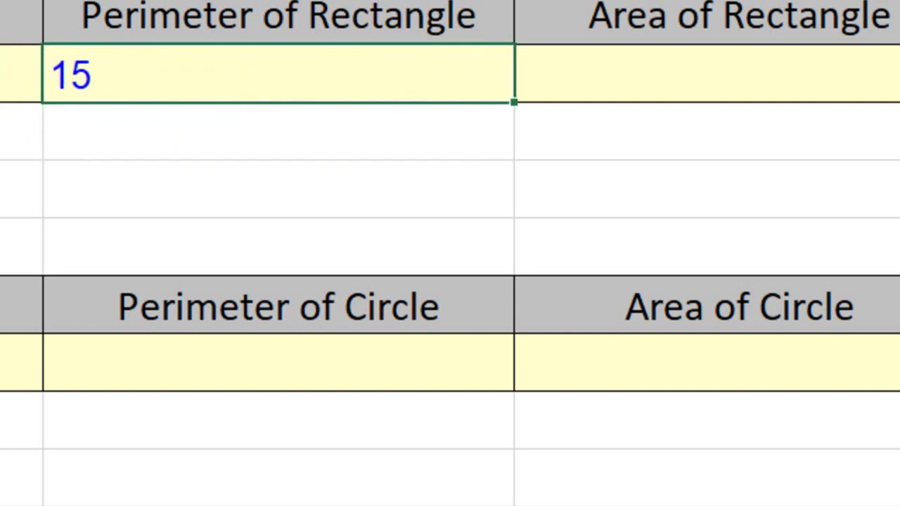
{"action": "key", "text": "F2"}
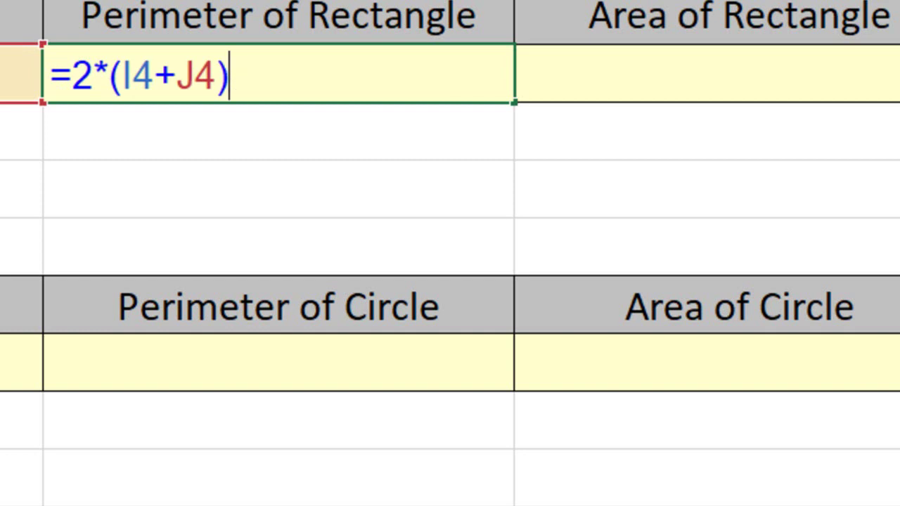
{"action": "key", "text": "Escape"}
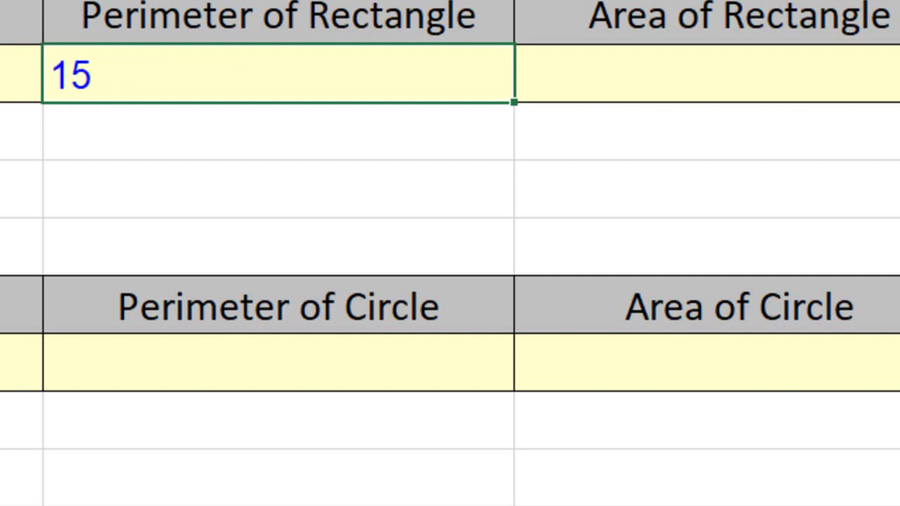
{"action": "key", "text": "alt+Tab"}
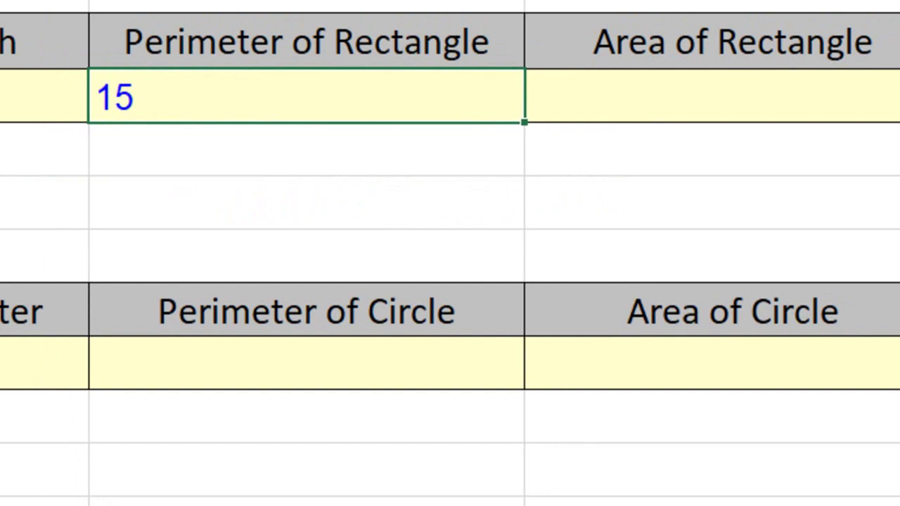
- Enter =I4*J4 in L4 for the rectangle area, giving 12.5
{"action": "left_click", "coordinate": [692, 230]}
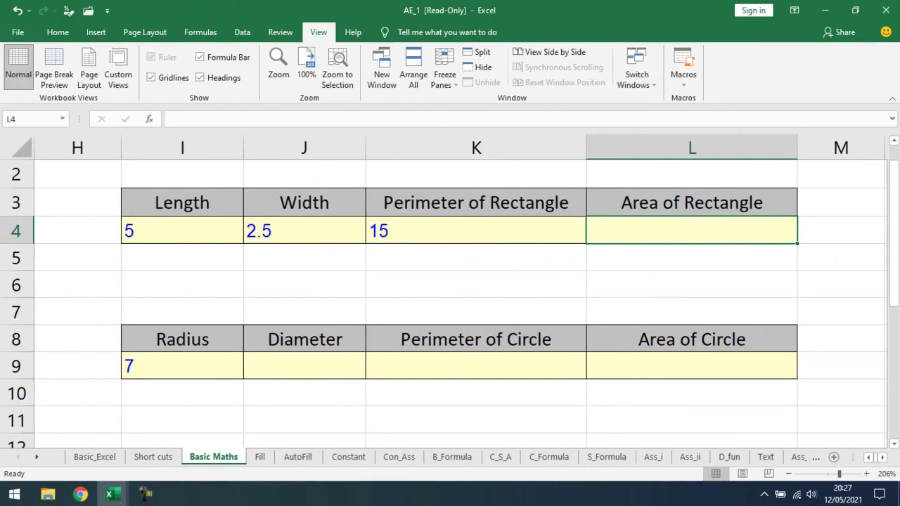
{"action": "type", "text": "="}
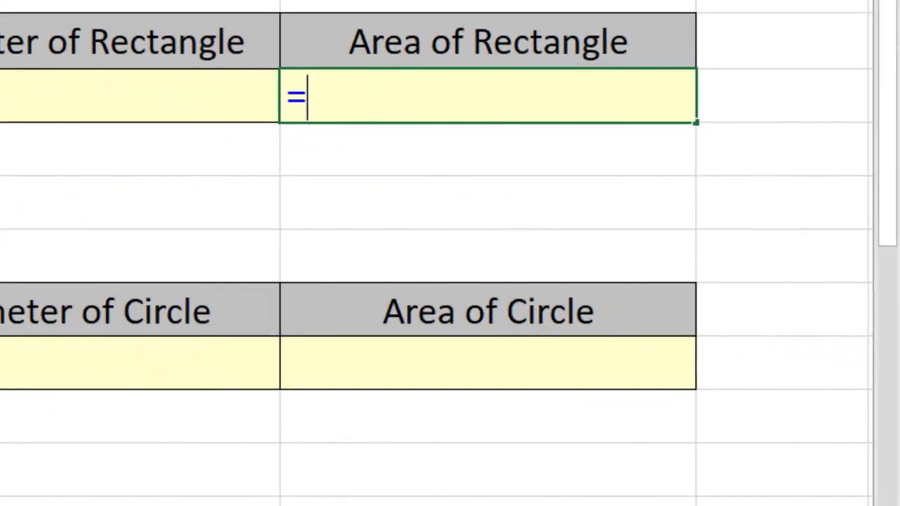
{"action": "key", "text": "Left"}
{"action": "key", "text": "Left"}
{"action": "key", "text": "Left"}
{"action": "type", "text": "*"}
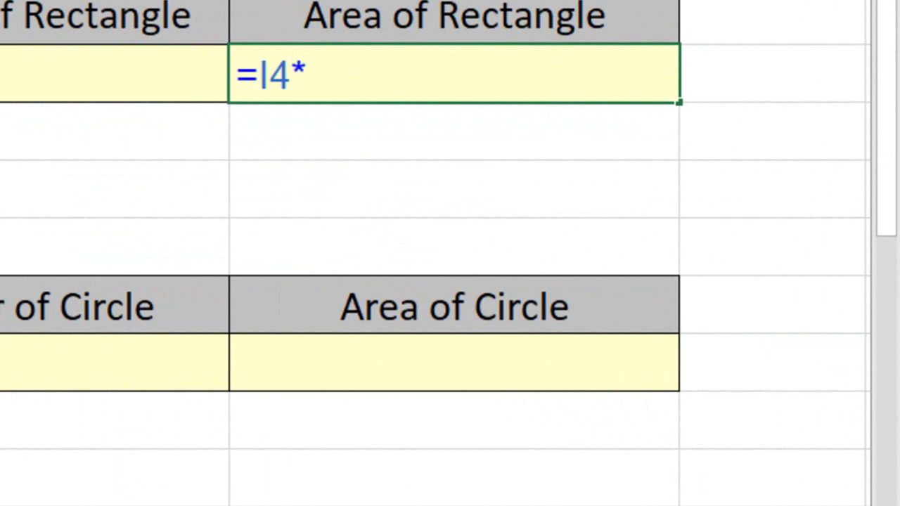
{"action": "key", "text": "Left"}
{"action": "key", "text": "Left"}
{"action": "key", "text": "Return"}
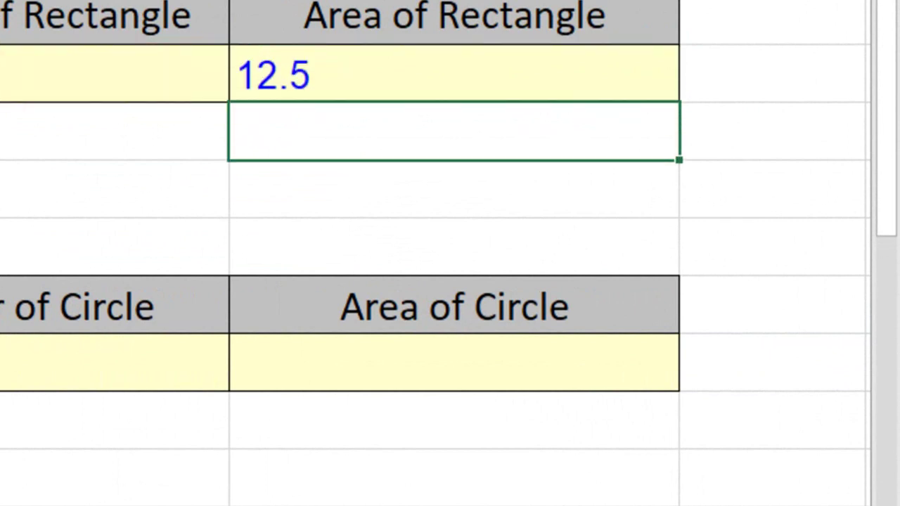
- Review the 12.5 area and 15 perimeter results, then move toward the circle row
{"action": "left_click", "coordinate": [454, 73]}
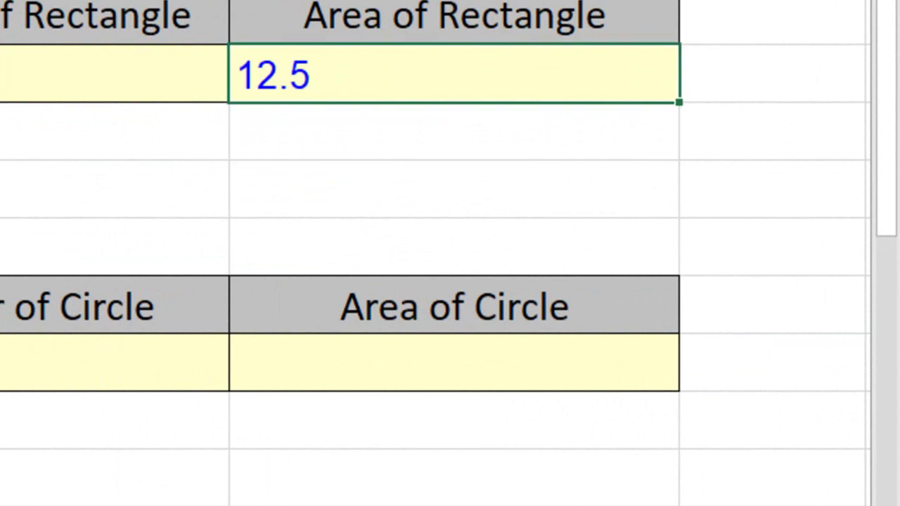
{"action": "left_click", "coordinate": [113, 73]}
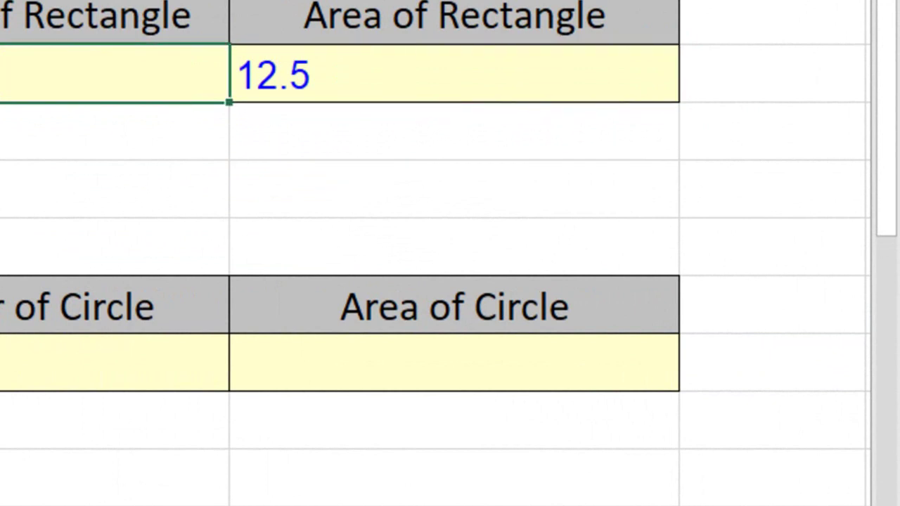
{"action": "left_click", "coordinate": [454, 73]}
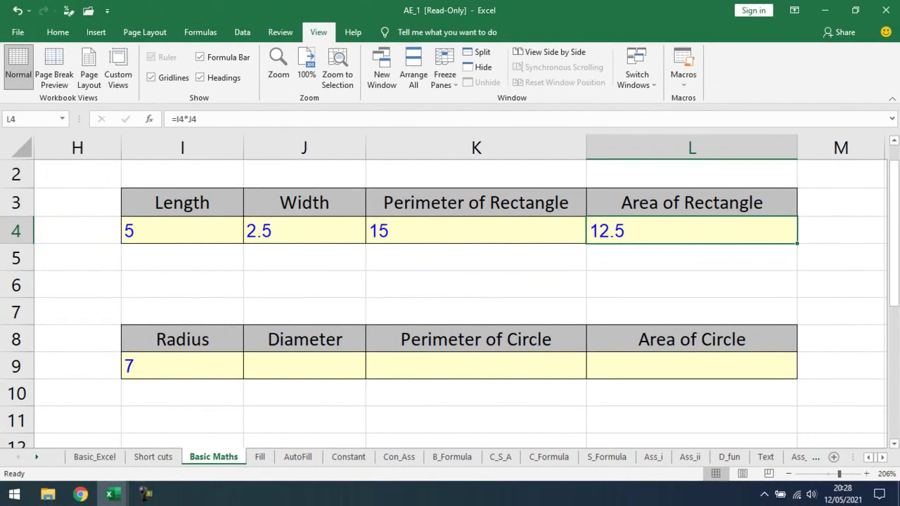
{"action": "left_click", "coordinate": [477, 231]}
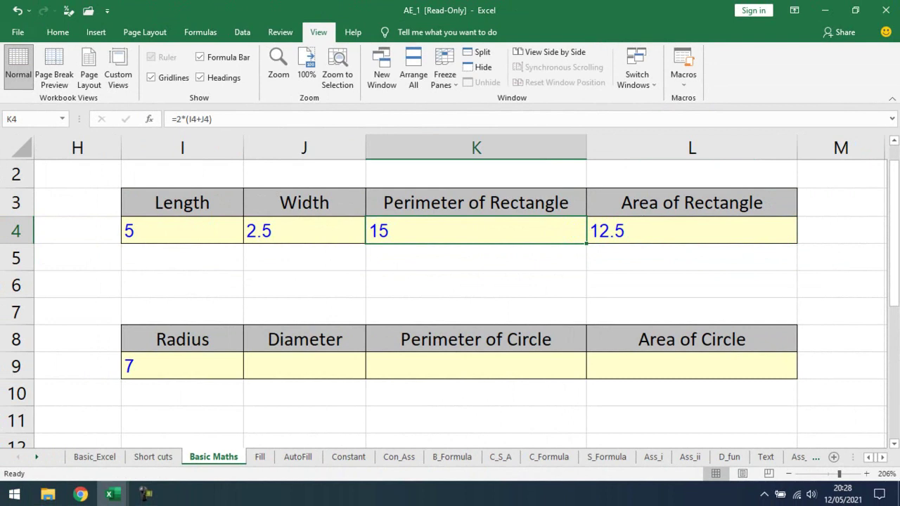
{"action": "key", "text": "Down"}
{"action": "key", "text": "Down"}
{"action": "key", "text": "Down"}
{"action": "key", "text": "Down"}
{"action": "key", "text": "Down"}
- Enter =I9*2 in the Diameter cell J9, giving 14
{"action": "key", "text": "Left"}
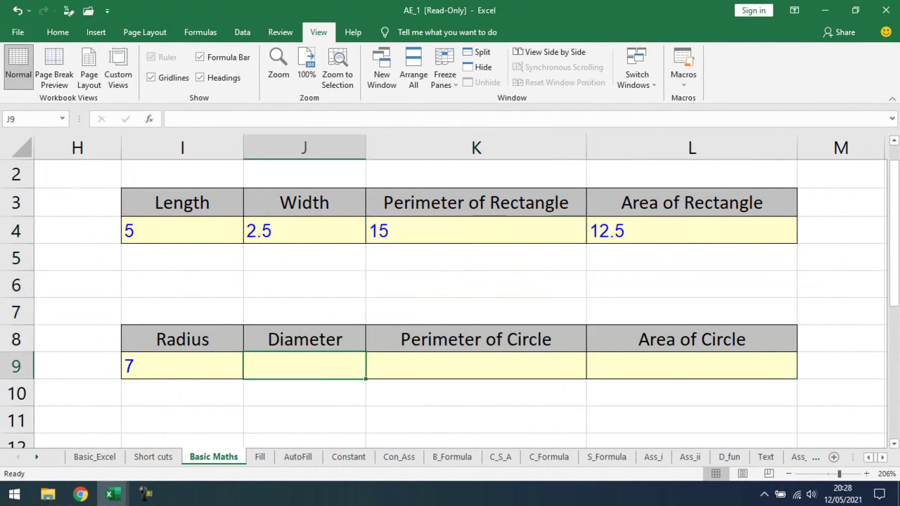
{"action": "key", "text": "Left"}
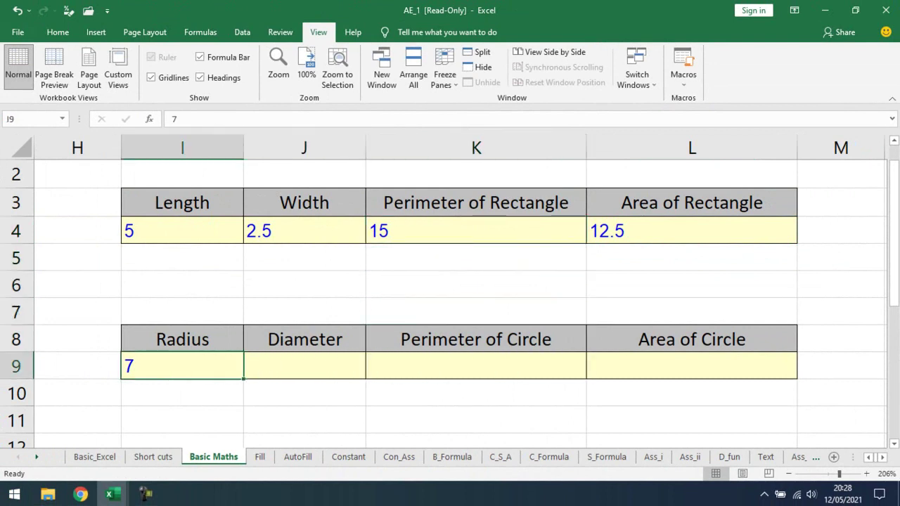
{"action": "key", "text": "Right"}
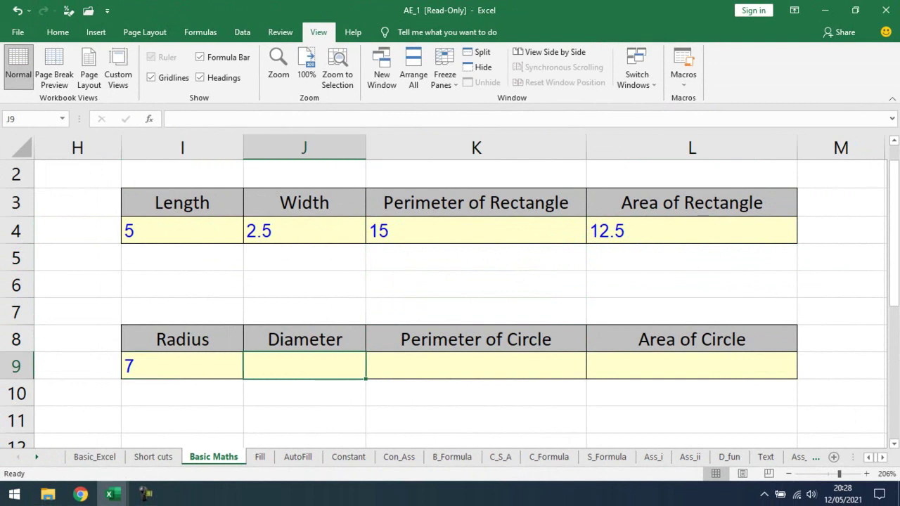
{"action": "type", "text": "="}
{"action": "key", "text": "Left"}
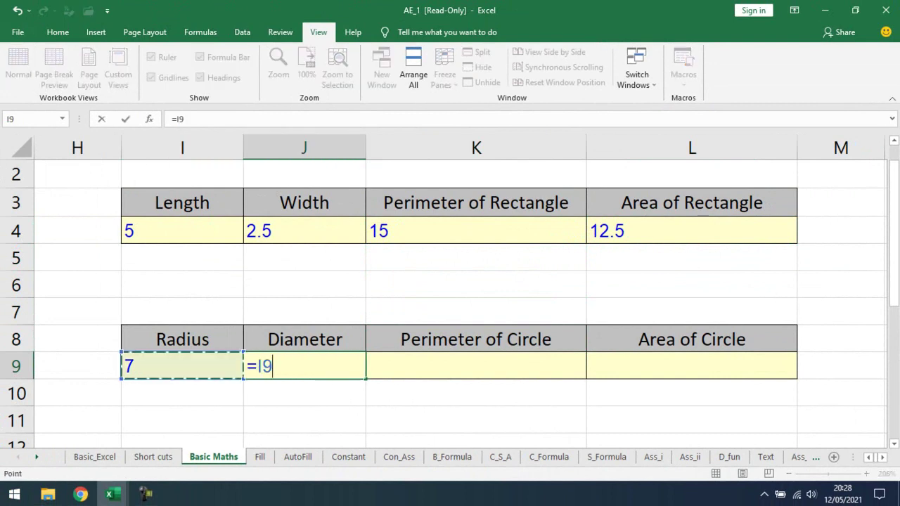
{"action": "type", "text": "*2"}
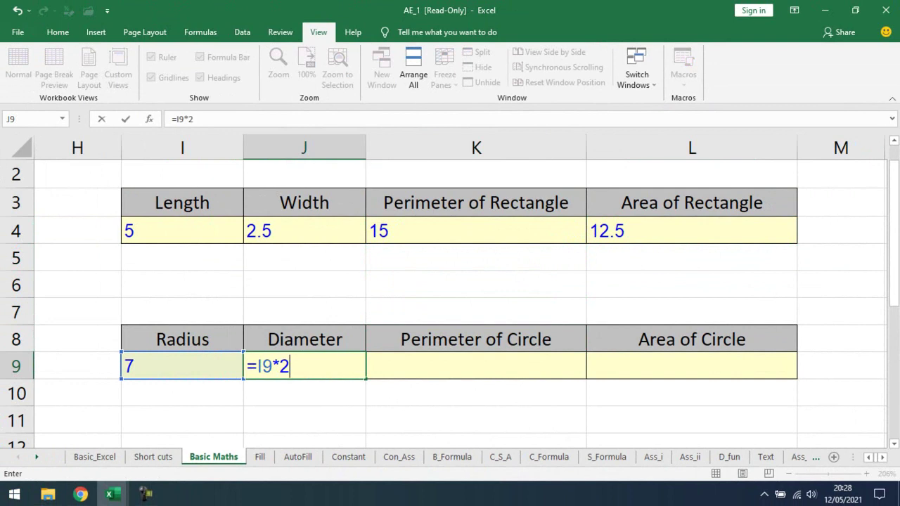
{"action": "key", "text": "Return"}
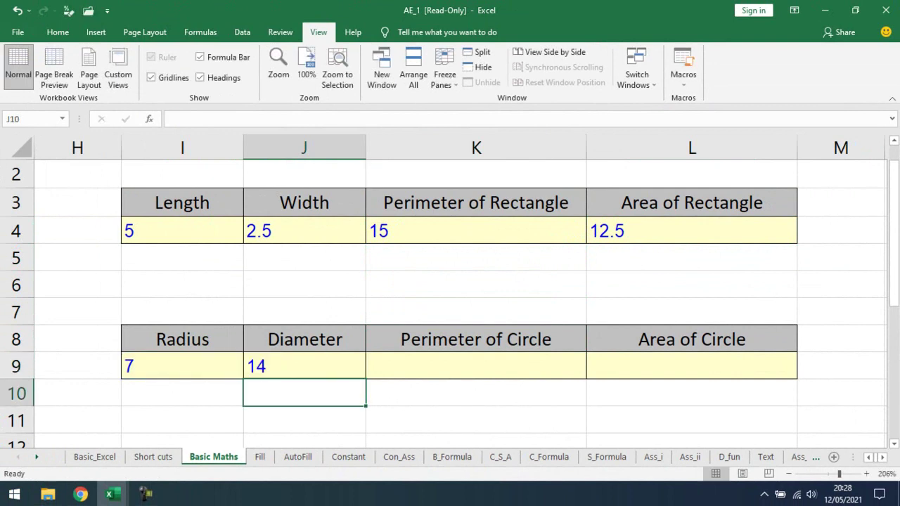
- Check the diameter formula, select the Perimeter of Circle cell, and switch to Google Meet
{"action": "left_click", "coordinate": [305, 366]}
{"action": "left_click", "coordinate": [476, 366]}
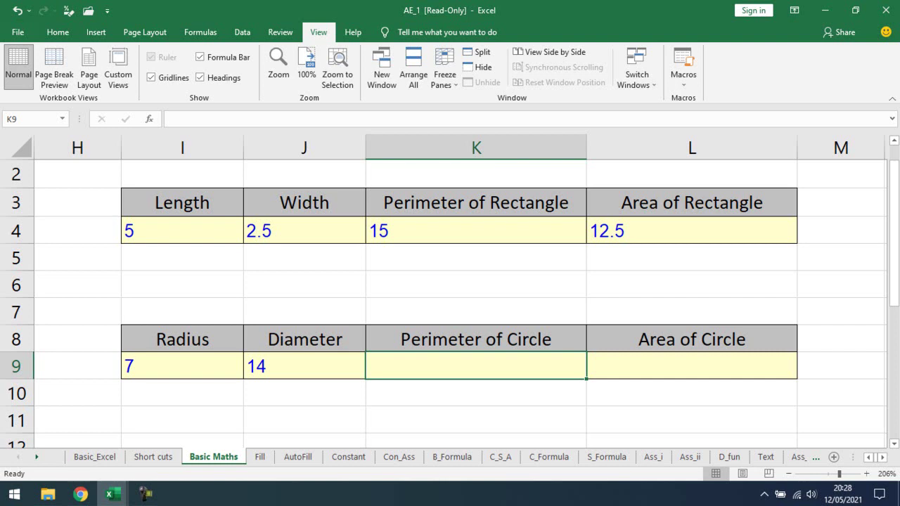
{"action": "key", "text": "alt+Tab"}
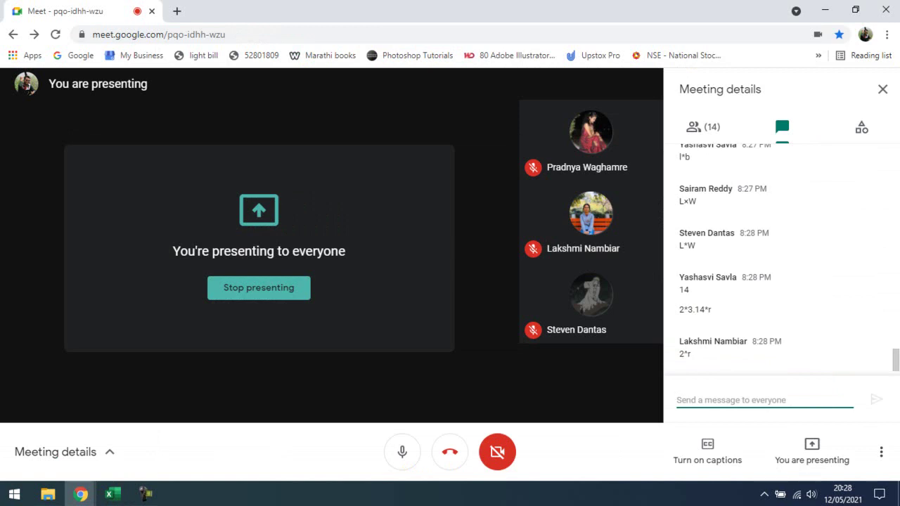
- Back in Excel, start and then remove a mistaken circle perimeter entry
{"action": "key", "text": "alt+Tab"}
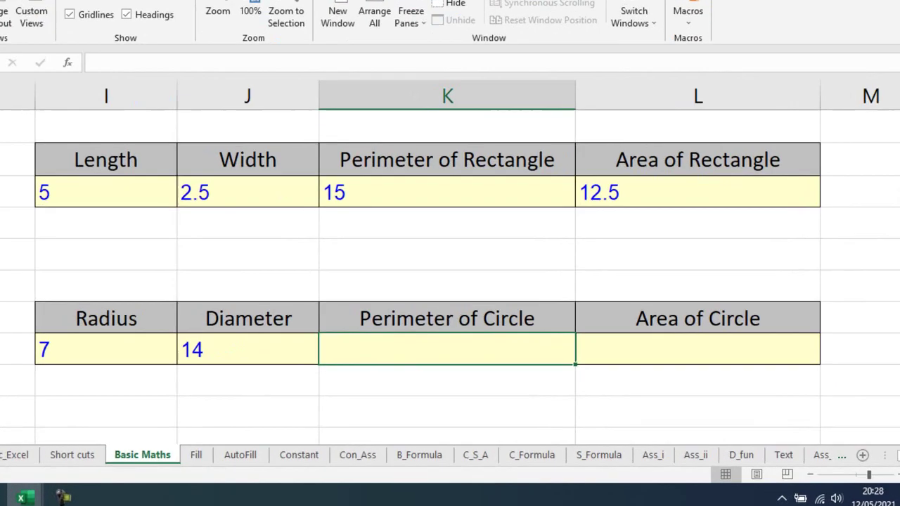
{"action": "type", "text": "="}
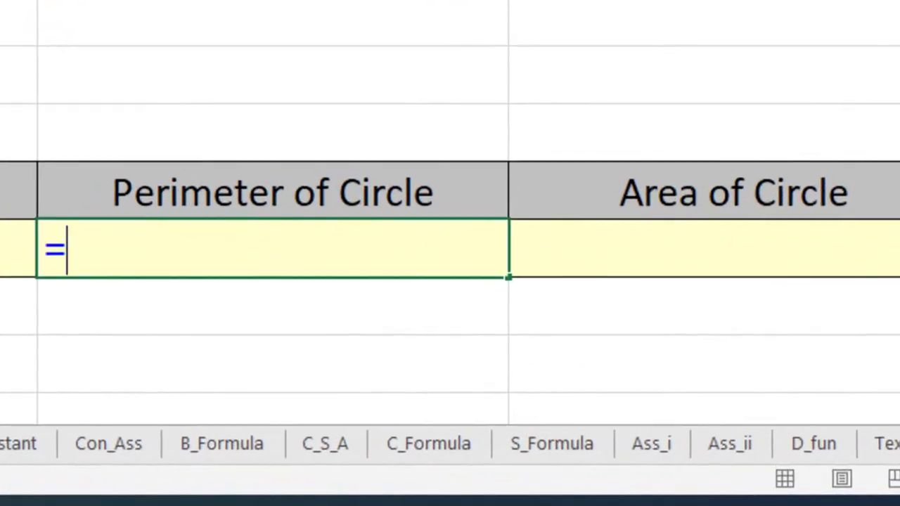
{"action": "type", "text": "*"}
{"action": "key", "text": "Left"}
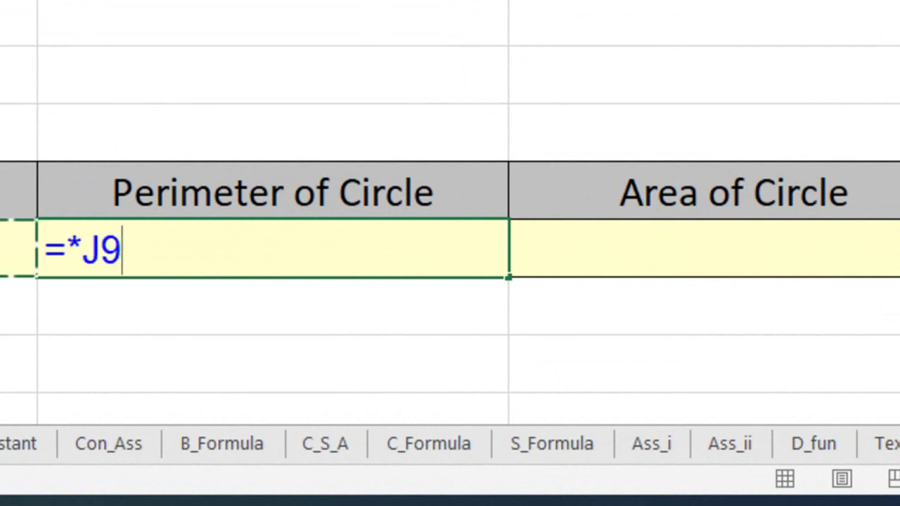
{"action": "key", "text": "BackSpace"}
{"action": "key", "text": "BackSpace"}
{"action": "key", "text": "BackSpace"}
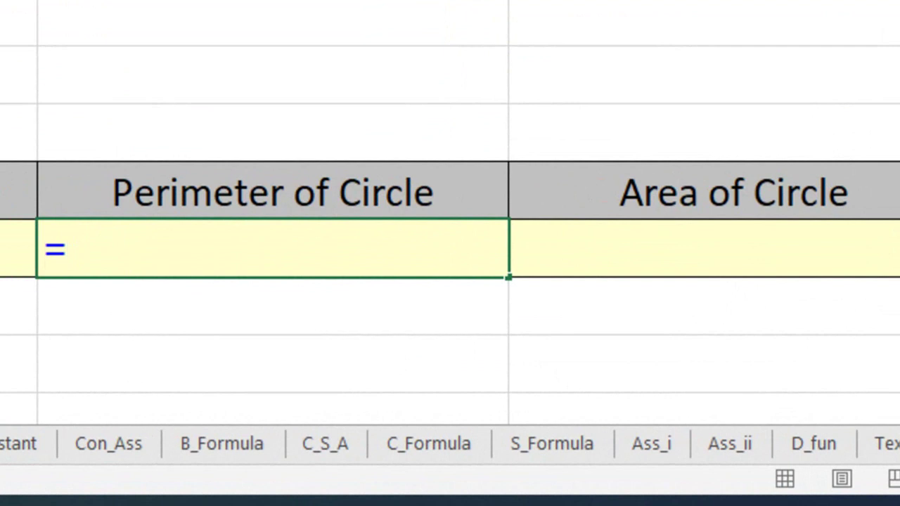
{"action": "key", "text": "Down"}
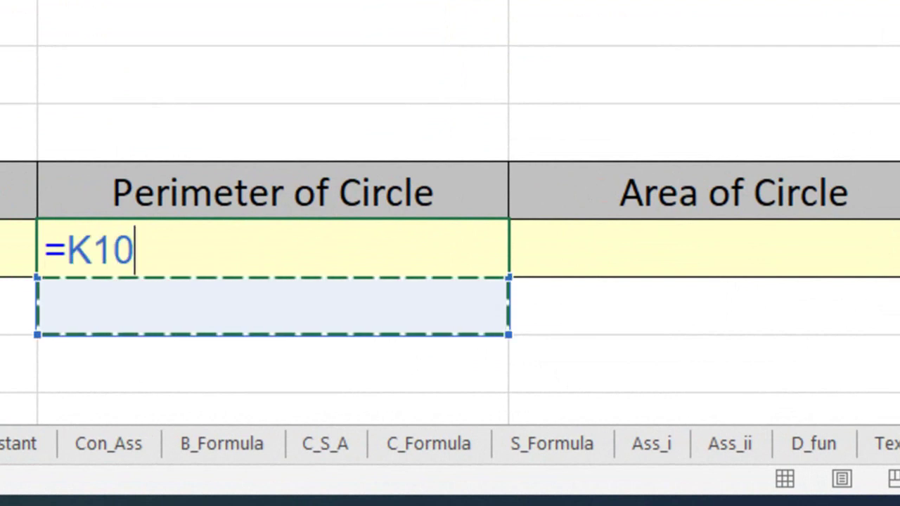
{"action": "key", "text": "BackSpace"}
{"action": "key", "text": "BackSpace"}
{"action": "key", "text": "BackSpace"}
- Enter =2*3.14*I9 in K9 for the circle perimeter 43.96, then select the Area cell
{"action": "type", "text": "2*"}
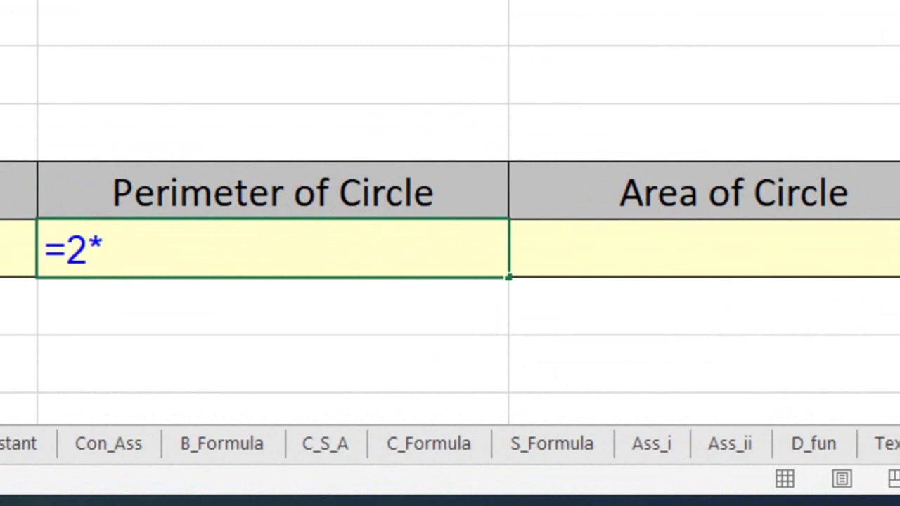
{"action": "type", "text": "3.14*"}
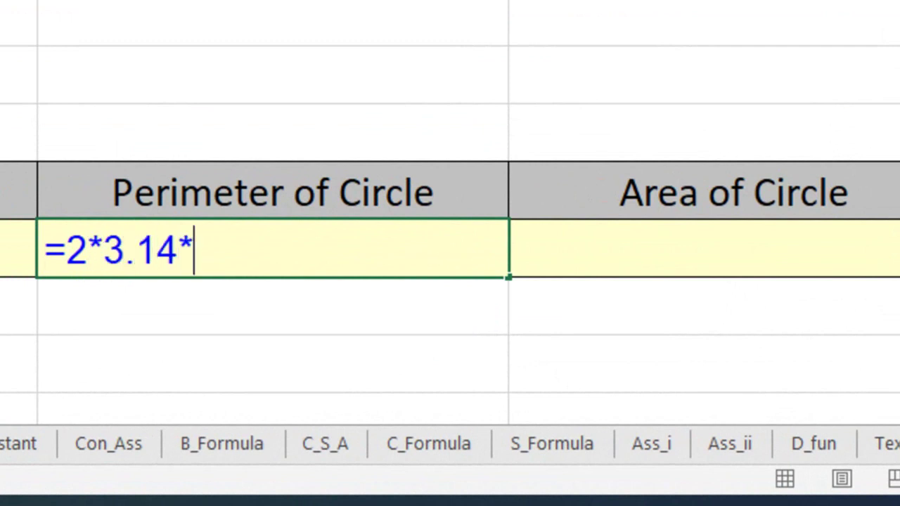
{"action": "key", "text": "Right"}
{"action": "key", "text": "Left"}
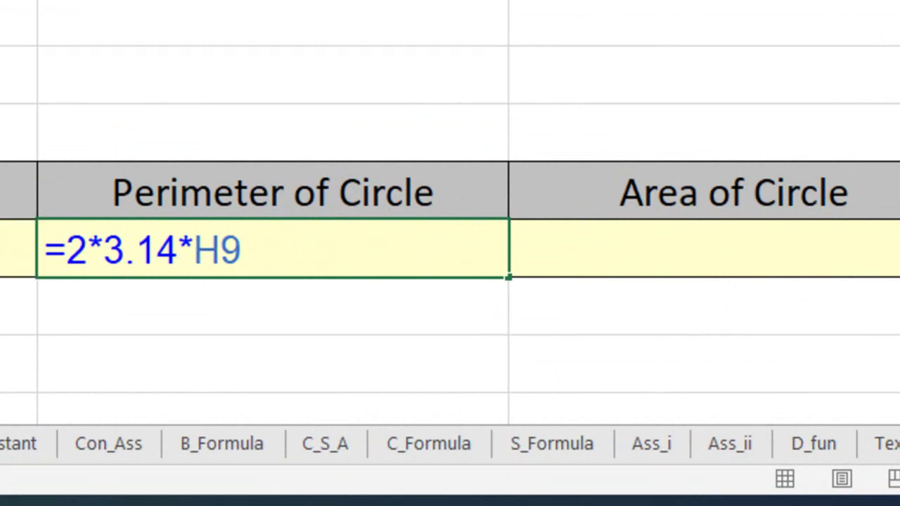
{"action": "key", "text": "Right"}
{"action": "key", "text": "Return"}
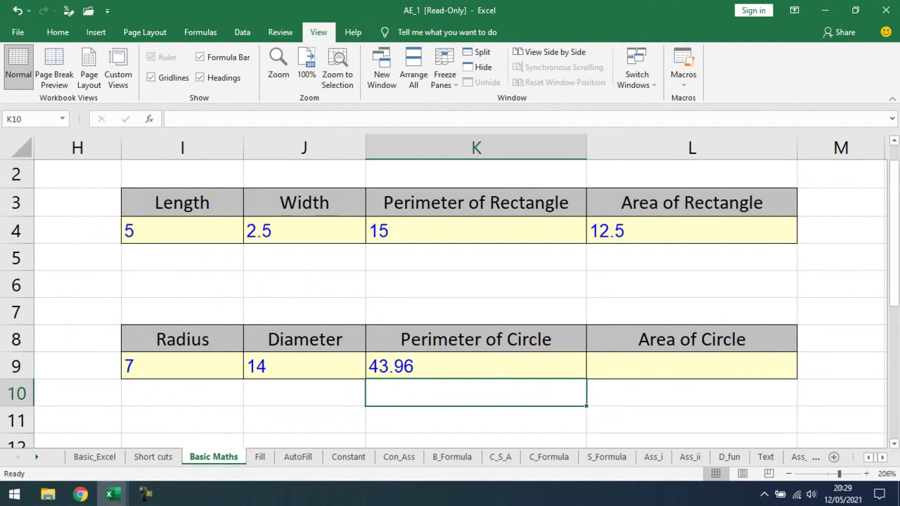
{"action": "left_click", "coordinate": [476, 365]}
{"action": "left_click", "coordinate": [692, 366]}
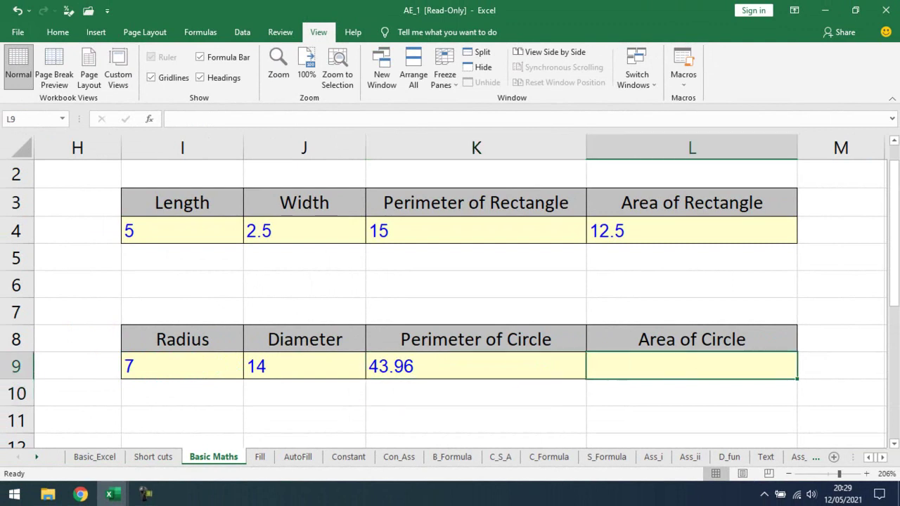
{"action": "key", "text": "alt+Tab"}
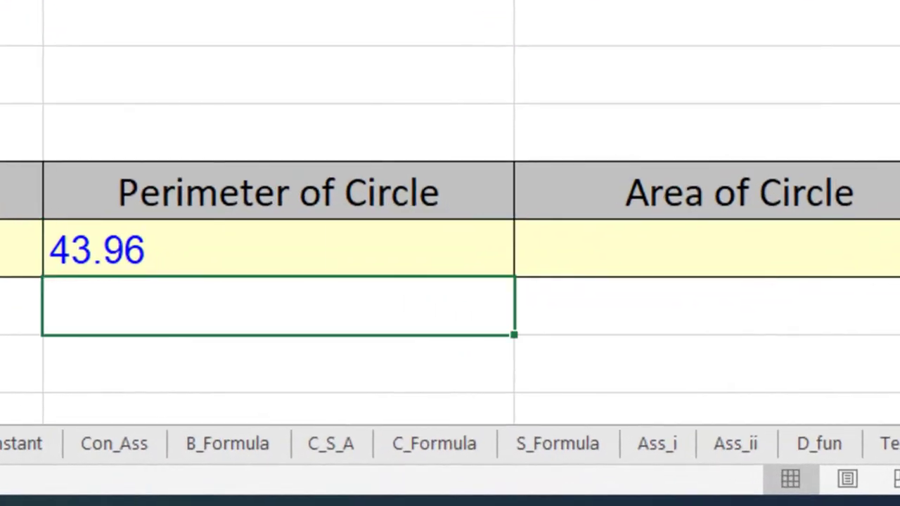
- Check the perimeter formula, then enter =3.14*J9 in the cell below, giving 43.96
{"action": "left_click", "coordinate": [278, 248]}
{"action": "key", "text": "F2"}
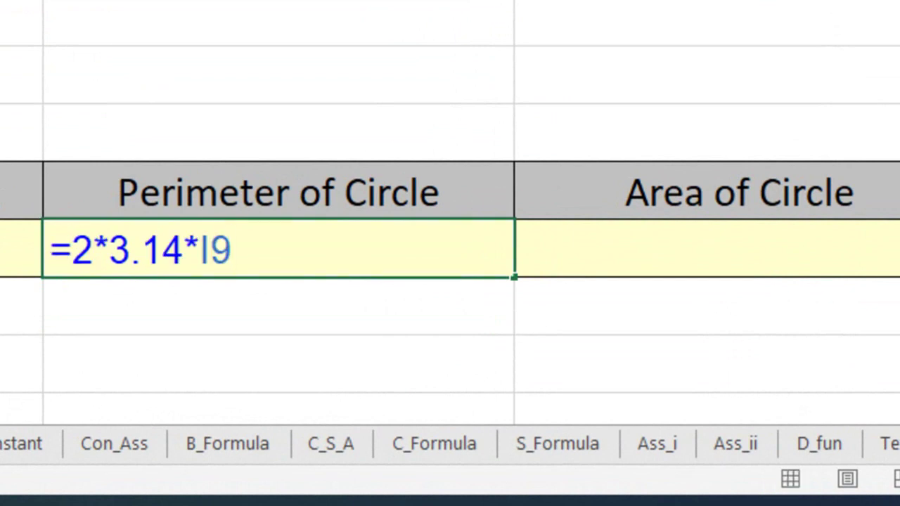
{"action": "key", "text": "Escape"}
{"action": "key", "text": "Return"}
{"action": "type", "text": "="}
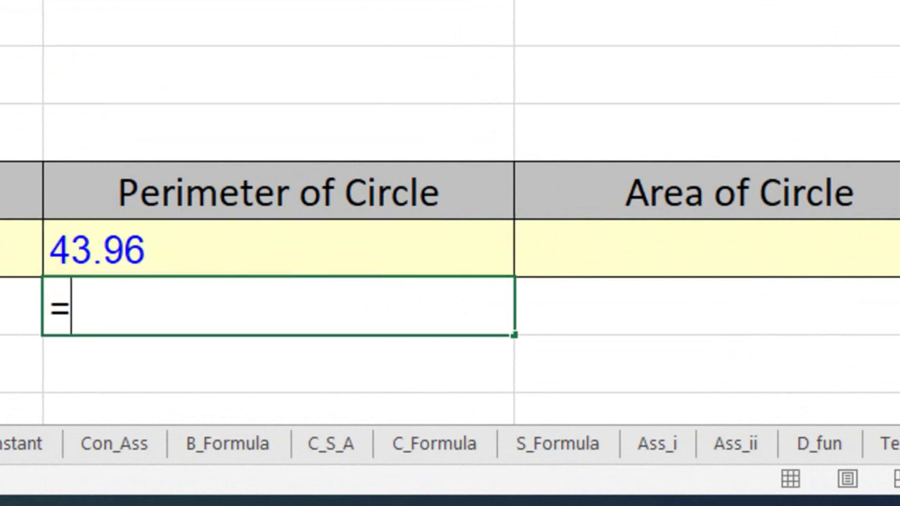
{"action": "type", "text": "3.14"}
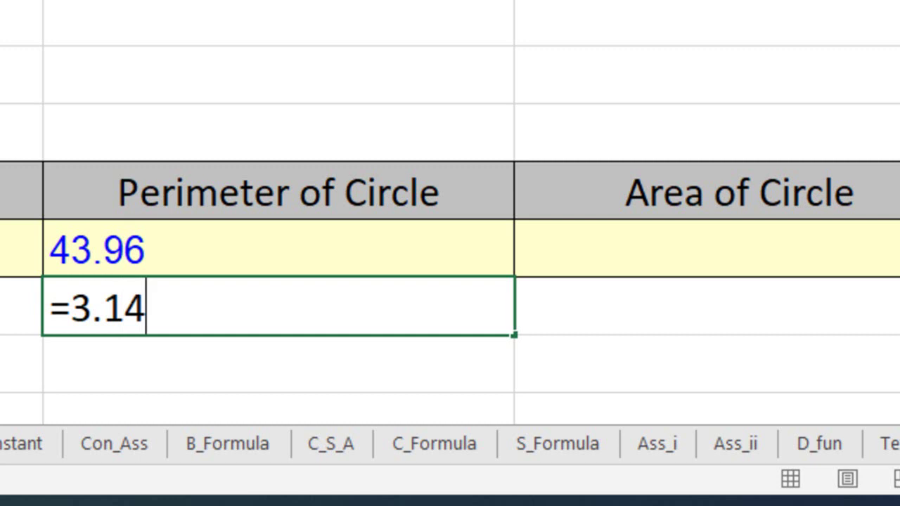
{"action": "type", "text": "*"}
{"action": "key", "text": "Up"}
{"action": "key", "text": "Left"}
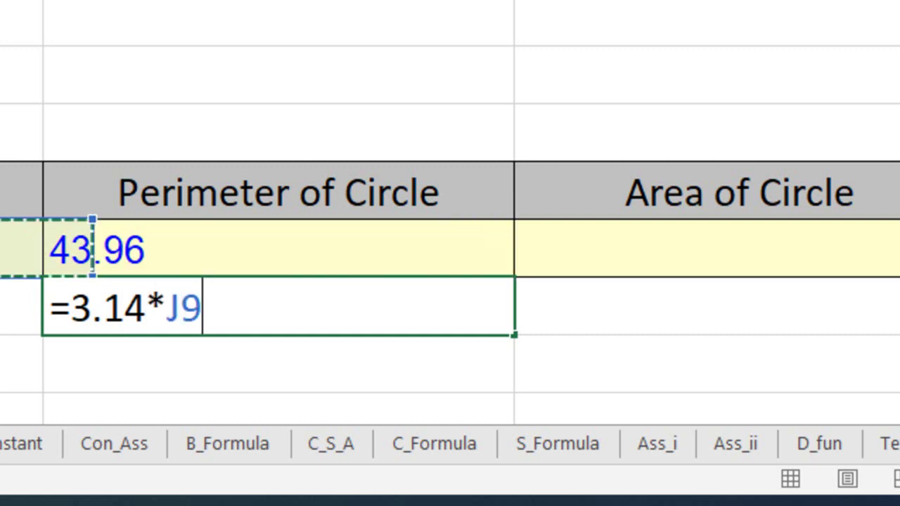
{"action": "key", "text": "ctrl+Return"}
{"action": "key", "text": "Return"}
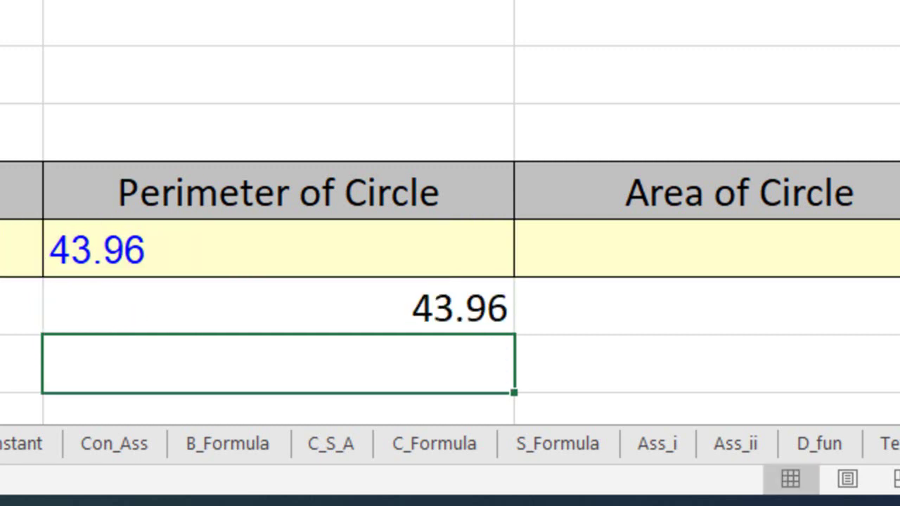
- Review both perimeter formulas, 2*3.14*I9 and 3.14*J9, select L9, then switch to Google Meet
{"action": "left_click", "coordinate": [278, 307]}
{"action": "left_click", "coordinate": [278, 248]}
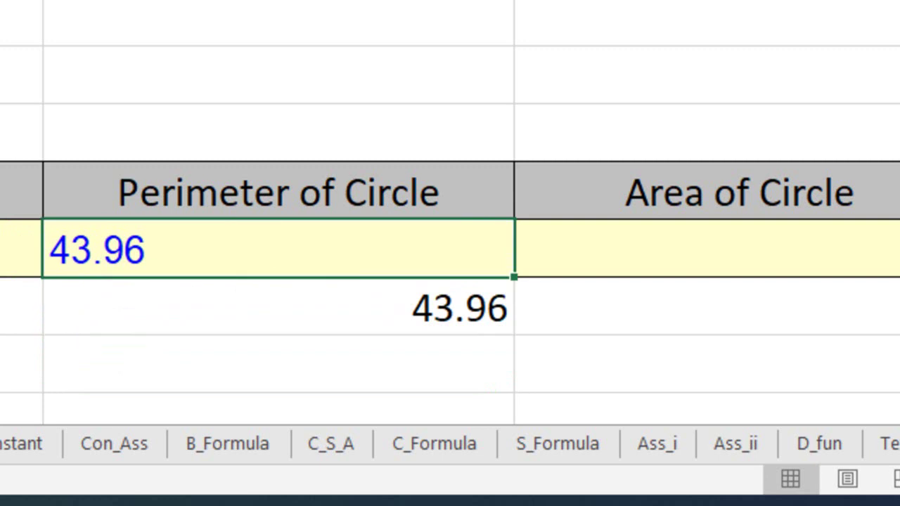
{"action": "key", "text": "F2"}
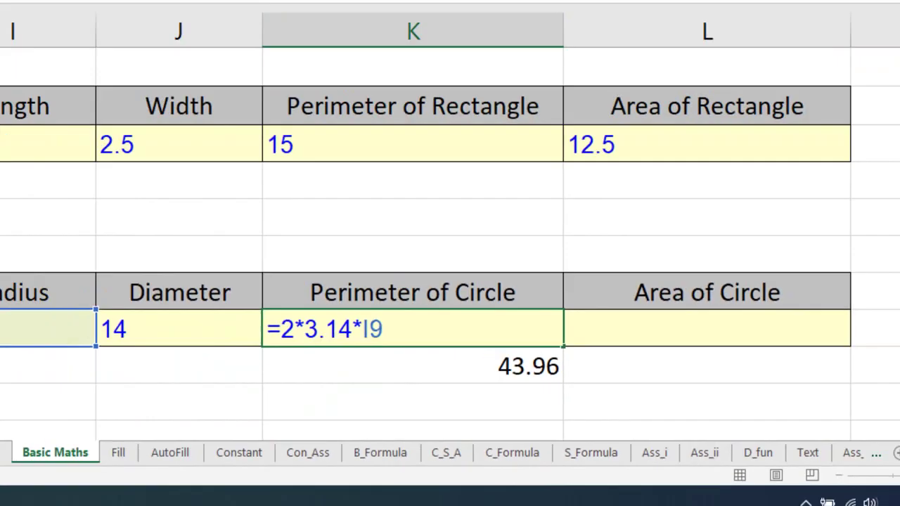
{"action": "key", "text": "Return"}
{"action": "key", "text": "F2"}
{"action": "key", "text": "Escape"}
{"action": "key", "text": "Up"}
{"action": "left_click", "coordinate": [692, 365]}
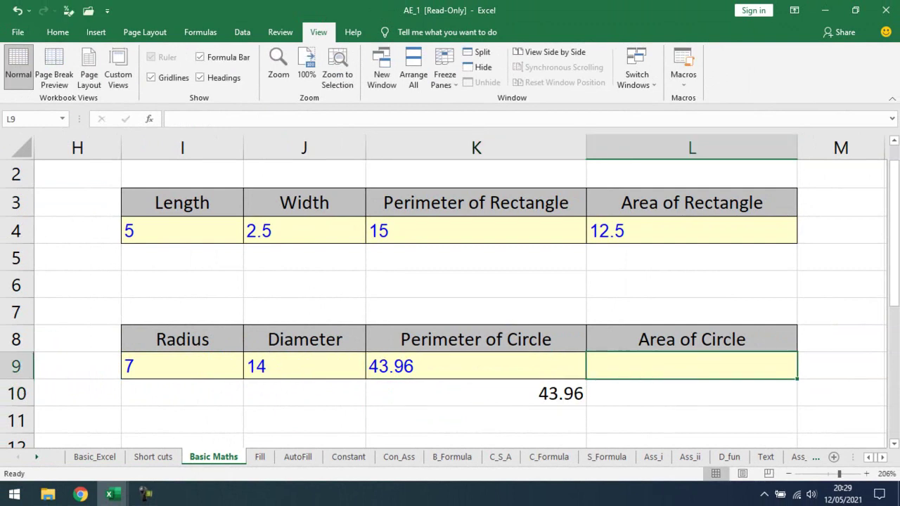
{"action": "key", "text": "alt+Tab"}
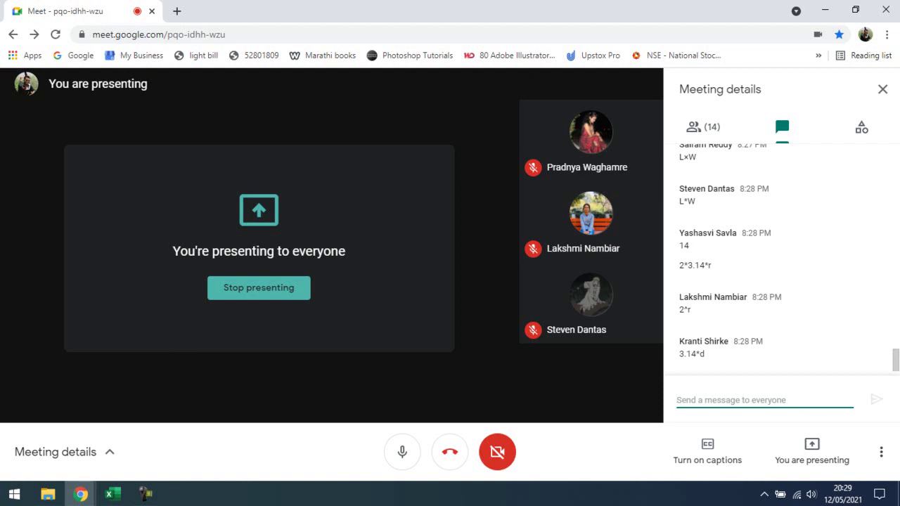
- Enter =3.14*I9*I9 in the Area of Circle cell L9, giving 153.86
{"action": "key", "text": "alt+Tab"}
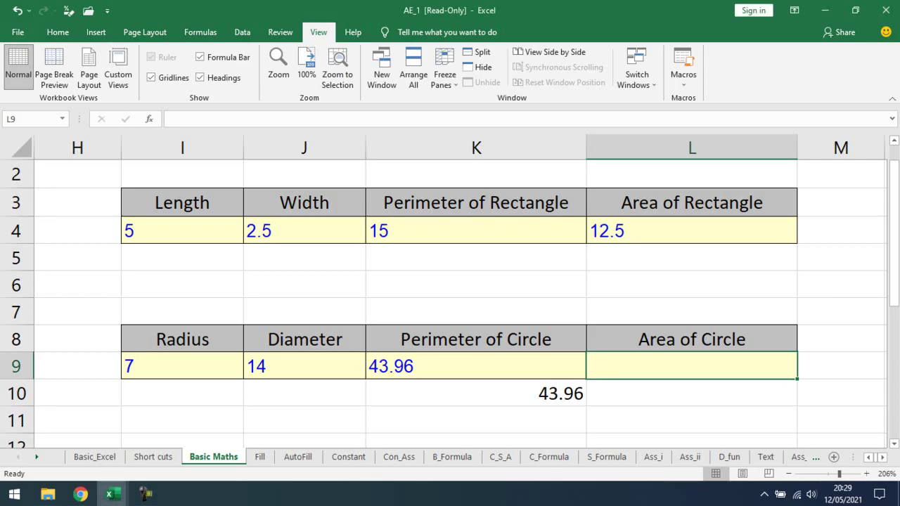
{"action": "type", "text": "=3.14*"}
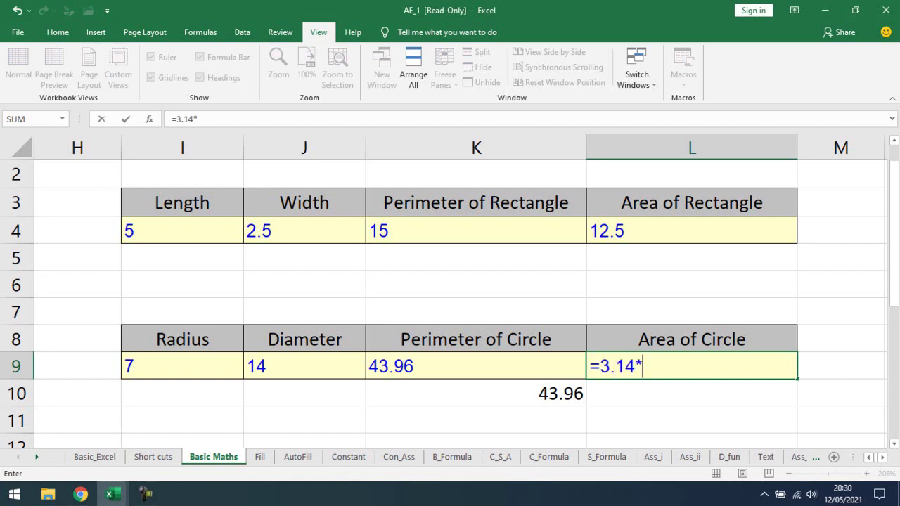
{"action": "key", "text": "Left"}
{"action": "key", "text": "Left"}
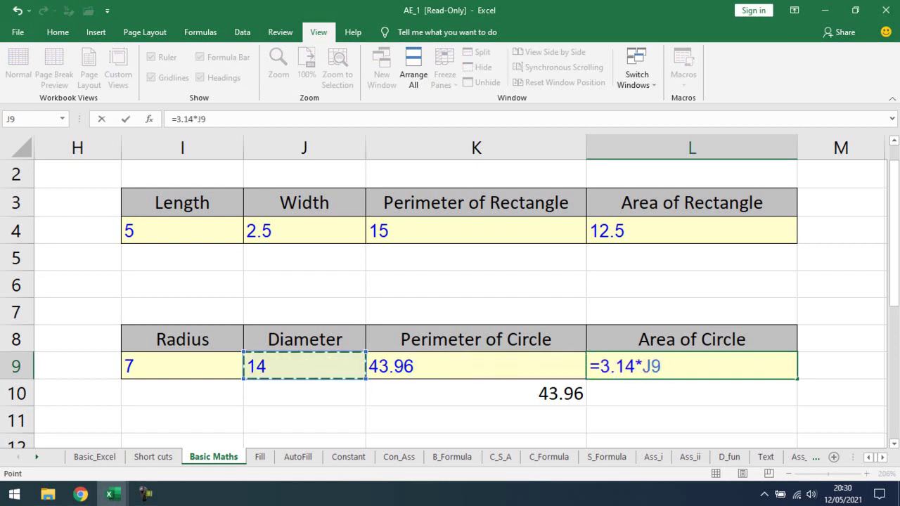
{"action": "key", "text": "Left"}
{"action": "type", "text": "*"}
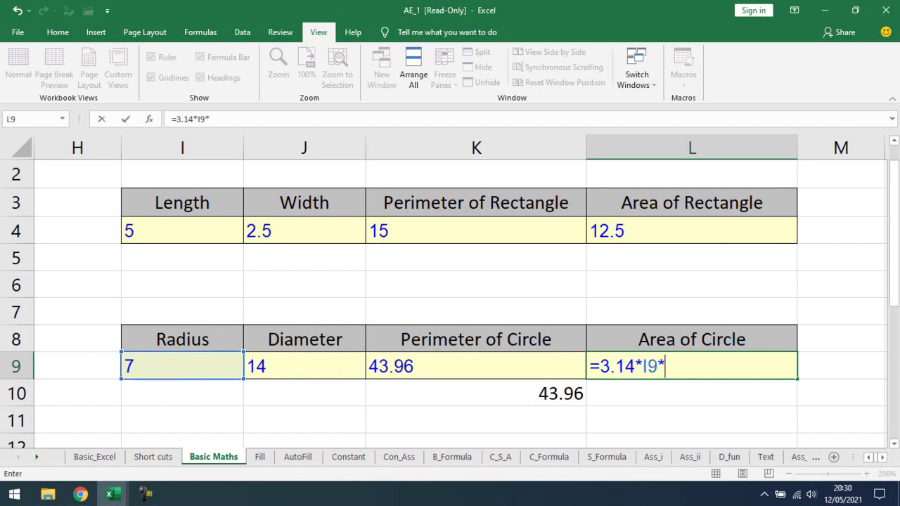
{"action": "key", "text": "Left"}
{"action": "key", "text": "Left"}
{"action": "key", "text": "Left"}
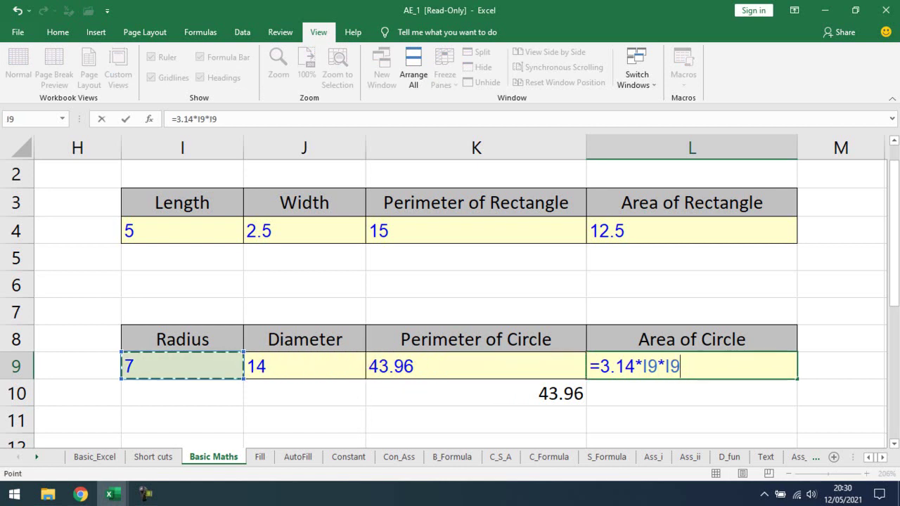
{"action": "key", "text": "Return"}
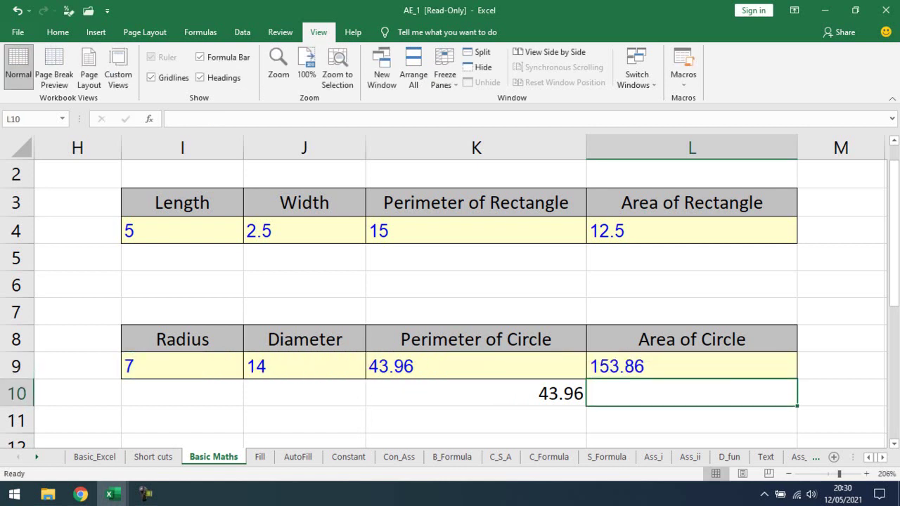
- Recheck the L9 area formula without changing it, glancing at Google Meet in between
{"action": "key", "text": "alt+Tab"}
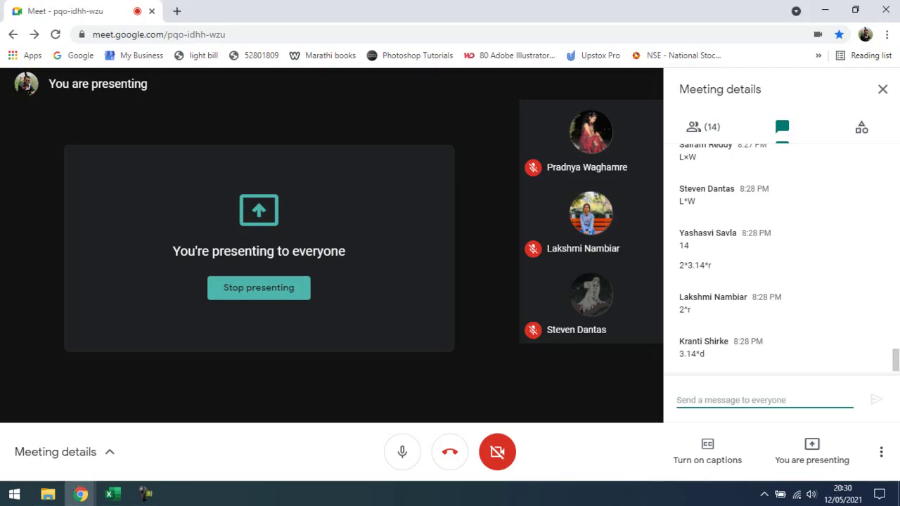
{"action": "key", "text": "alt+Tab"}
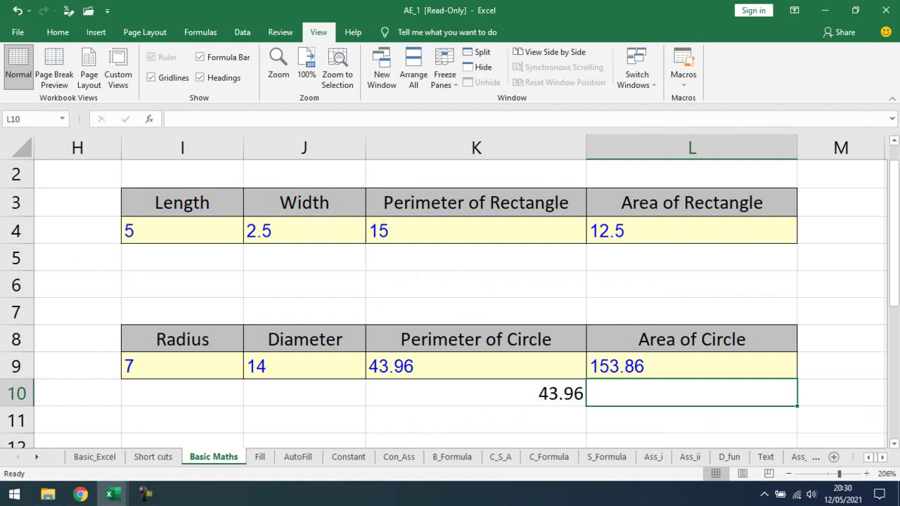
{"action": "left_click", "coordinate": [692, 366]}
{"action": "key", "text": "F2"}
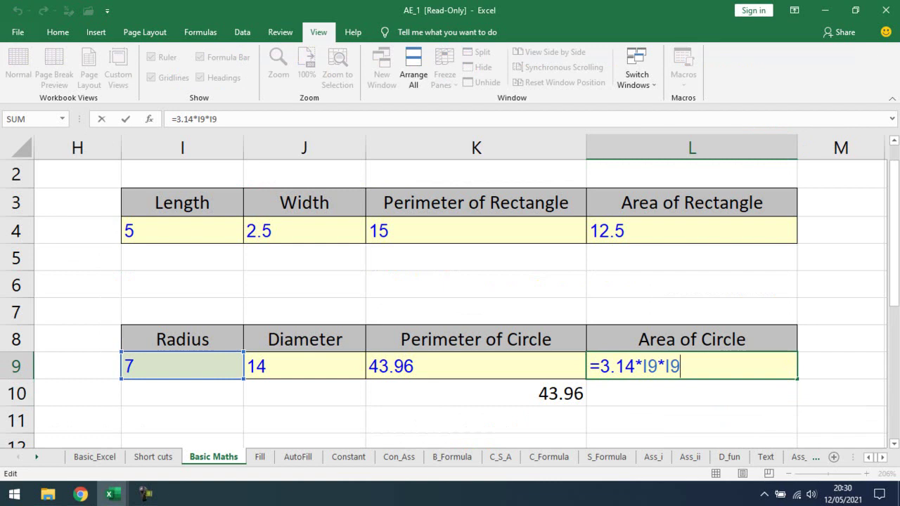
{"action": "key", "text": "Escape"}
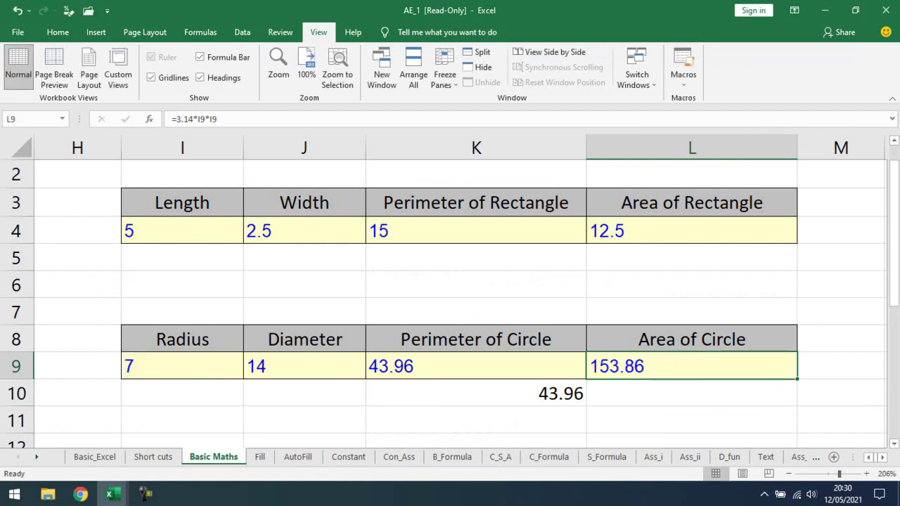
{"action": "key", "text": "alt+Tab"}
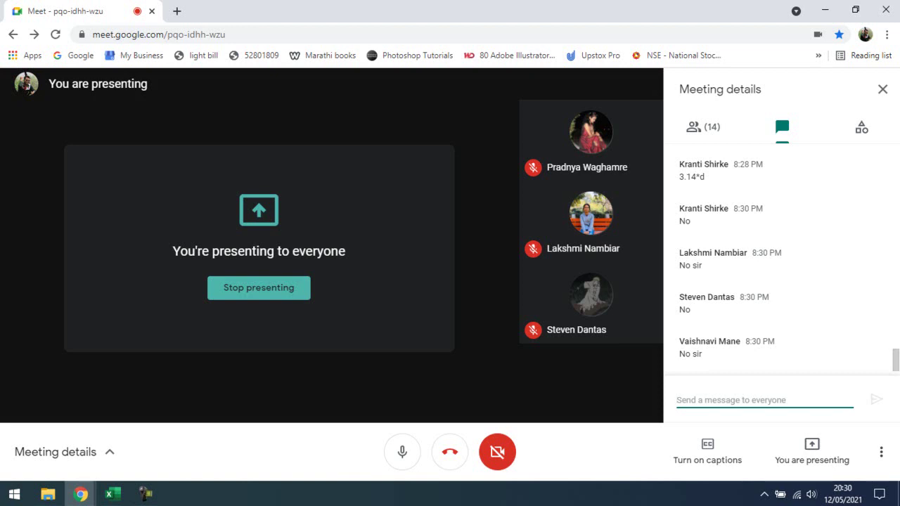
{"action": "key", "text": "alt+Tab"}
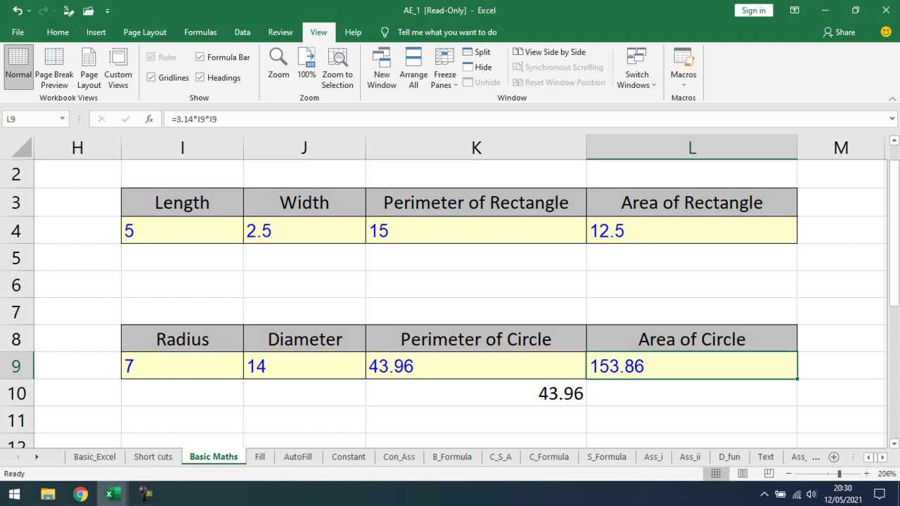
- Replace the Area of Circle value with =PI(), showing 3.141592654
{"action": "key", "text": "Delete"}
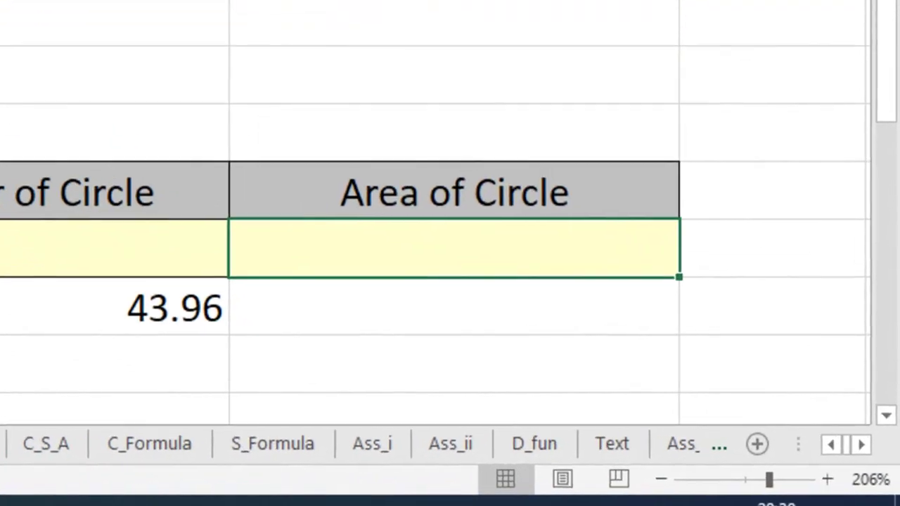
{"action": "type", "text": "="}
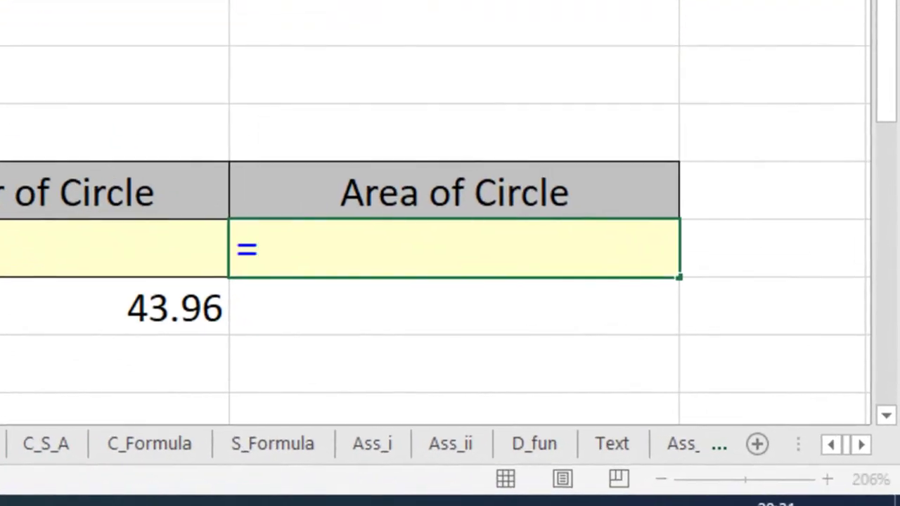
{"action": "type", "text": "pi"}
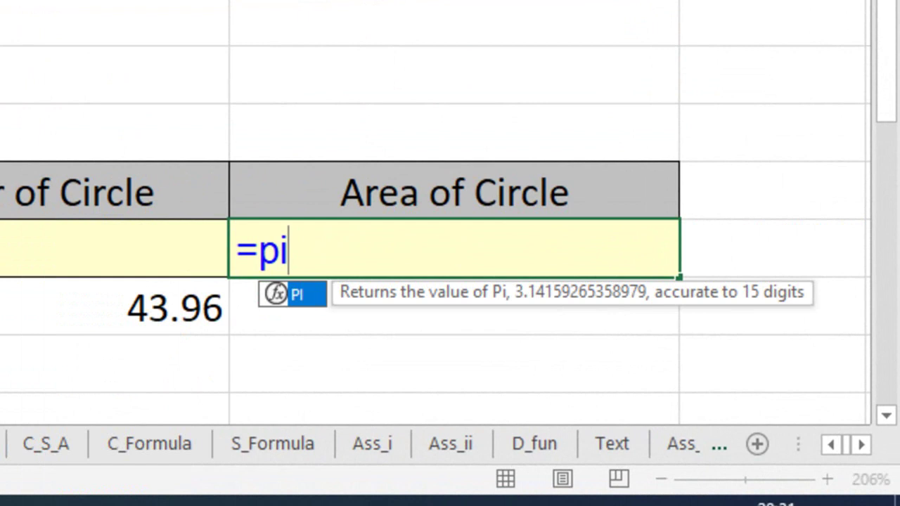
{"action": "key", "text": "Tab"}
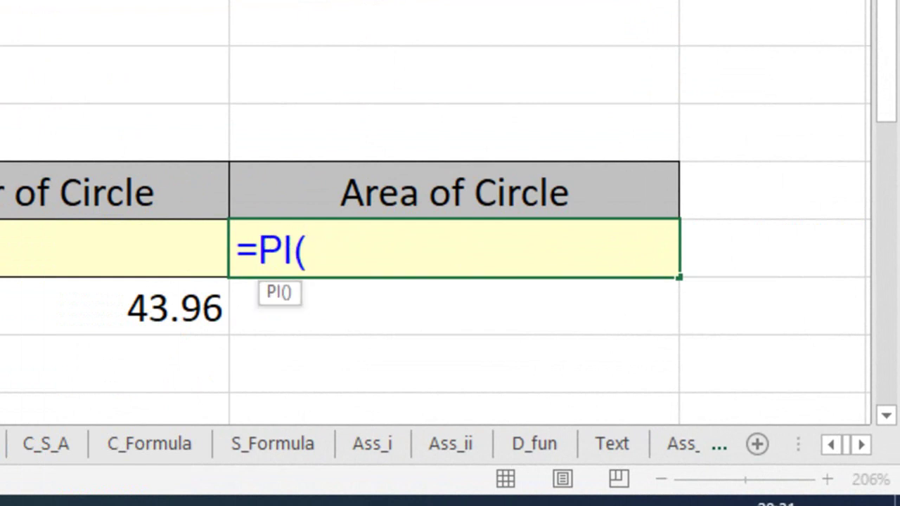
{"action": "type", "text": ")"}
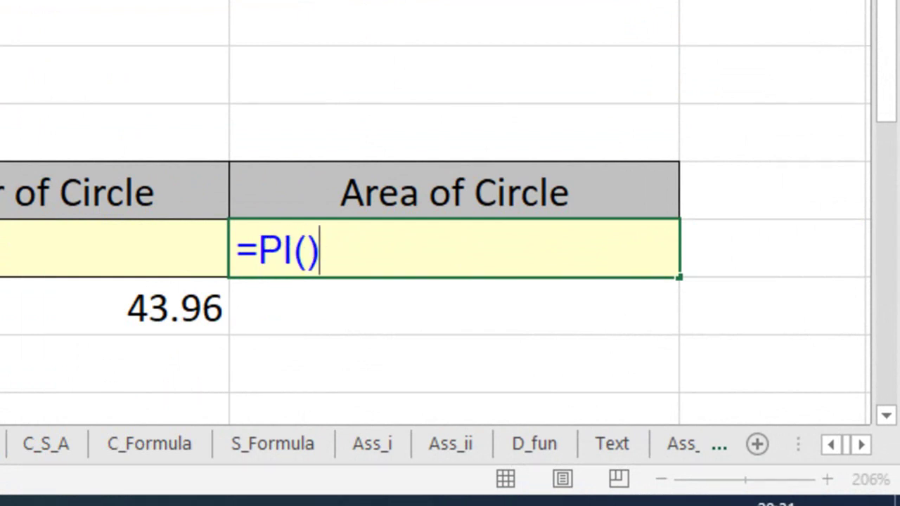
{"action": "key", "text": "Return"}
- Enter =PI()*I9*I9 in the Area of Circle cell, giving 153.93804
{"action": "left_click", "coordinate": [454, 248]}
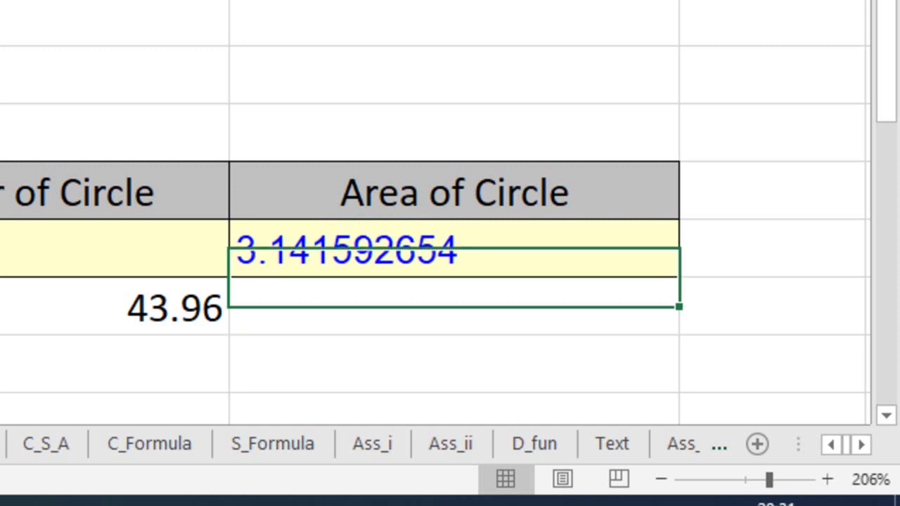
{"action": "key", "text": "Delete"}
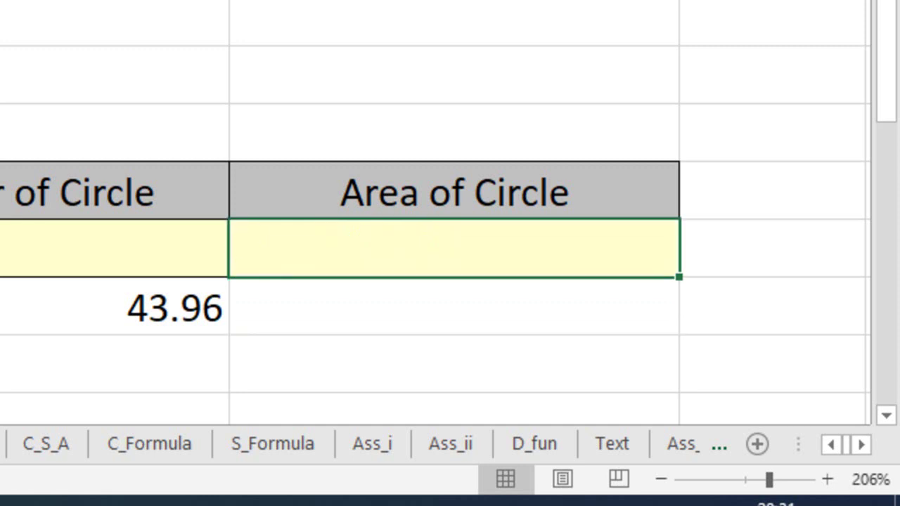
{"action": "type", "text": "=pi"}
{"action": "key", "text": "Tab"}
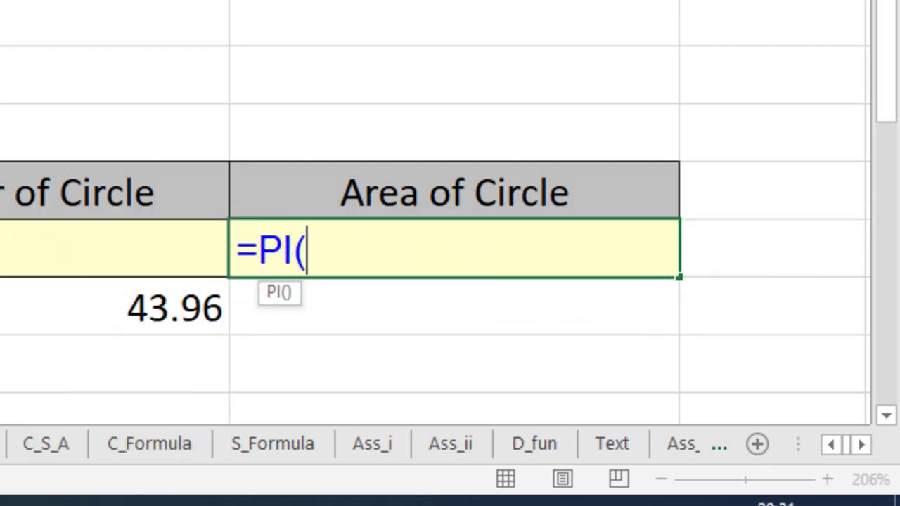
{"action": "type", "text": ")"}
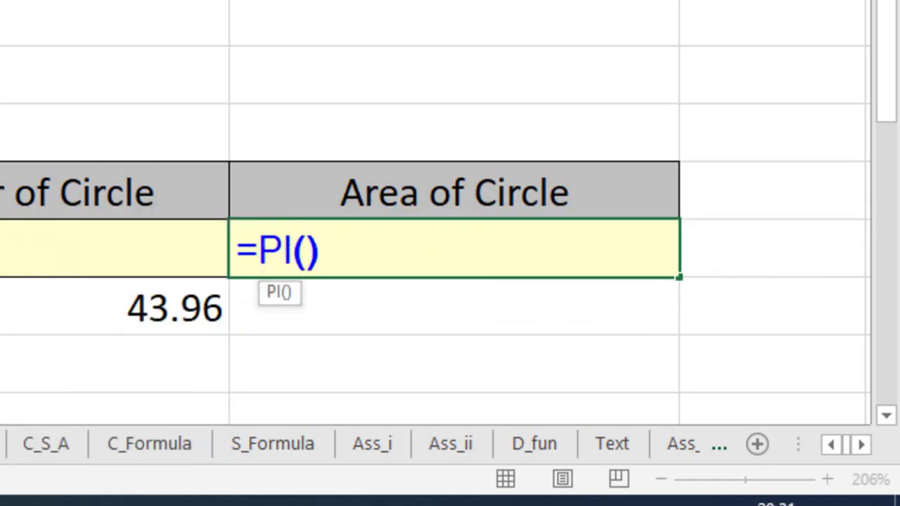
{"action": "type", "text": "*"}
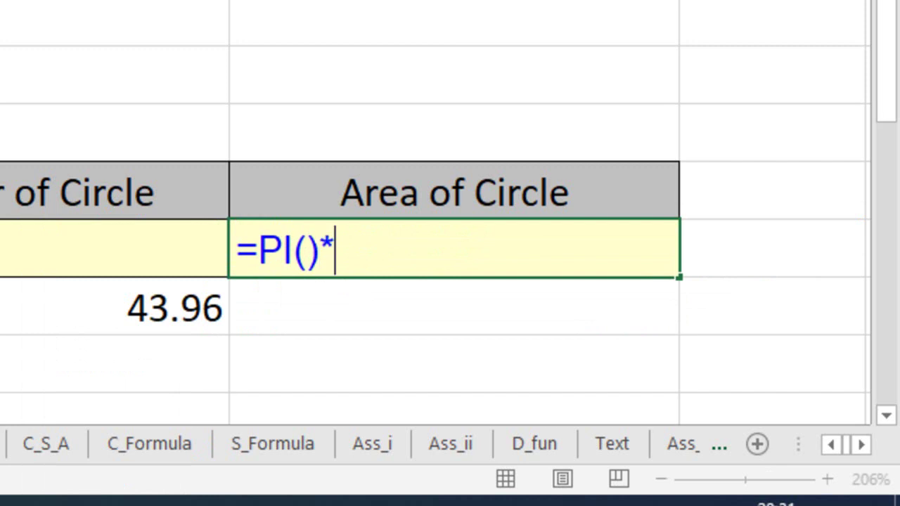
{"action": "left_click", "coordinate": [112, 248]}
{"action": "key", "text": "Left"}
{"action": "key", "text": "Left"}
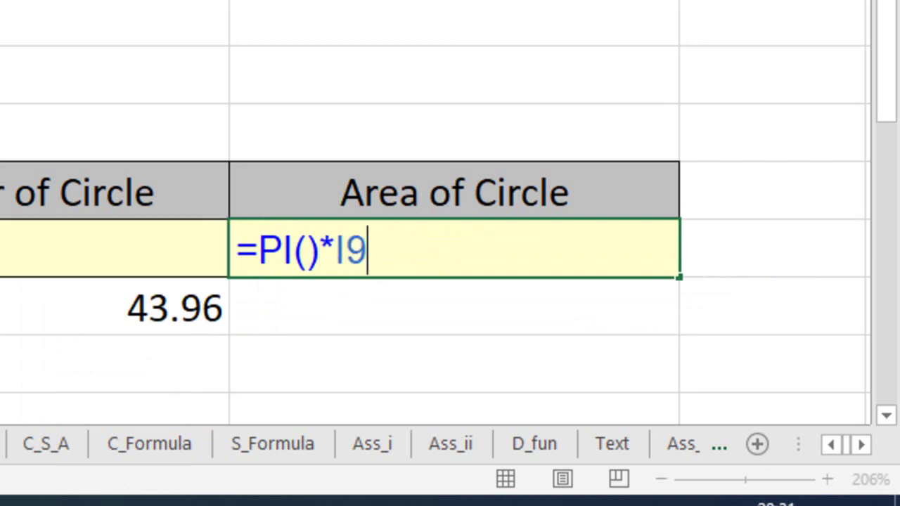
{"action": "type", "text": "*"}
{"action": "key", "text": "Left"}
{"action": "key", "text": "Left"}
{"action": "key", "text": "Left"}
{"action": "key", "text": "Return"}
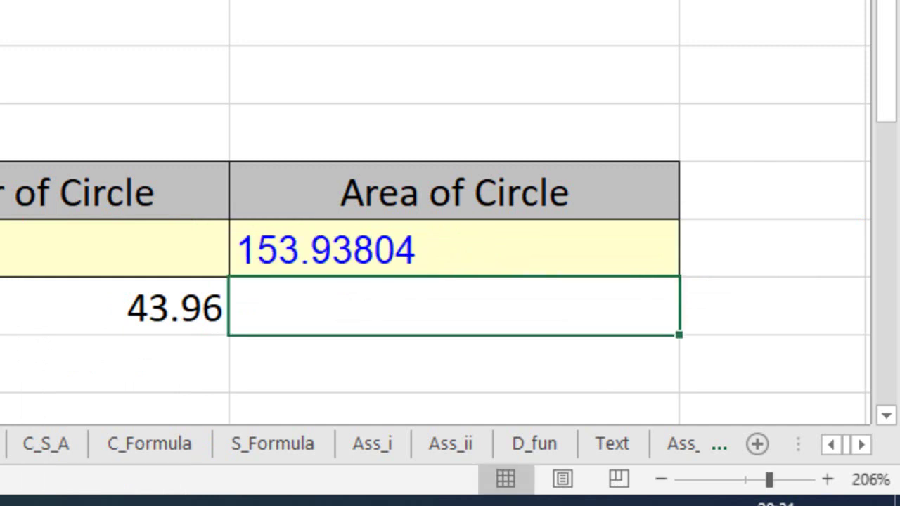
- Undo back to the plain =PI() value and bring Google Meet to the front
{"action": "key", "text": "ctrl+z"}
{"action": "key", "text": "ctrl+z"}
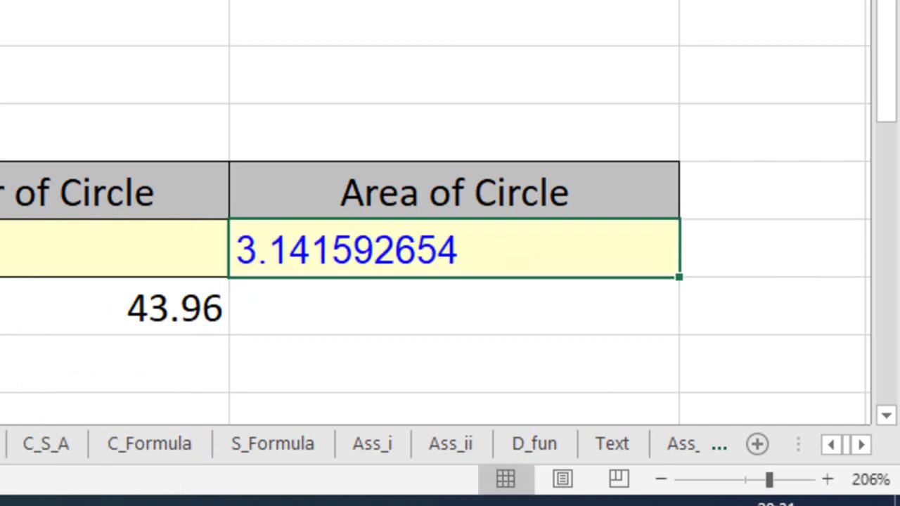
{"action": "key", "text": "alt+Tab"}
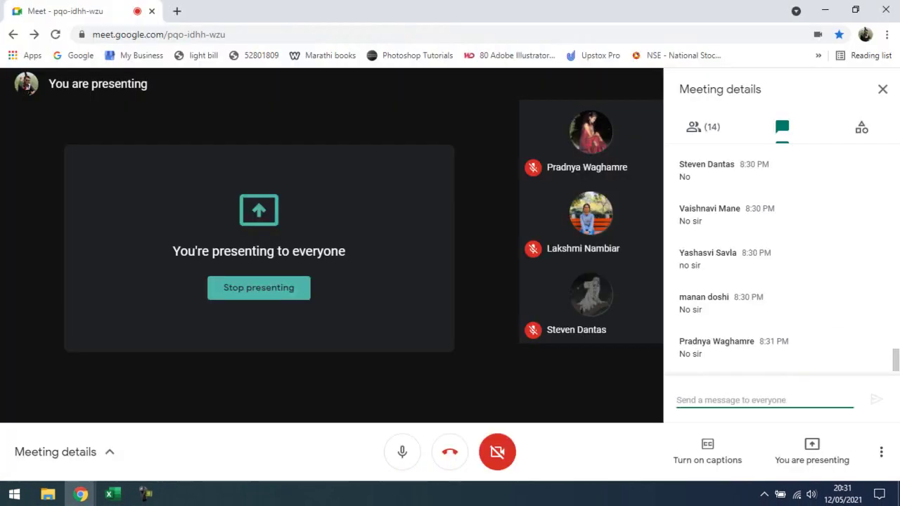
{"action": "key", "text": "alt+Tab"}
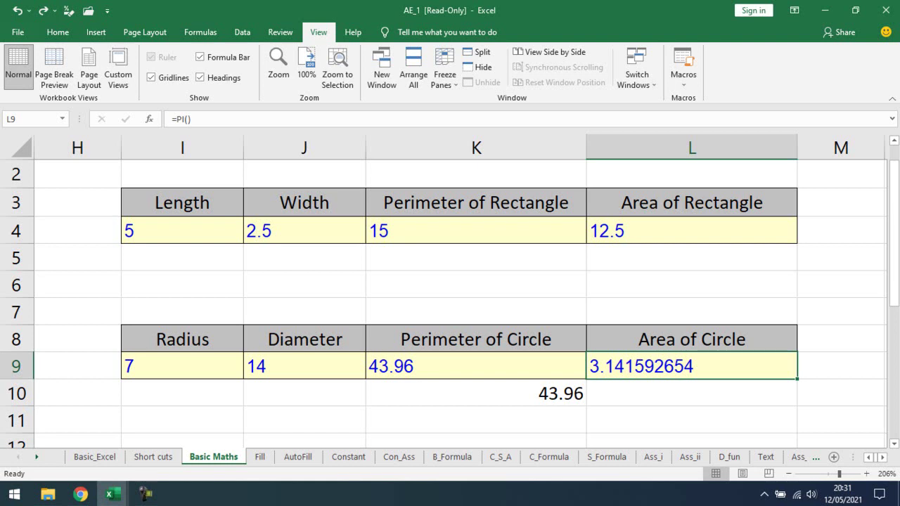
{"action": "key", "text": "alt+Tab"}
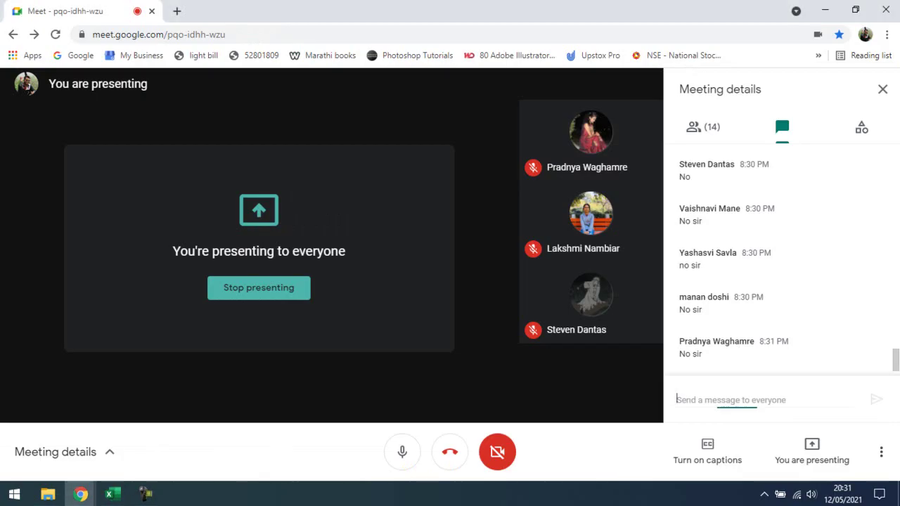
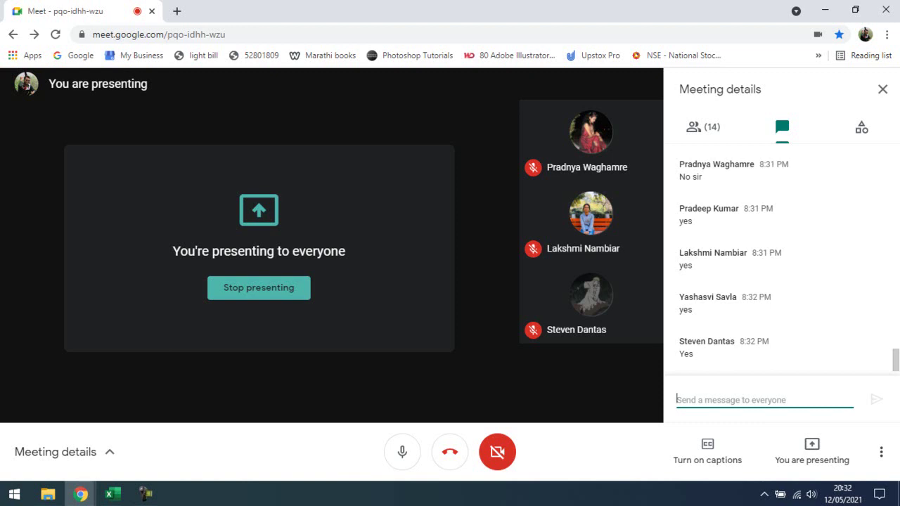
- Show the meeting's participant list and scroll through it
{"action": "left_click", "coordinate": [697, 130]}
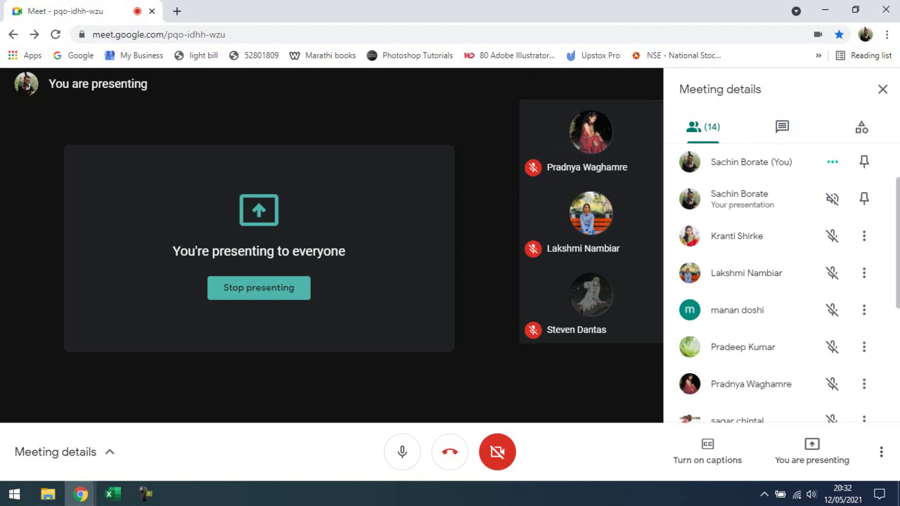
{"action": "scroll", "coordinate": [781, 281], "scroll_direction": "down", "scroll_amount": 1}
{"action": "scroll", "coordinate": [781, 281], "scroll_direction": "down", "scroll_amount": 2}
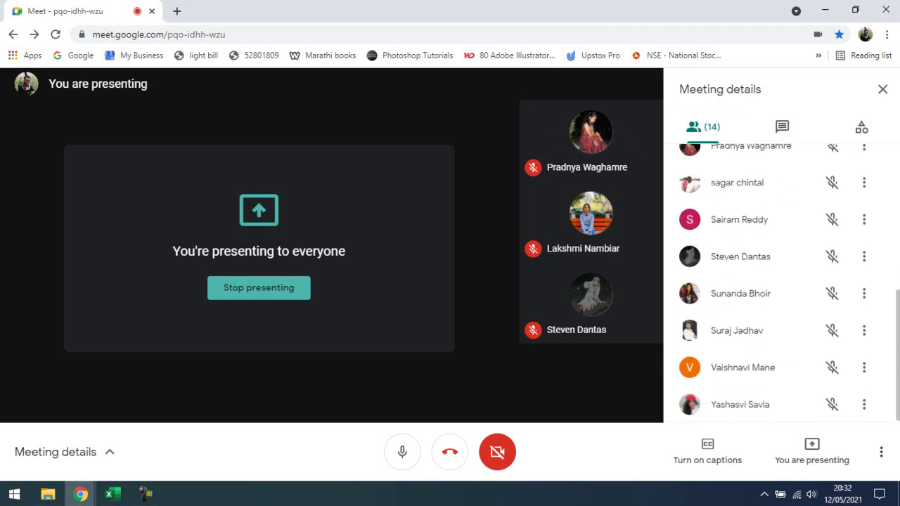
{"action": "scroll", "coordinate": [773, 282], "scroll_direction": "up", "scroll_amount": 5}
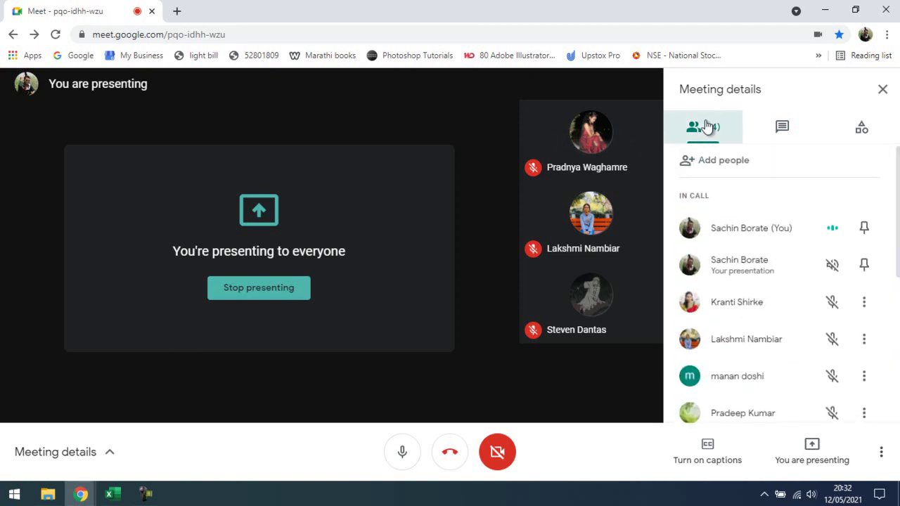
- Return to the chat, close the Meeting details panel and switch to Excel
{"action": "left_click", "coordinate": [782, 132]}
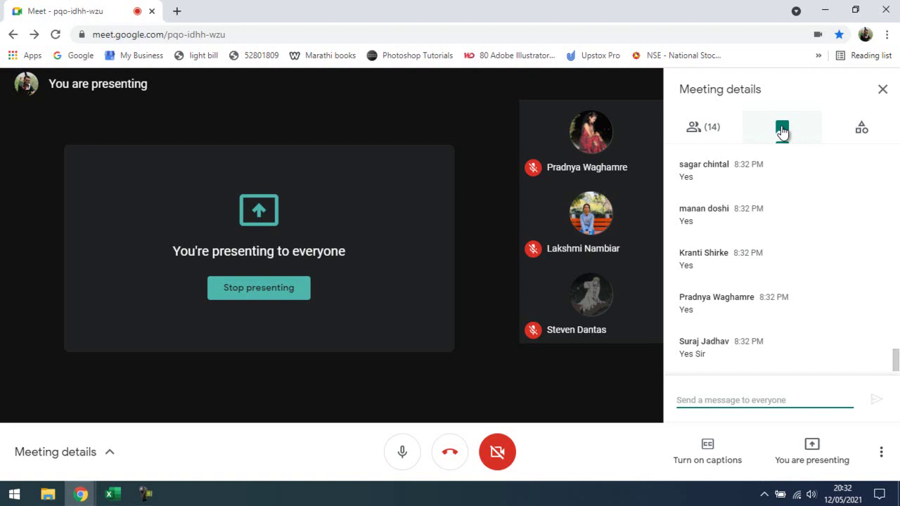
{"action": "left_click", "coordinate": [695, 131]}
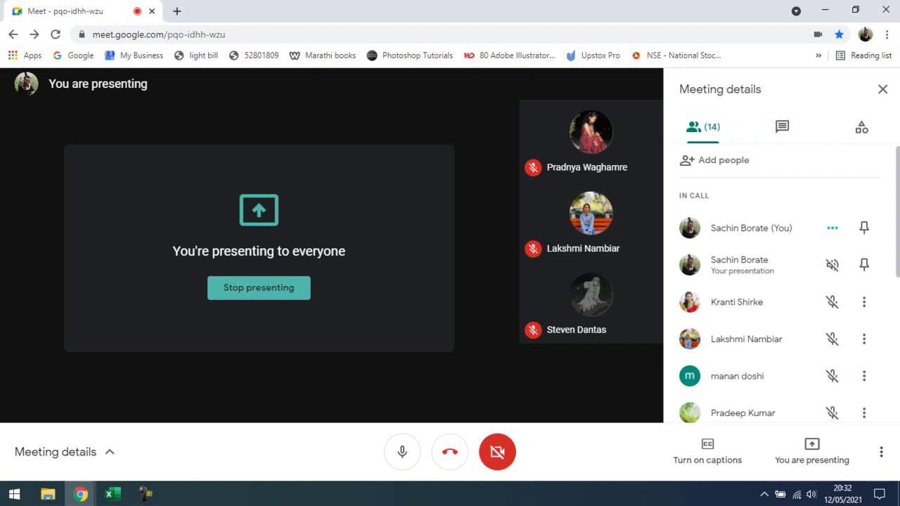
{"action": "left_click", "coordinate": [780, 133]}
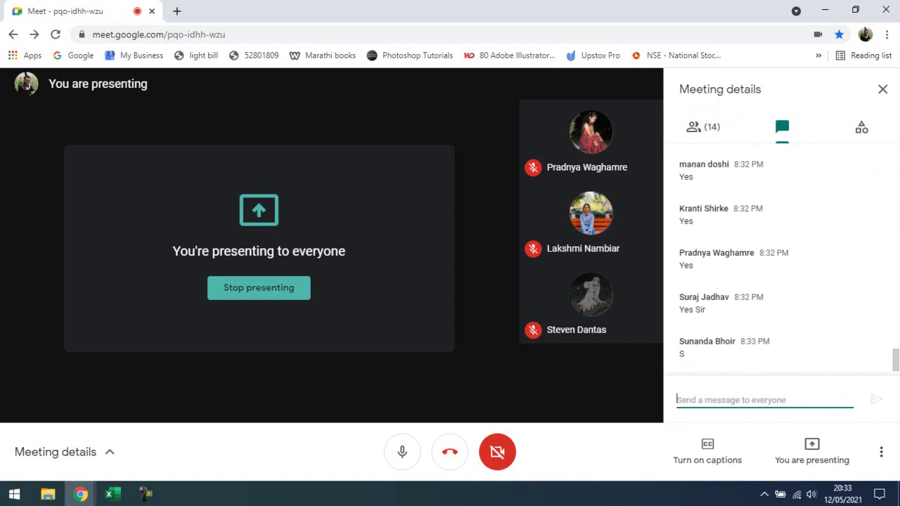
{"action": "key", "text": "ctrl+alt+c"}
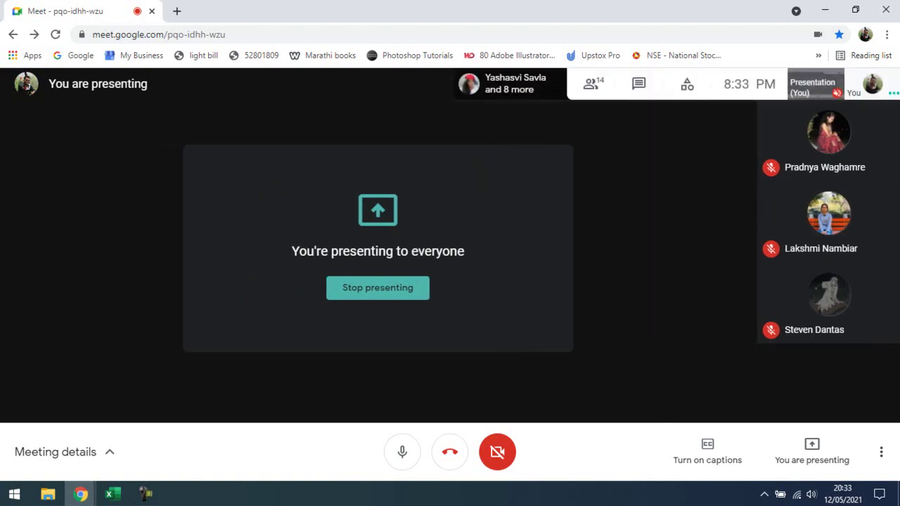
{"action": "key", "text": "alt+Tab"}
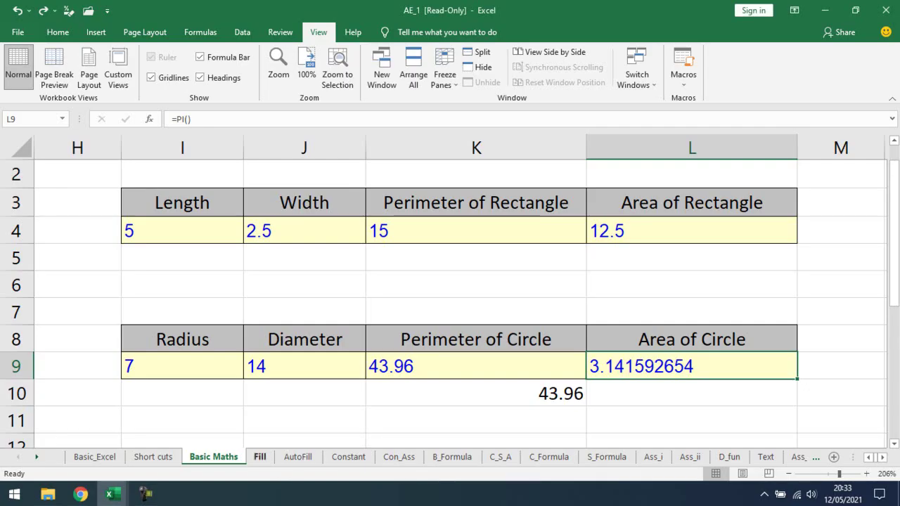
- Look through the Fill and AutoFill sheets
{"action": "left_click", "coordinate": [260, 456]}
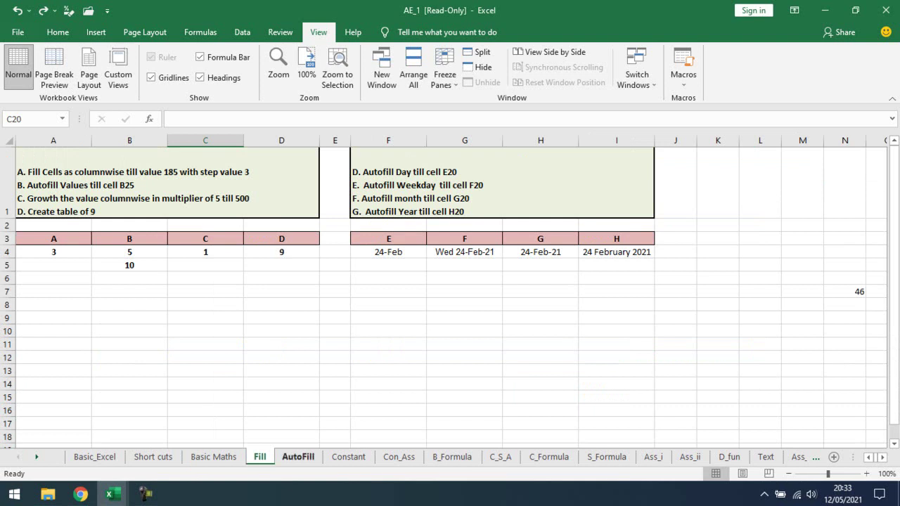
{"action": "left_click", "coordinate": [298, 457]}
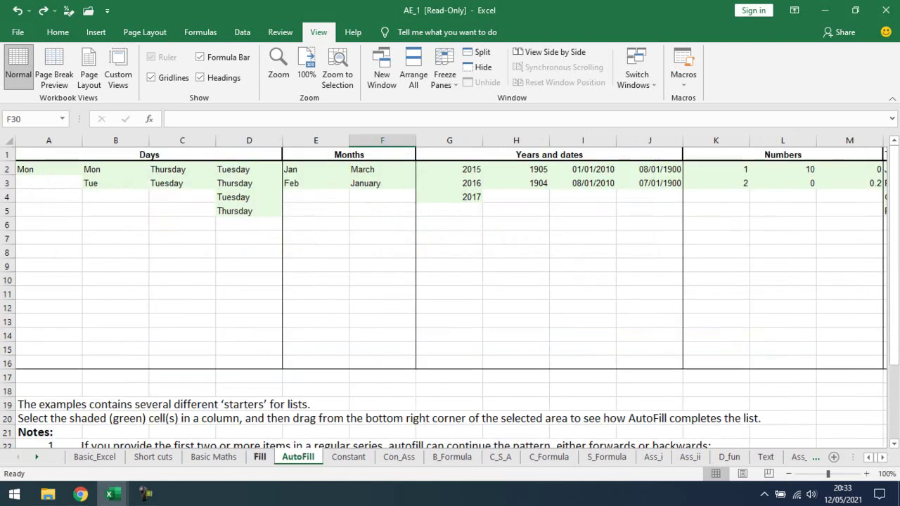
{"action": "key", "text": "ctrl+Page_Up"}
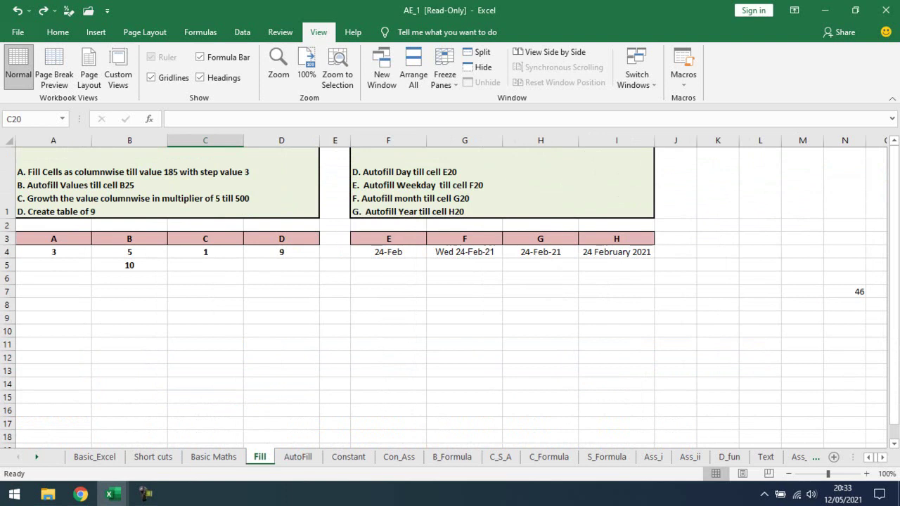
{"action": "left_click", "coordinate": [299, 457]}
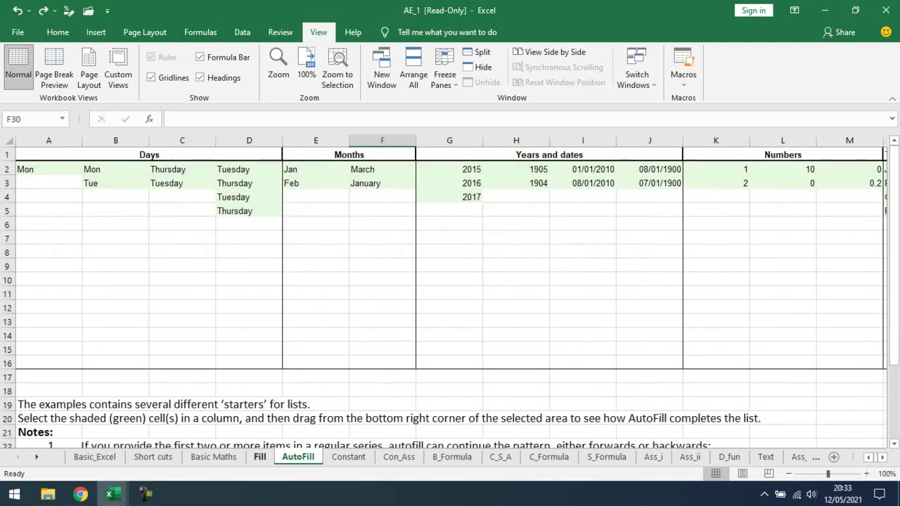
- On Basic Maths, undo the rectangle and circle answers, leaving Perimeter of Rectangle empty
{"action": "left_click", "coordinate": [213, 457]}
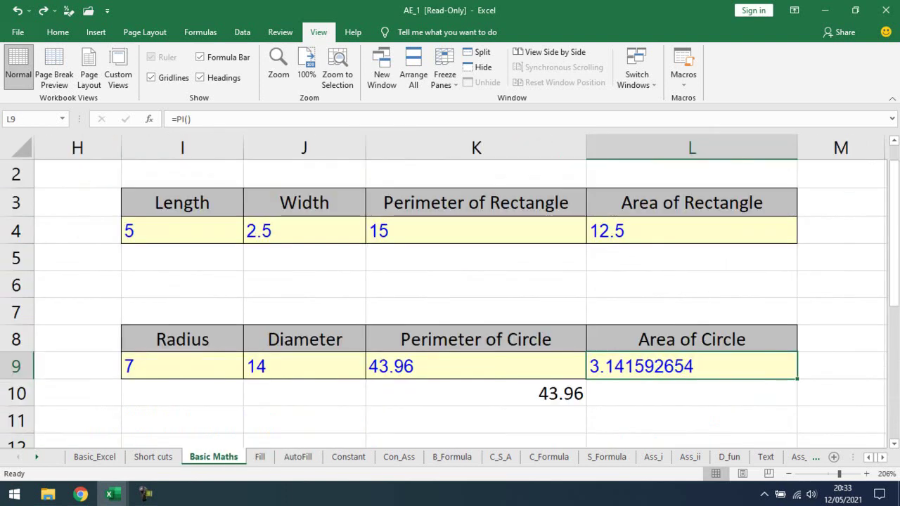
{"action": "key", "text": "ctrl+z"}
{"action": "key", "text": "ctrl+z"}
{"action": "key", "text": "ctrl+z"}
{"action": "key", "text": "ctrl+z"}
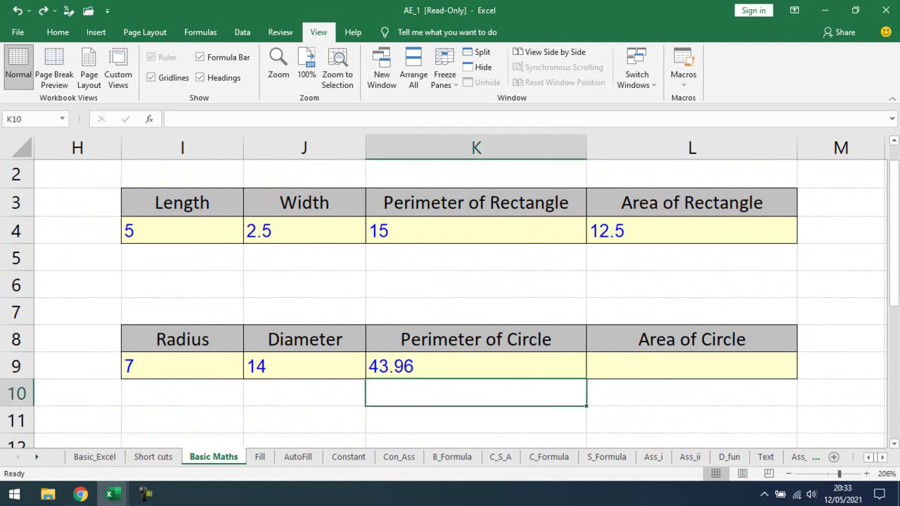
{"action": "key", "text": "ctrl+z"}
{"action": "key", "text": "ctrl+z"}
{"action": "key", "text": "ctrl+z"}
{"action": "scroll", "coordinate": [450, 292], "scroll_direction": "down", "scroll_amount": 5}
{"action": "key", "text": "ctrl+z"}
{"action": "key", "text": "ctrl+z"}
{"action": "key", "text": "ctrl+z"}
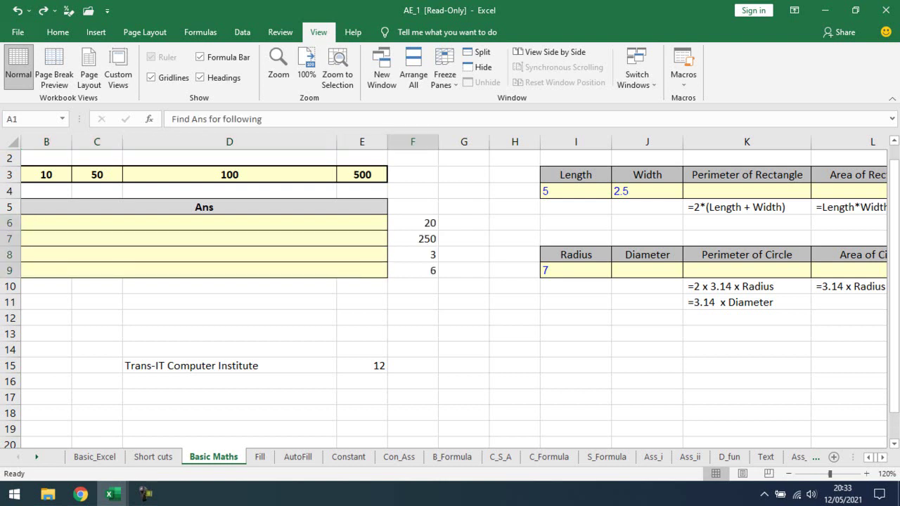
{"action": "scroll", "coordinate": [450, 295], "scroll_direction": "up", "scroll_amount": 1}
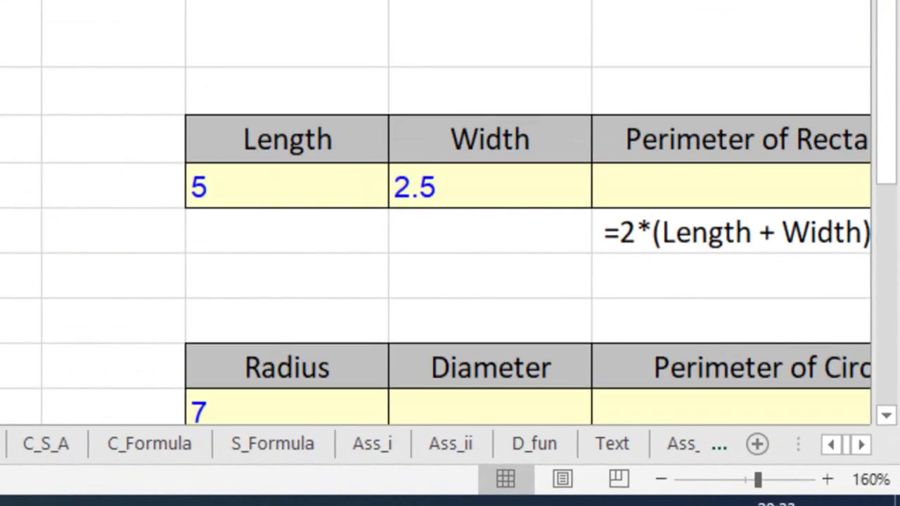
{"action": "left_click", "coordinate": [731, 186]}
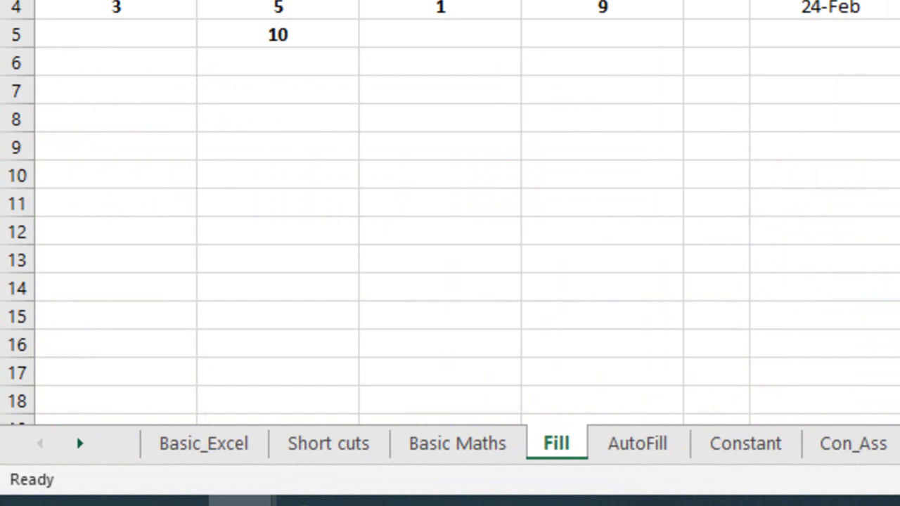
- On the Fill sheet, enter 1 in cell C9
{"action": "left_click", "coordinate": [117, 118]}
{"action": "left_click", "coordinate": [440, 145]}
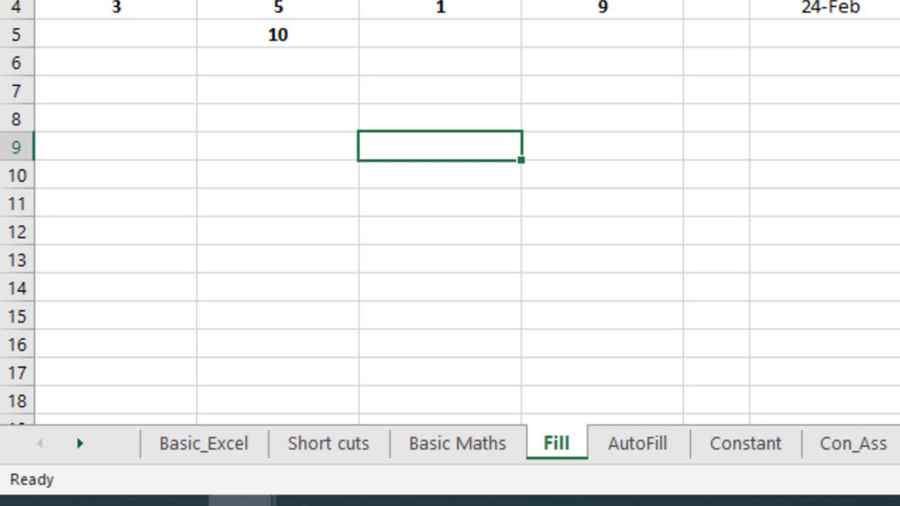
{"action": "type", "text": "1"}
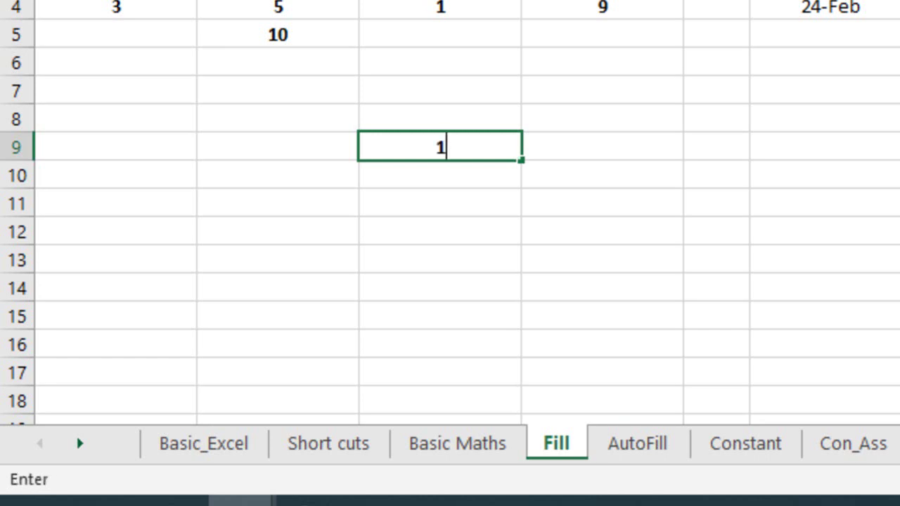
{"action": "key", "text": "Return"}
{"action": "left_click", "coordinate": [440, 146]}
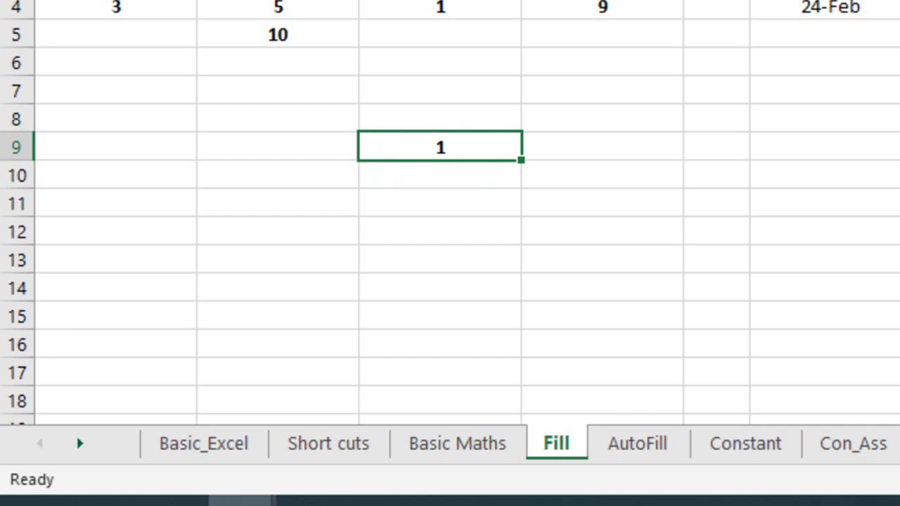
{"action": "key", "text": "Down"}
{"action": "key", "text": "Down"}
{"action": "key", "text": "Down"}
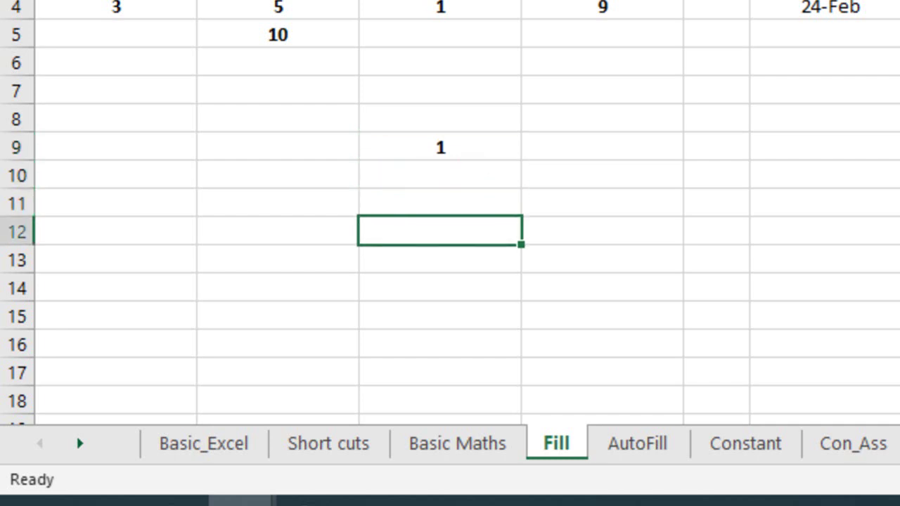
{"action": "key", "text": "Up"}
{"action": "key", "text": "Up"}
{"action": "key", "text": "Up"}
{"action": "key", "text": "Up"}
- Add the headings Sr in C8 and Name in D8
{"action": "type", "text": "Sr"}
{"action": "key", "text": "Tab"}
{"action": "type", "text": "Name"}
{"action": "key", "text": "Return"}
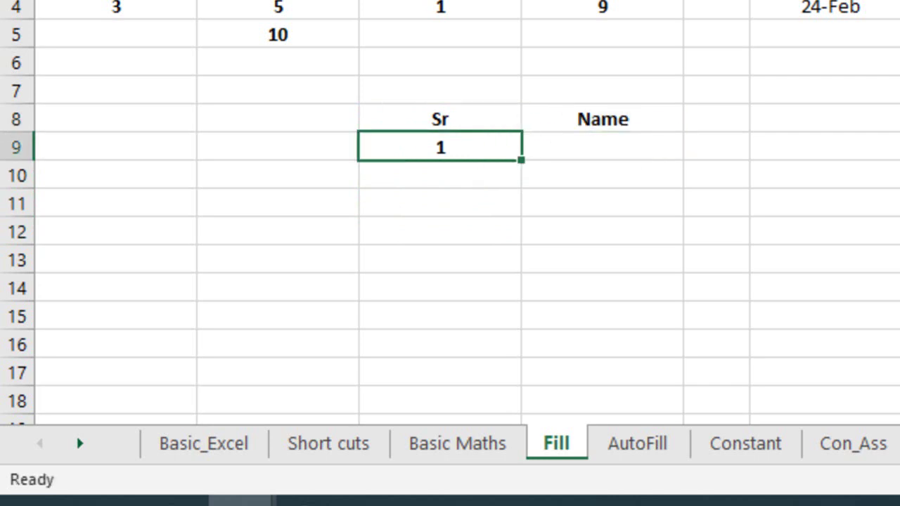
- Enter 2 in C10, delete the stray 2 from C12, and select C9:C10
{"action": "left_click", "coordinate": [441, 232]}
{"action": "type", "text": "2"}
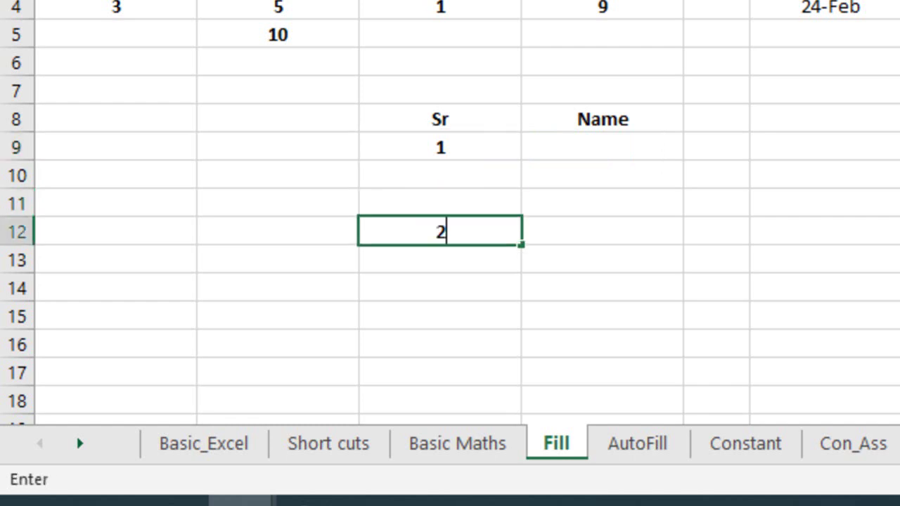
{"action": "left_click", "coordinate": [440, 180]}
{"action": "type", "text": "2"}
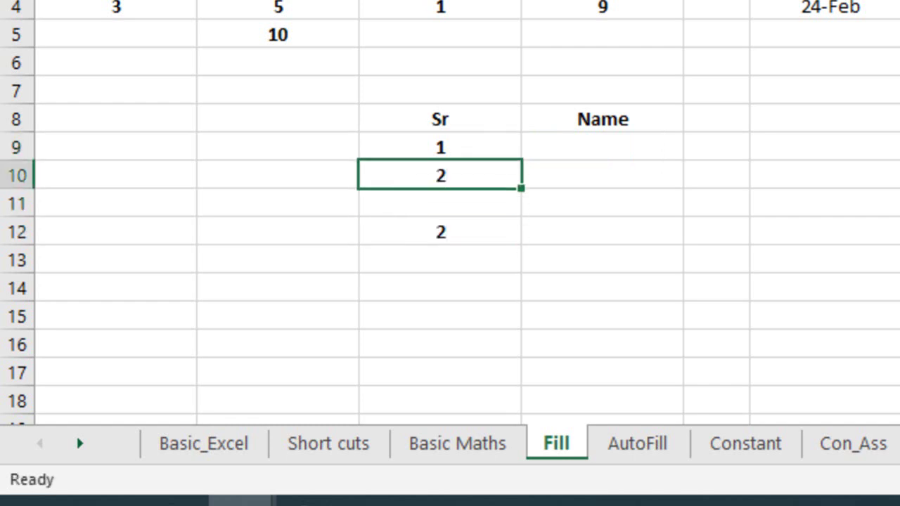
{"action": "key", "text": "Return"}
{"action": "left_click", "coordinate": [440, 232]}
{"action": "key", "text": "Delete"}
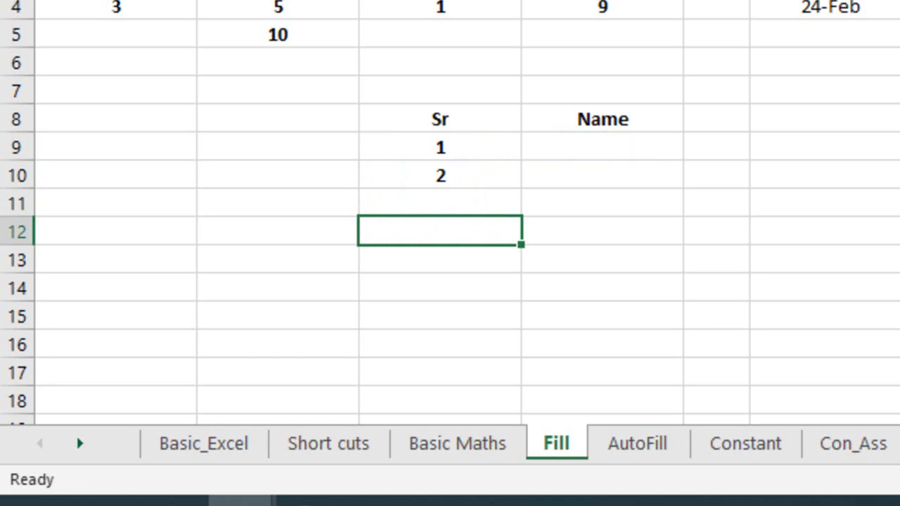
{"action": "key", "text": "Up"}
{"action": "key", "text": "Up"}
{"action": "key", "text": "Up"}
{"action": "key", "text": "shift+Down"}
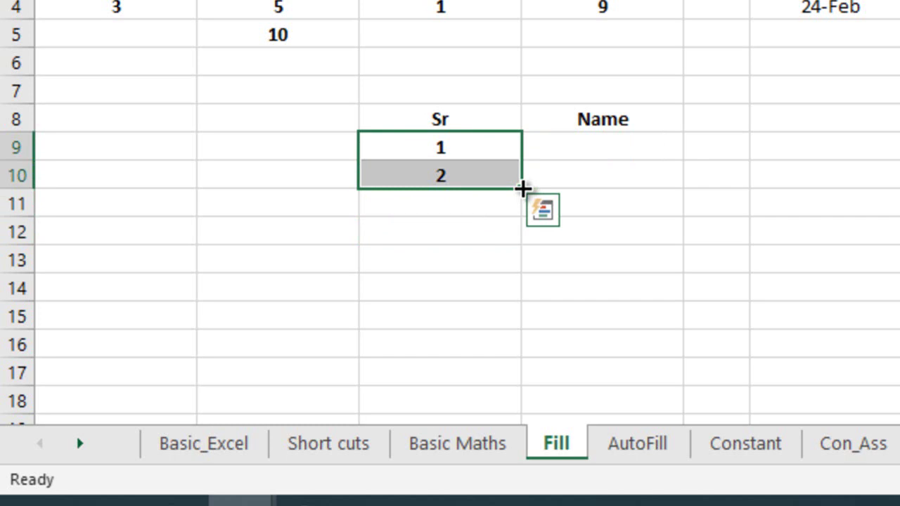
{"action": "left_click", "coordinate": [523, 189]}
{"action": "left_click_drag", "start_coordinate": [520, 188], "coordinate": [527, 359]}
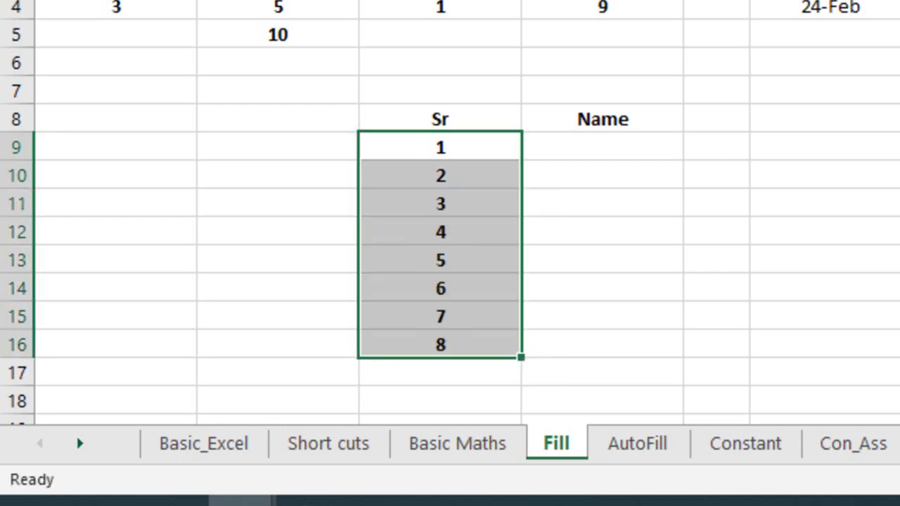
{"action": "key", "text": "ctrl+z"}
{"action": "left_click", "coordinate": [440, 175]}
{"action": "left_click", "coordinate": [500, 156]}
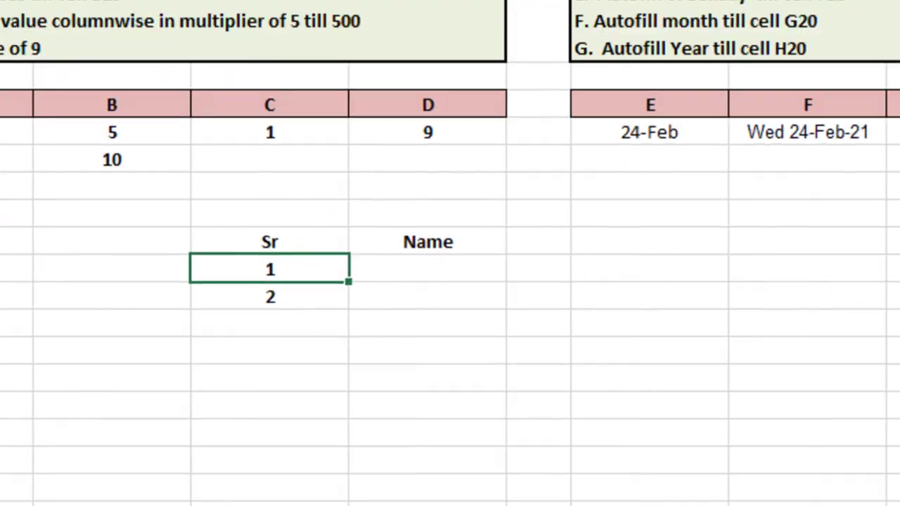
- Fill column C as a series down the column with stop value 100
{"action": "key", "text": "alt+h"}
{"action": "key", "text": "f"}
{"action": "key", "text": "i"}
{"action": "key", "text": "s"}
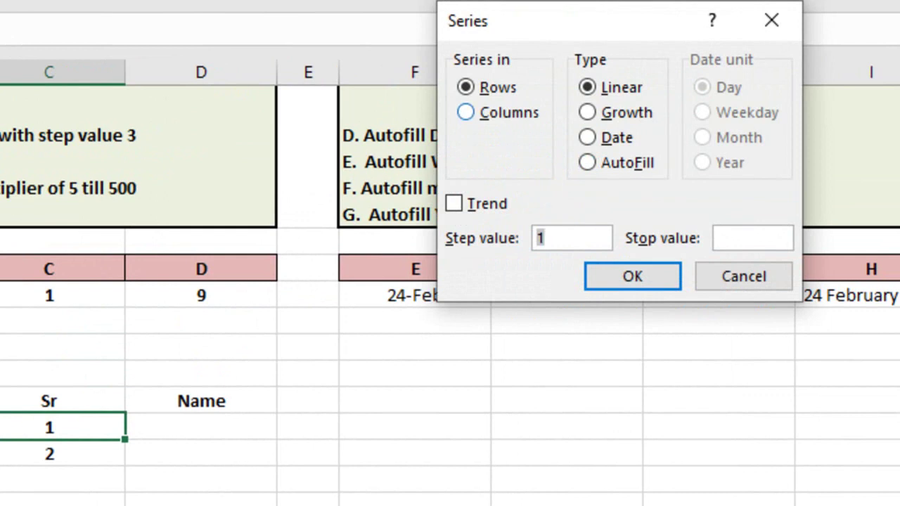
{"action": "left_click", "coordinate": [745, 238]}
{"action": "key", "text": "shift+Tab"}
{"action": "key", "text": "shift+Tab"}
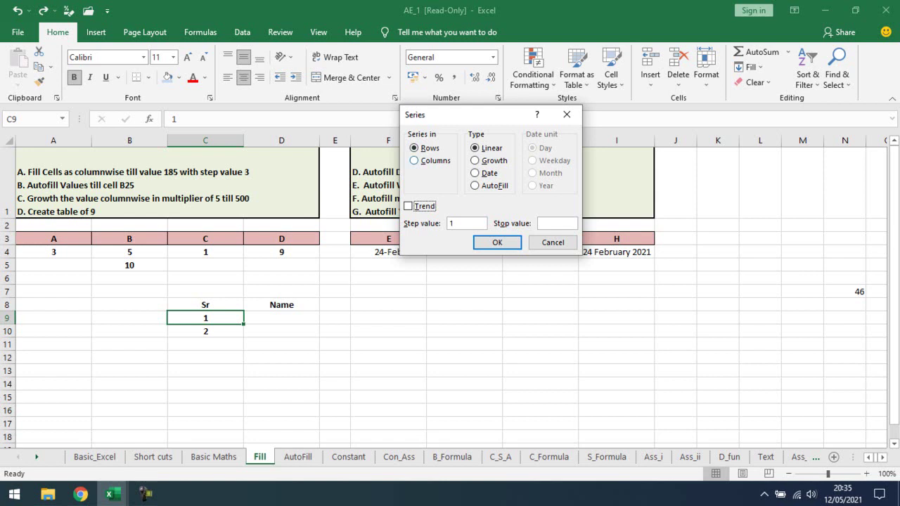
{"action": "key", "text": "Tab"}
{"action": "key", "text": "Tab"}
{"action": "key", "text": "Tab"}
{"action": "key", "text": "Tab"}
{"action": "key", "text": "Tab"}
{"action": "key", "text": "Down"}
{"action": "left_click", "coordinate": [462, 226]}
{"action": "left_click", "coordinate": [552, 223]}
{"action": "type", "text": "100"}
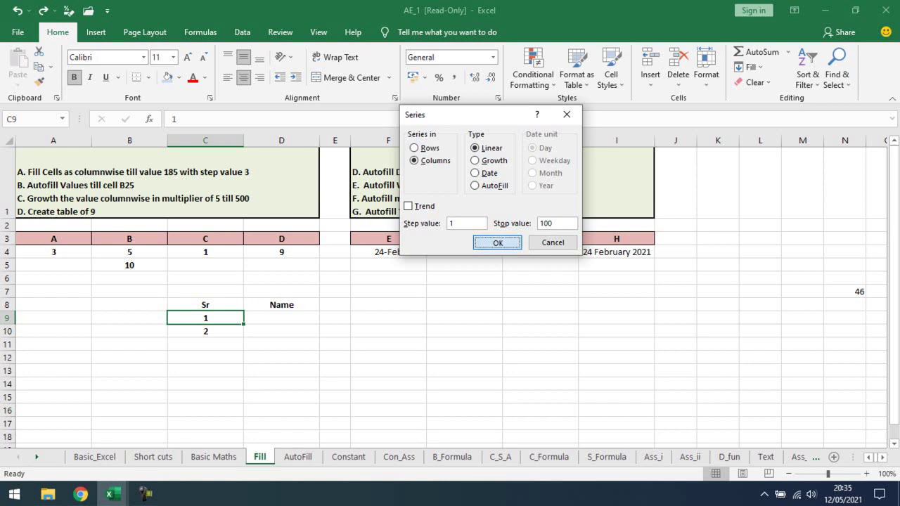
{"action": "left_click", "coordinate": [497, 242]}
- Check that the column C series runs from 1 down to 100
{"action": "key", "text": "Down"}
{"action": "key", "text": "Down"}
{"action": "key", "text": "Down"}
{"action": "key", "text": "Down"}
{"action": "key", "text": "ctrl+Down"}
{"action": "key", "text": "ctrl+Up"}
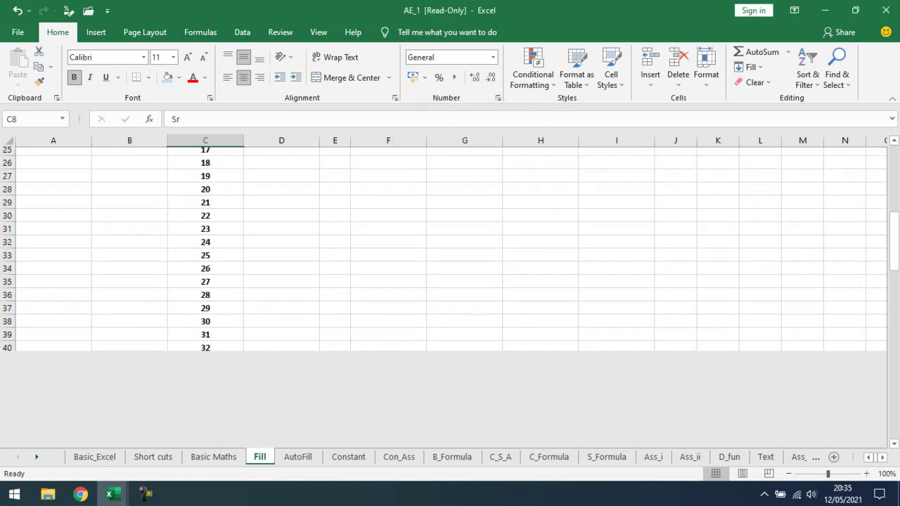
{"action": "key", "text": "Down"}
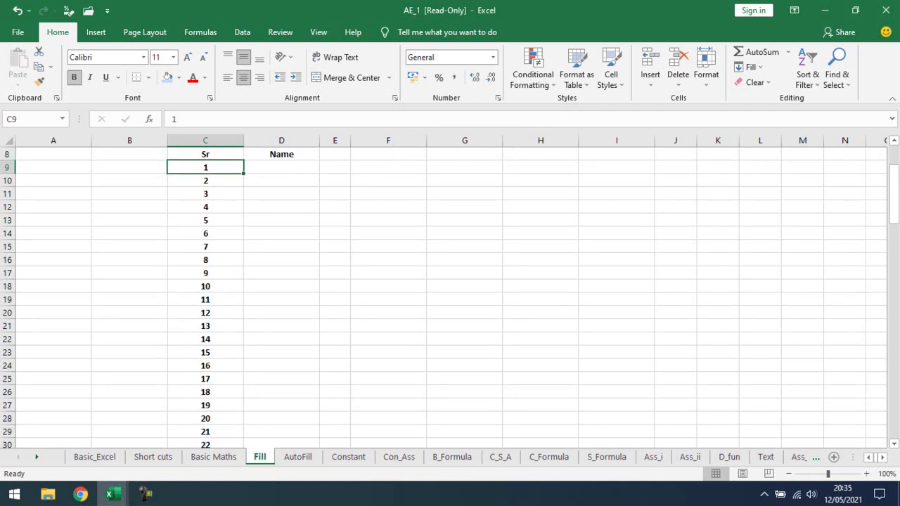
{"action": "key", "text": "Up"}
{"action": "key", "text": "ctrl+Down"}
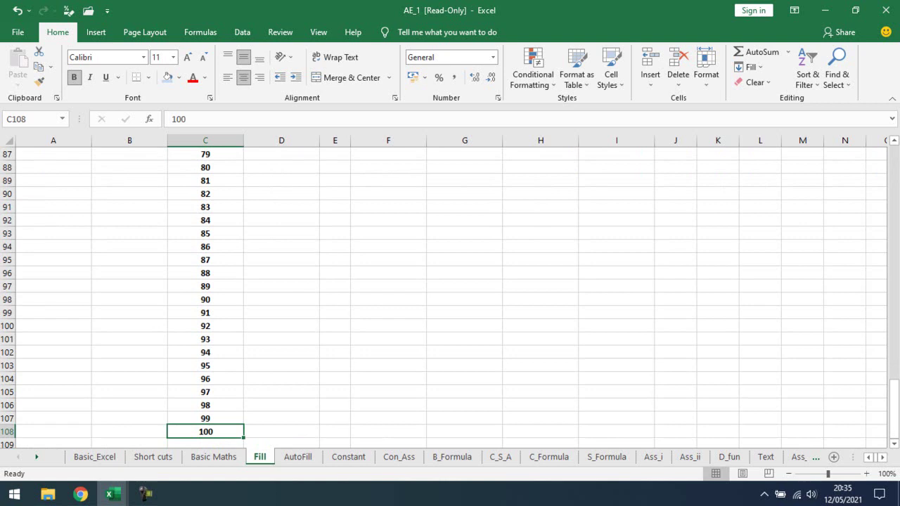
{"action": "key", "text": "ctrl+Up"}
{"action": "key", "text": "Down"}
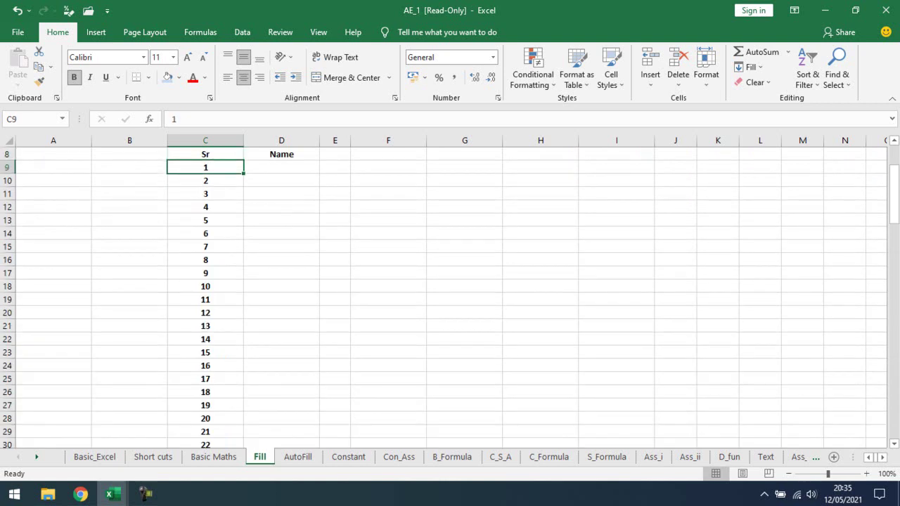
- Undo the fill, clear the 2 from C10, and switch to Google Meet
{"action": "key", "text": "ctrl+z"}
{"action": "key", "text": "Down"}
{"action": "key", "text": "Delete"}
{"action": "key", "text": "Up"}
{"action": "key", "text": "alt+Tab"}
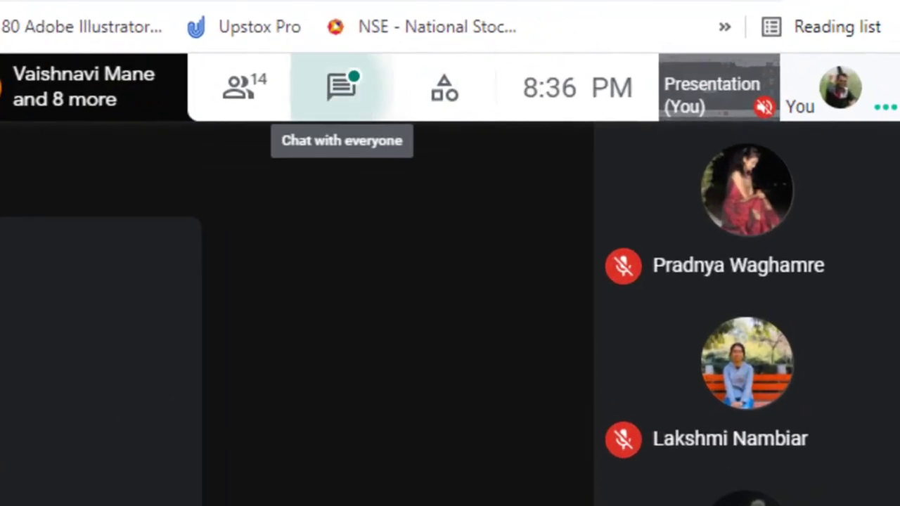
- Read the meeting chat messages, then return to the AE_1 workbook
{"action": "left_click", "coordinate": [638, 83]}
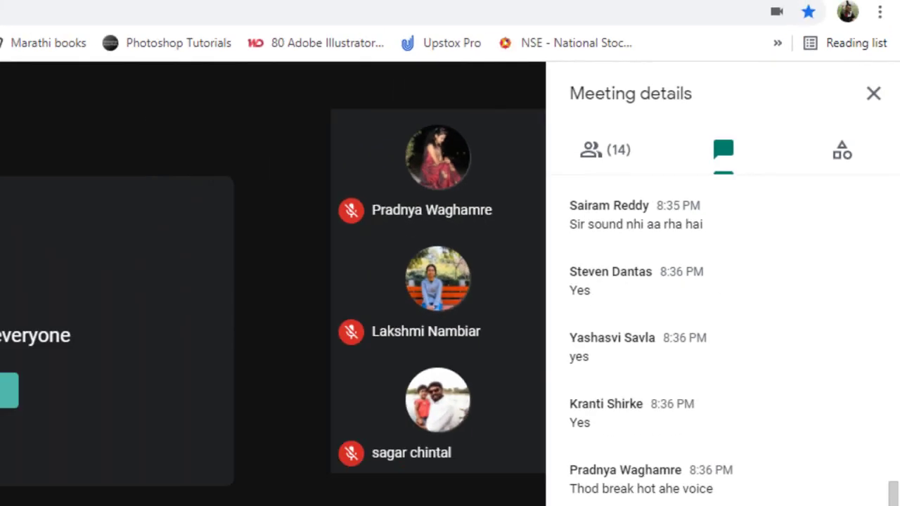
{"action": "key", "text": "alt+Tab"}
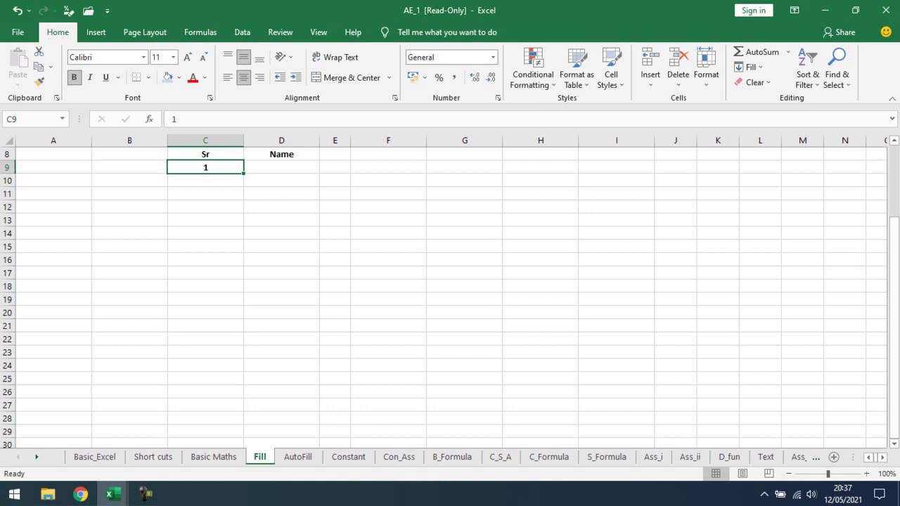
- Fill column C from 1 with a Columns series, stop value 100
{"action": "type", "text": "hfis"}
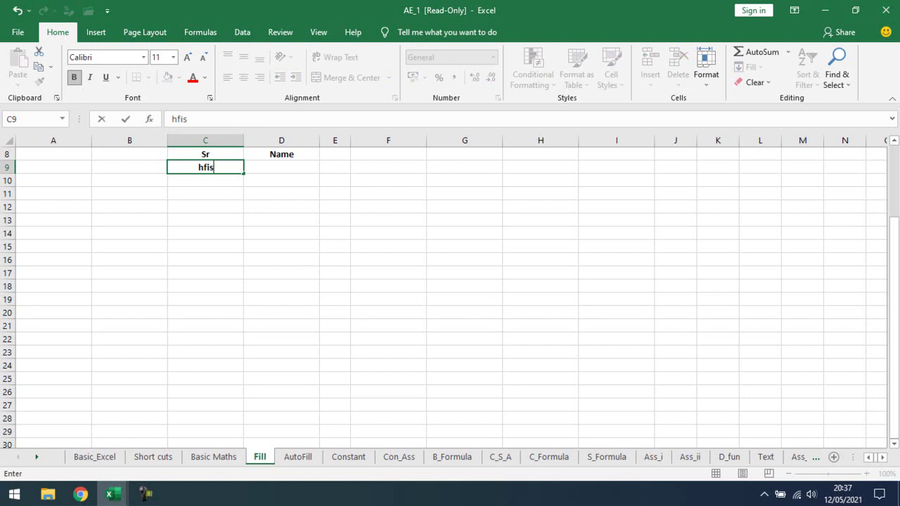
{"action": "key", "text": "Escape"}
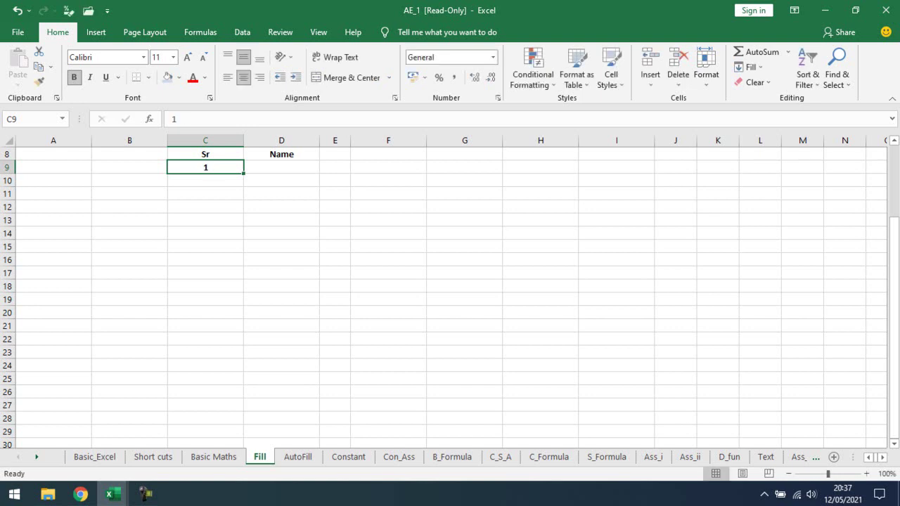
{"action": "key", "text": "alt+h"}
{"action": "key", "text": "f"}
{"action": "key", "text": "i"}
{"action": "key", "text": "s"}
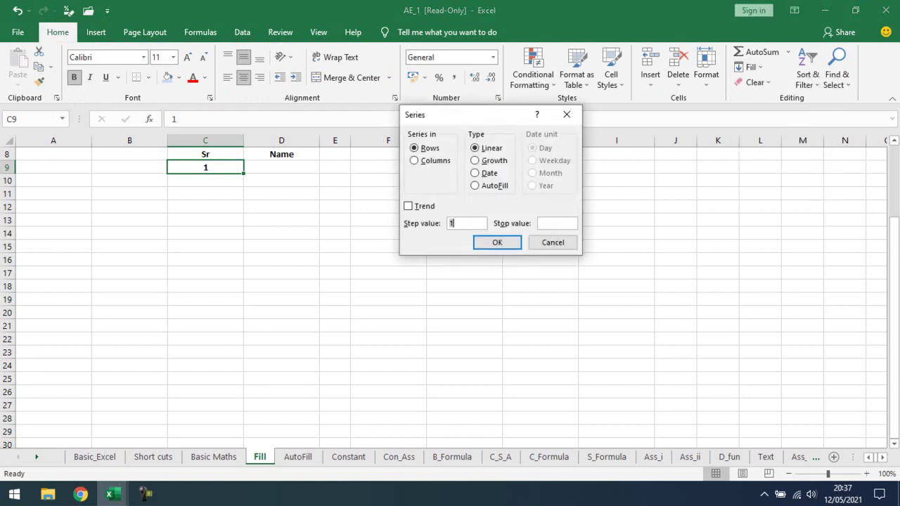
{"action": "key", "text": "Tab"}
{"action": "key", "text": "Tab"}
{"action": "key", "text": "Tab"}
{"action": "key", "text": "Tab"}
{"action": "key", "text": "Tab"}
{"action": "key", "text": "Down"}
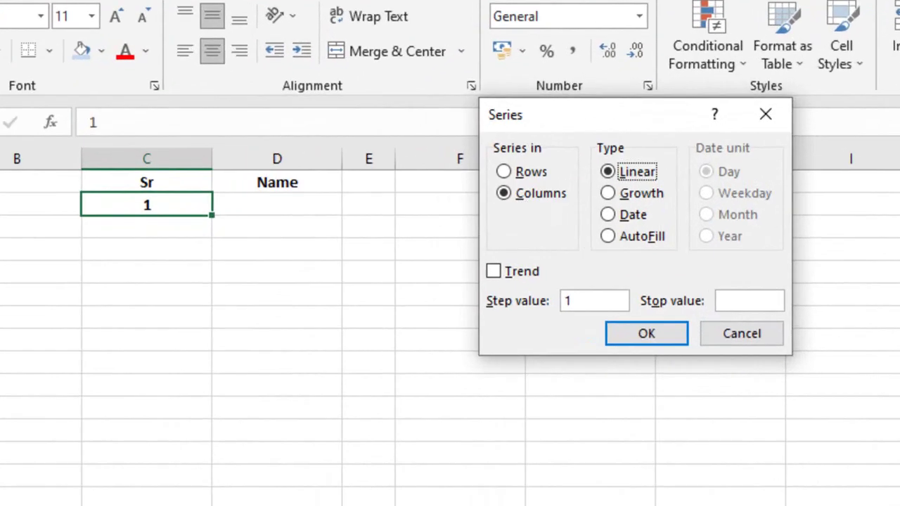
{"action": "key", "text": "Tab"}
{"action": "key", "text": "Tab"}
{"action": "key", "text": "Tab"}
{"action": "left_click", "coordinate": [837, 337]}
{"action": "type", "text": "100"}
{"action": "key", "text": "Return"}
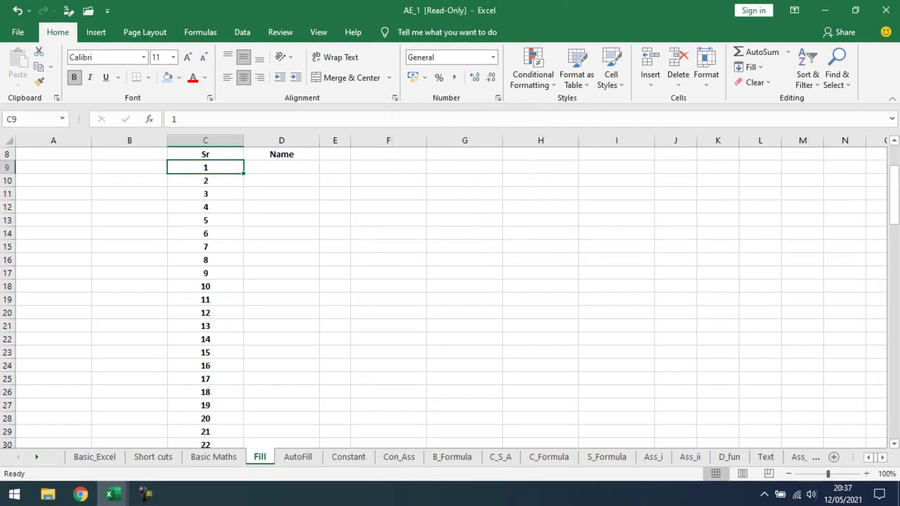
- Clear the Name heading in D8 and enter 5 in D9
{"action": "left_click", "coordinate": [281, 154]}
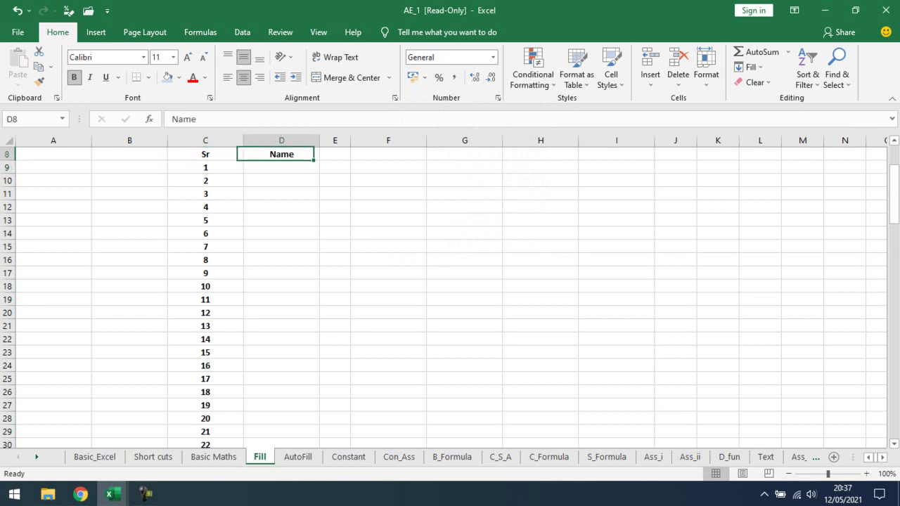
{"action": "key", "text": "Delete"}
{"action": "type", "text": "5"}
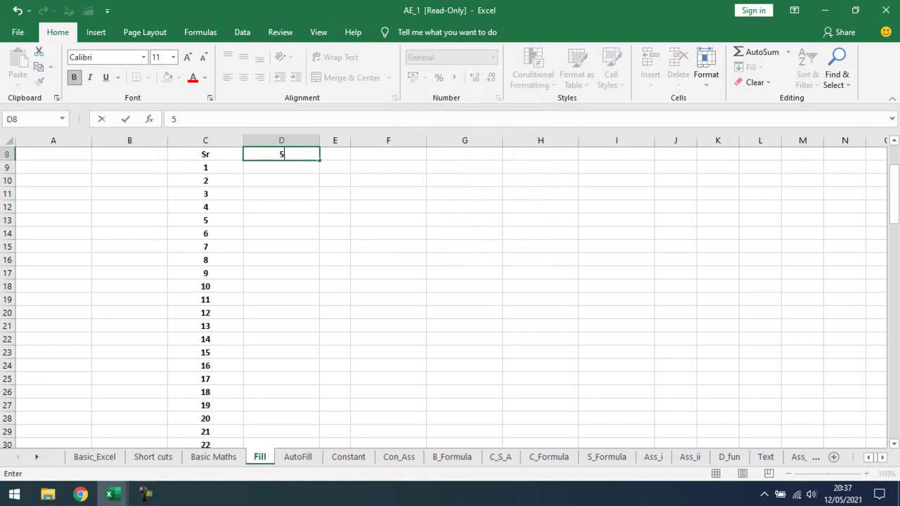
{"action": "key", "text": "Escape"}
{"action": "key", "text": "Down"}
{"action": "type", "text": "5"}
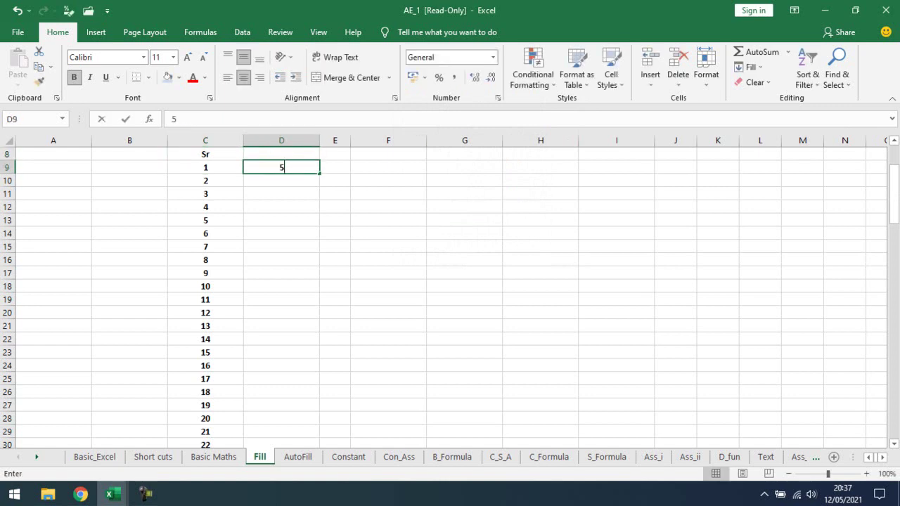
{"action": "key", "text": "Return"}
- Remove a trial 10 from D10 and select the starting 5 in D9
{"action": "type", "text": "10"}
{"action": "key", "text": "Return"}
{"action": "left_click", "coordinate": [282, 180]}
{"action": "key", "text": "Delete"}
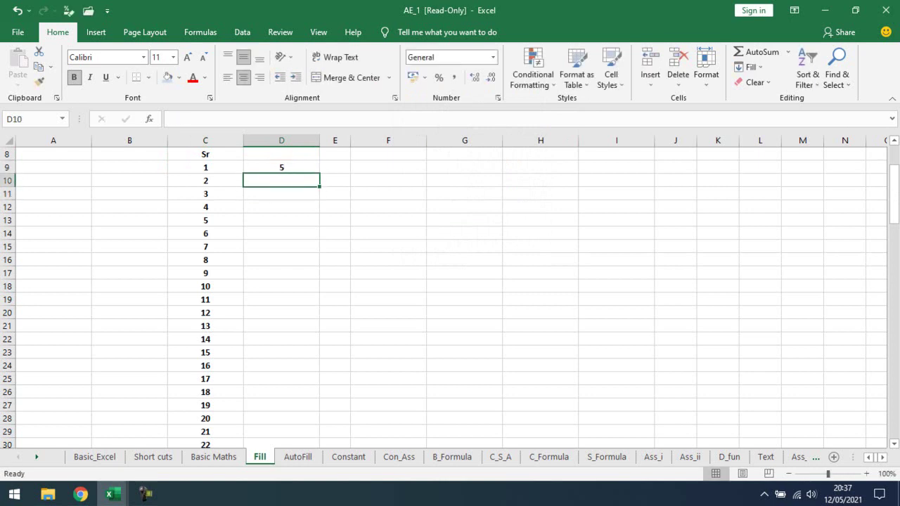
{"action": "left_click", "coordinate": [281, 167]}
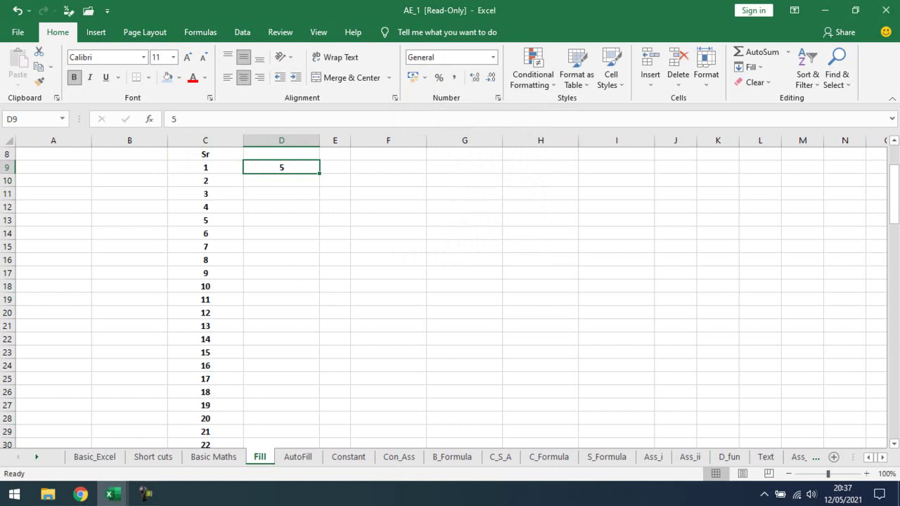
- Fill column D as a Columns series with step 5 and stop value 50
{"action": "key", "text": "alt"}
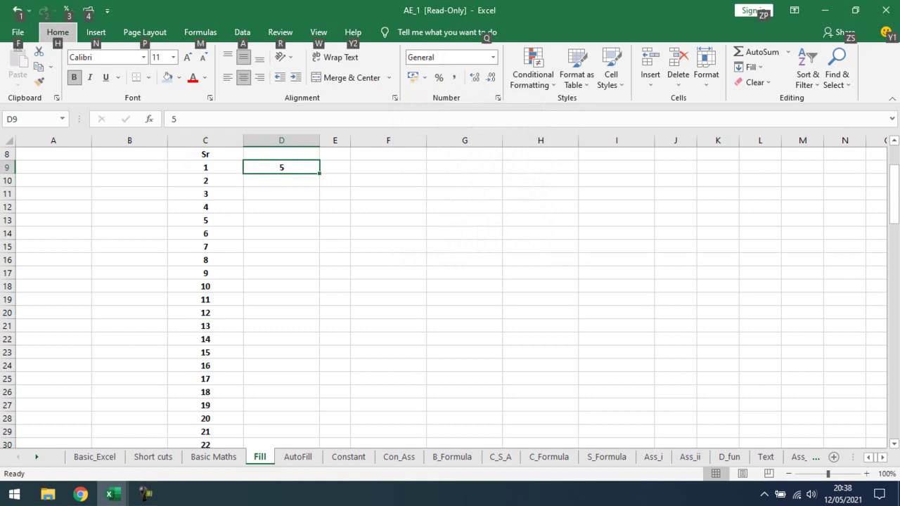
{"action": "key", "text": "h"}
{"action": "key", "text": "f"}
{"action": "key", "text": "i"}
{"action": "key", "text": "s"}
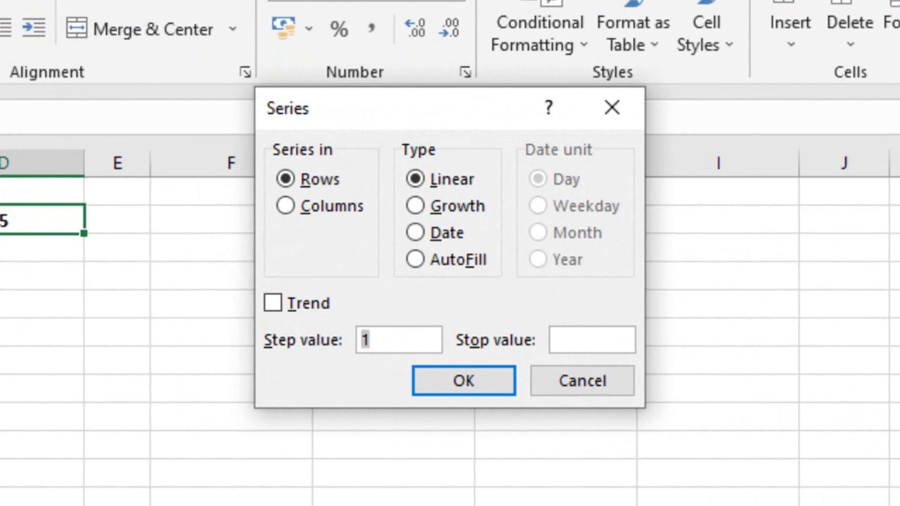
{"action": "key", "text": "Tab"}
{"action": "key", "text": "Tab"}
{"action": "key", "text": "Tab"}
{"action": "key", "text": "Tab"}
{"action": "key", "text": "Tab"}
{"action": "key", "text": "Down"}
{"action": "key", "text": "Tab"}
{"action": "key", "text": "Tab"}
{"action": "key", "text": "Tab"}
{"action": "key", "text": "shift+Tab"}
{"action": "key", "text": "BackSpace"}
{"action": "type", "text": "5"}
{"action": "left_click", "coordinate": [592, 340]}
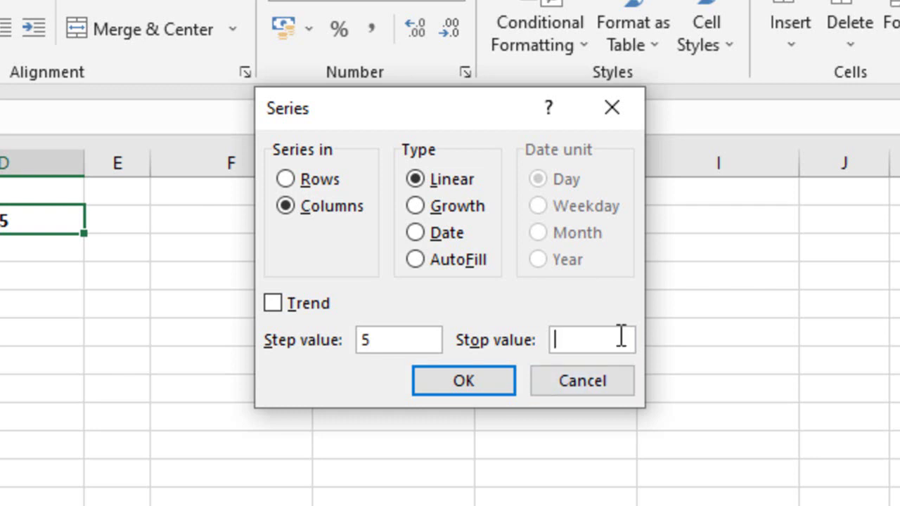
{"action": "type", "text": "50"}
{"action": "key", "text": "Return"}
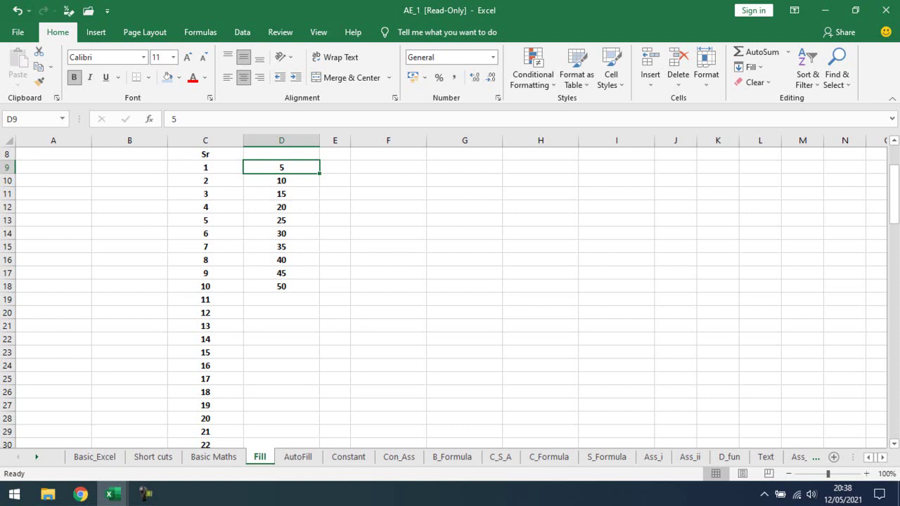
- Check column D's values from 5 in D9 to 50 in D18
{"action": "left_click", "coordinate": [281, 181]}
{"action": "left_click", "coordinate": [282, 167]}
{"action": "left_click", "coordinate": [282, 181]}
{"action": "left_click", "coordinate": [281, 167]}
{"action": "left_click", "coordinate": [281, 287]}
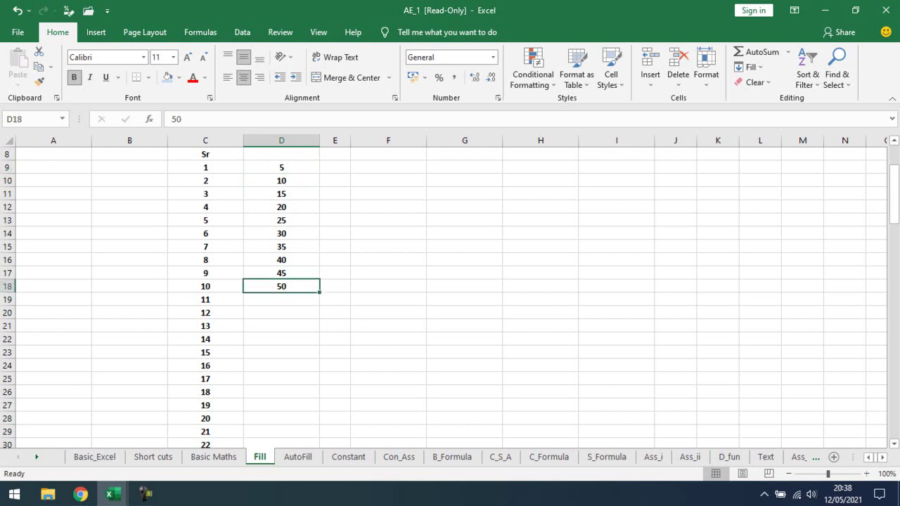
{"action": "left_click", "coordinate": [281, 168]}
{"action": "key", "text": "Up"}
{"action": "key", "text": "ctrl+Home"}
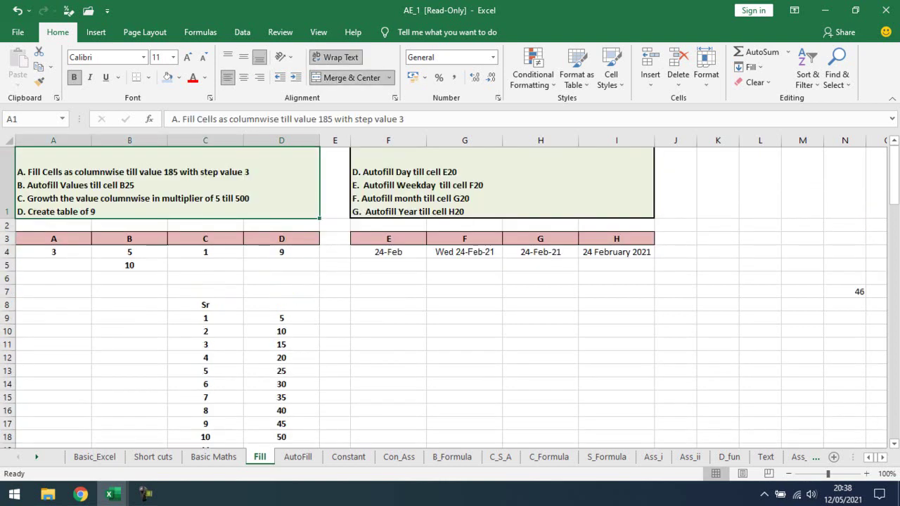
- Clear the practice numbers in C8:D108, then go back to cells A2 and A3
{"action": "left_click", "coordinate": [52, 225]}
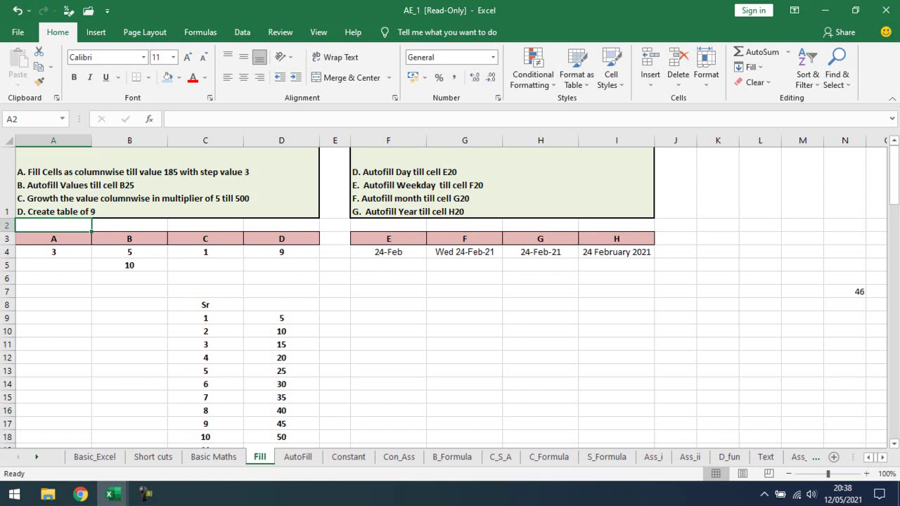
{"action": "mouse_move", "coordinate": [205, 304]}
{"action": "left_mouse_down"}
{"action": "mouse_move", "coordinate": [320, 445]}
{"action": "mouse_move", "coordinate": [320, 436]}
{"action": "left_mouse_up"}
{"action": "key", "text": "ctrl+Up"}
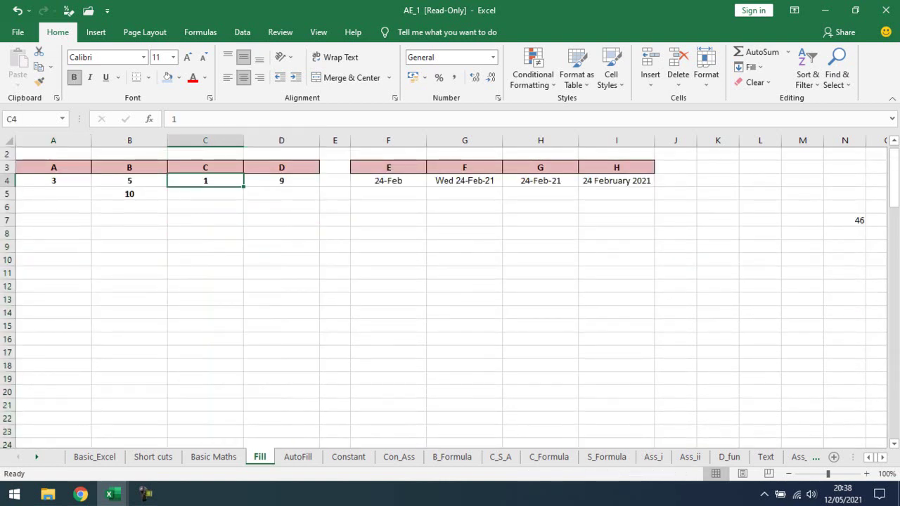
{"action": "key", "text": "ctrl+Home"}
{"action": "left_click", "coordinate": [53, 225]}
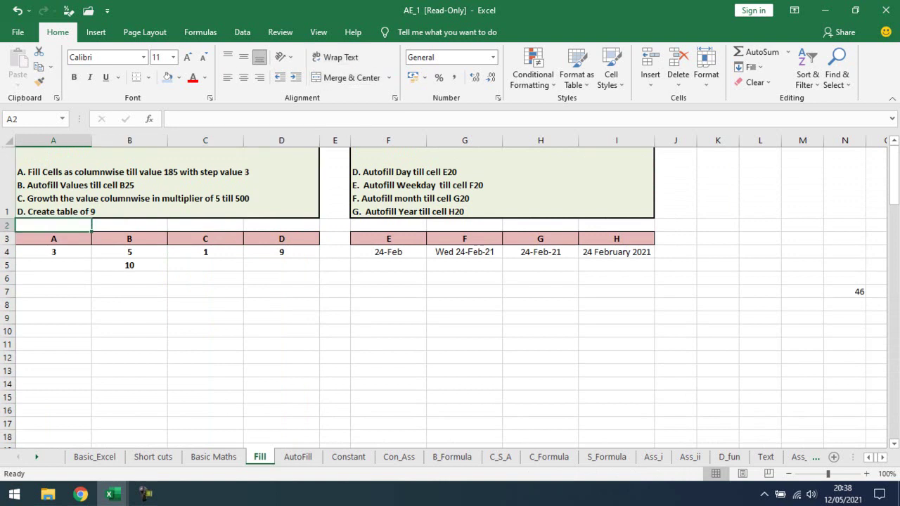
{"action": "left_click", "coordinate": [53, 238]}
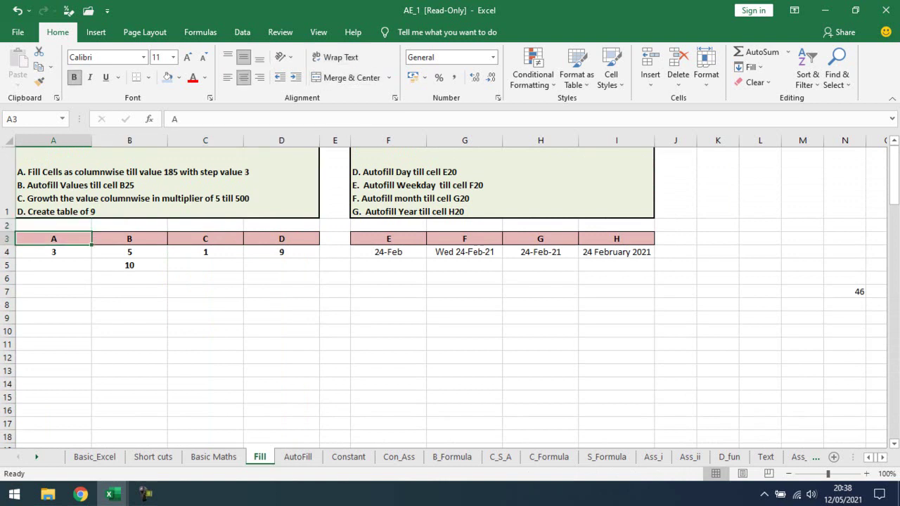
- From 3 in A4, fill column A as a Columns series with step 3, stop 185
{"action": "left_click", "coordinate": [53, 252]}
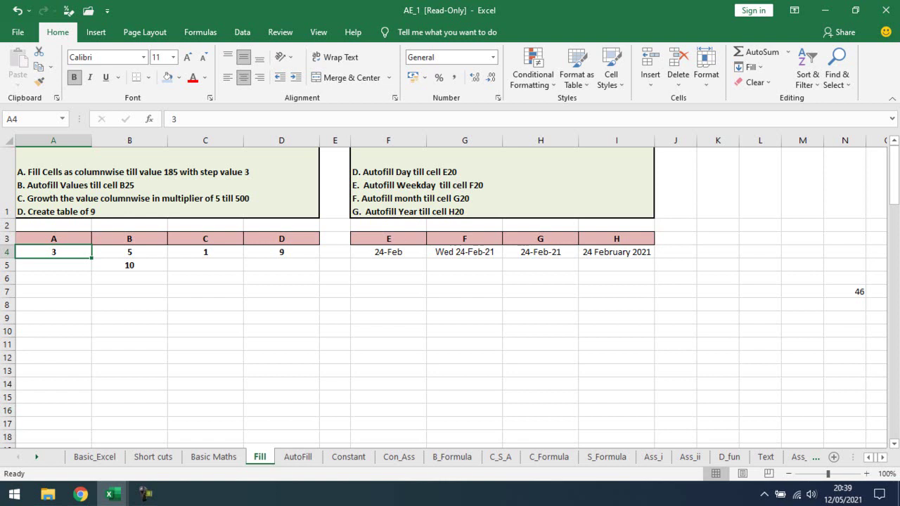
{"action": "key", "text": "alt"}
{"action": "key", "text": "h"}
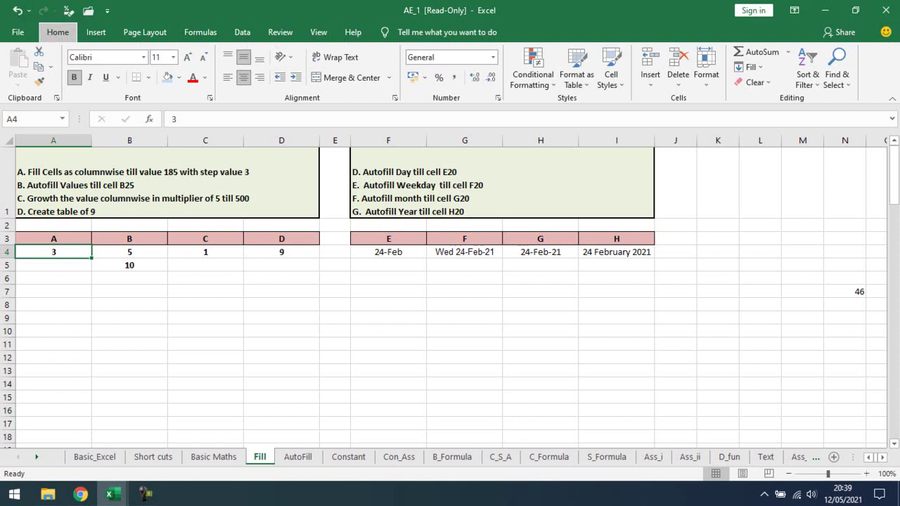
{"action": "key", "text": "f"}
{"action": "key", "text": "i"}
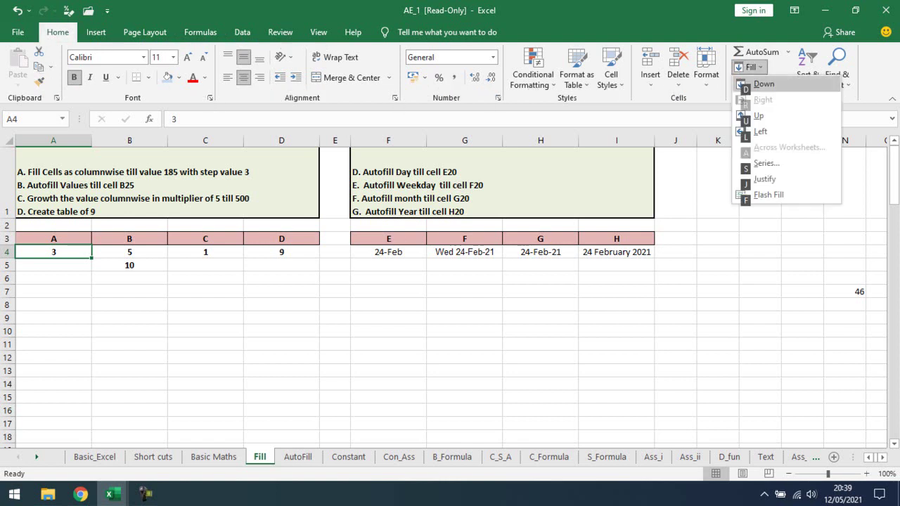
{"action": "key", "text": "s"}
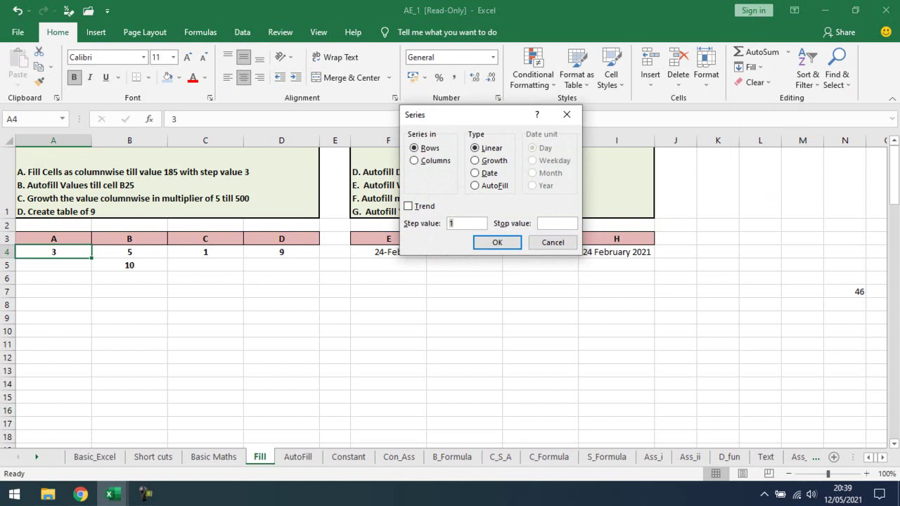
{"action": "key", "text": "alt+c"}
{"action": "left_click", "coordinate": [454, 223]}
{"action": "key", "text": "BackSpace"}
{"action": "type", "text": "3"}
{"action": "left_click", "coordinate": [551, 224]}
{"action": "type", "text": "185"}
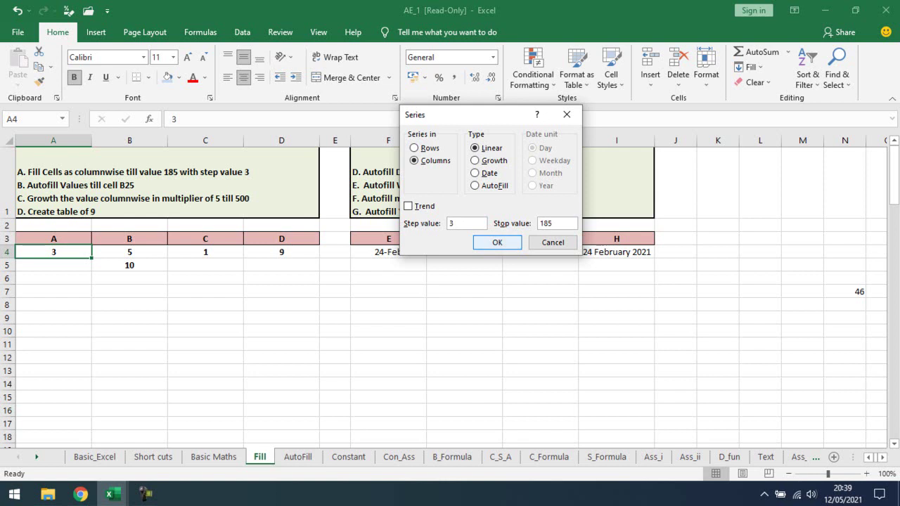
{"action": "key", "text": "Return"}
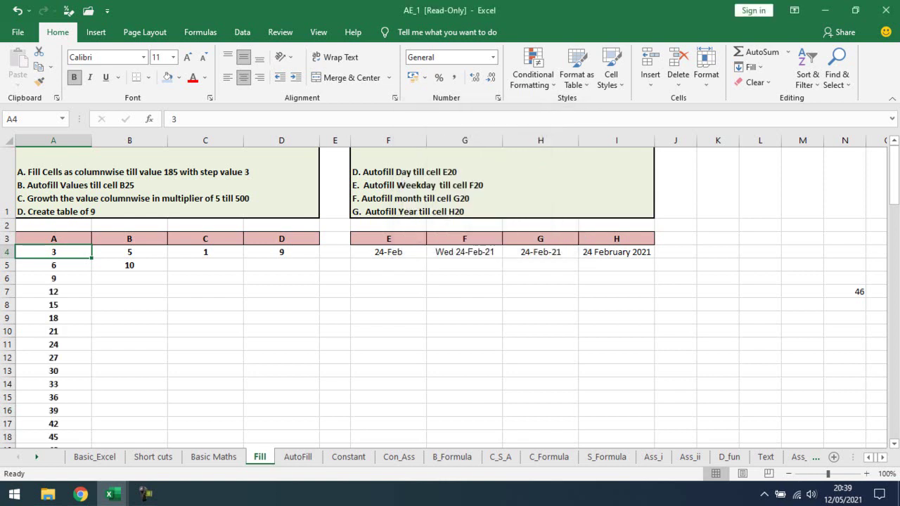
- Confirm column A's series ends at 183 in A64, entering and then clearing a test 186 in A65
{"action": "left_click", "coordinate": [53, 265]}
{"action": "left_click", "coordinate": [53, 291]}
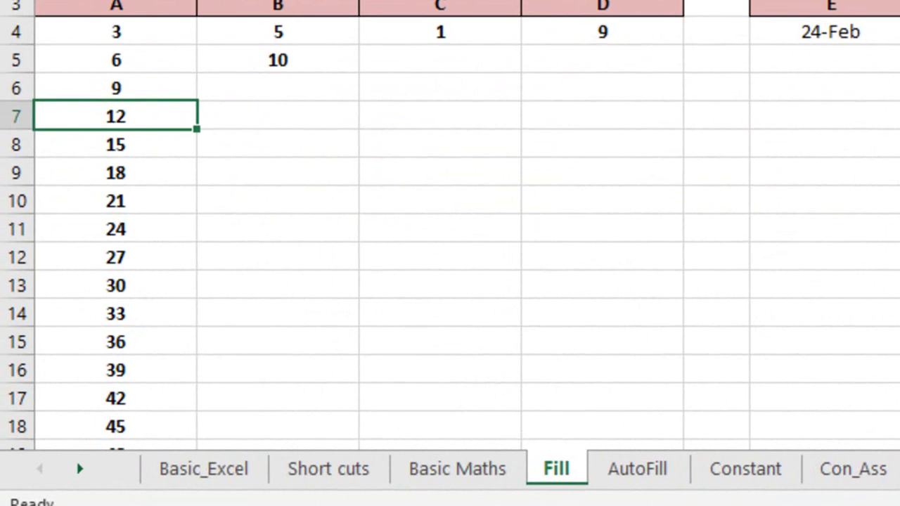
{"action": "key", "text": "ctrl+Down"}
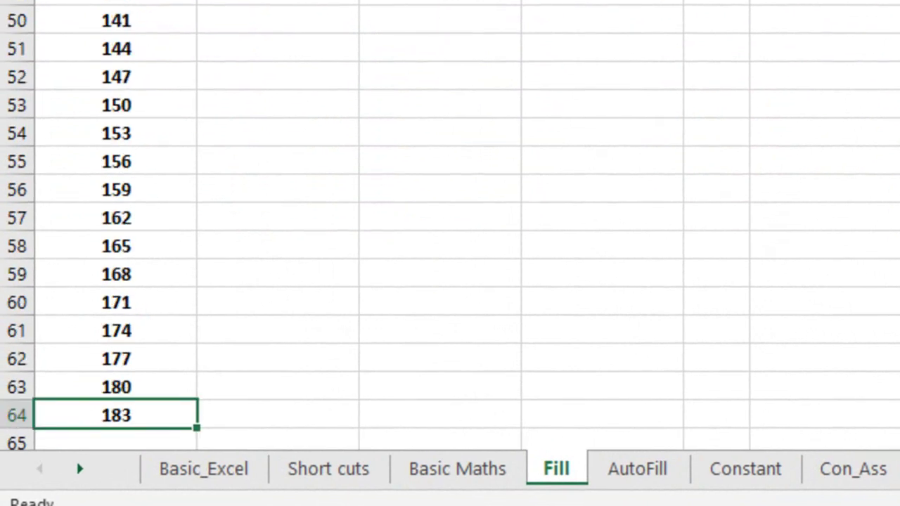
{"action": "left_click", "coordinate": [116, 442]}
{"action": "type", "text": "186"}
{"action": "key", "text": "Return"}
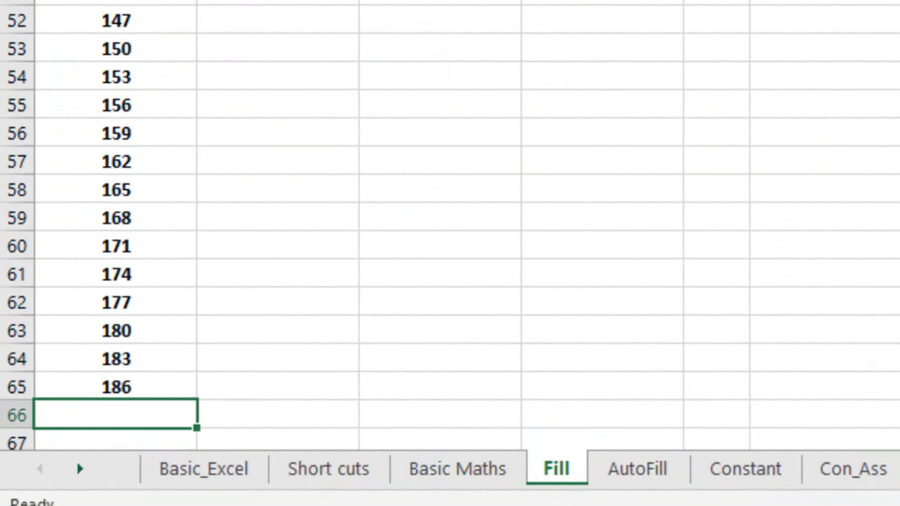
{"action": "left_click", "coordinate": [116, 387]}
{"action": "key", "text": "Delete"}
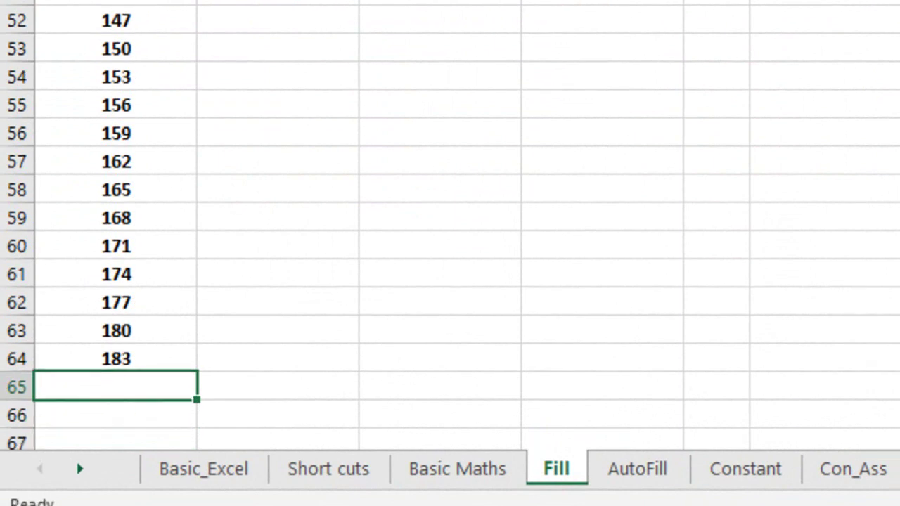
{"action": "left_click", "coordinate": [116, 359]}
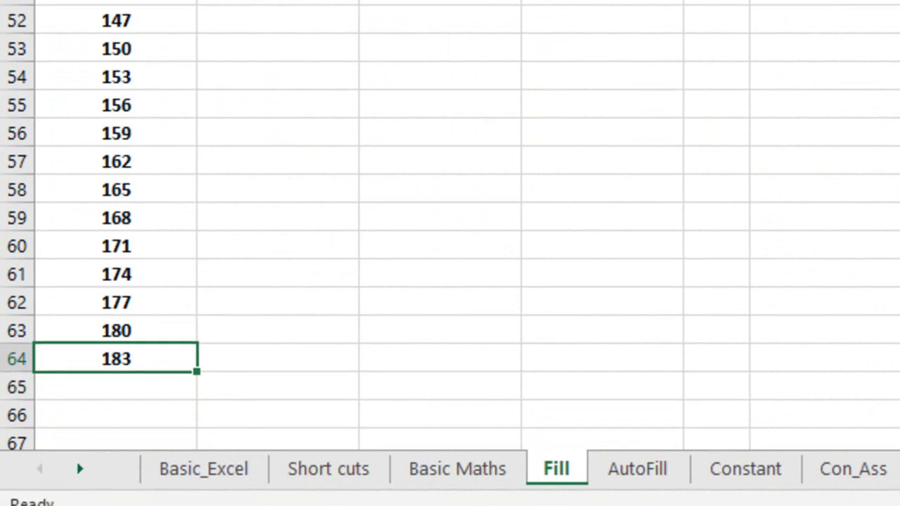
- Select column B downward from B4, which holds 5
{"action": "scroll", "coordinate": [451, 226], "scroll_direction": "up", "scroll_amount": 14}
{"action": "scroll", "coordinate": [450, 225], "scroll_direction": "up", "scroll_amount": 2}
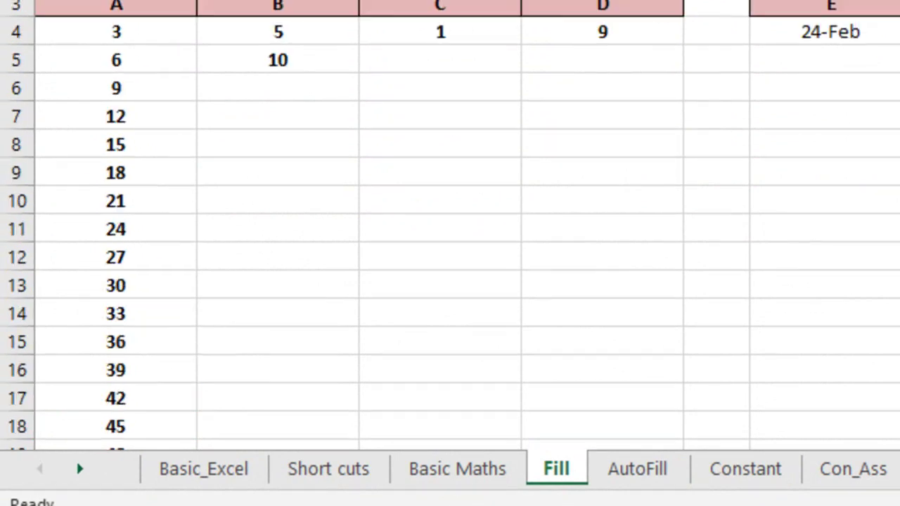
{"action": "left_click", "coordinate": [116, 32]}
{"action": "left_click", "coordinate": [278, 32]}
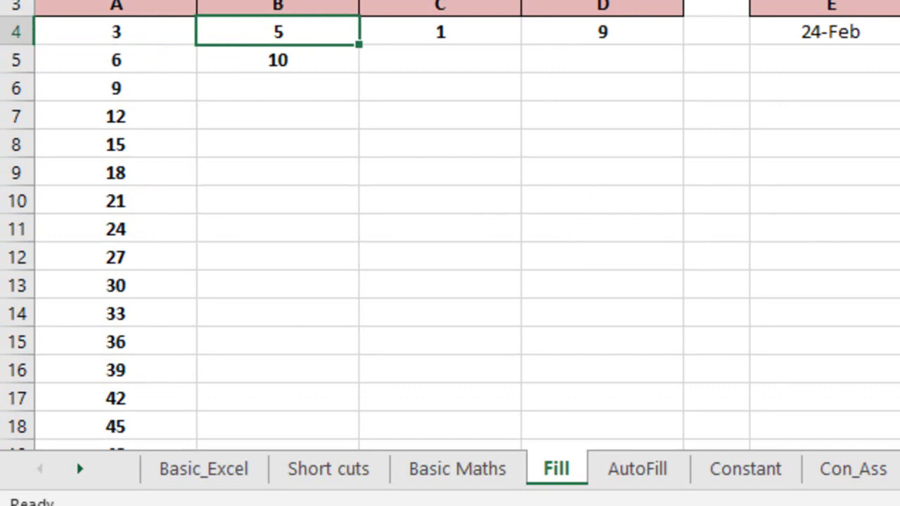
{"action": "key", "text": "shift+Down"}
{"action": "key", "text": "shift+Down"}
{"action": "key", "text": "shift+Down"}
{"action": "key", "text": "shift+Down"}
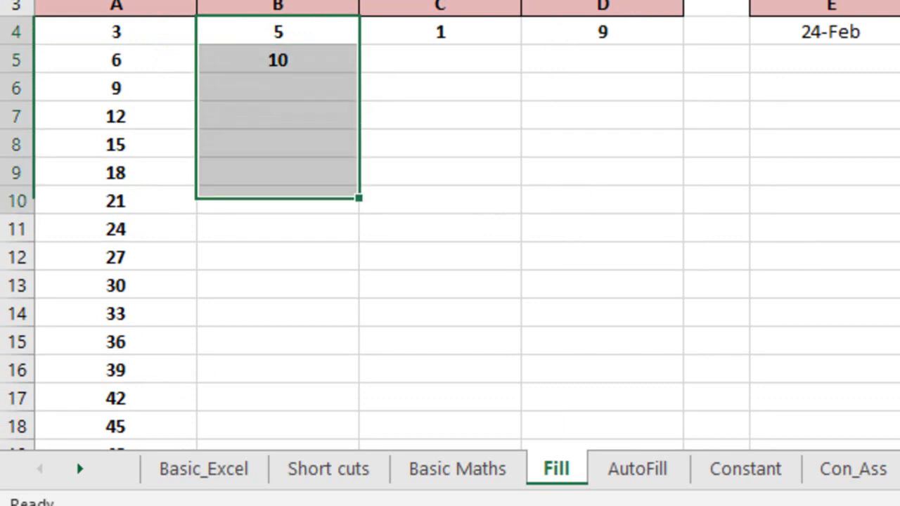
{"action": "key", "text": "shift+Down"}
{"action": "key", "text": "shift+Down"}
{"action": "key", "text": "shift+Down"}
{"action": "key", "text": "shift+Down"}
{"action": "key", "text": "shift+Down"}
{"action": "key", "text": "shift+Down"}
{"action": "key", "text": "shift+Down"}
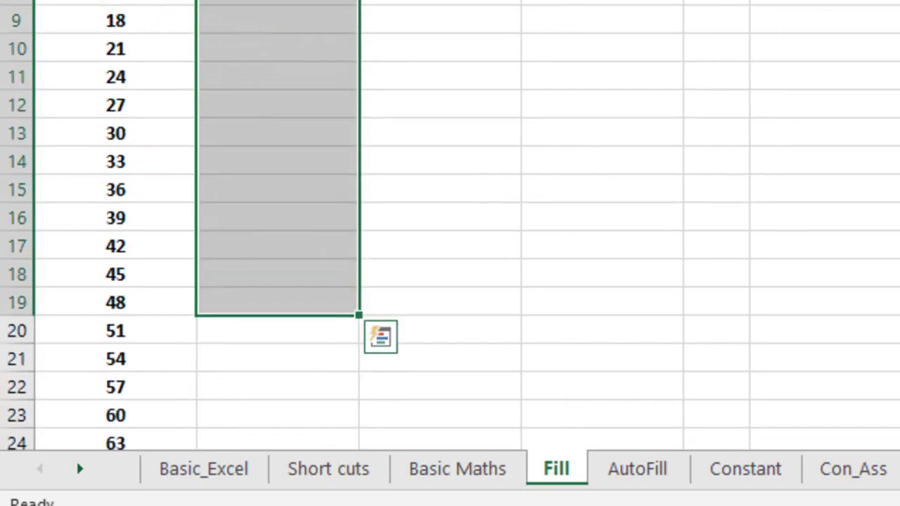
{"action": "key", "text": "shift+Down"}
{"action": "key", "text": "shift+Down"}
{"action": "key", "text": "shift+Down"}
{"action": "key", "text": "shift+Down"}
{"action": "key", "text": "shift+Down"}
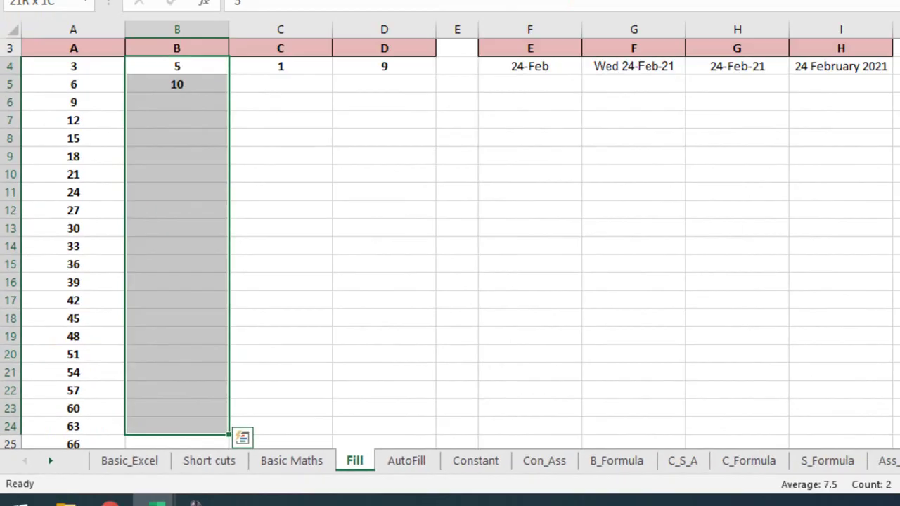
- Enter 5 in cell F9
{"action": "key", "text": "Up"}
{"action": "key", "text": "Right"}
{"action": "key", "text": "Right"}
{"action": "key", "text": "Right"}
{"action": "key", "text": "Down"}
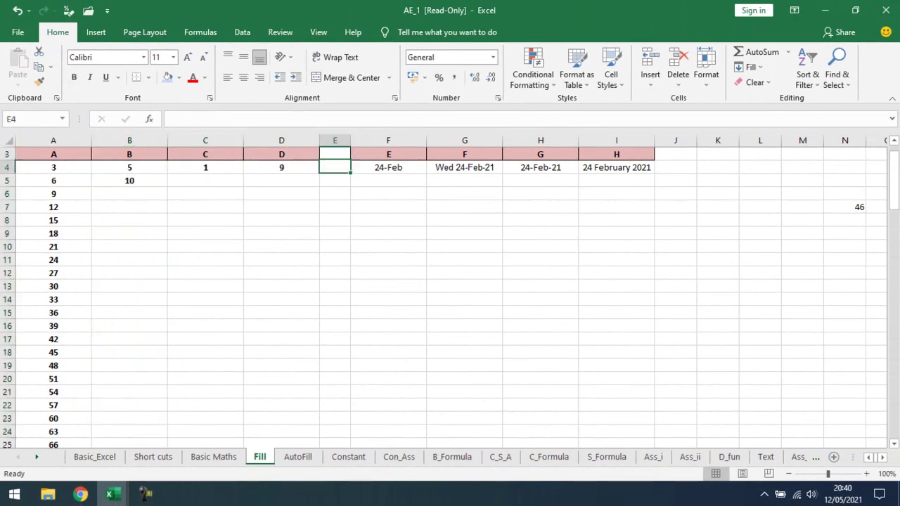
{"action": "key", "text": "Down"}
{"action": "key", "text": "Down"}
{"action": "key", "text": "Down"}
{"action": "key", "text": "Down"}
{"action": "key", "text": "Right"}
{"action": "key", "text": "Down"}
{"action": "type", "text": "5"}
{"action": "key", "text": "Return"}
{"action": "type", "text": "10"}
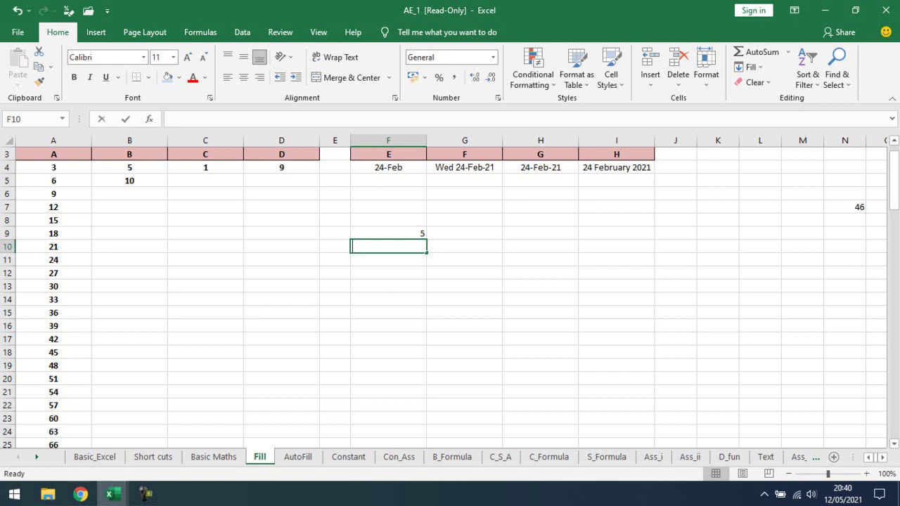
{"action": "left_click", "coordinate": [388, 233]}
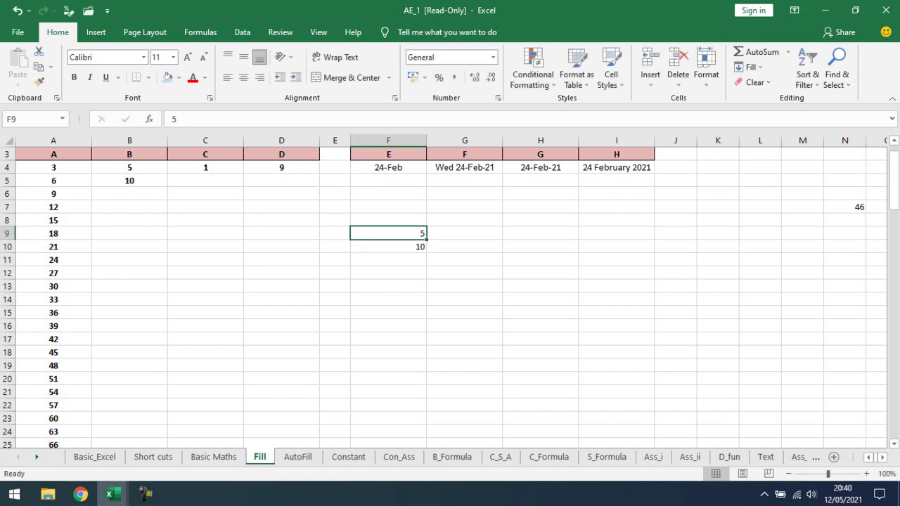
{"action": "left_click_drag", "start_coordinate": [389, 233], "coordinate": [388, 418]}
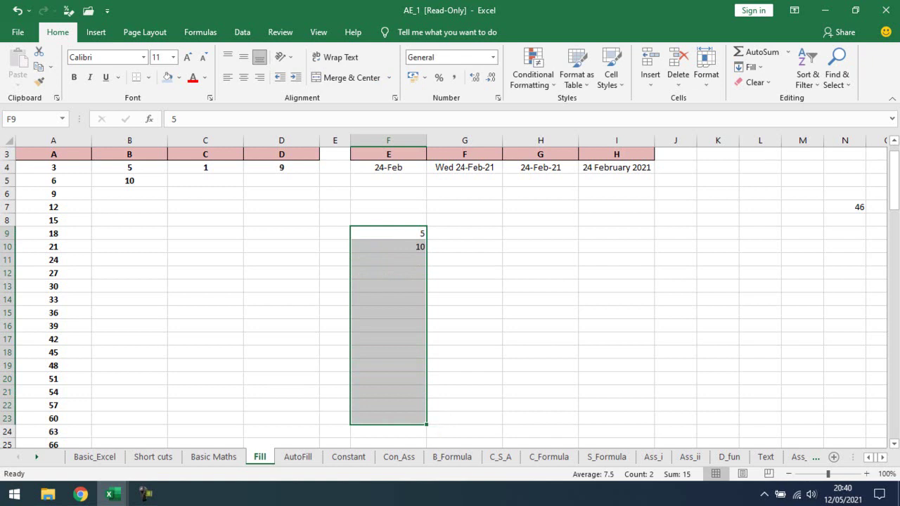
{"action": "left_click", "coordinate": [750, 67]}
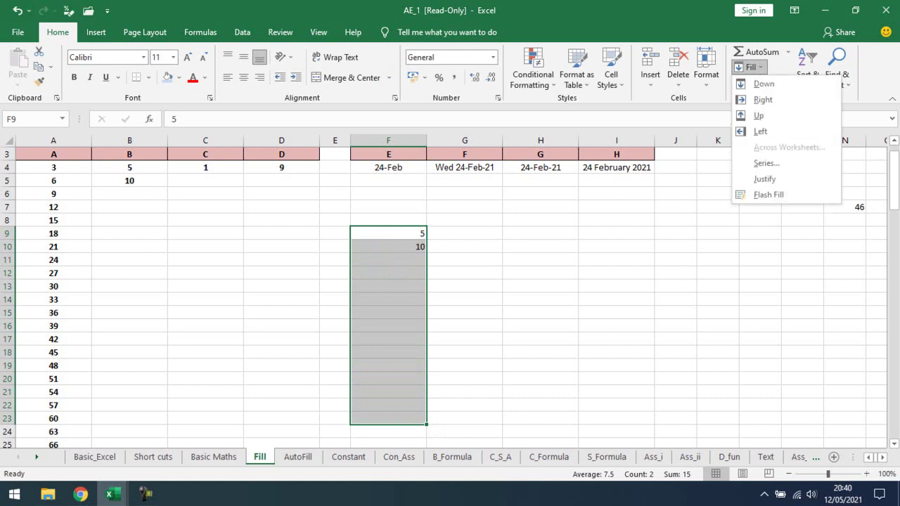
{"action": "left_click", "coordinate": [766, 162]}
{"action": "key", "text": "alt+f"}
{"action": "left_click_drag", "start_coordinate": [450, 115], "coordinate": [583, 111]}
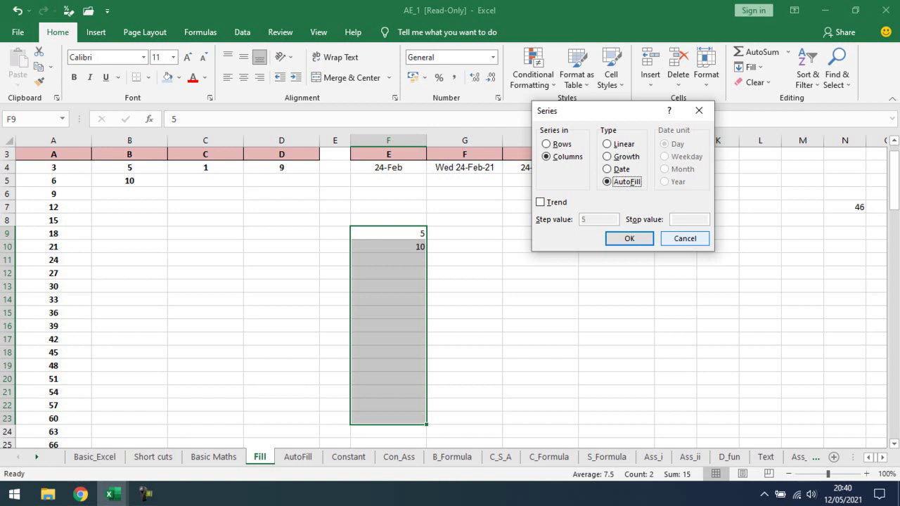
{"action": "left_click", "coordinate": [684, 238]}
{"action": "double_click", "coordinate": [394, 246]}
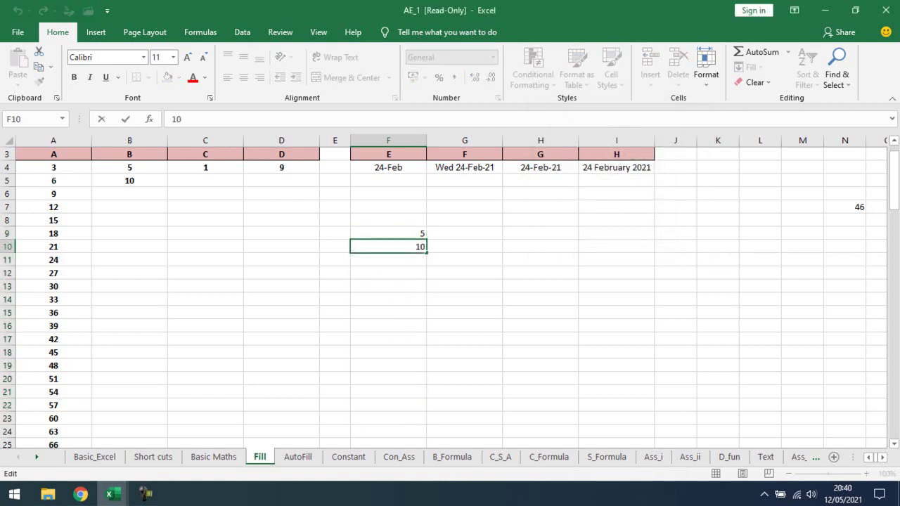
{"action": "key", "text": "Escape"}
{"action": "key", "text": "Delete"}
{"action": "left_click", "coordinate": [388, 234]}
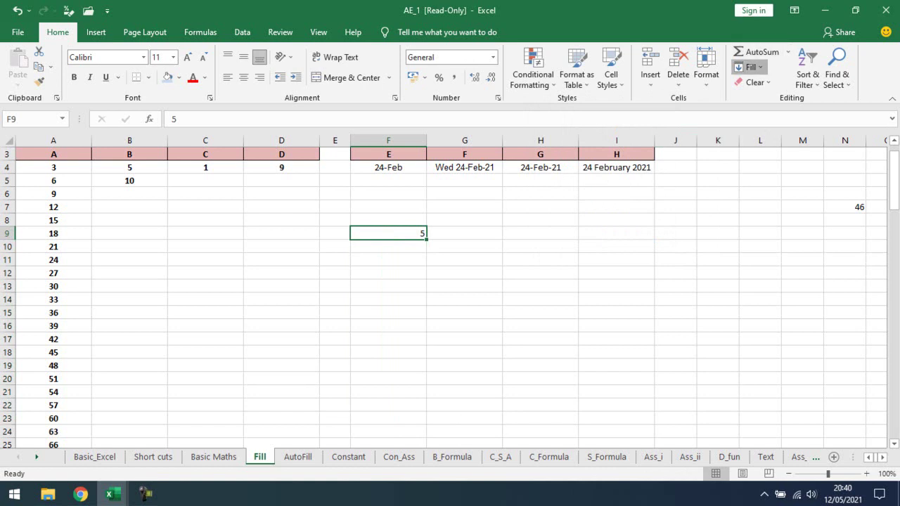
- Apply Fill > Series from F9 with a step value of 5
{"action": "left_click", "coordinate": [749, 67]}
{"action": "left_click", "coordinate": [767, 163]}
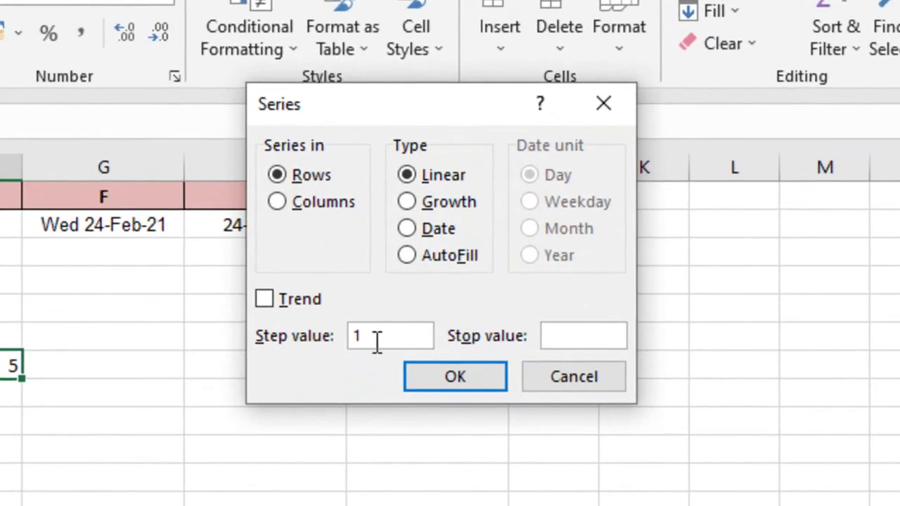
{"action": "key", "text": "Delete"}
{"action": "type", "text": "5"}
{"action": "left_click", "coordinate": [575, 336]}
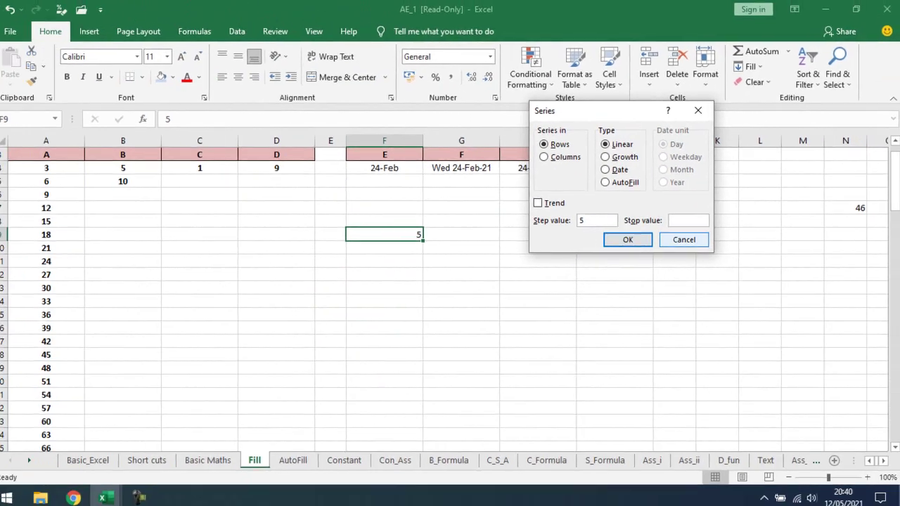
{"action": "key", "text": "Return"}
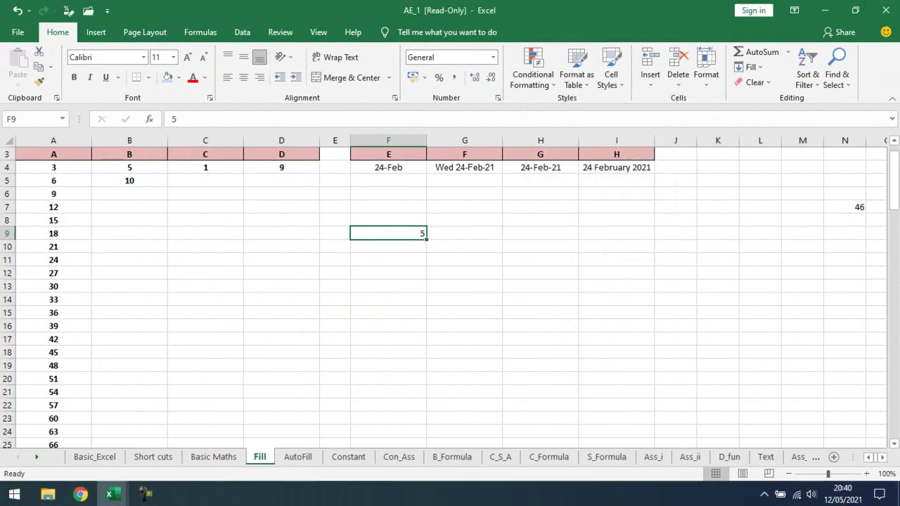
- Enter 10 in F10 and select F9:F26
{"action": "key", "text": "Down"}
{"action": "type", "text": "10"}
{"action": "key", "text": "Up"}
{"action": "key", "text": "shift+Down"}
{"action": "left_click_drag", "start_coordinate": [427, 252], "coordinate": [427, 437]}
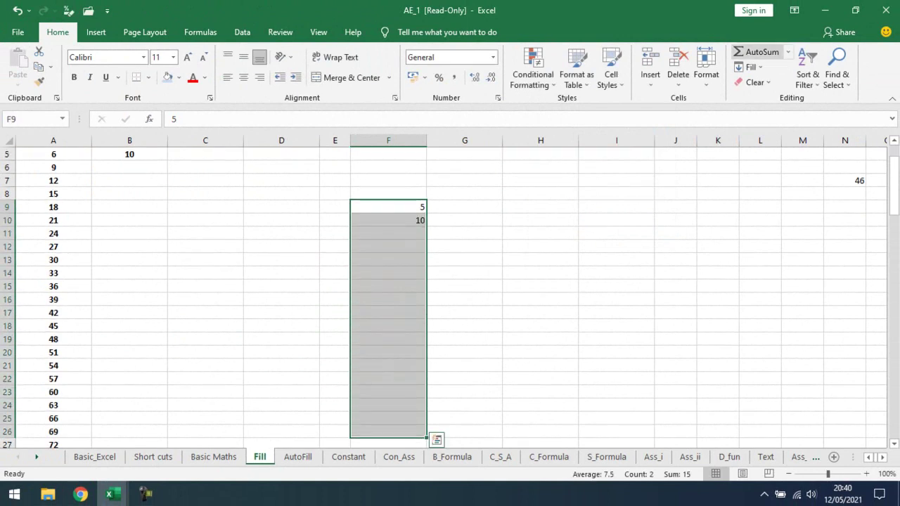
- AutoFill F9:F26 as a series (5 through 90), then undo the fill
{"action": "left_click", "coordinate": [749, 67]}
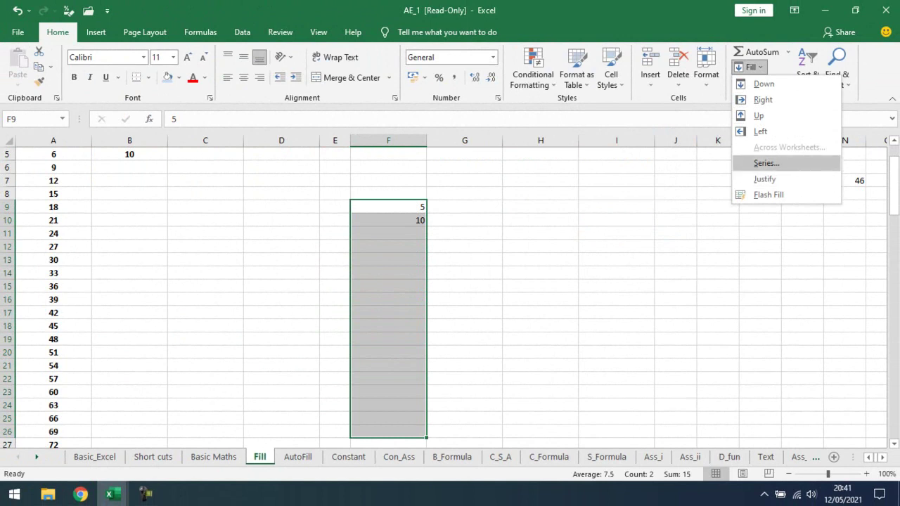
{"action": "left_click", "coordinate": [767, 163]}
{"action": "key", "text": "alt+f"}
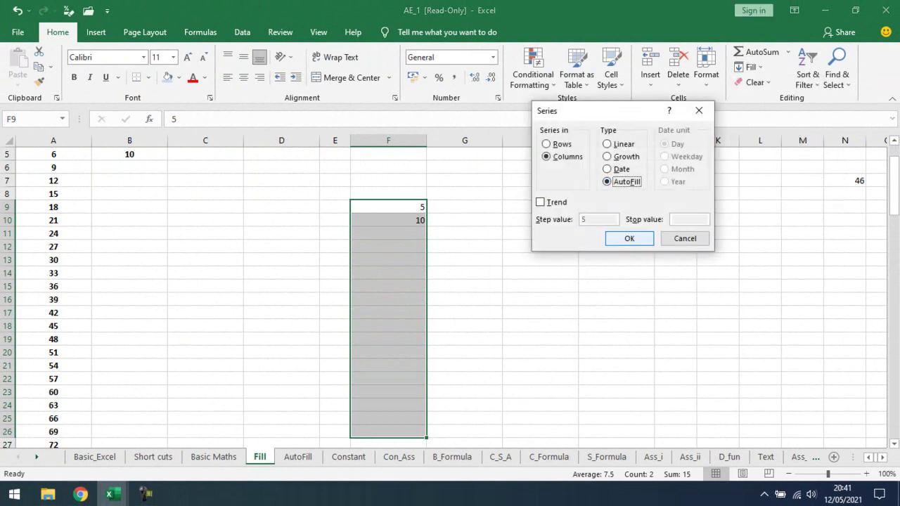
{"action": "key", "text": "Return"}
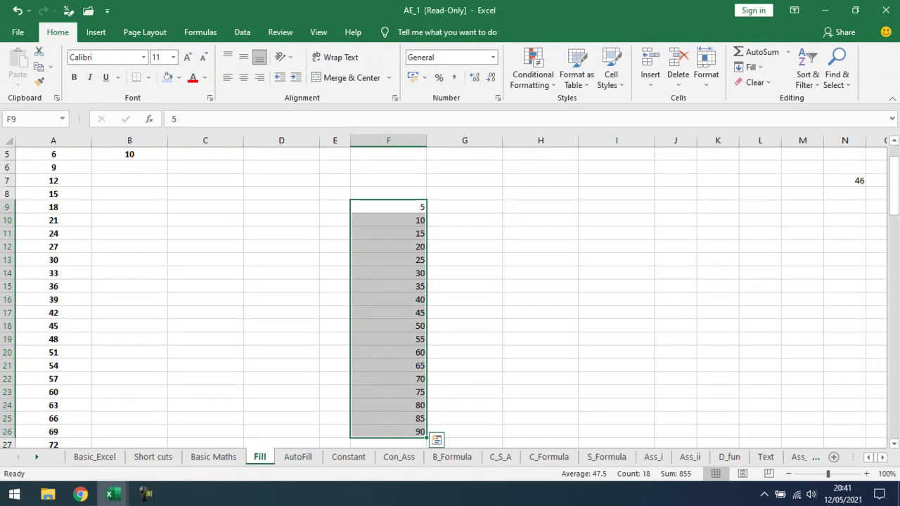
{"action": "key", "text": "ctrl+z"}
- Clear F10, AutoFill F9:F24 with copies of 5, delete them all, and return to the top
{"action": "left_click", "coordinate": [388, 221]}
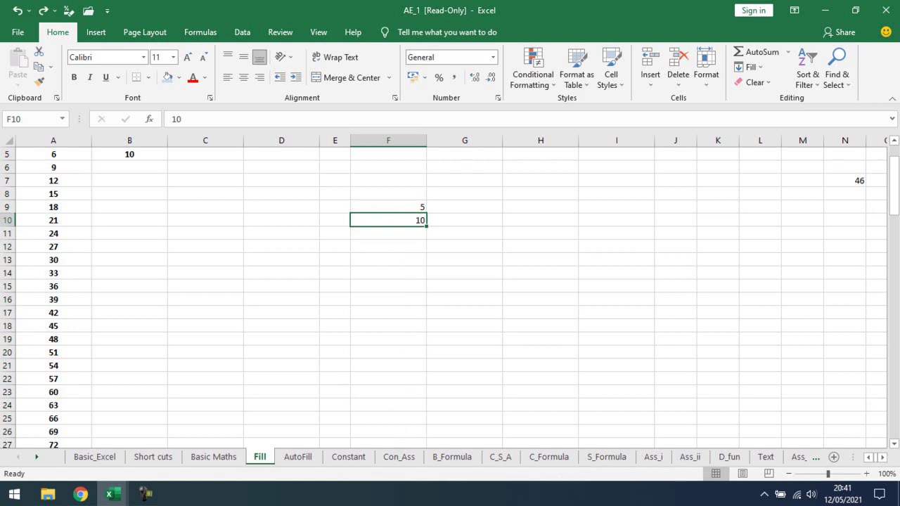
{"action": "key", "text": "Delete"}
{"action": "left_click_drag", "start_coordinate": [394, 206], "coordinate": [388, 405]}
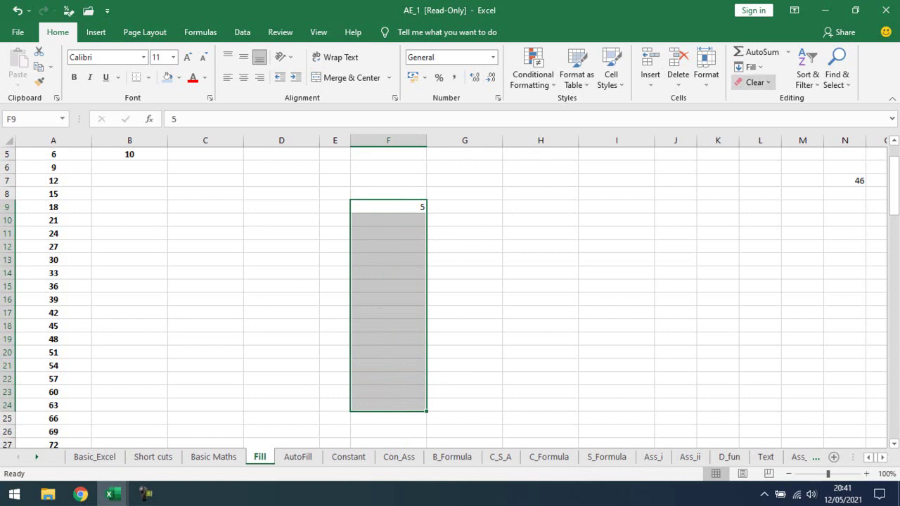
{"action": "left_click", "coordinate": [749, 67]}
{"action": "left_click", "coordinate": [761, 163]}
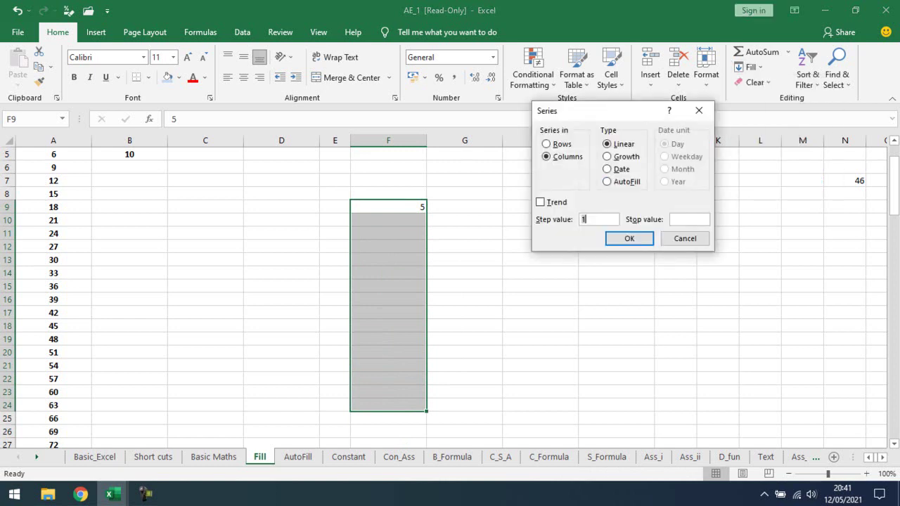
{"action": "left_click", "coordinate": [607, 181]}
{"action": "left_click", "coordinate": [630, 239]}
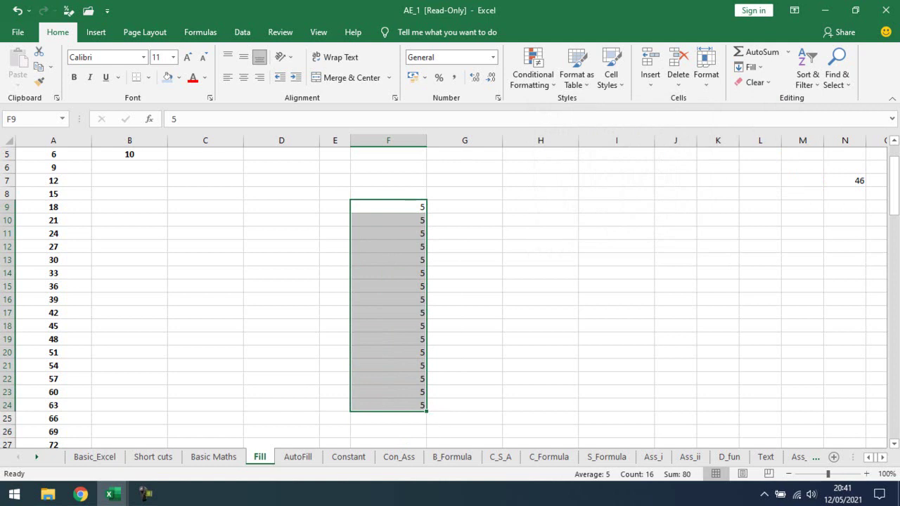
{"action": "key", "text": "Delete"}
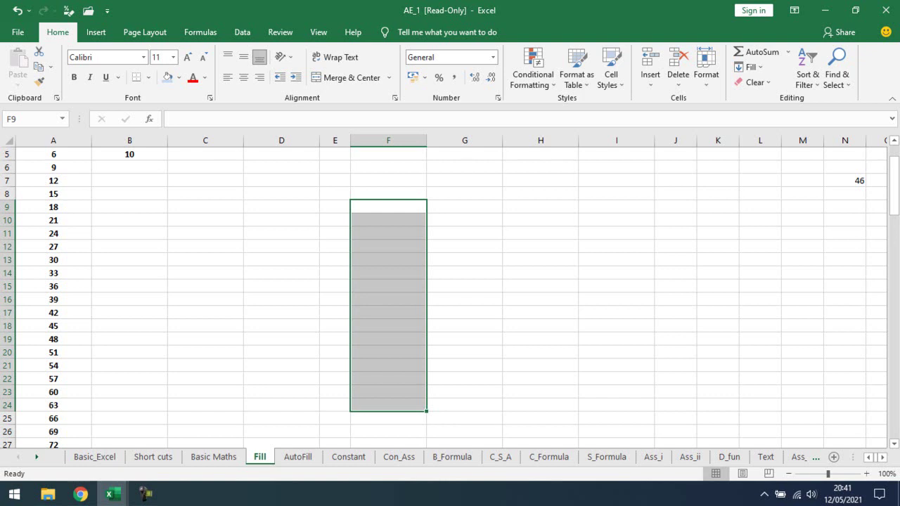
{"action": "left_click", "coordinate": [389, 206]}
{"action": "key", "text": "ctrl+Home"}
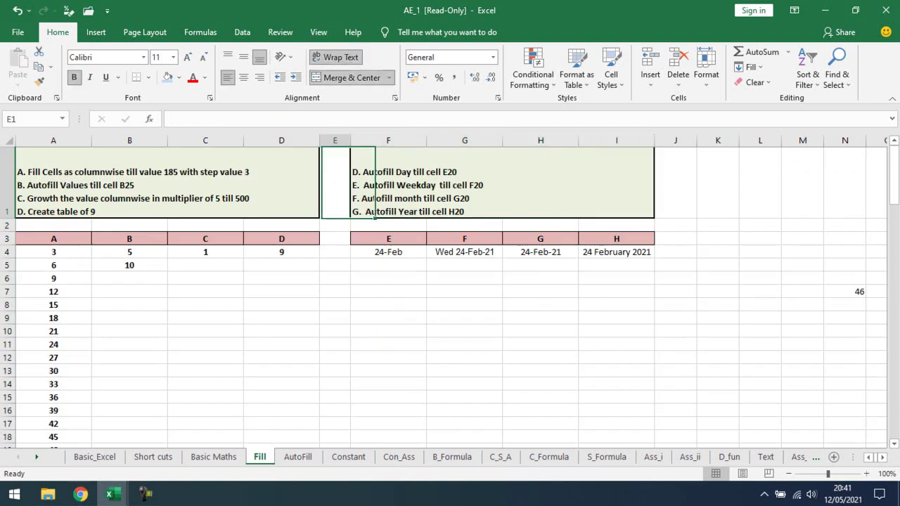
- Select B4:B25, starting from the value 5 in B4
{"action": "key", "text": "Down"}
{"action": "key", "text": "Down"}
{"action": "key", "text": "Down"}
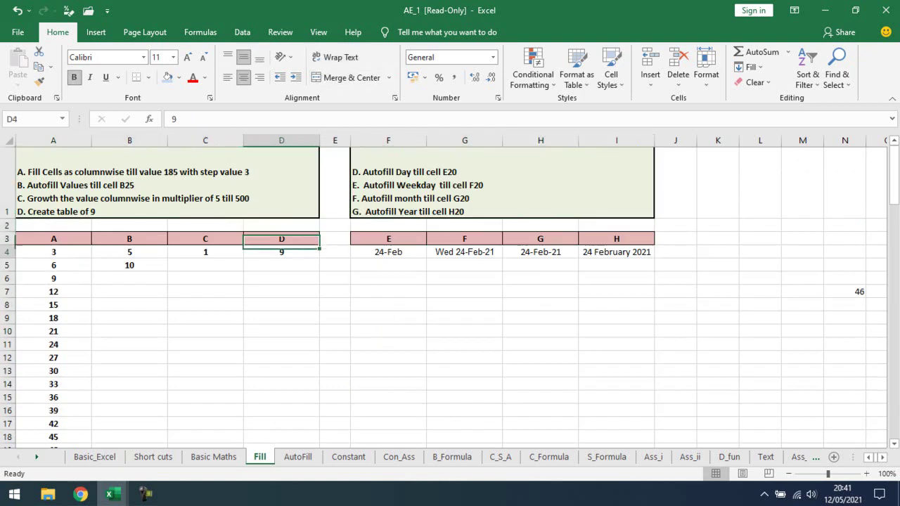
{"action": "key", "text": "Left"}
{"action": "key", "text": "Down"}
{"action": "key", "text": "Up"}
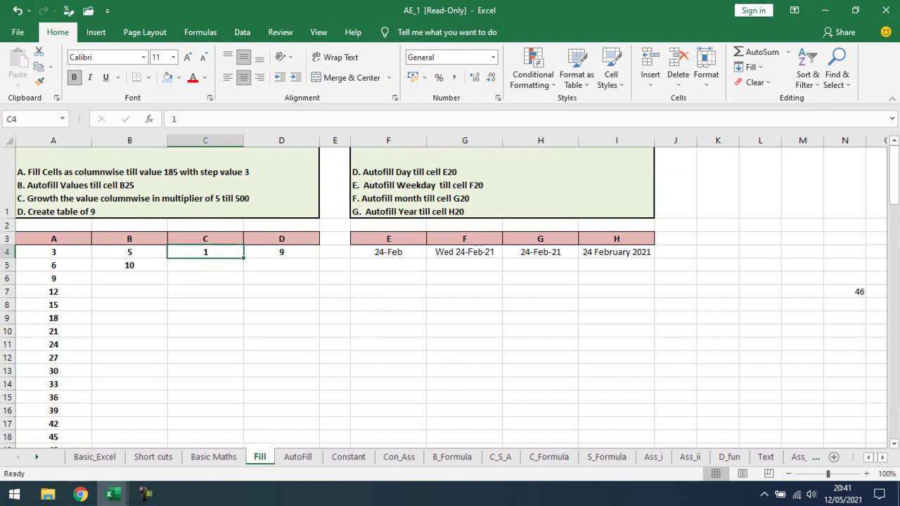
{"action": "key", "text": "Left"}
{"action": "key", "text": "shift+Down"}
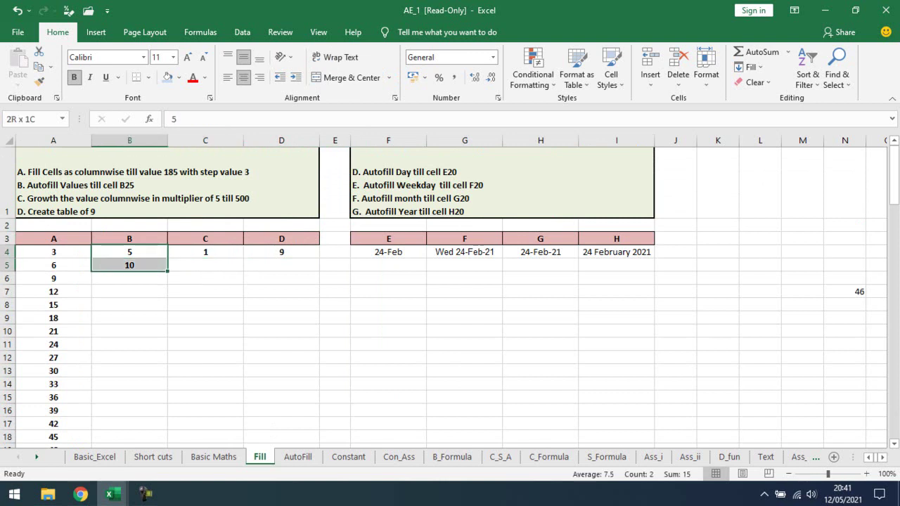
{"action": "key", "text": "shift+Down"}
{"action": "key", "text": "shift+Down"}
{"action": "key", "text": "shift+Down"}
{"action": "key", "text": "shift+Down"}
{"action": "key", "text": "shift+Down"}
{"action": "key", "text": "shift+Down"}
{"action": "key", "text": "shift+Down"}
{"action": "key", "text": "shift+Down"}
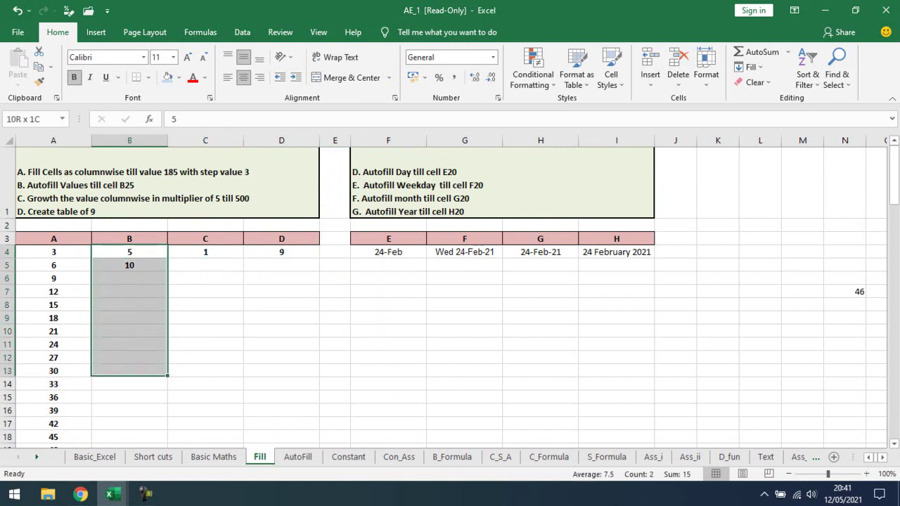
{"action": "key", "text": "shift+Down"}
{"action": "key", "text": "shift+Down"}
{"action": "key", "text": "shift+Down"}
{"action": "key", "text": "shift+Down"}
{"action": "key", "text": "shift+Down"}
{"action": "key", "text": "shift+Down"}
{"action": "key", "text": "shift+Down"}
{"action": "key", "text": "shift+Down"}
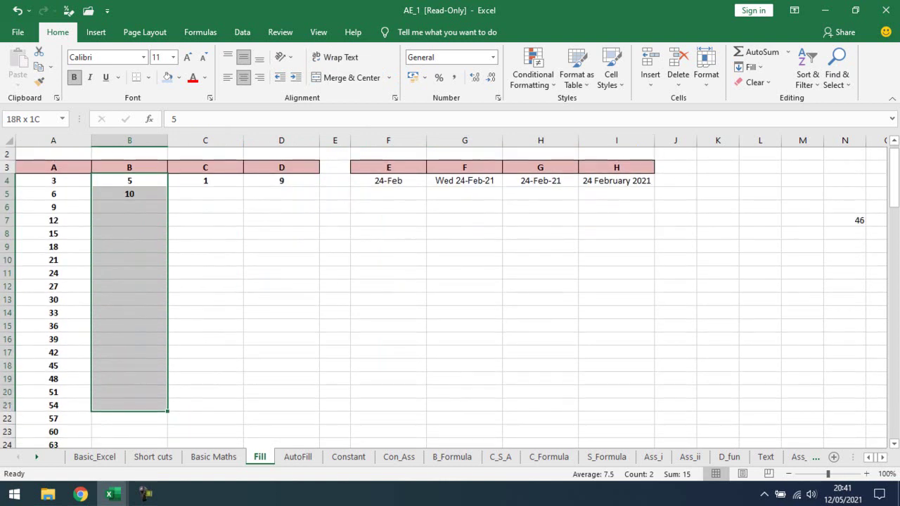
{"action": "key", "text": "shift+Down"}
{"action": "key", "text": "shift+Down"}
{"action": "key", "text": "shift+Down"}
{"action": "key", "text": "shift+Down"}
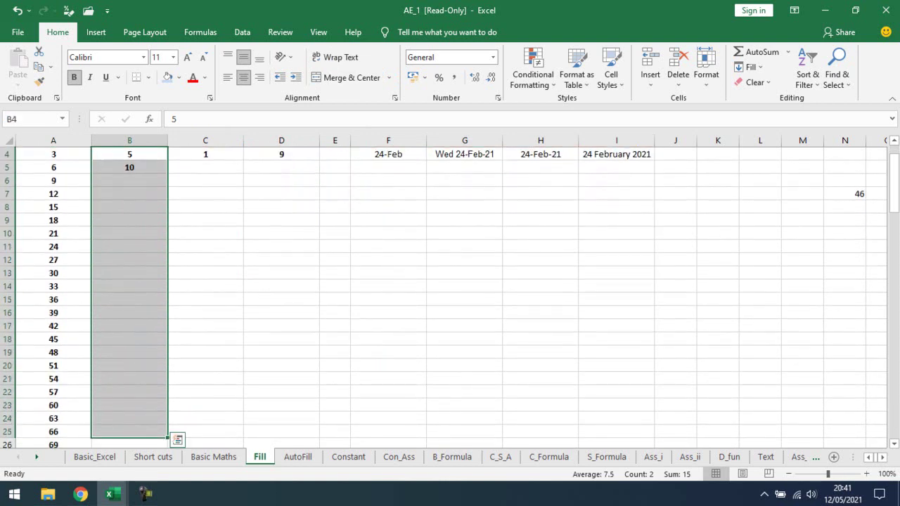
- AutoFill B4:B25 through Fill > Series so it counts 5 to 110
{"action": "left_click", "coordinate": [750, 67]}
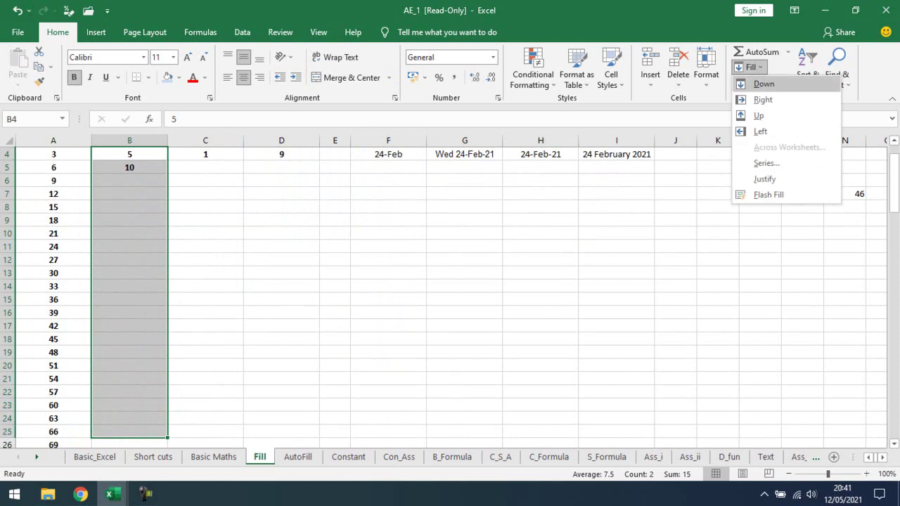
{"action": "left_click", "coordinate": [763, 164]}
{"action": "left_click", "coordinate": [607, 181]}
{"action": "left_click", "coordinate": [630, 238]}
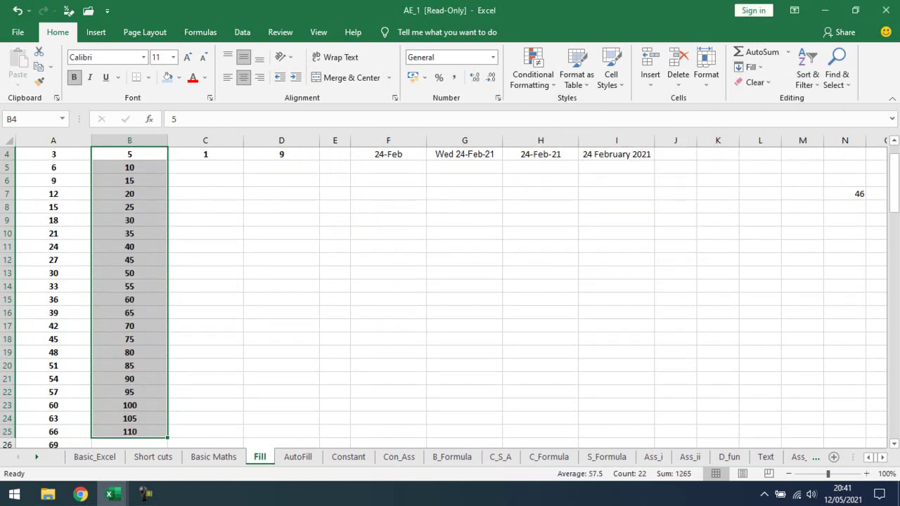
{"action": "key", "text": "ctrl+Home"}
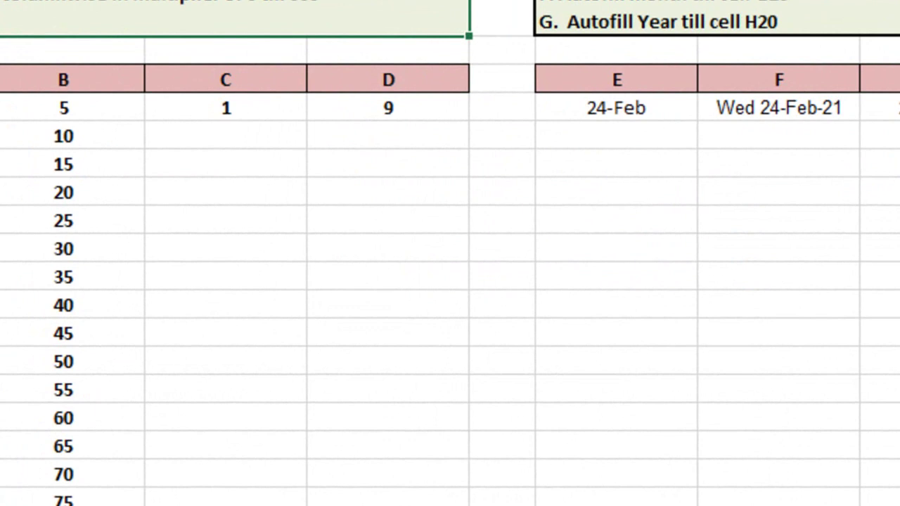
- From 1 in C4, fill a Growth series down the column with step 5 and stop 500
{"action": "left_click", "coordinate": [226, 108]}
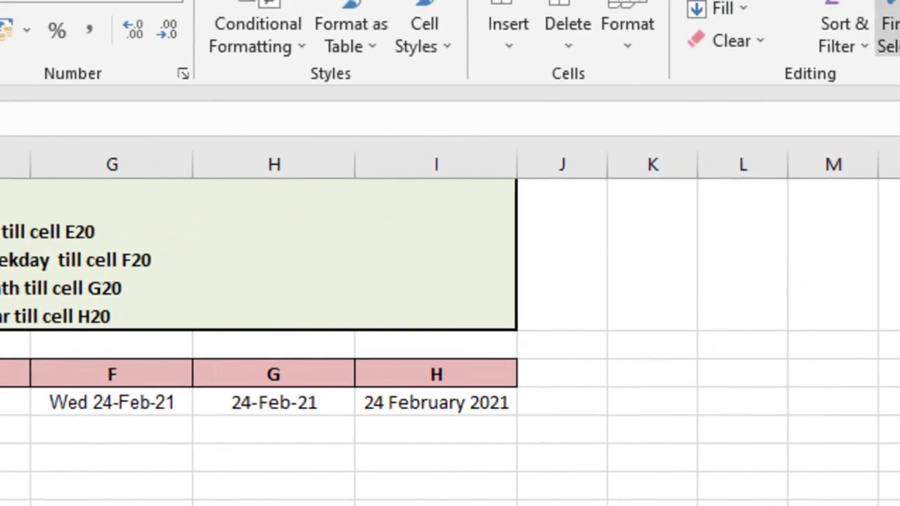
{"action": "left_click", "coordinate": [722, 9]}
{"action": "left_click", "coordinate": [758, 211]}
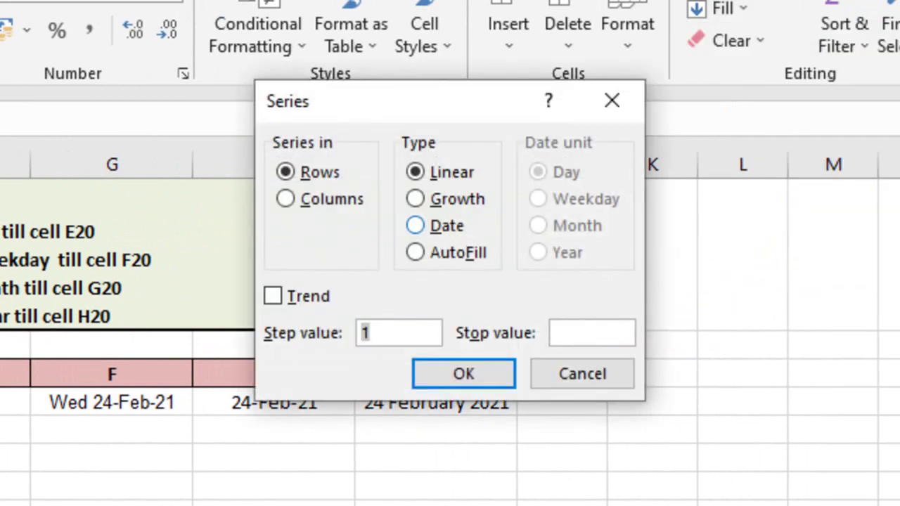
{"action": "left_click", "coordinate": [415, 199]}
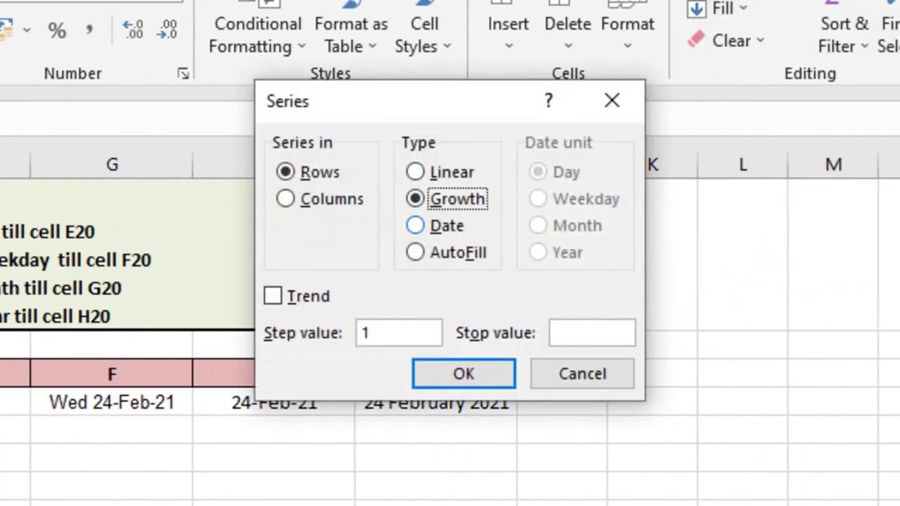
{"action": "double_click", "coordinate": [396, 336]}
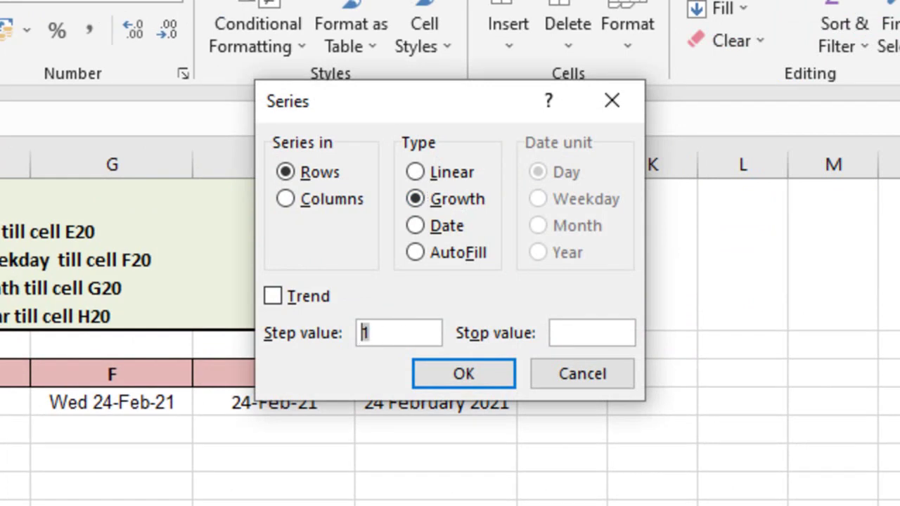
{"action": "type", "text": "5"}
{"action": "left_click", "coordinate": [566, 332]}
{"action": "type", "text": "500"}
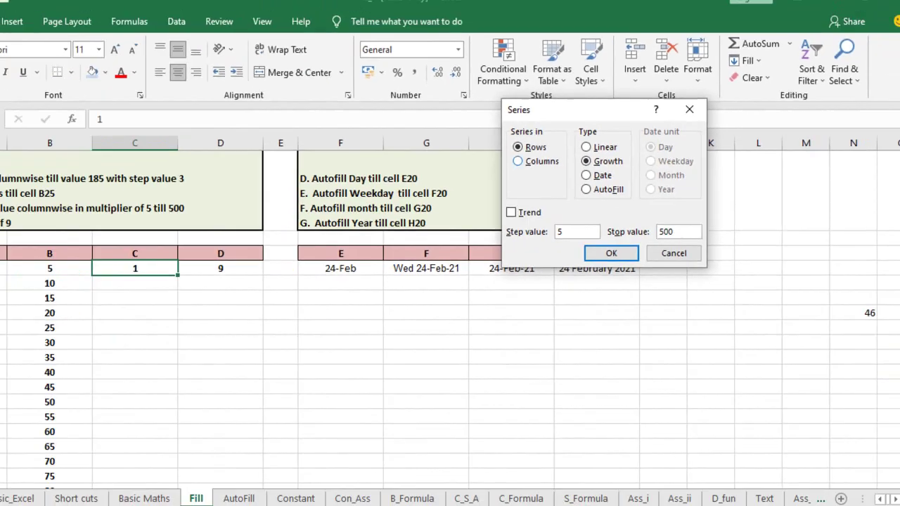
{"action": "left_click", "coordinate": [560, 156]}
{"action": "double_click", "coordinate": [630, 238]}
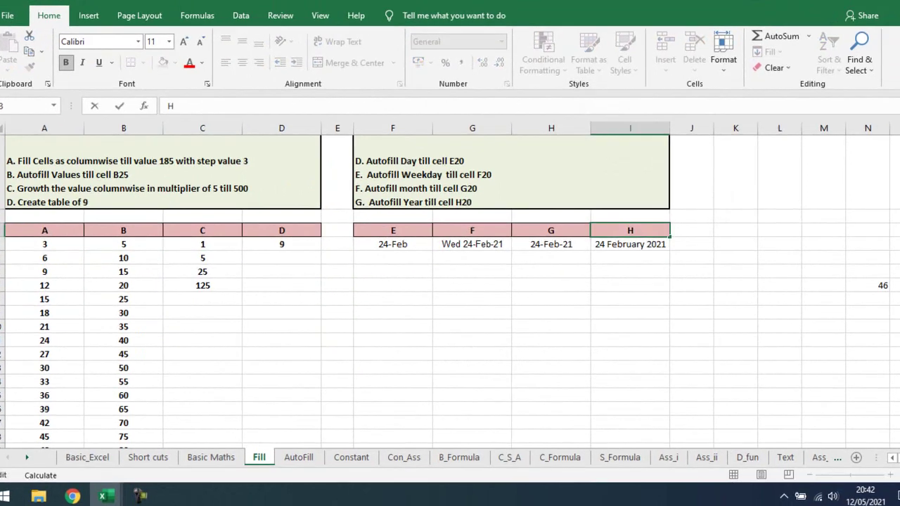
{"action": "left_click", "coordinate": [206, 265]}
{"action": "left_click", "coordinate": [205, 278]}
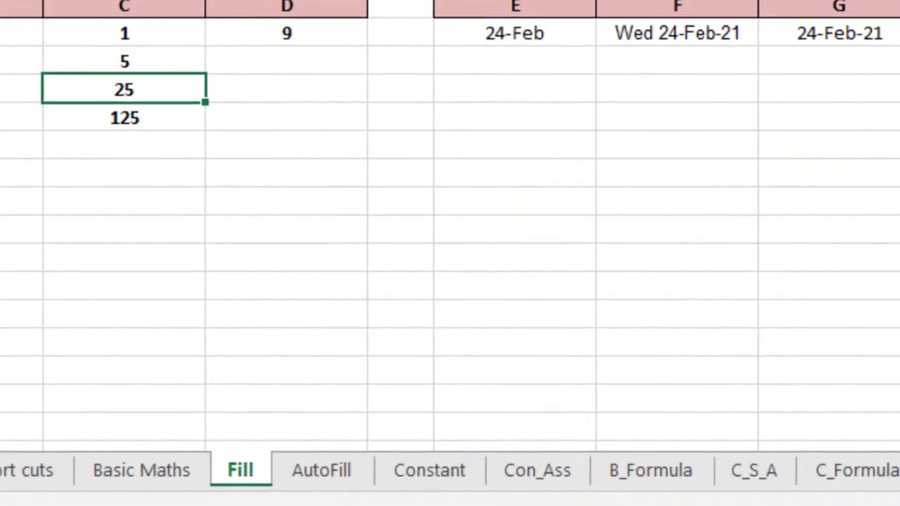
- Review the column C growth values 5, 25, 125, cancelling an opened Series dialog
{"action": "left_click", "coordinate": [125, 116]}
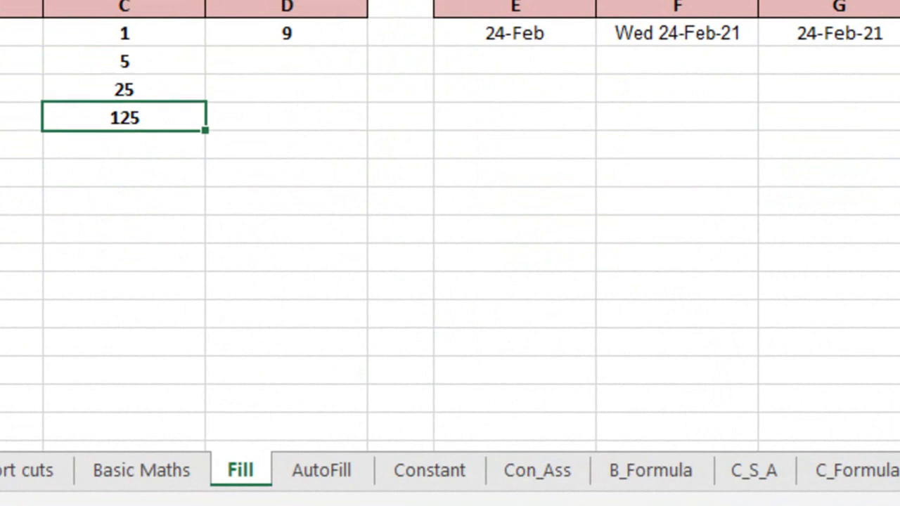
{"action": "left_click", "coordinate": [125, 145]}
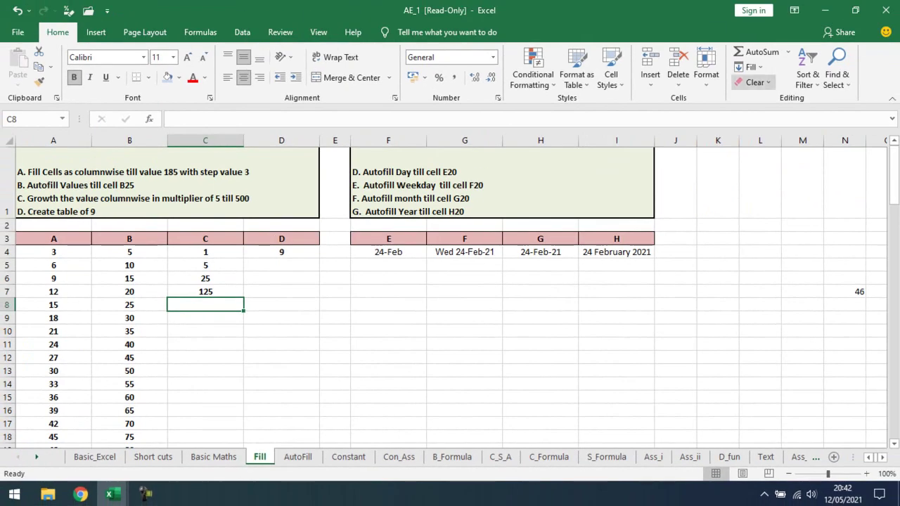
{"action": "left_click", "coordinate": [750, 67]}
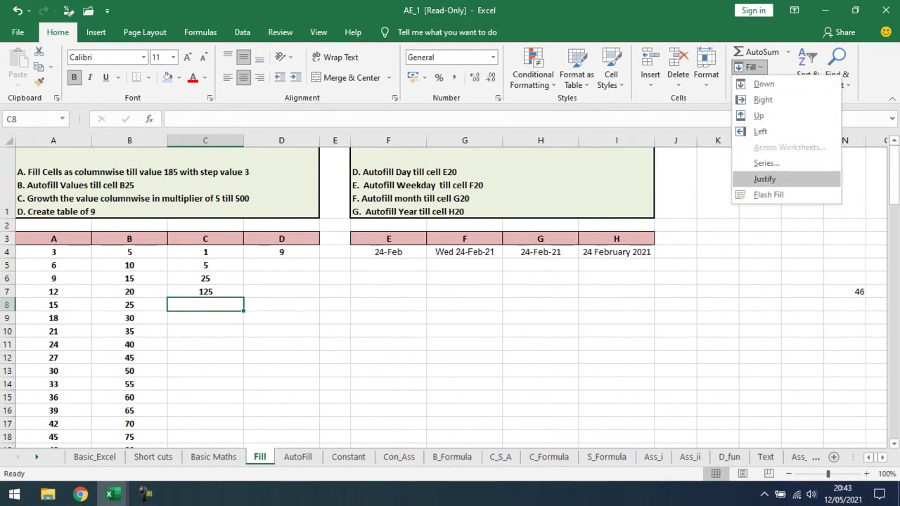
{"action": "left_click", "coordinate": [766, 164]}
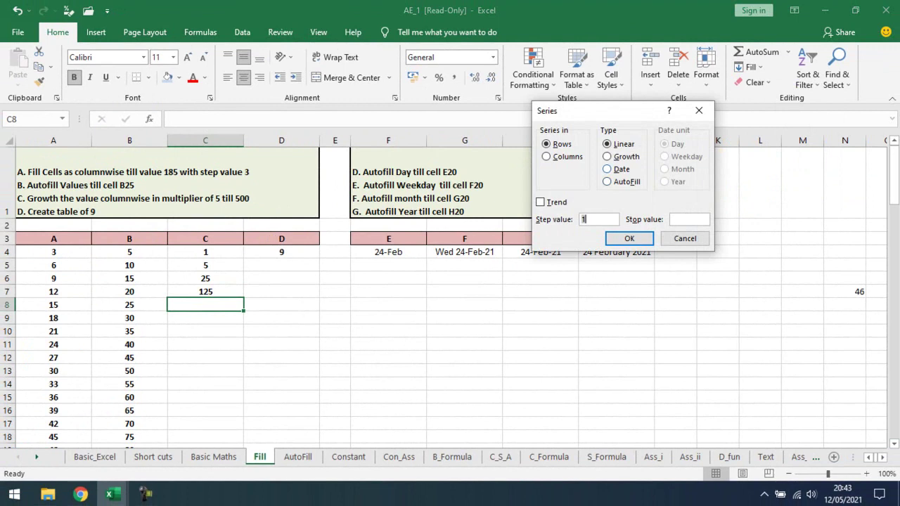
{"action": "left_click", "coordinate": [685, 238]}
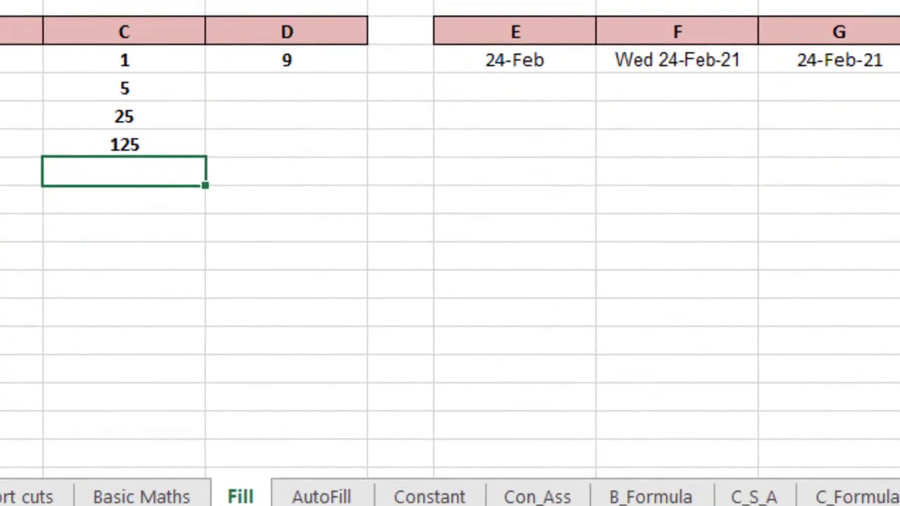
{"action": "left_click", "coordinate": [124, 87]}
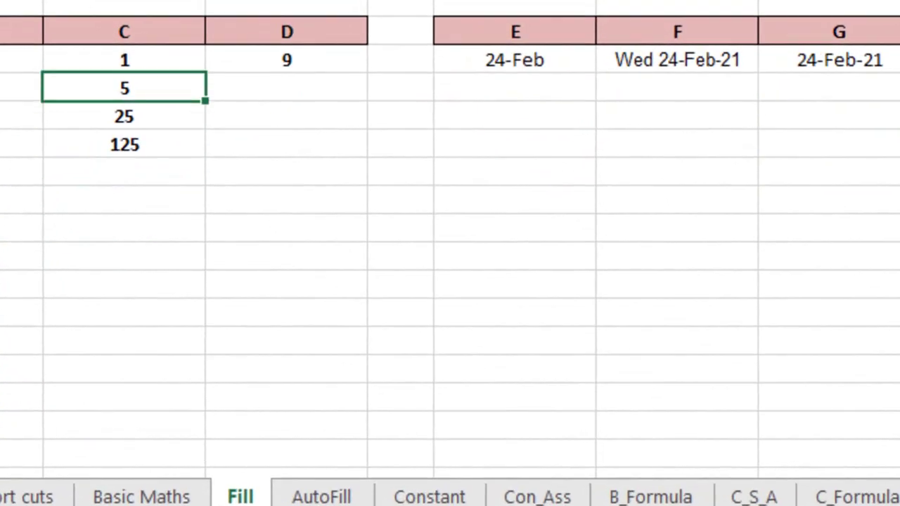
{"action": "left_click", "coordinate": [124, 116]}
{"action": "left_click", "coordinate": [123, 144]}
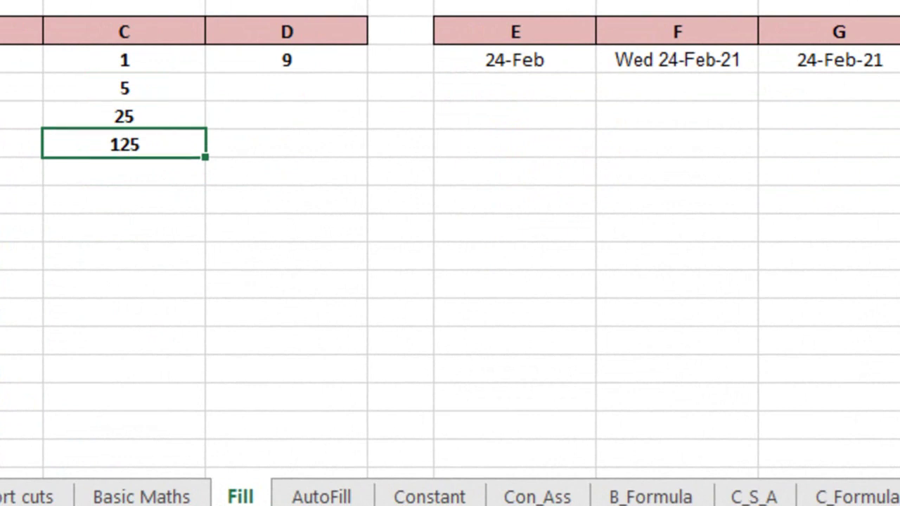
{"action": "left_click", "coordinate": [124, 116]}
- From 9 in D4, fill a linear series down the column with step 9 and stop 90
{"action": "left_click", "coordinate": [287, 59]}
{"action": "left_click", "coordinate": [883, 60]}
{"action": "left_click", "coordinate": [886, 221]}
{"action": "left_click", "coordinate": [542, 210]}
{"action": "double_click", "coordinate": [624, 315]}
{"action": "type", "text": "9"}
{"action": "left_click", "coordinate": [783, 315]}
{"action": "type", "text": "90"}
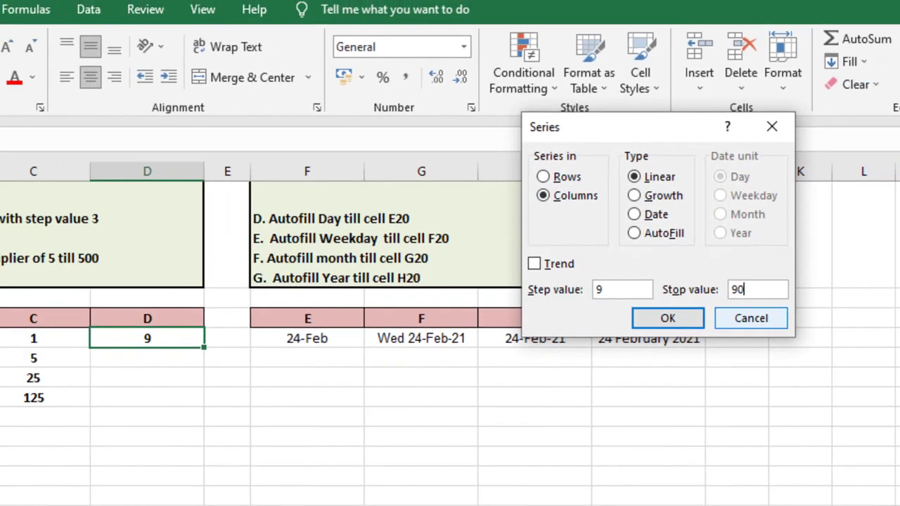
{"action": "key", "text": "Return"}
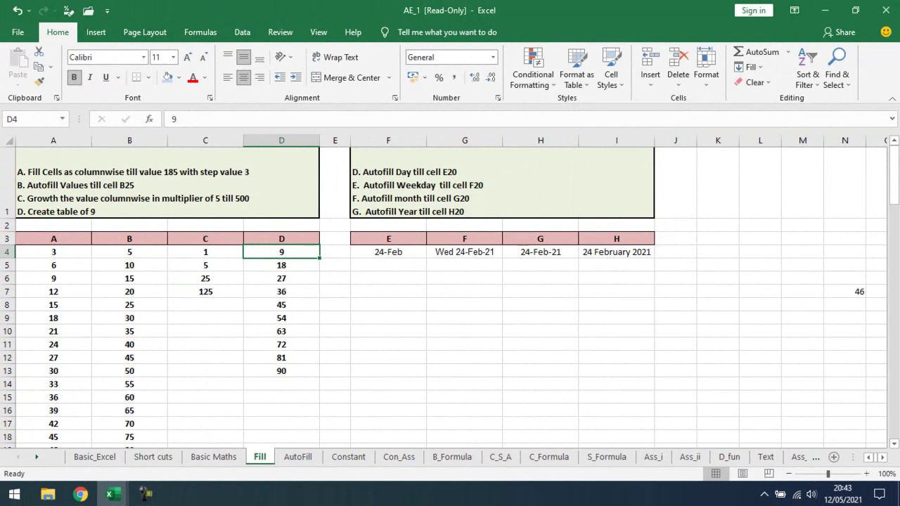
- AutoFill E4:E15 with consecutive days 24-Feb to 07-Mar, then select the next date column to row 15
{"action": "left_click", "coordinate": [388, 252]}
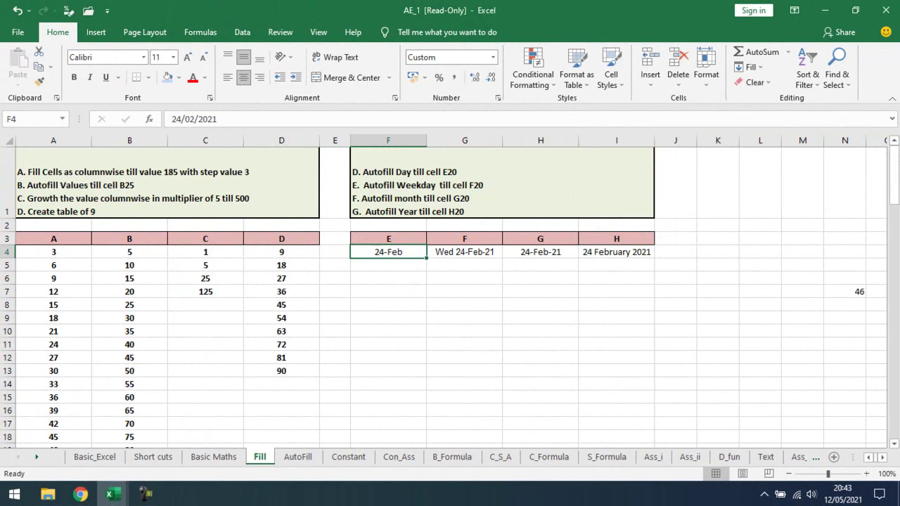
{"action": "left_click_drag", "start_coordinate": [388, 252], "coordinate": [388, 371]}
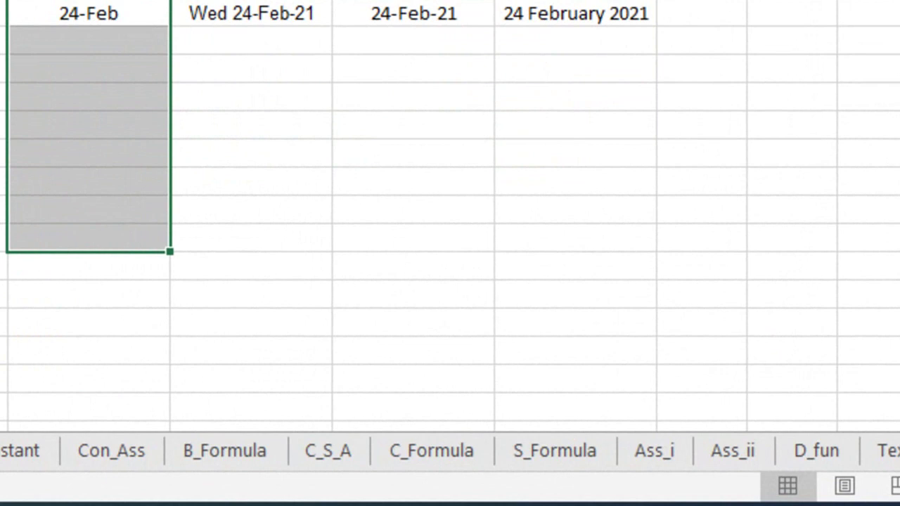
{"action": "left_click_drag", "start_coordinate": [89, 252], "coordinate": [89, 336]}
{"action": "left_click", "coordinate": [725, 18]}
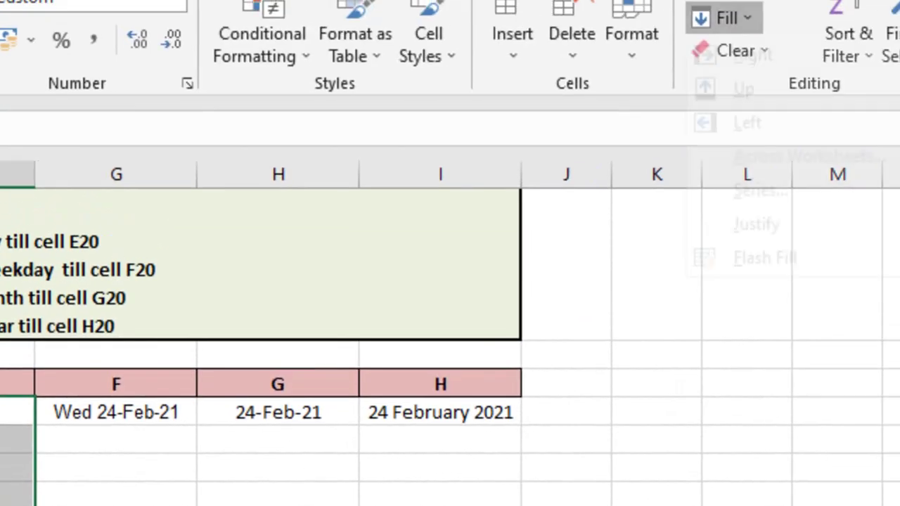
{"action": "left_click", "coordinate": [756, 221]}
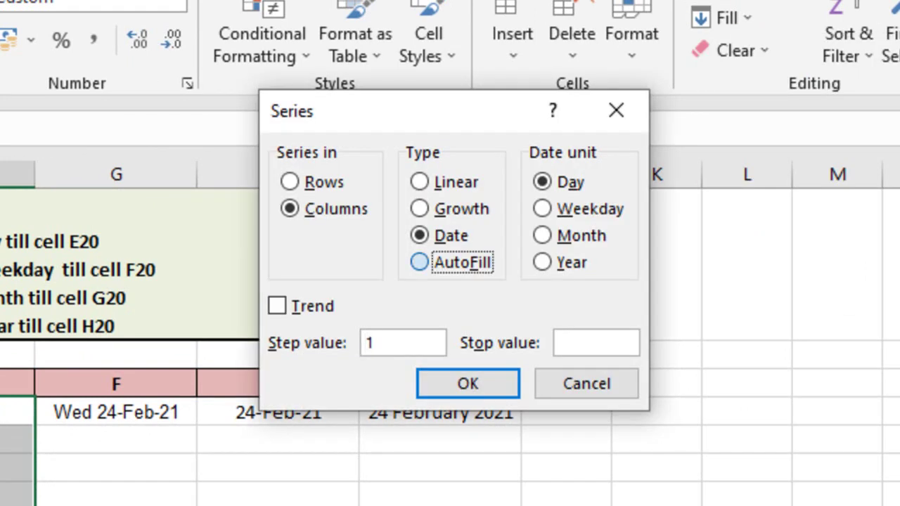
{"action": "left_click", "coordinate": [419, 261]}
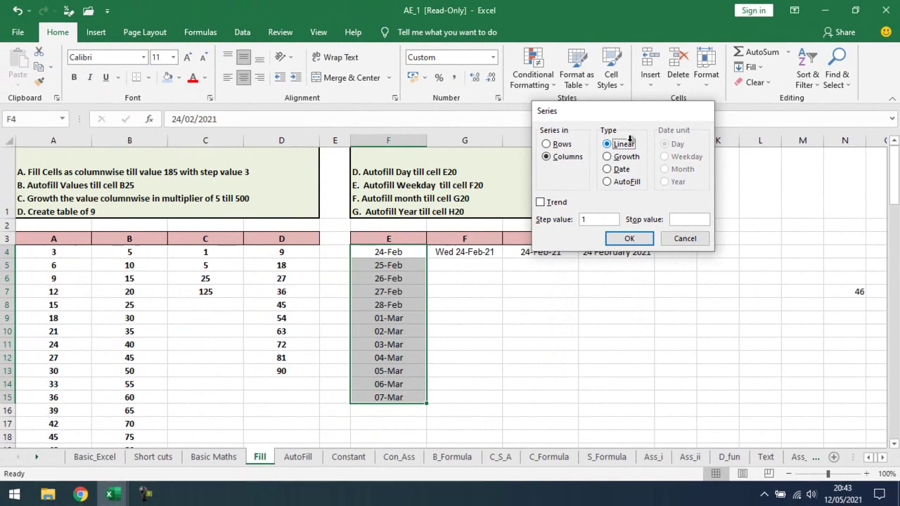
{"action": "key", "text": "Return"}
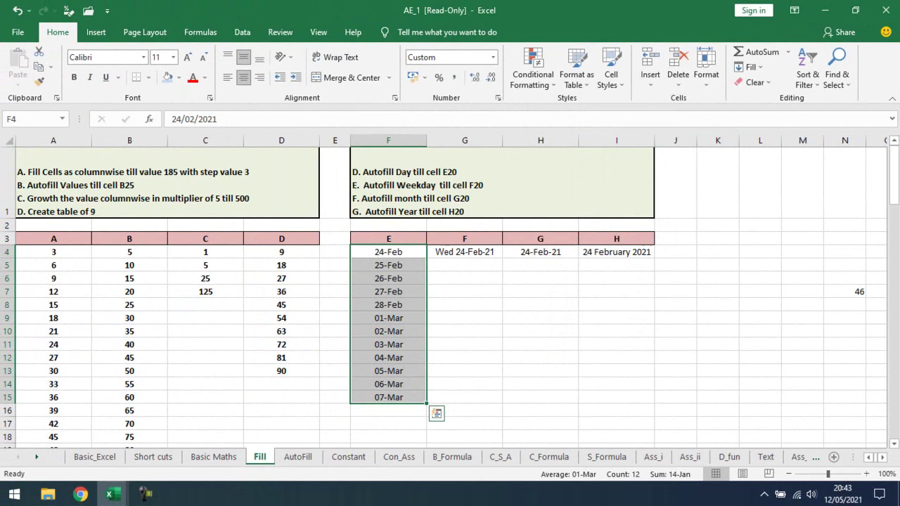
{"action": "left_click", "coordinate": [465, 252]}
{"action": "left_click_drag", "start_coordinate": [464, 253], "coordinate": [464, 398]}
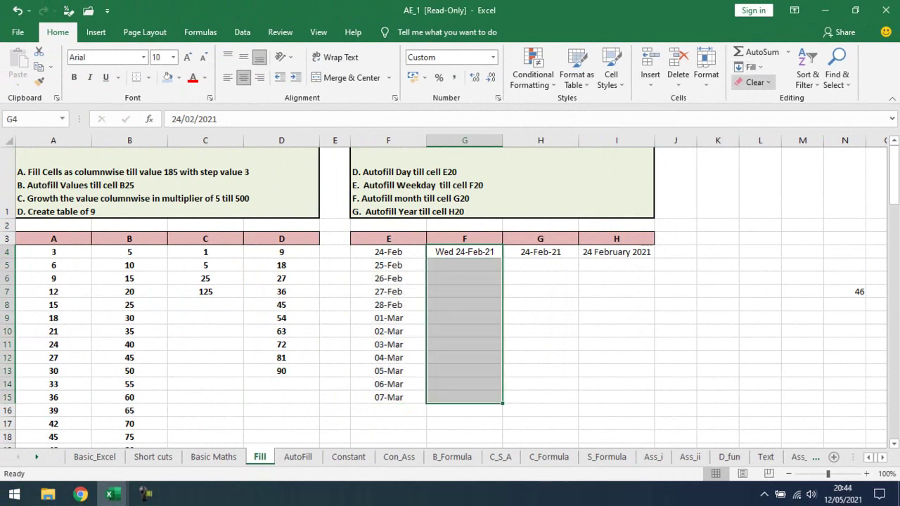
- Fill the F-headed column with weekday-only dates, Wed 24-Feb-21 to Thu 11-Mar-21
{"action": "left_click", "coordinate": [750, 67]}
{"action": "left_click", "coordinate": [766, 163]}
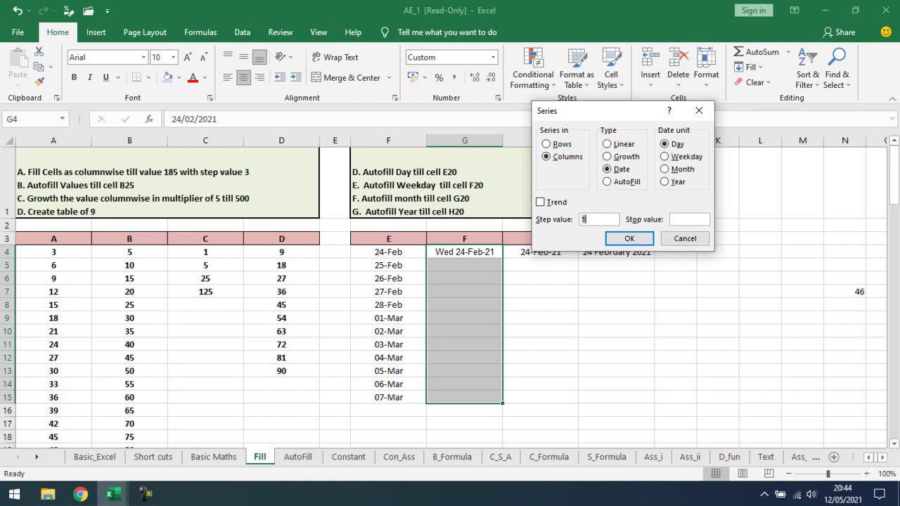
{"action": "left_click", "coordinate": [665, 156]}
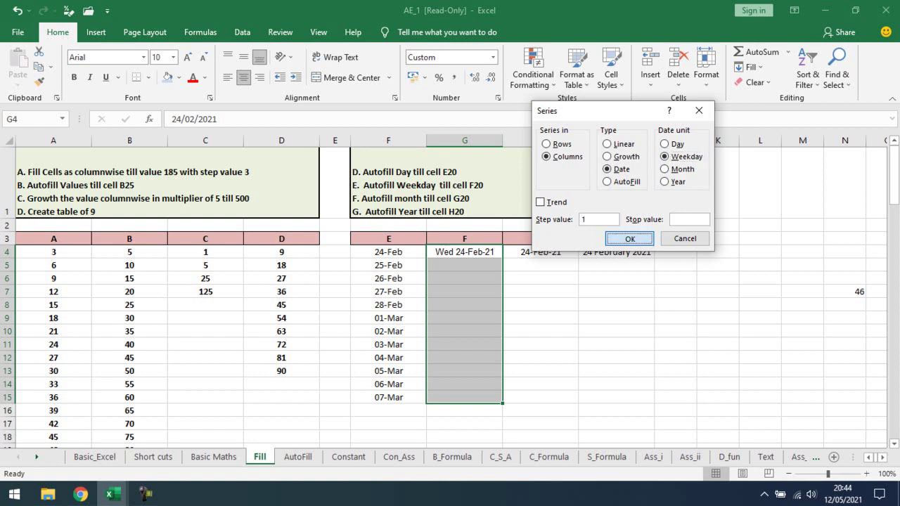
{"action": "left_click", "coordinate": [629, 238]}
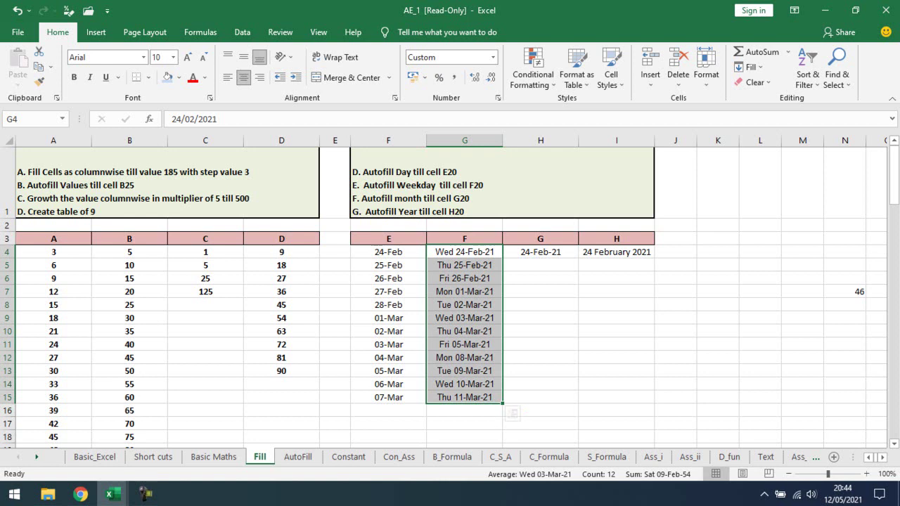
{"action": "left_click", "coordinate": [541, 251]}
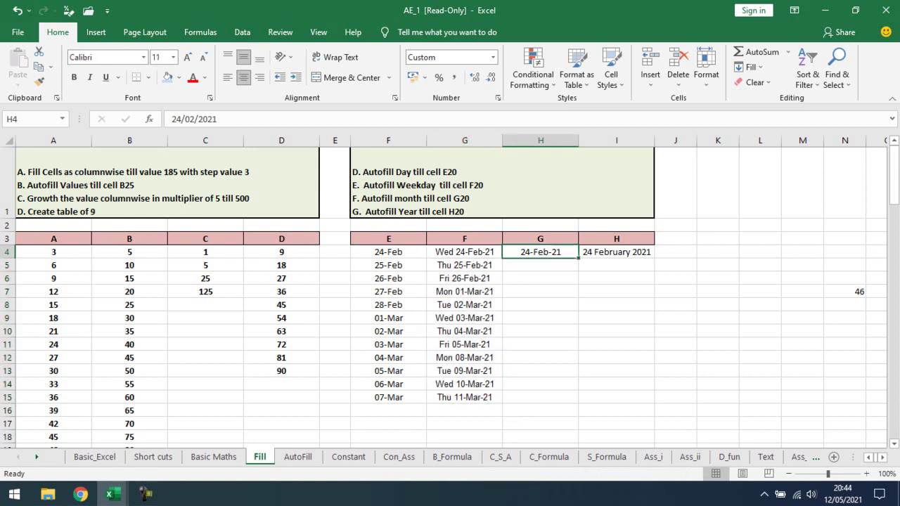
- Fill rows 4–15 of the G-headed column with monthly dates, 24-Feb-21 to 24-Jan-22
{"action": "left_click_drag", "start_coordinate": [541, 251], "coordinate": [541, 397]}
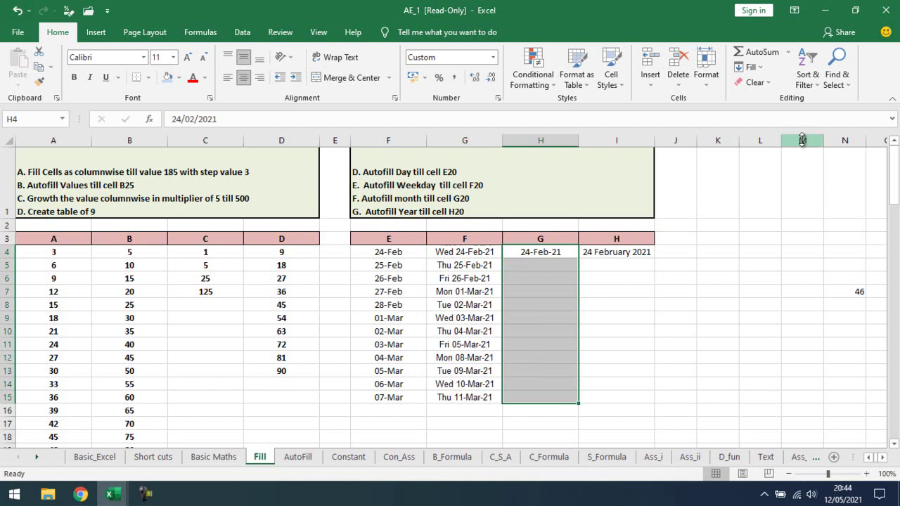
{"action": "left_click", "coordinate": [750, 67]}
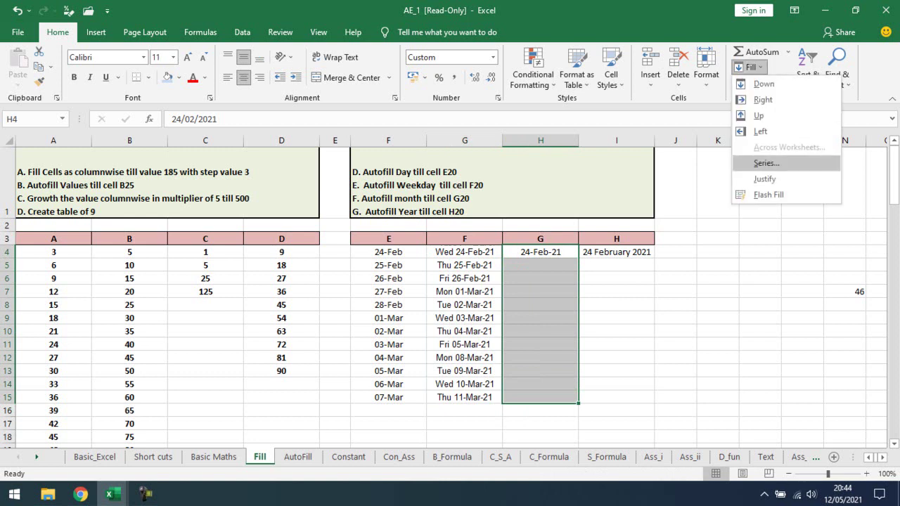
{"action": "left_click", "coordinate": [759, 164]}
{"action": "left_click", "coordinate": [665, 169]}
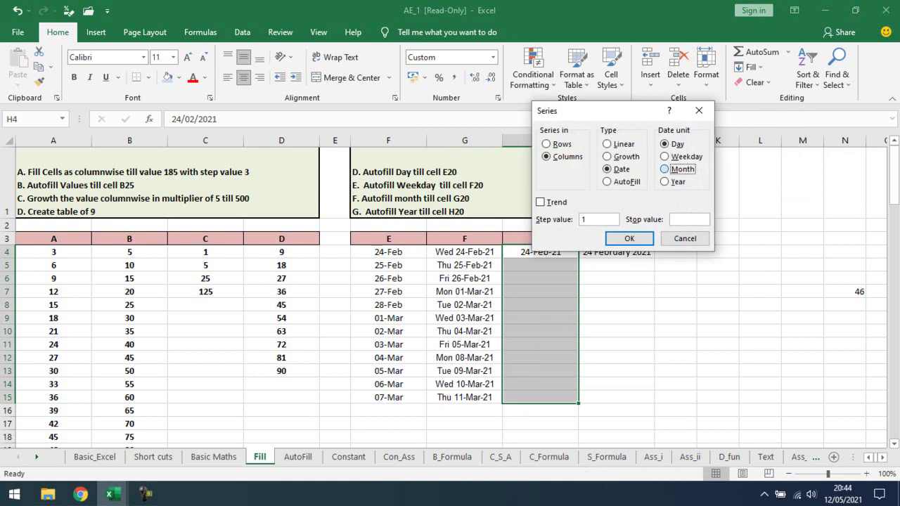
{"action": "key", "text": "Return"}
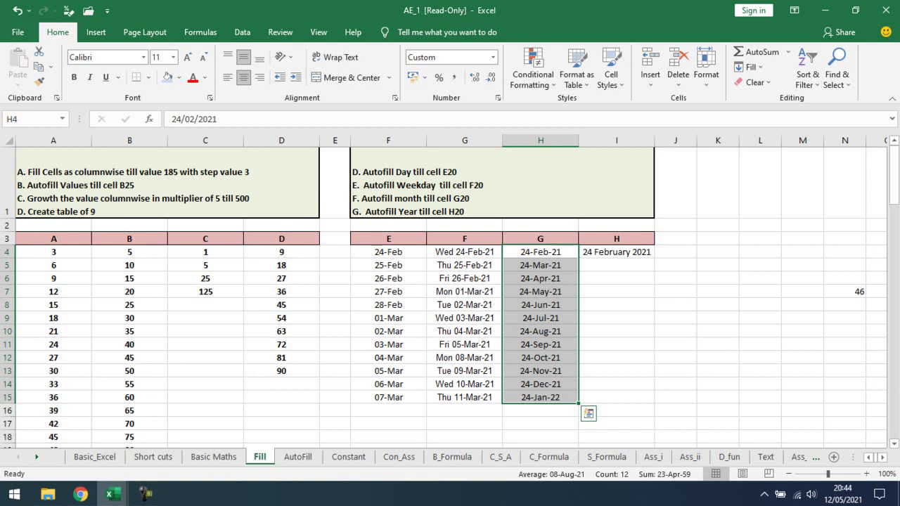
{"action": "left_click", "coordinate": [617, 252]}
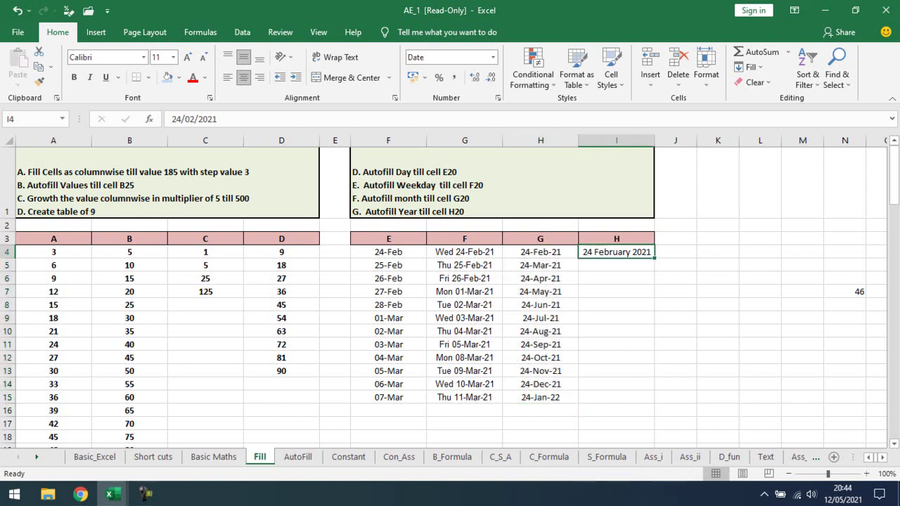
- Fill rows 4–15 of the H-headed column with yearly dates, 24 February 2021 to 2032
{"action": "left_click_drag", "start_coordinate": [617, 252], "coordinate": [616, 398]}
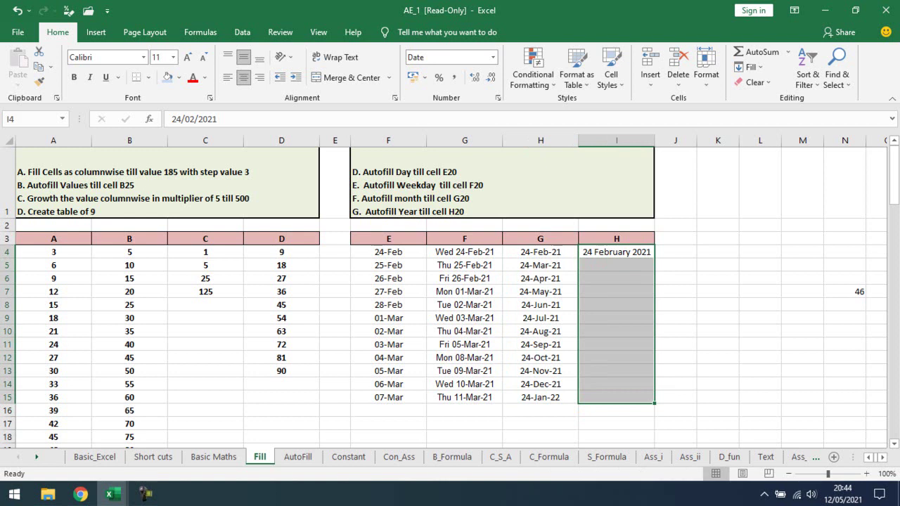
{"action": "left_click", "coordinate": [750, 67]}
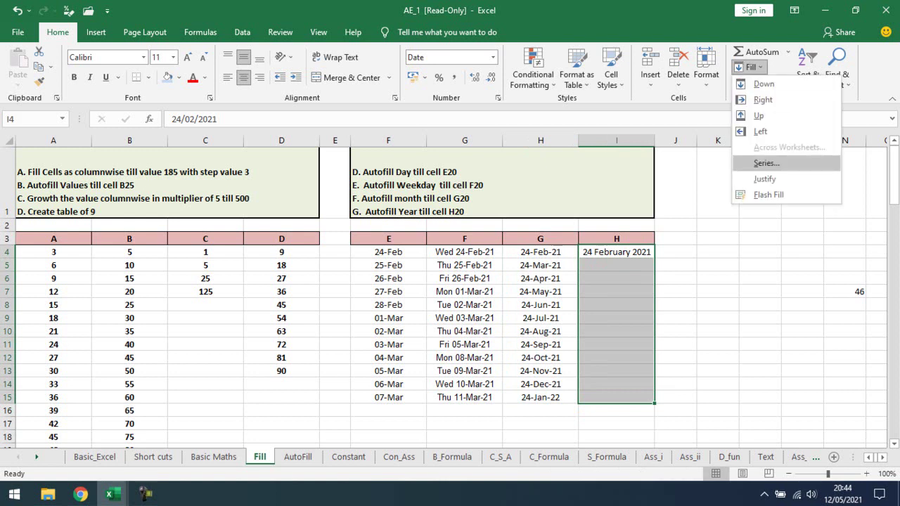
{"action": "left_click", "coordinate": [767, 163]}
{"action": "left_click", "coordinate": [665, 182]}
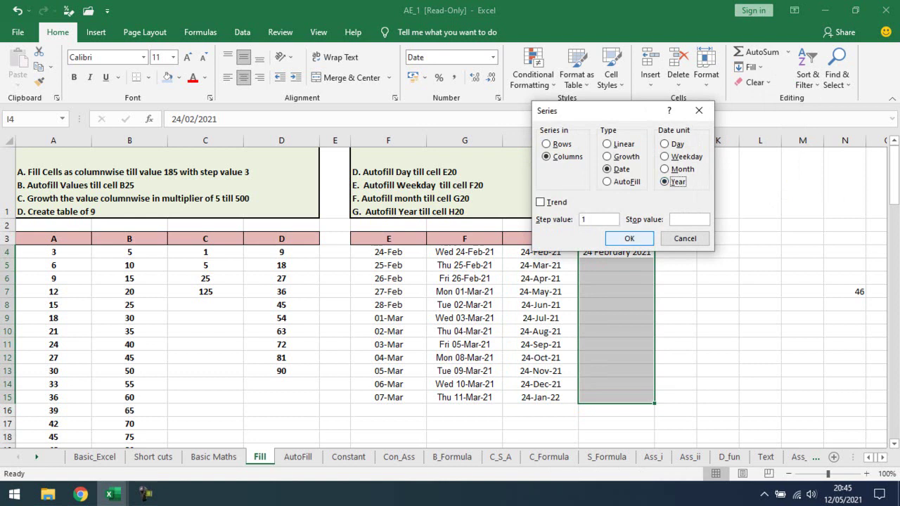
{"action": "left_click", "coordinate": [629, 239]}
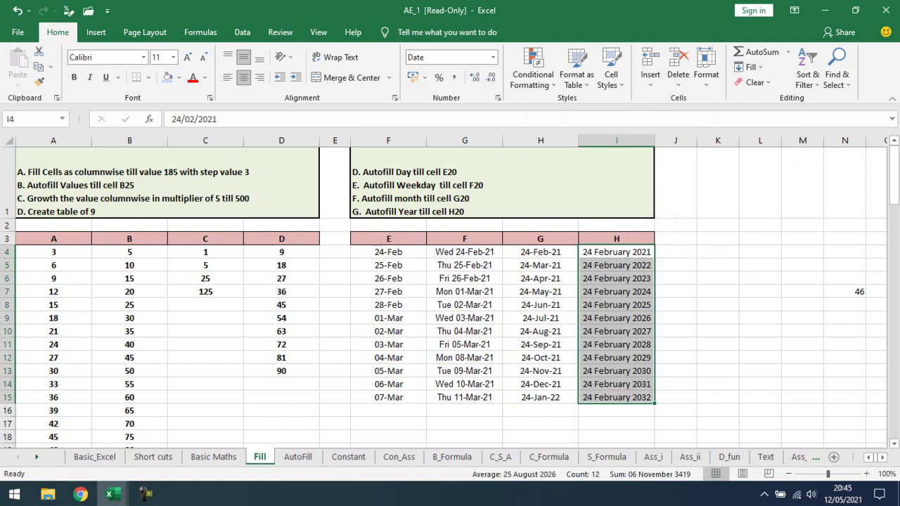
- Move back across the date table and switch to the AutoFill sheet
{"action": "left_click", "coordinate": [465, 304]}
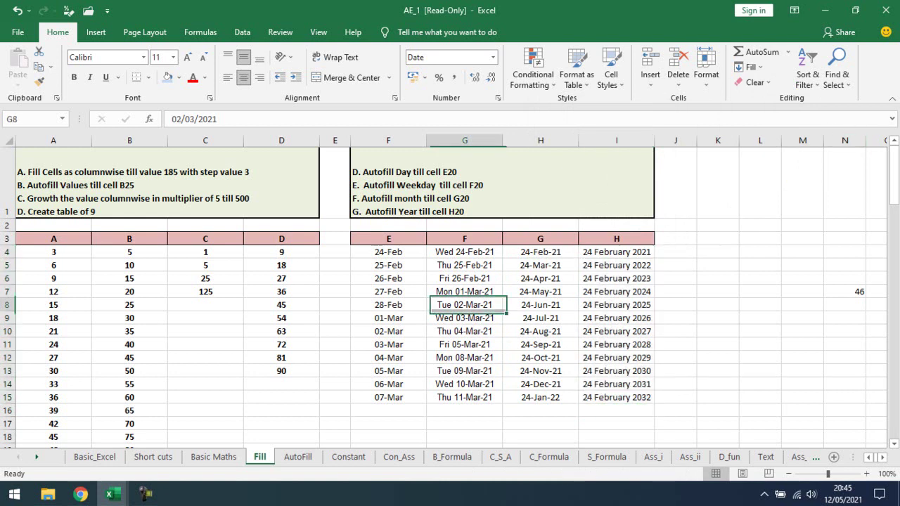
{"action": "left_click", "coordinate": [464, 397]}
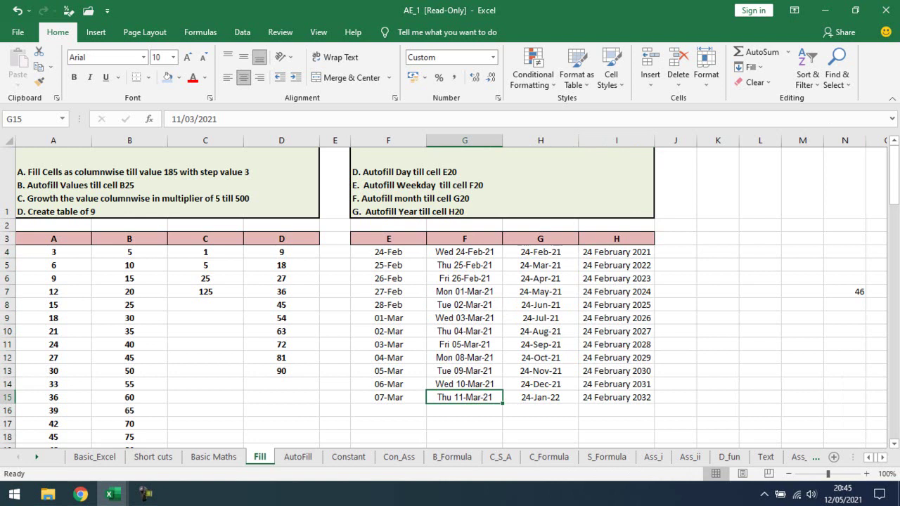
{"action": "key", "text": "Left"}
{"action": "key", "text": "Home"}
{"action": "key", "text": "ctrl+Up"}
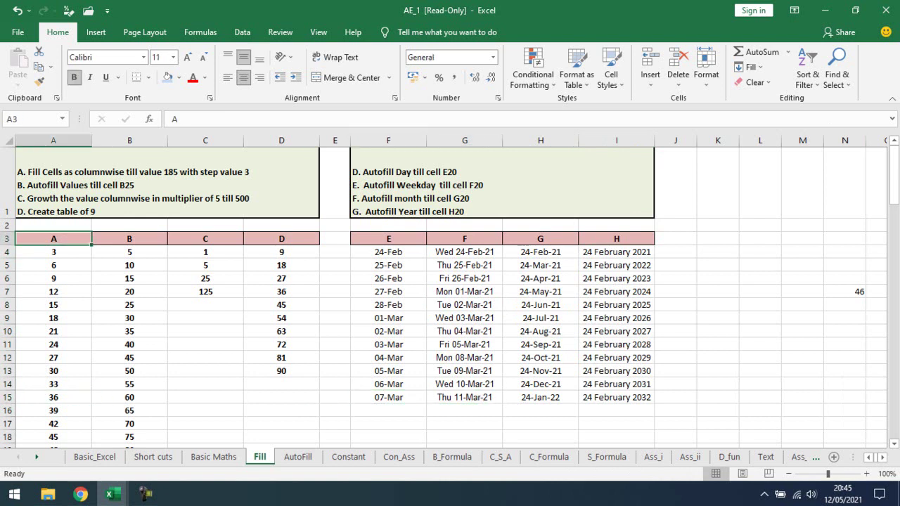
{"action": "key", "text": "ctrl+Right"}
{"action": "key", "text": "ctrl+Right"}
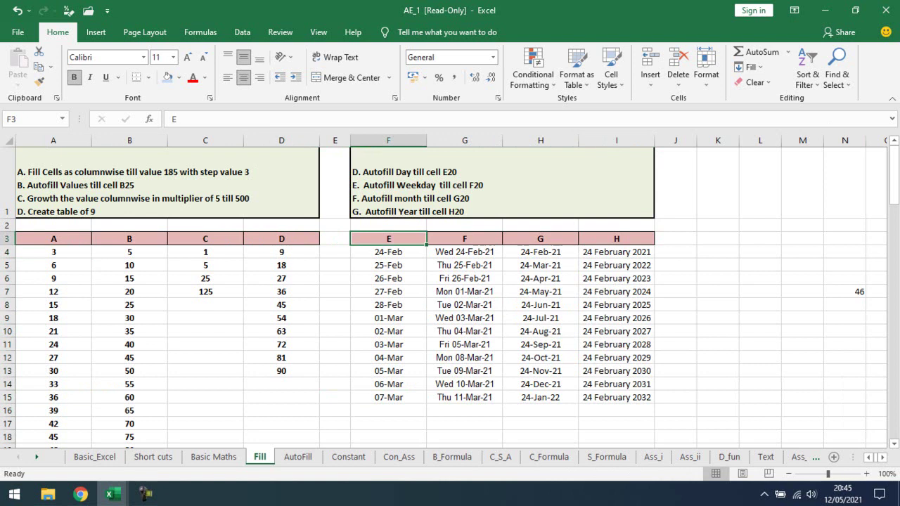
{"action": "key", "text": "ctrl+Page_Down"}
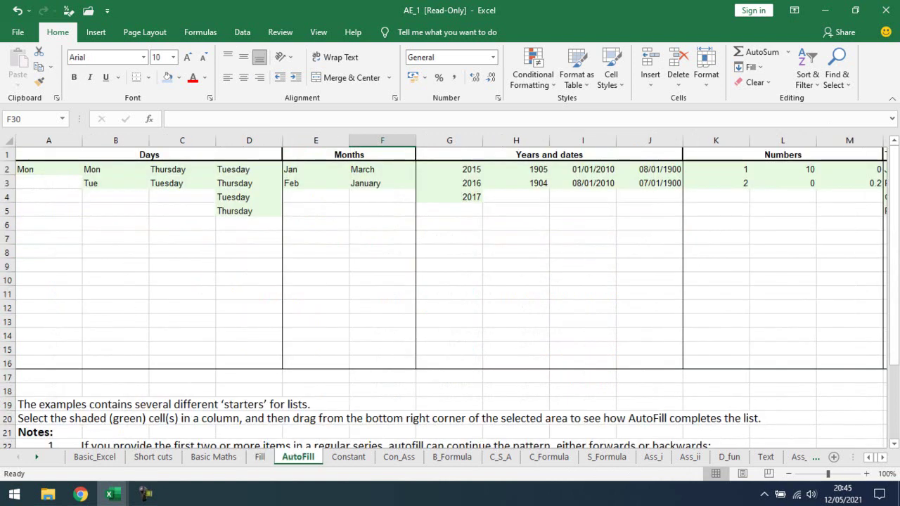
- On the AutoFill sheet, make row 28 of the notes slightly taller
{"action": "key", "text": "ctrl+Up"}
{"action": "key", "text": "Up"}
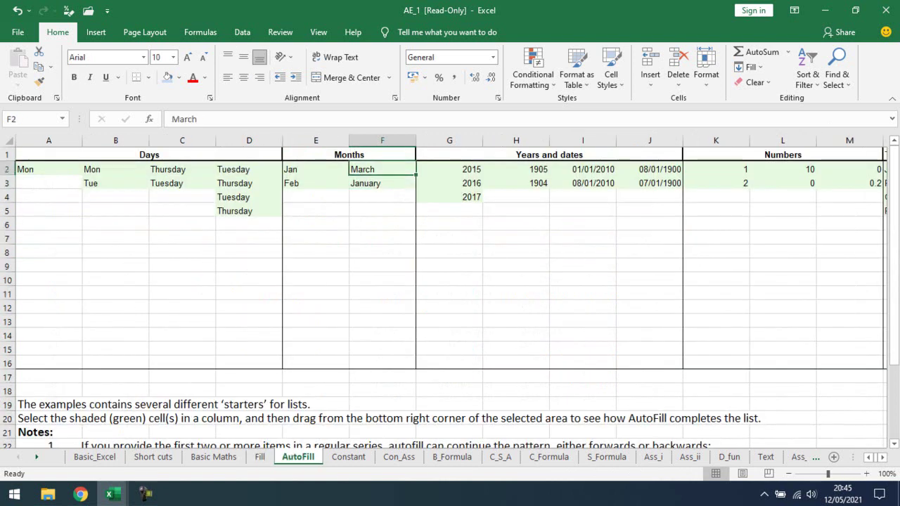
{"action": "scroll", "coordinate": [450, 282], "scroll_direction": "down", "scroll_amount": 1}
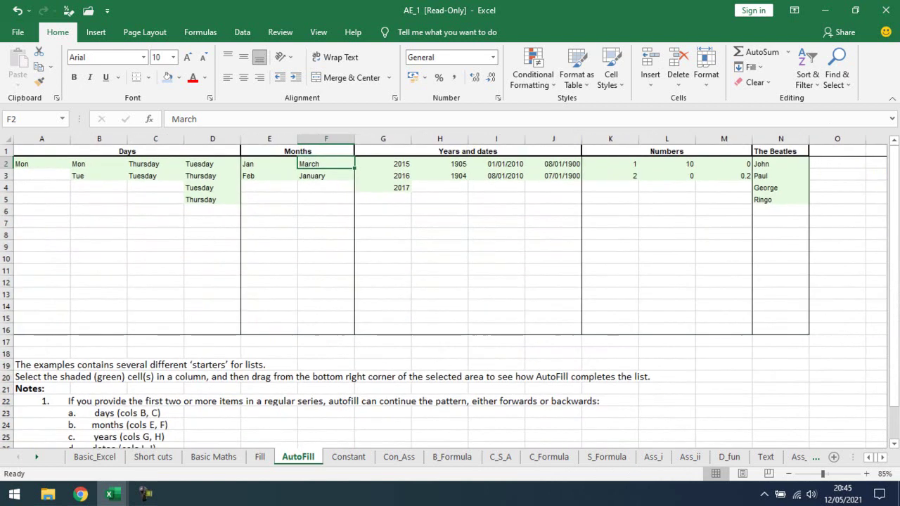
{"action": "scroll", "coordinate": [450, 296], "scroll_direction": "down", "scroll_amount": 1}
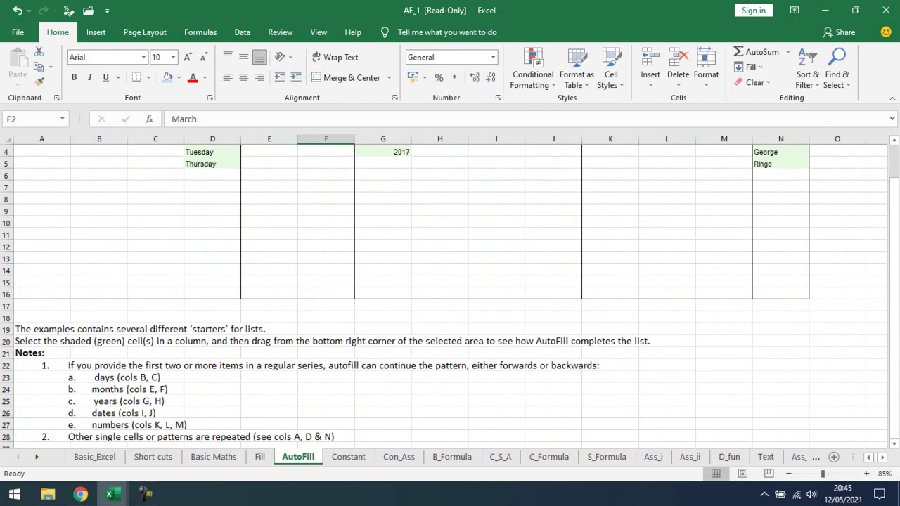
{"action": "left_click", "coordinate": [99, 378]}
{"action": "scroll", "coordinate": [450, 295], "scroll_direction": "down", "scroll_amount": 2}
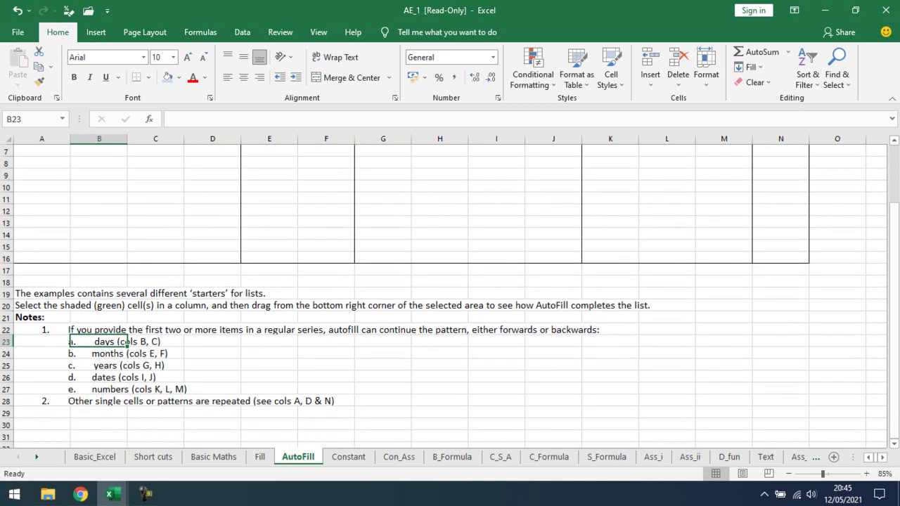
{"action": "left_click", "coordinate": [69, 366]}
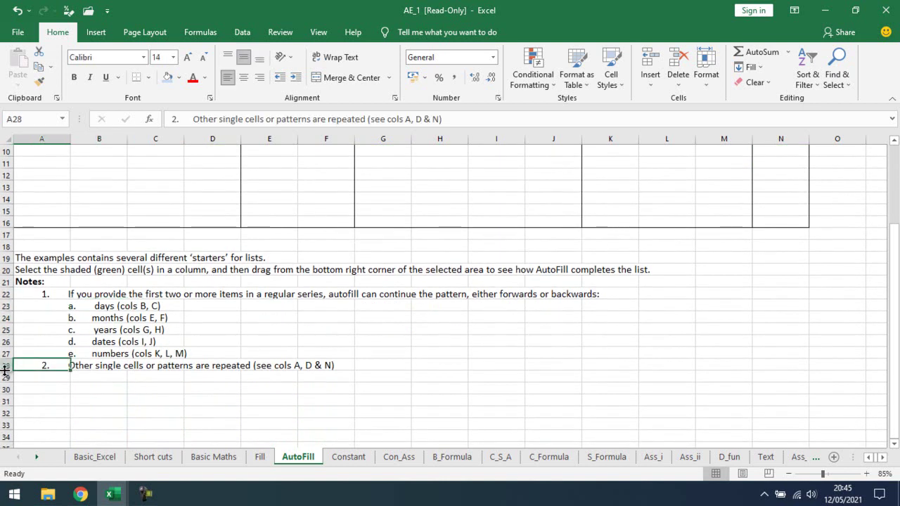
{"action": "left_click_drag", "start_coordinate": [5, 371], "coordinate": [5, 377]}
- Return to the Fill sheet and scroll back to its top-left area
{"action": "scroll", "coordinate": [450, 296], "scroll_direction": "up", "scroll_amount": 3}
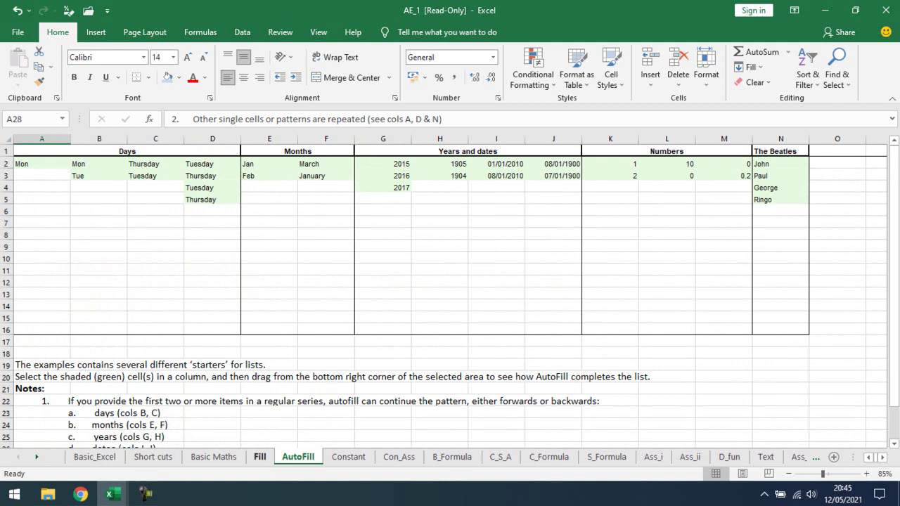
{"action": "left_click", "coordinate": [259, 457]}
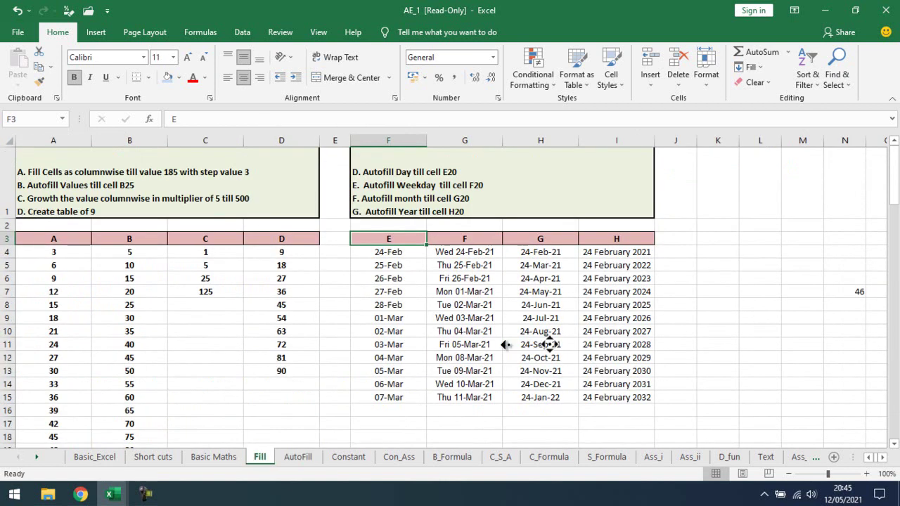
{"action": "scroll", "coordinate": [444, 291], "scroll_direction": "up", "scroll_amount": 1, "text": "ctrl"}
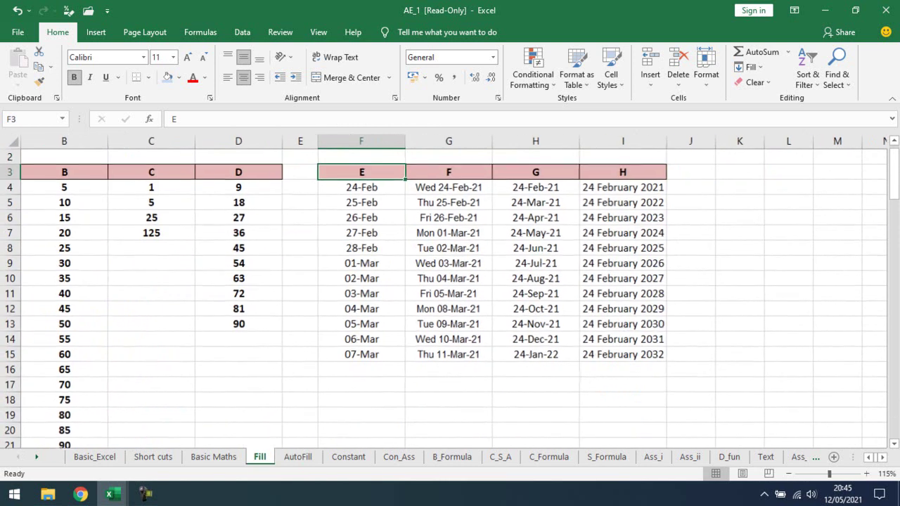
{"action": "scroll", "coordinate": [513, 318], "scroll_direction": "left", "scroll_amount": 1}
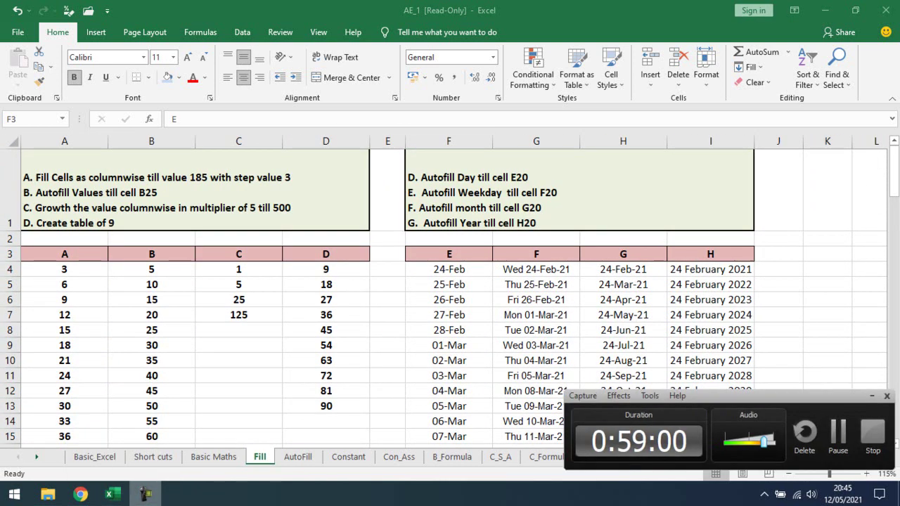
{"action": "mouse_move", "coordinate": [109, 494]}
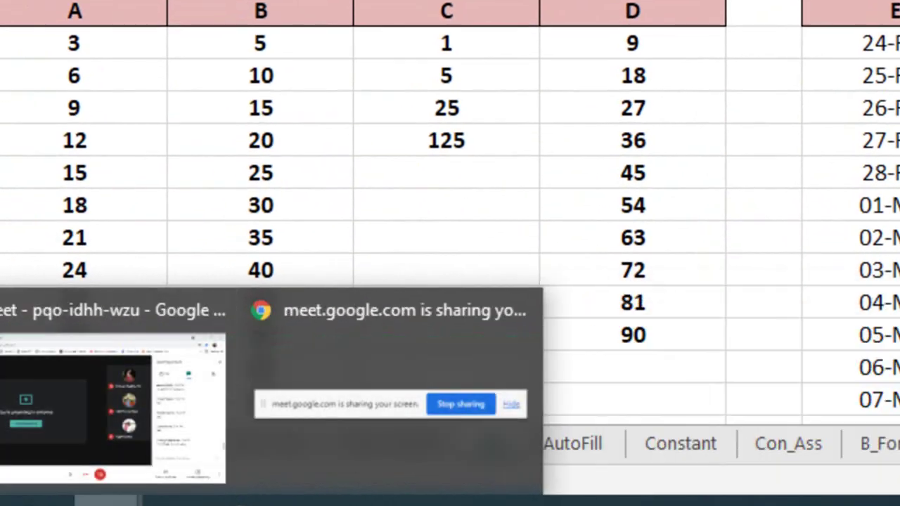
{"action": "left_click", "coordinate": [89, 420]}
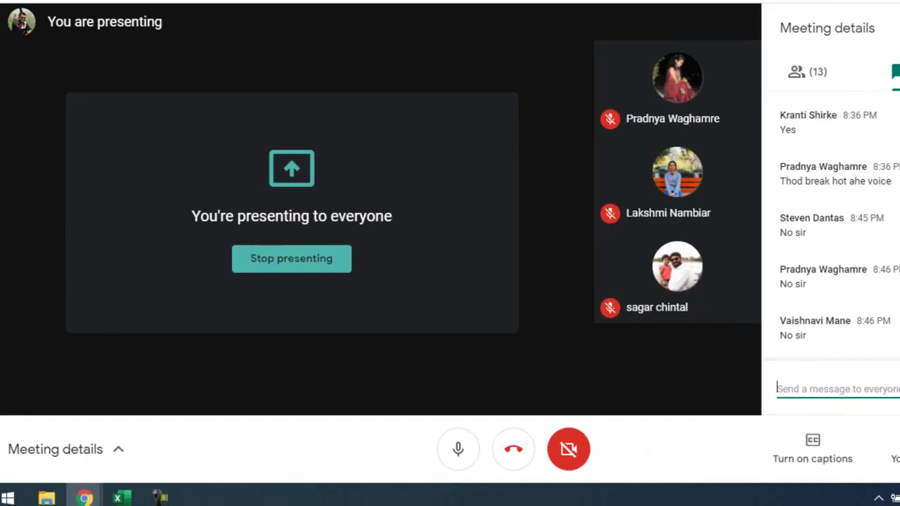
{"action": "key", "text": "alt+Tab"}
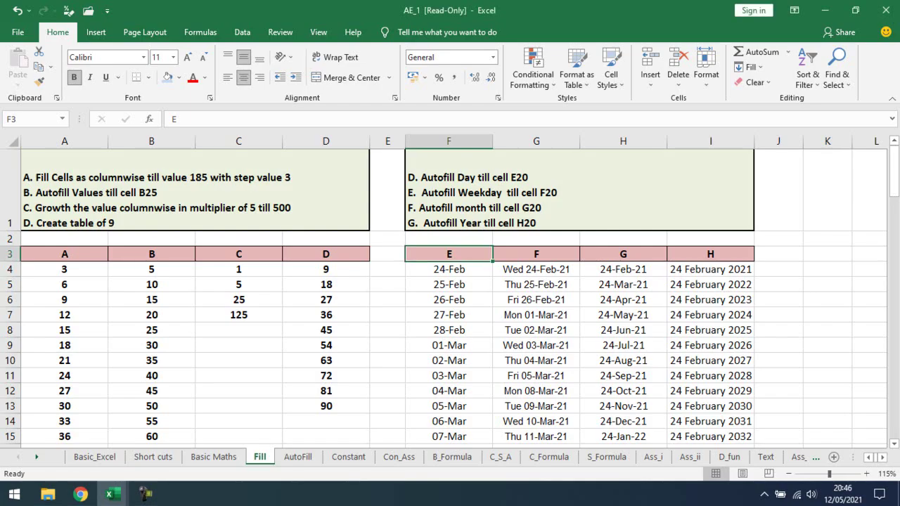
{"action": "key", "text": "alt+Tab"}
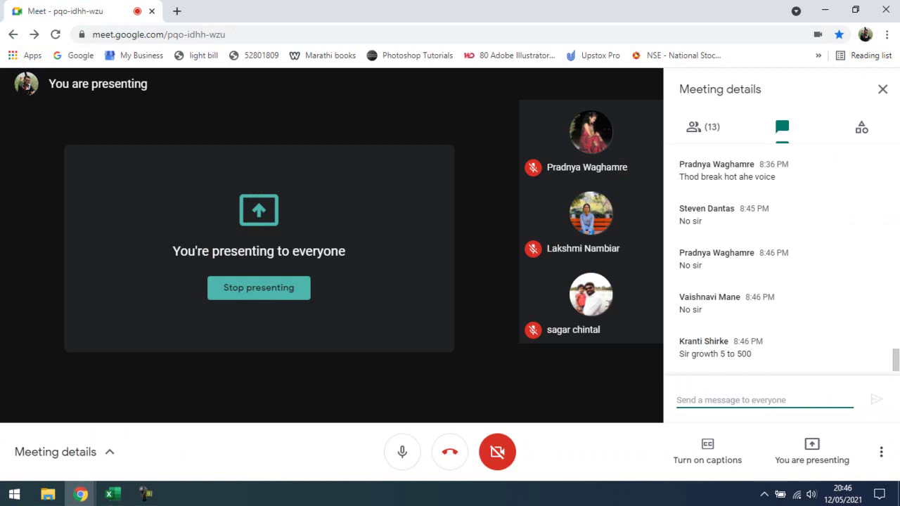
{"action": "key", "text": "alt+Tab"}
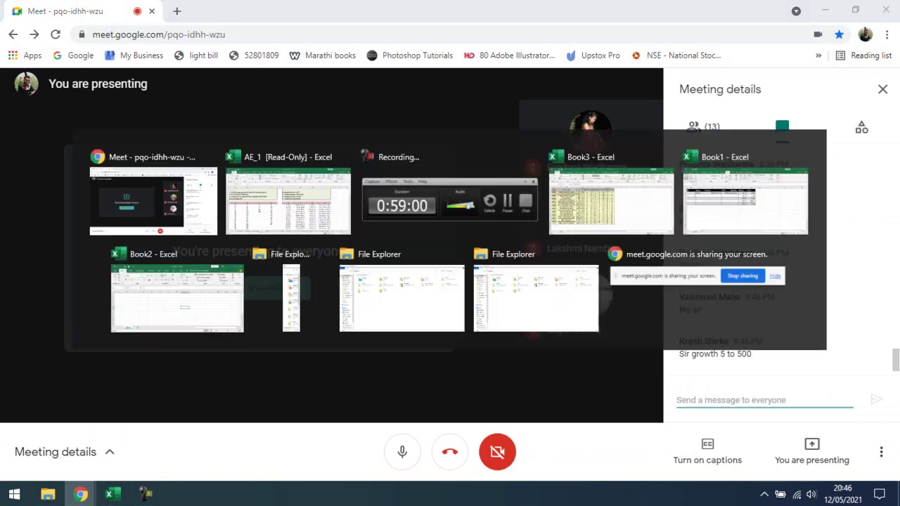
- Enter the starting value 2 in cell G25
{"action": "scroll", "coordinate": [450, 298], "scroll_direction": "down", "scroll_amount": 4}
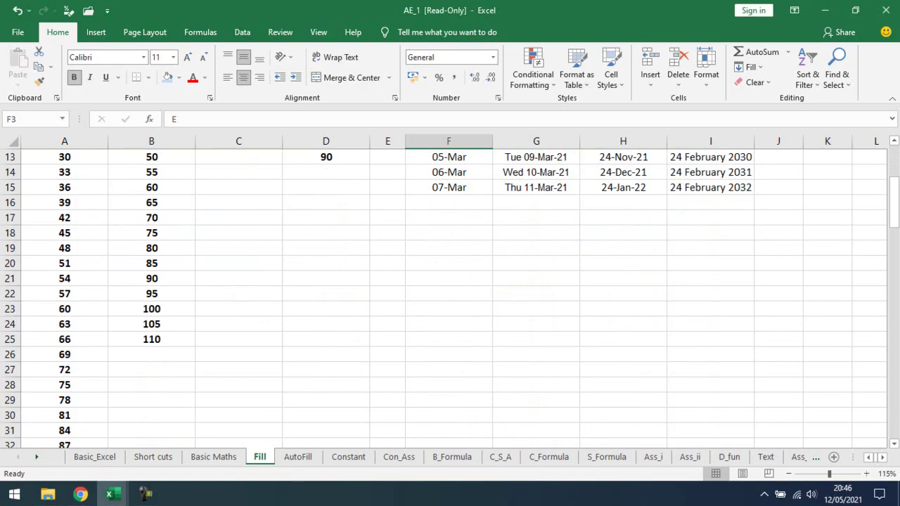
{"action": "scroll", "coordinate": [450, 298], "scroll_direction": "down", "scroll_amount": 2}
{"action": "left_click", "coordinate": [536, 247]}
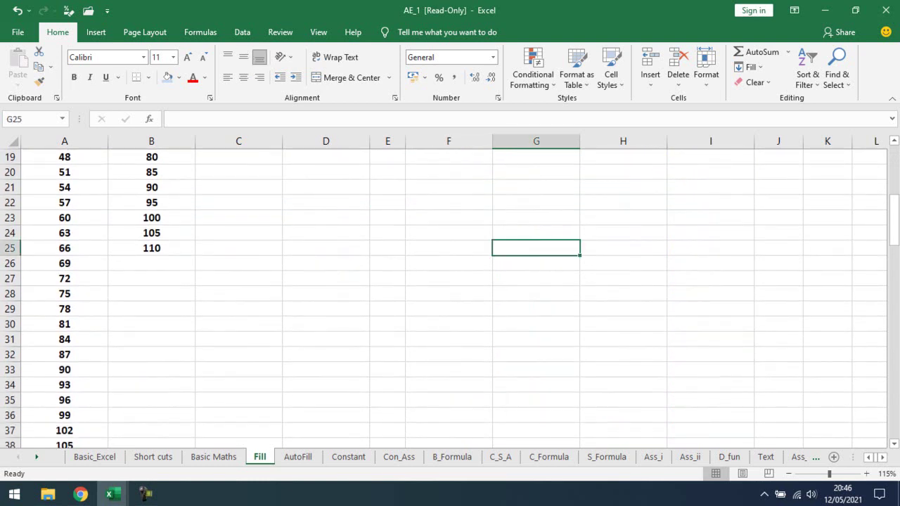
{"action": "type", "text": "2"}
{"action": "key", "text": "ctrl+Return"}
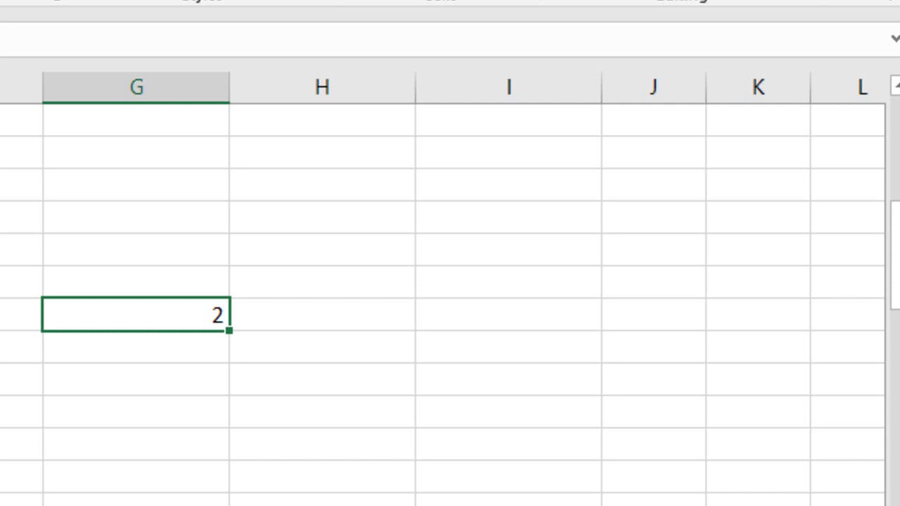
- Try a Growth series with step 2 and stop 100, then undo it after it fills across the row
{"action": "left_click", "coordinate": [136, 281]}
{"action": "left_click", "coordinate": [136, 314]}
{"action": "left_click", "coordinate": [590, 1]}
{"action": "left_click", "coordinate": [623, 133]}
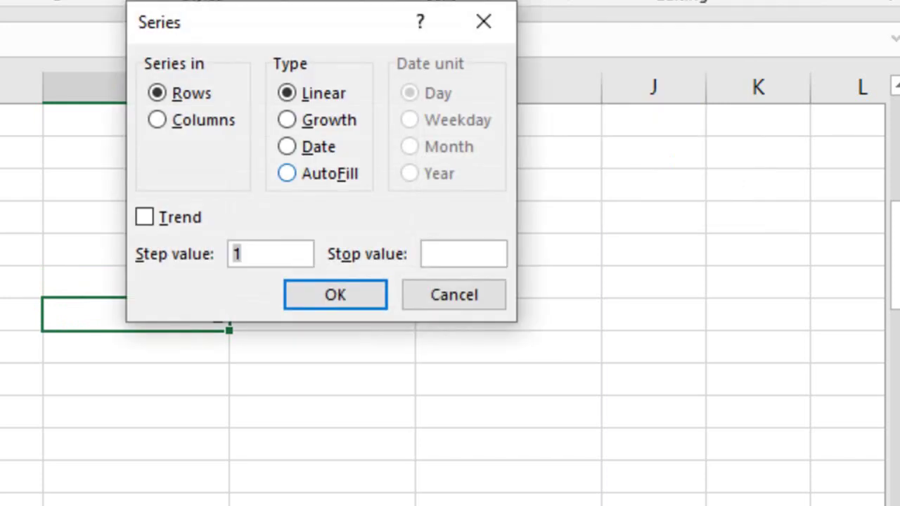
{"action": "left_click", "coordinate": [287, 119]}
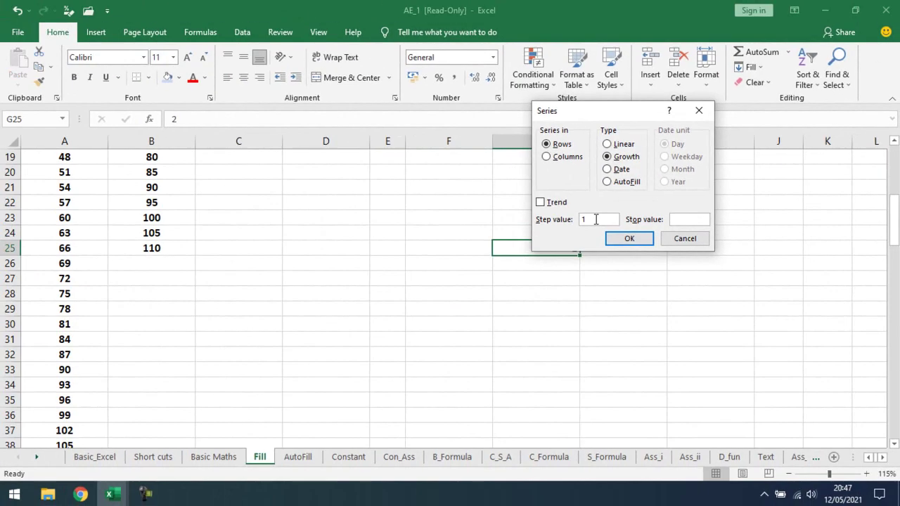
{"action": "double_click", "coordinate": [583, 220]}
{"action": "type", "text": "2"}
{"action": "left_click", "coordinate": [690, 220]}
{"action": "type", "text": "100"}
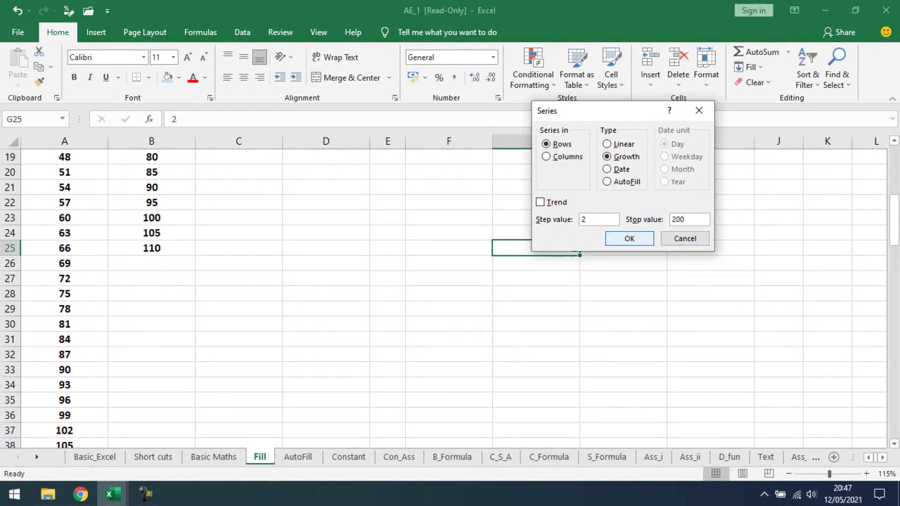
{"action": "left_click", "coordinate": [630, 239]}
{"action": "key", "text": "ctrl+z"}
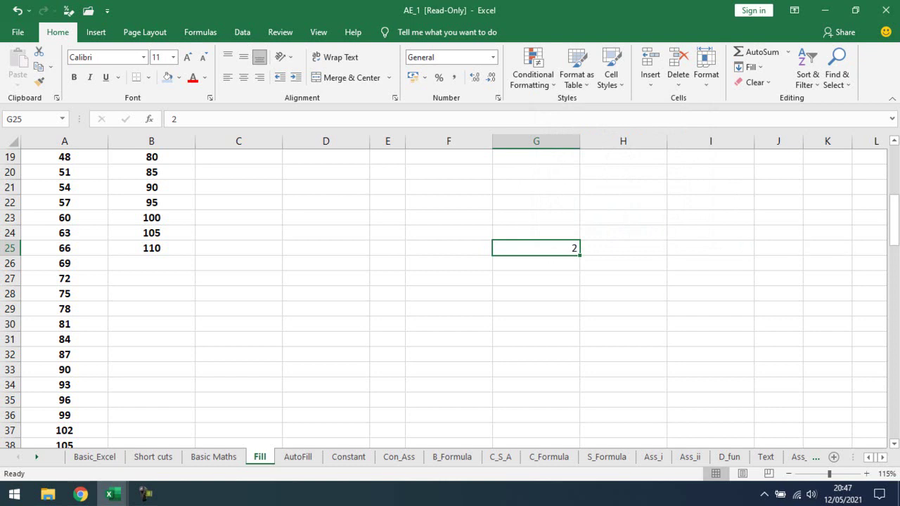
- Fill a Growth series down the column with step 2 and stop 100, filling G25:G30
{"action": "left_click", "coordinate": [750, 67]}
{"action": "left_click", "coordinate": [766, 162]}
{"action": "left_click", "coordinate": [563, 157]}
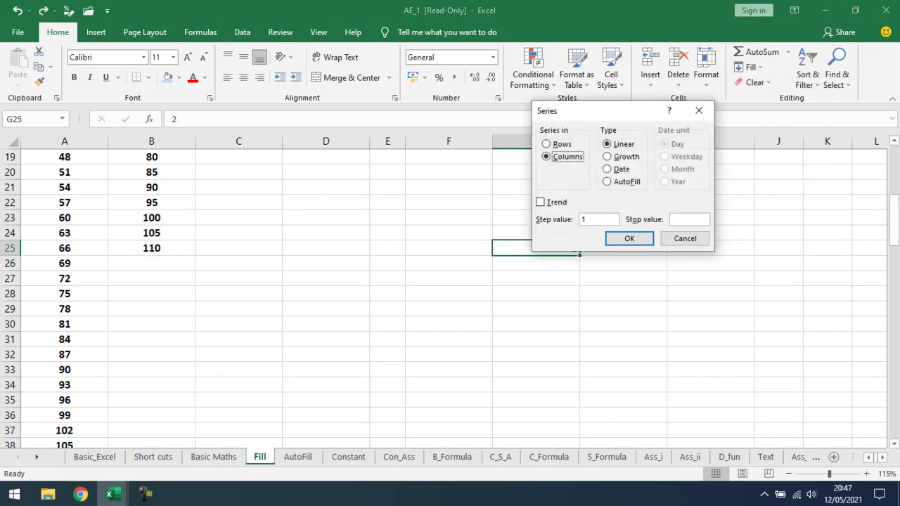
{"action": "left_click", "coordinate": [608, 156]}
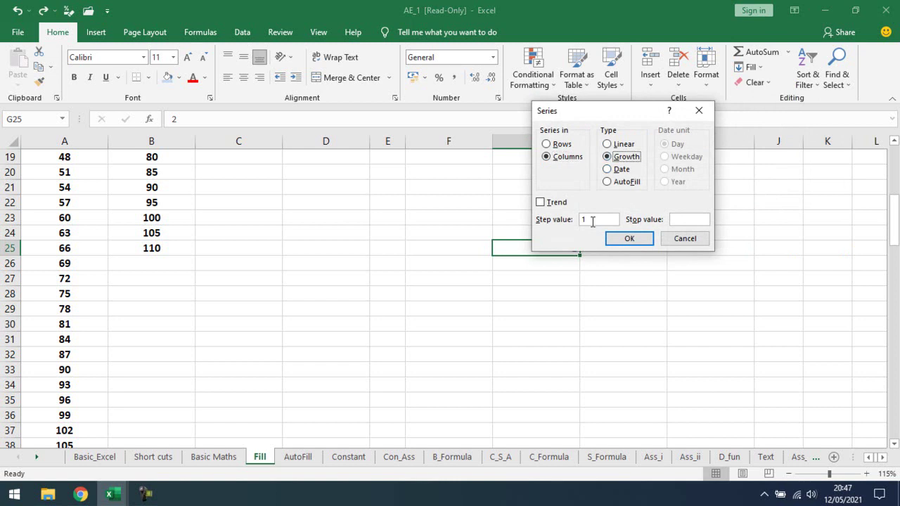
{"action": "type", "text": "2"}
{"action": "left_click", "coordinate": [689, 219]}
{"action": "type", "text": "100"}
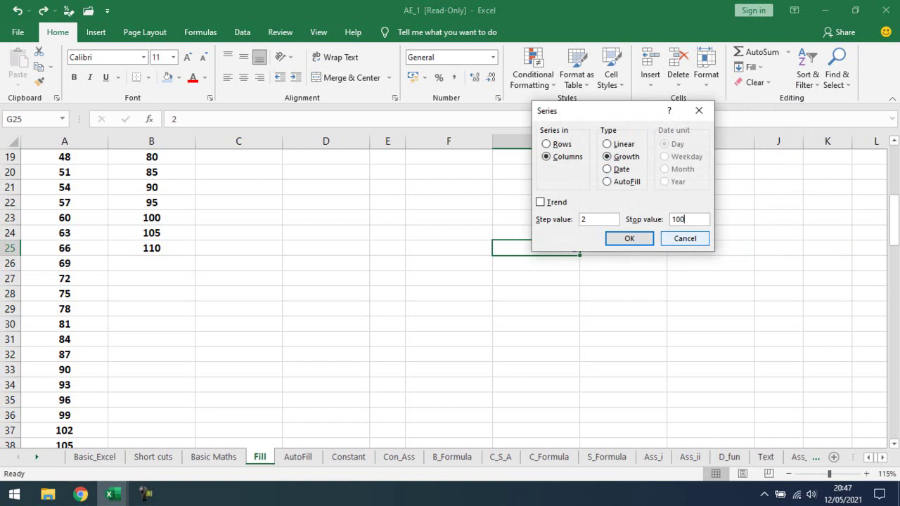
{"action": "left_click", "coordinate": [629, 238]}
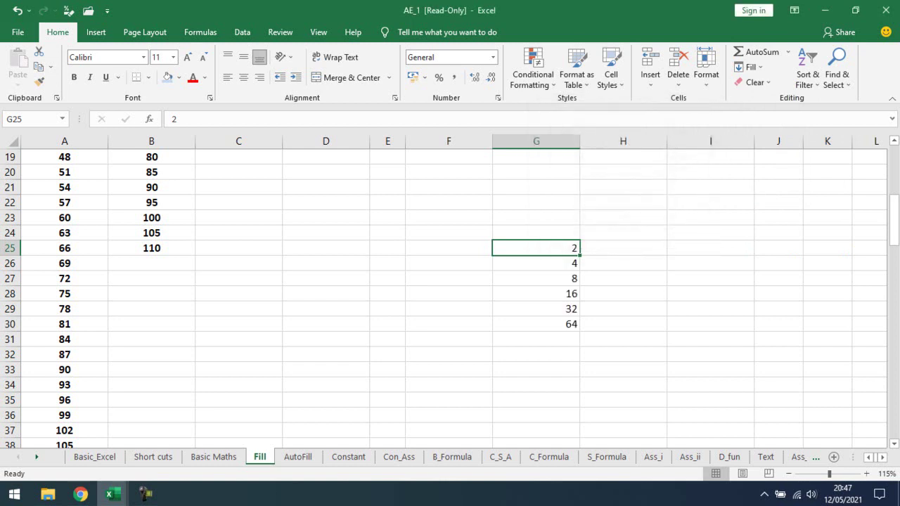
- Check the series values 4, 8, 16, 32 and 64 in G26 to G30
{"action": "left_click", "coordinate": [536, 263]}
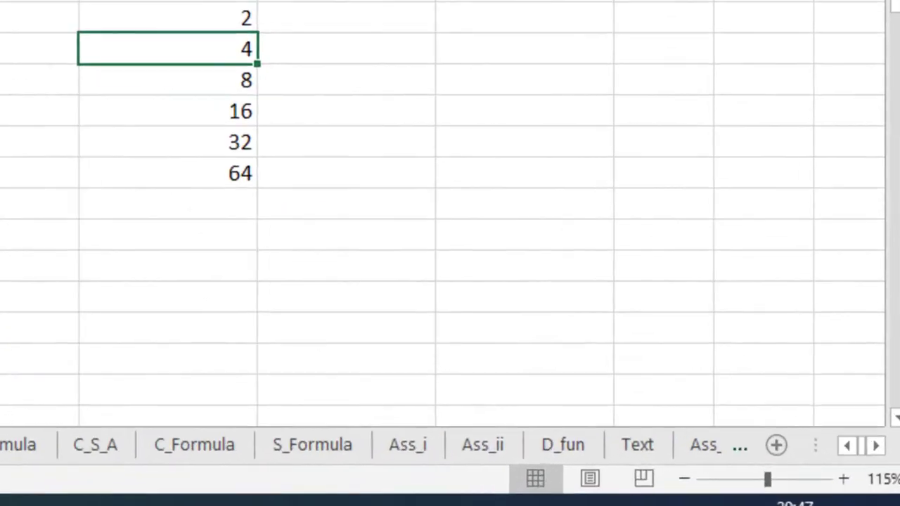
{"action": "left_click", "coordinate": [536, 278]}
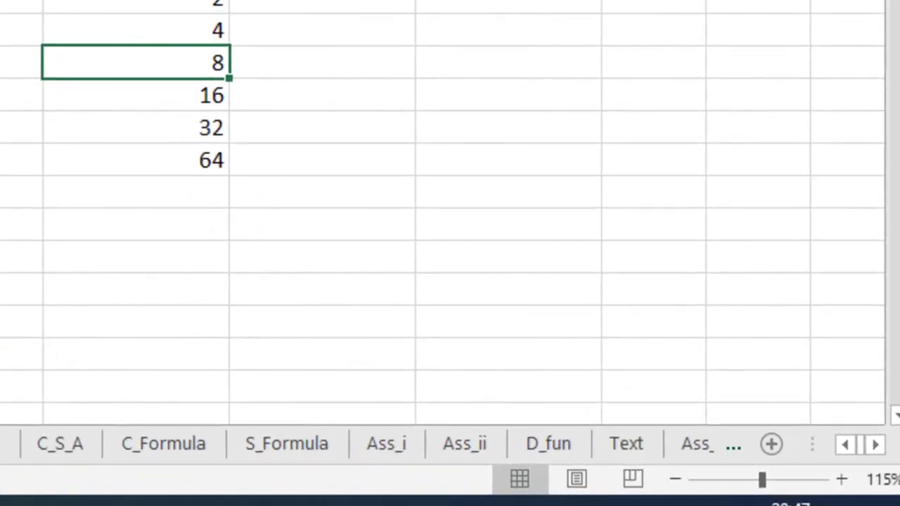
{"action": "left_click", "coordinate": [136, 95]}
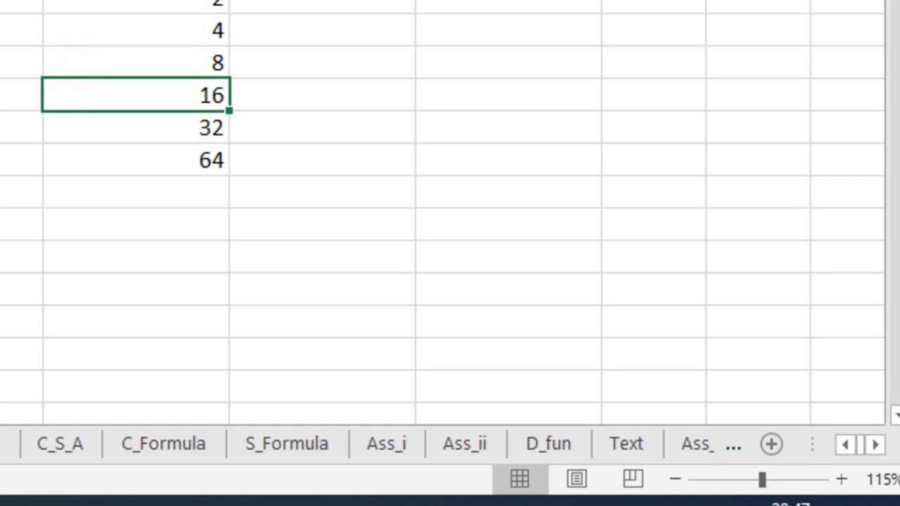
{"action": "left_click", "coordinate": [136, 127]}
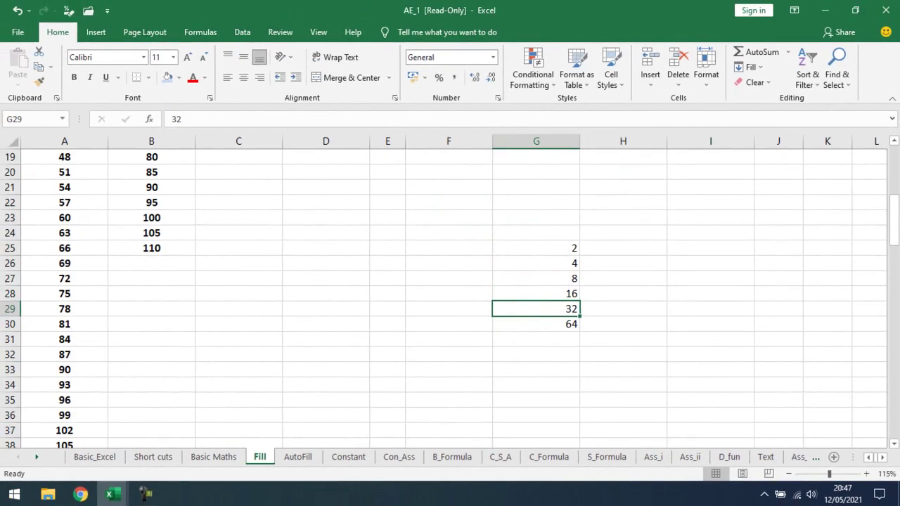
{"action": "left_click", "coordinate": [536, 324]}
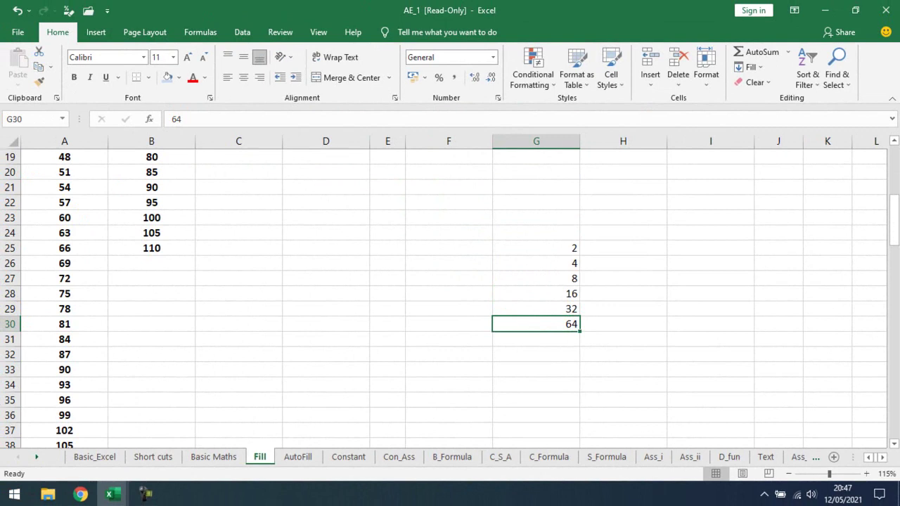
- Review the series values 2 through 32 again, then bring Google Meet back to the front
{"action": "key", "text": "alt+Tab"}
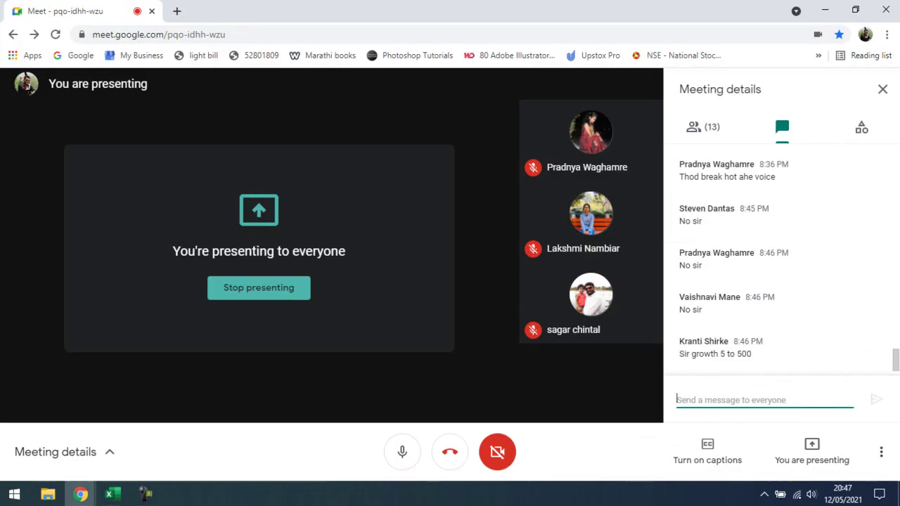
{"action": "key", "text": "alt+Tab"}
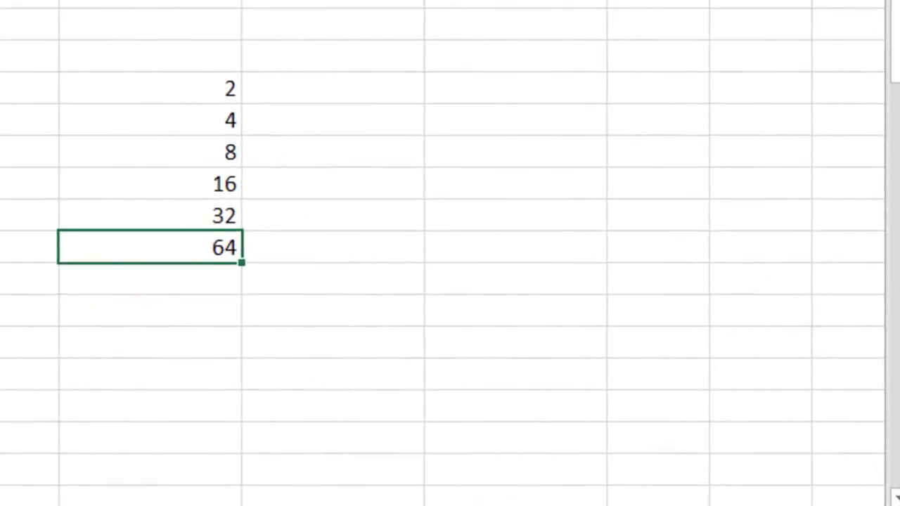
{"action": "left_click", "coordinate": [150, 88]}
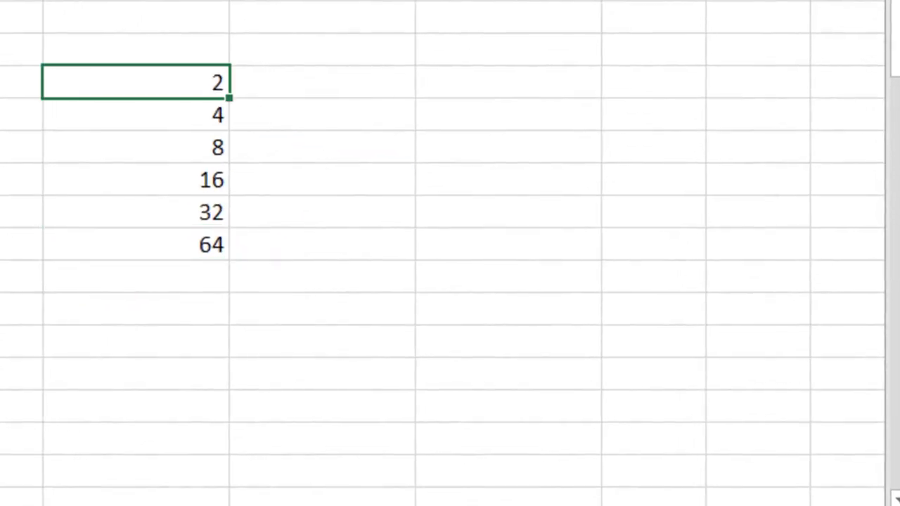
{"action": "left_click", "coordinate": [136, 115]}
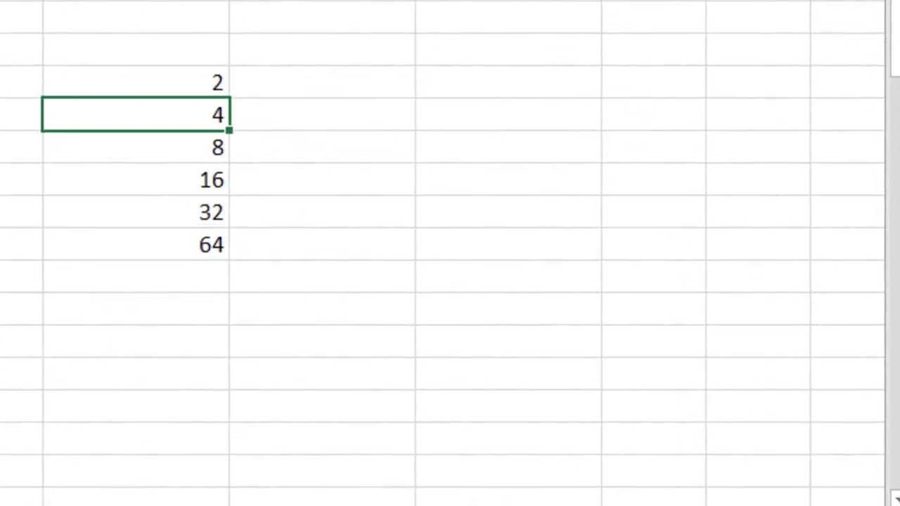
{"action": "left_click", "coordinate": [136, 147]}
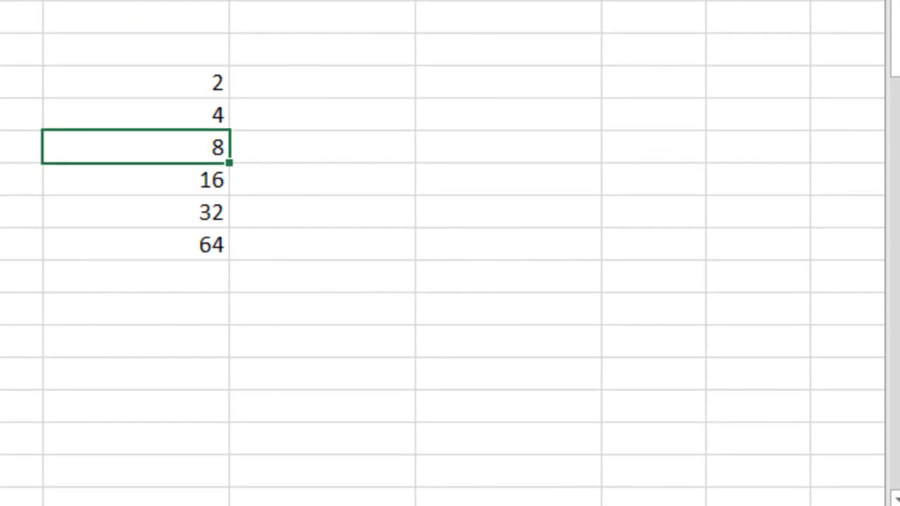
{"action": "left_click", "coordinate": [136, 180]}
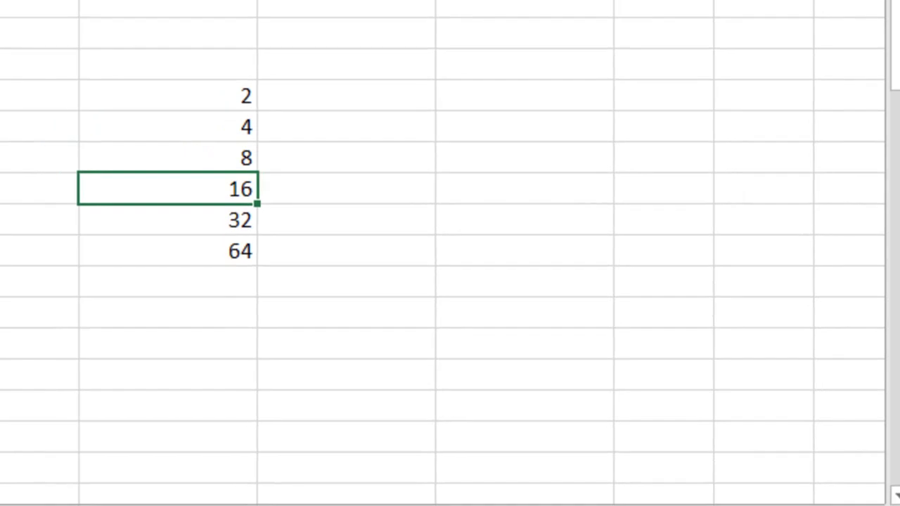
{"action": "left_click", "coordinate": [136, 212]}
{"action": "left_click", "coordinate": [81, 495]}
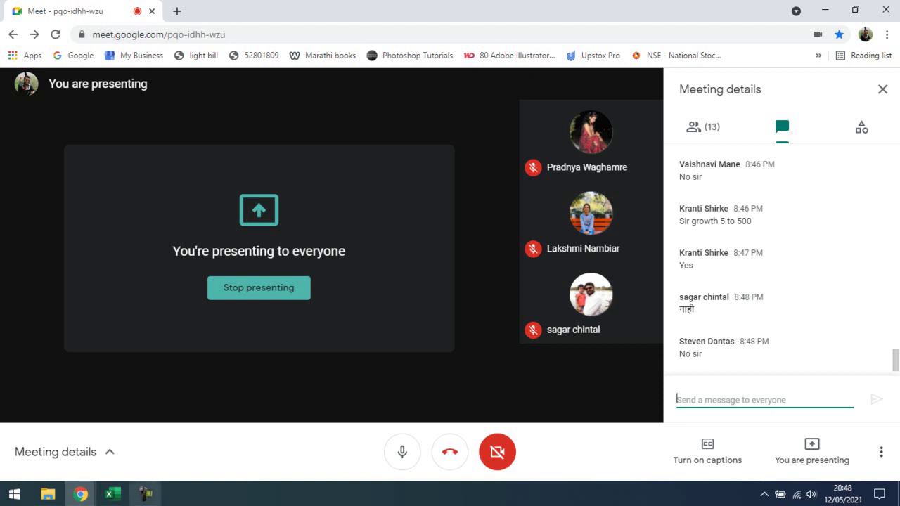
{"action": "mouse_move", "coordinate": [590, 218]}
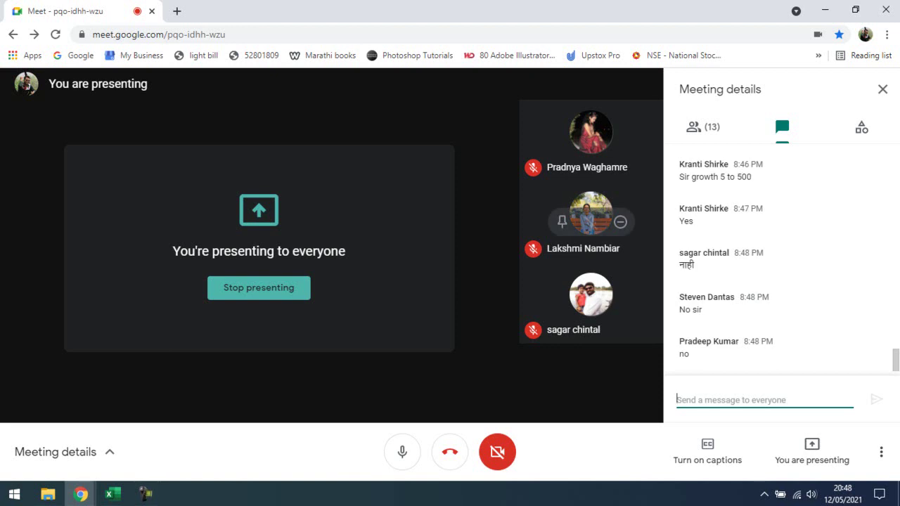
{"action": "key", "text": "alt+Tab"}
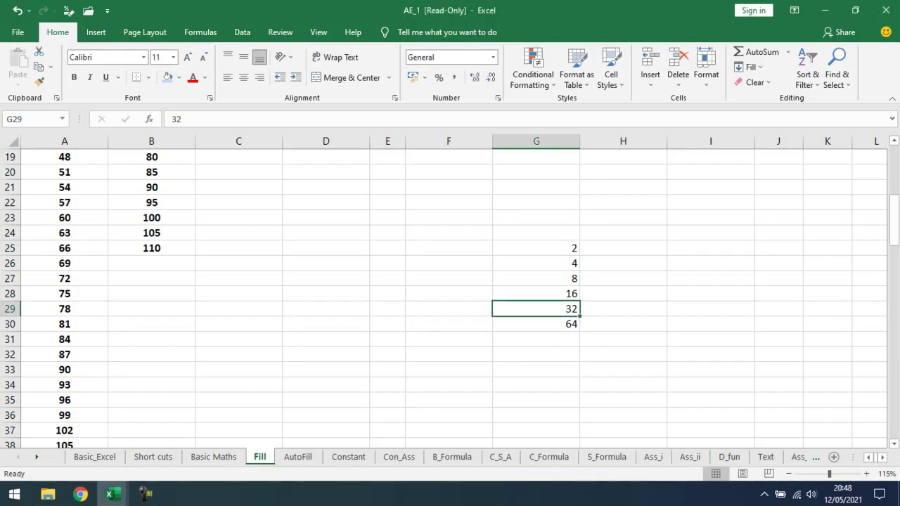
{"action": "key", "text": "alt+Tab"}
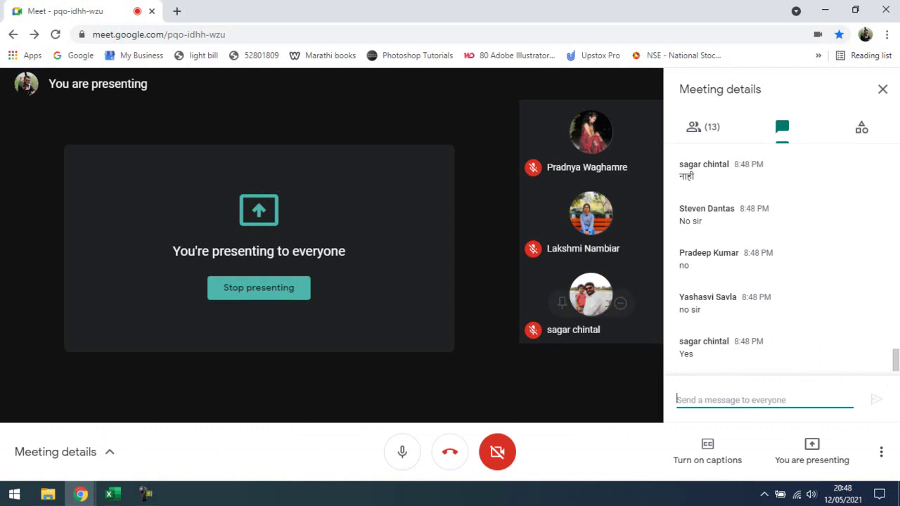
- Leave the Google Meet call and close the Chrome browser window
{"action": "left_click", "coordinate": [694, 398]}
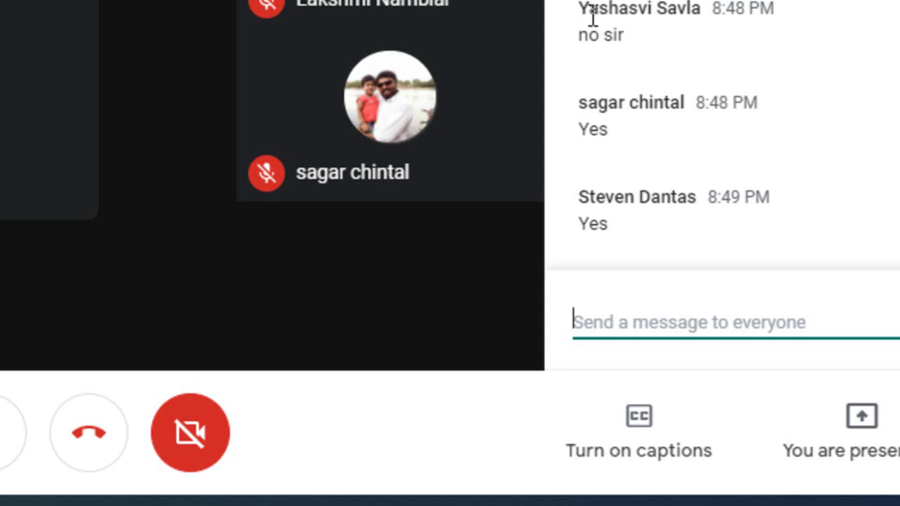
{"action": "left_click", "coordinate": [89, 448]}
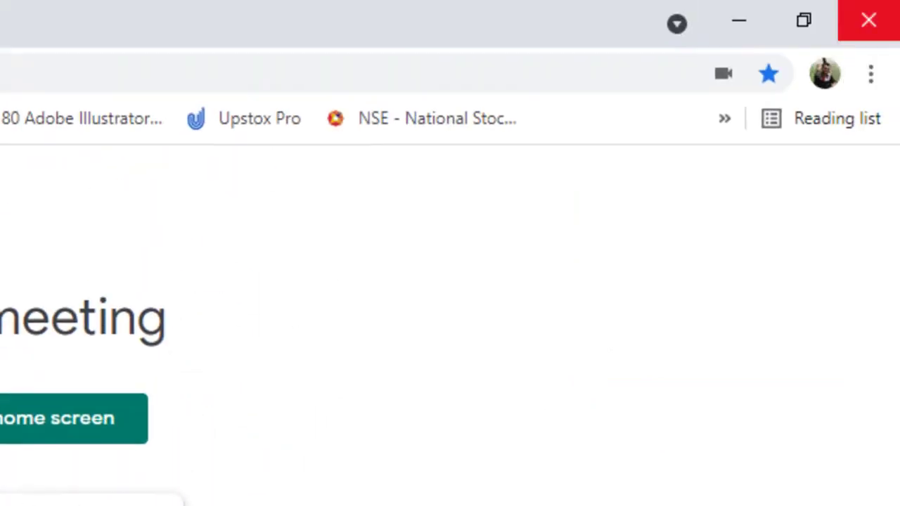
{"action": "left_click", "coordinate": [870, 21]}
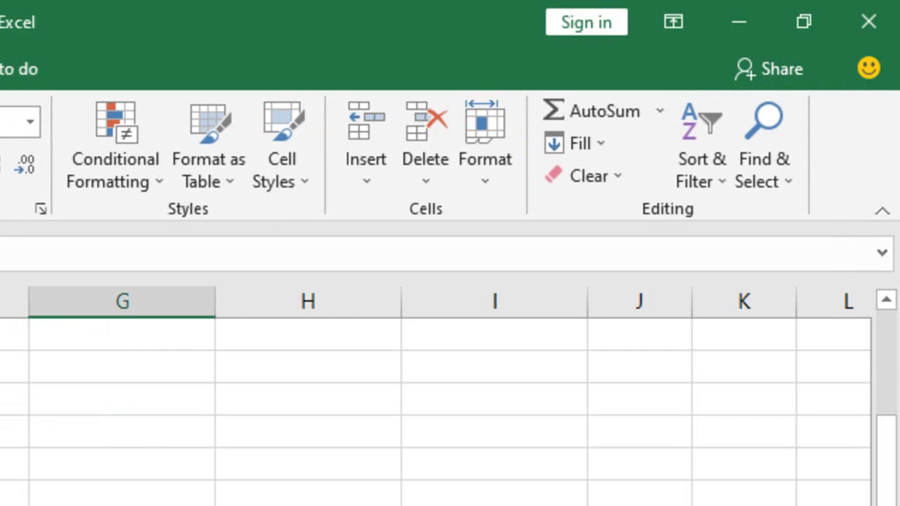